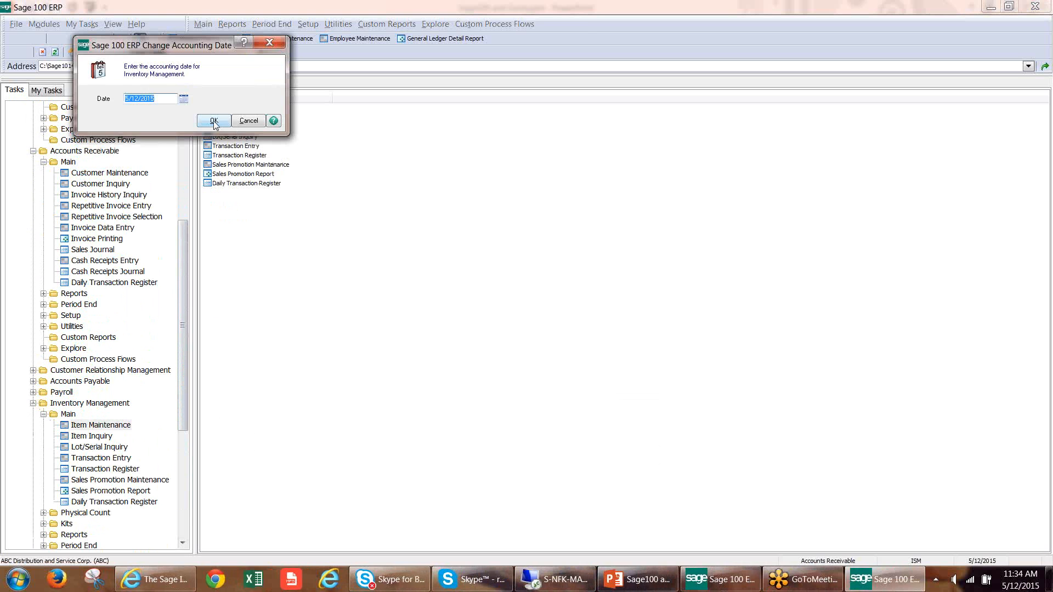
# View the item lookup list in Item Maintenance using accounting date 5/12/2015, and close it without choosing an item.
pyautogui.click(214, 121)
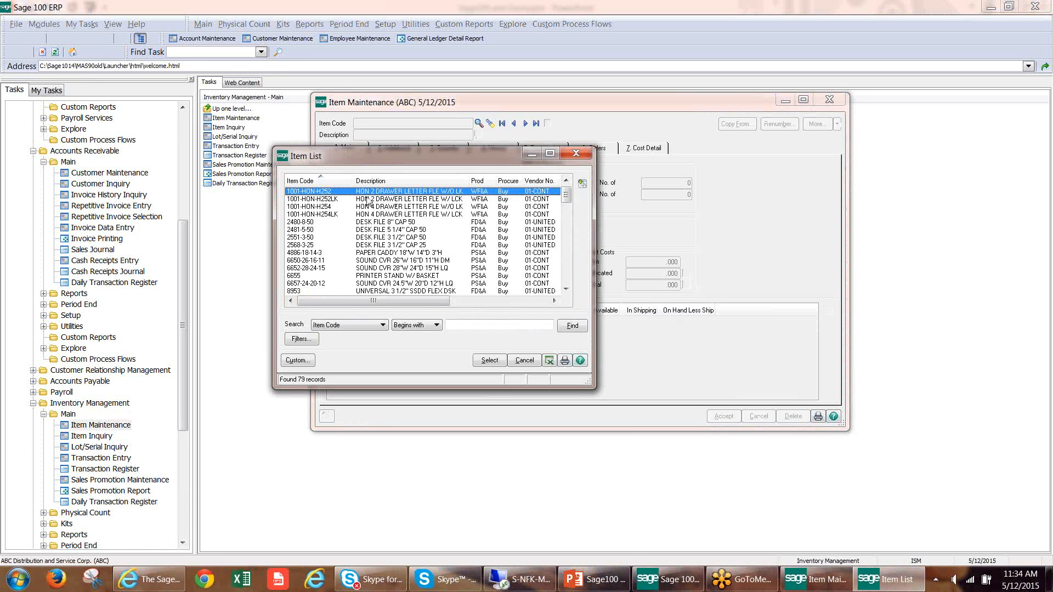
pyautogui.click(588, 157)
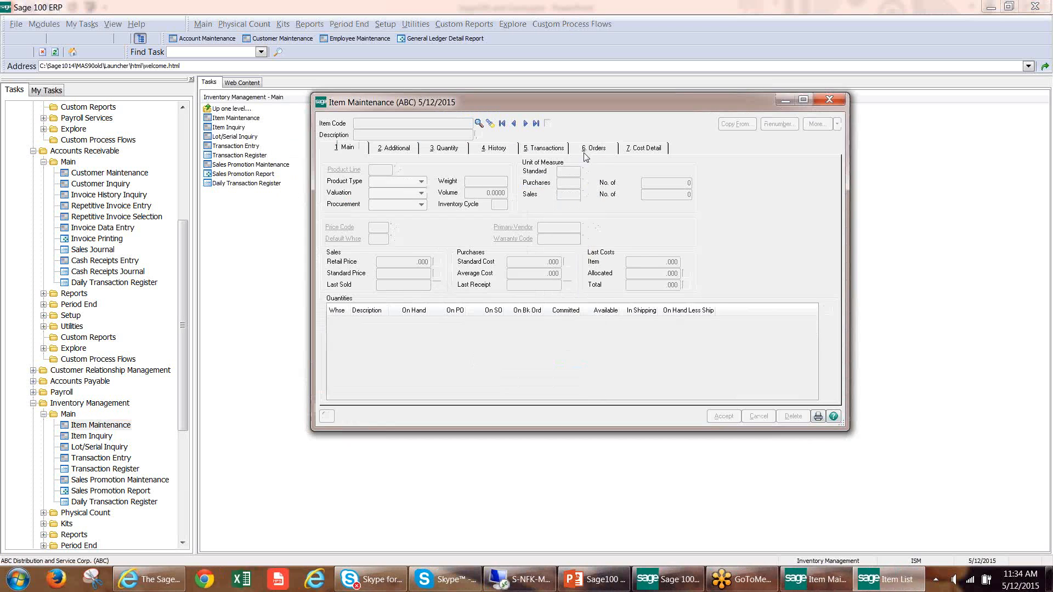
pyautogui.click(827, 100)
# Open the customer lookup list from Accounts Receivable Customer Maintenance and look over its standard columns.
pyautogui.click(137, 173)
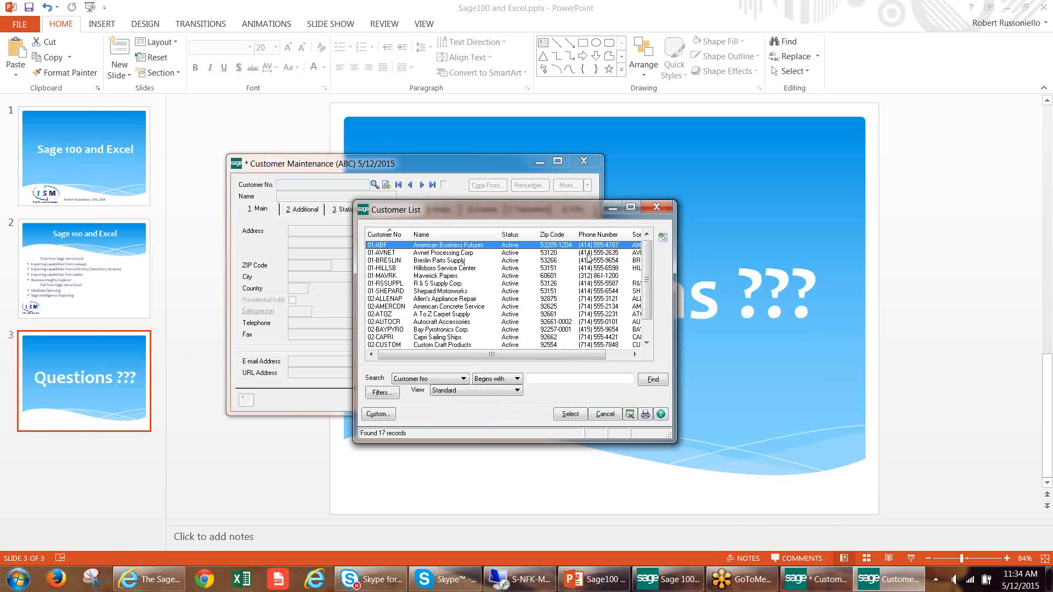
pyautogui.click(674, 582)
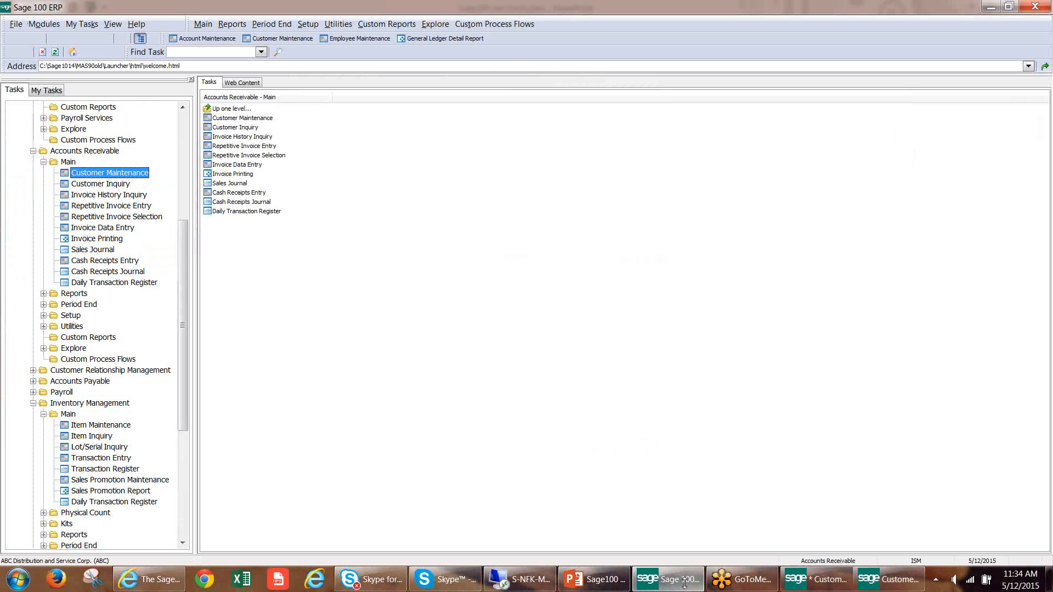
pyautogui.click(882, 584)
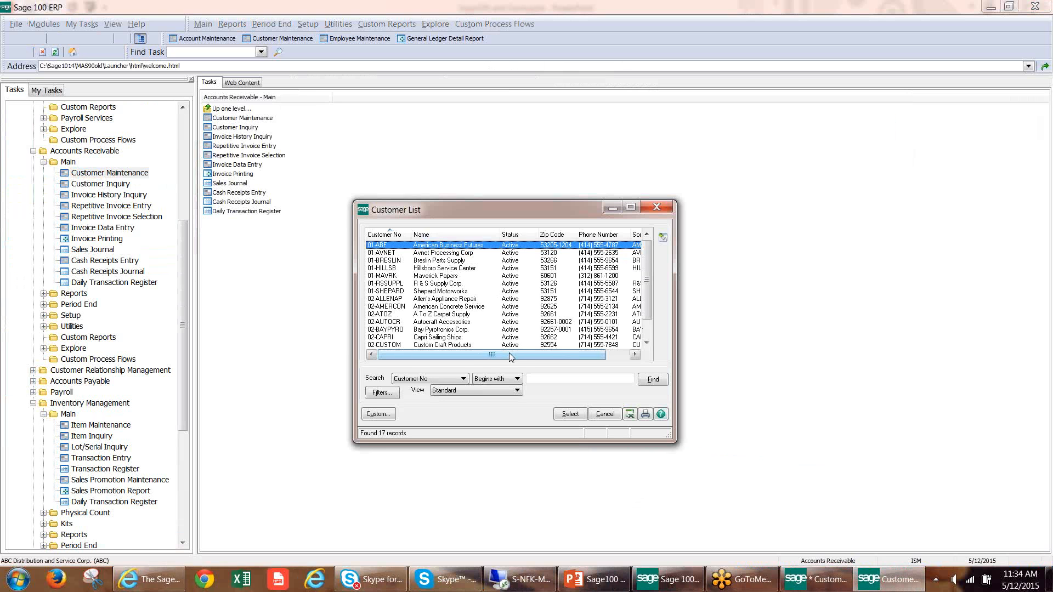
pyautogui.moveTo(509, 353)
pyautogui.mouseDown()
pyautogui.moveTo(586, 353)
pyautogui.moveTo(496, 354)
pyautogui.mouseUp()
pyautogui.moveTo(525, 357)
pyautogui.mouseDown()
pyautogui.moveTo(591, 354)
pyautogui.moveTo(525, 355)
pyautogui.mouseUp()
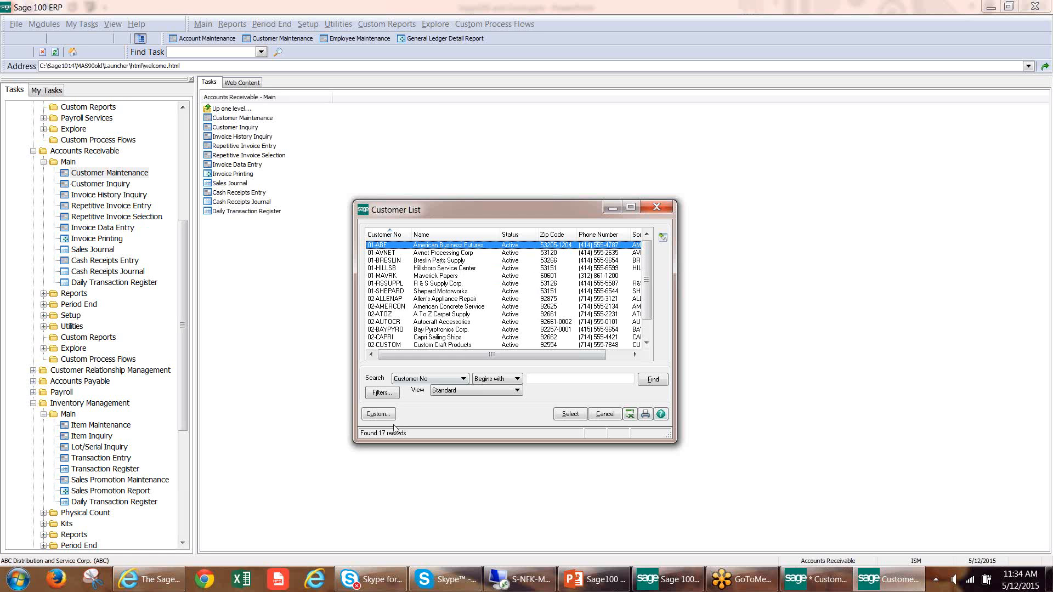
# Open the existing State view of the customer lookup for customization and proceed to its column selection.
pyautogui.click(373, 414)
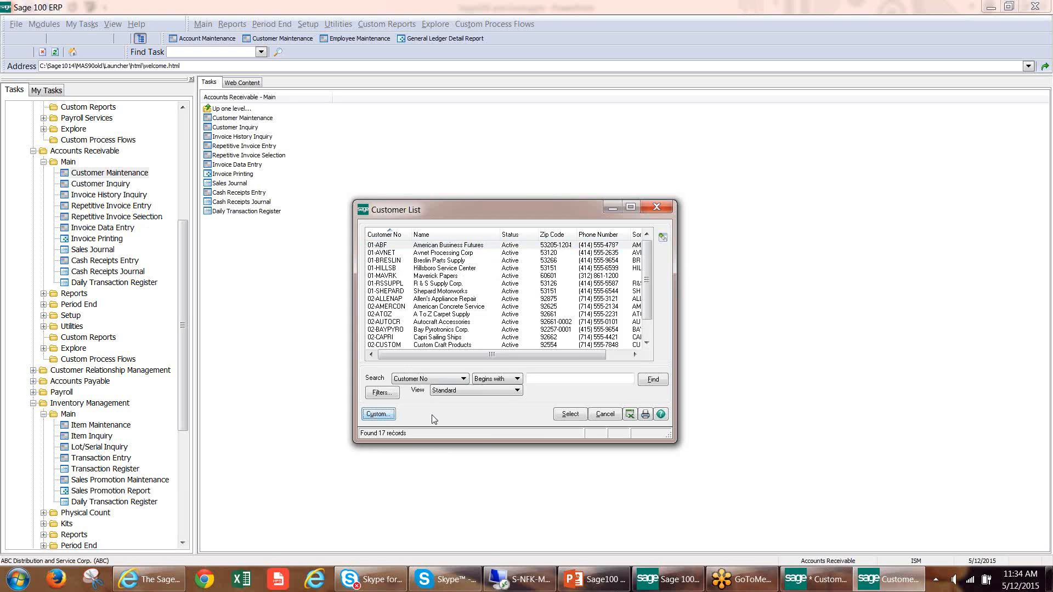
pyautogui.click(580, 233)
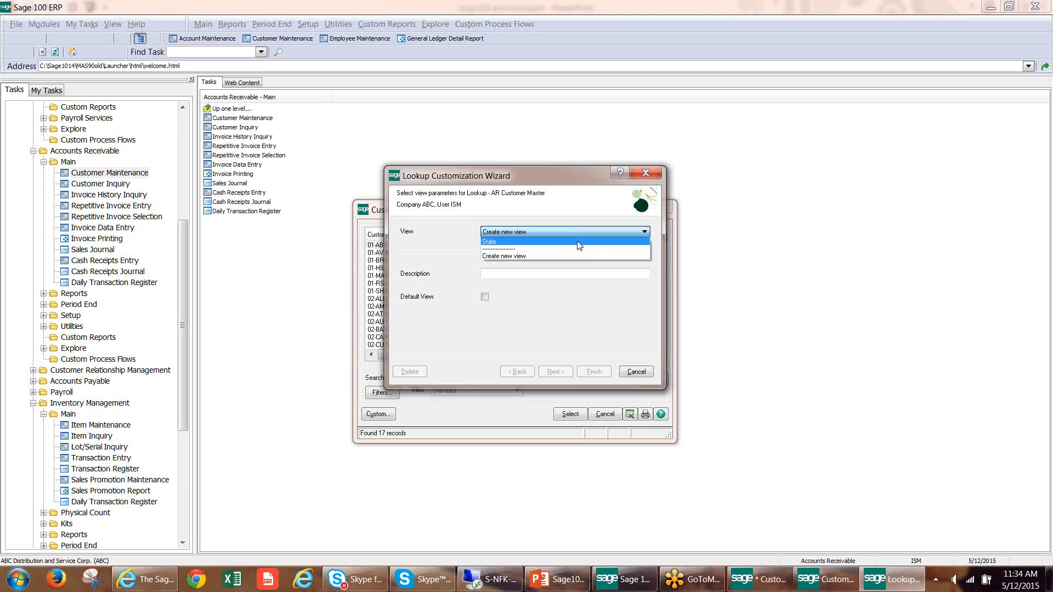
pyautogui.click(580, 243)
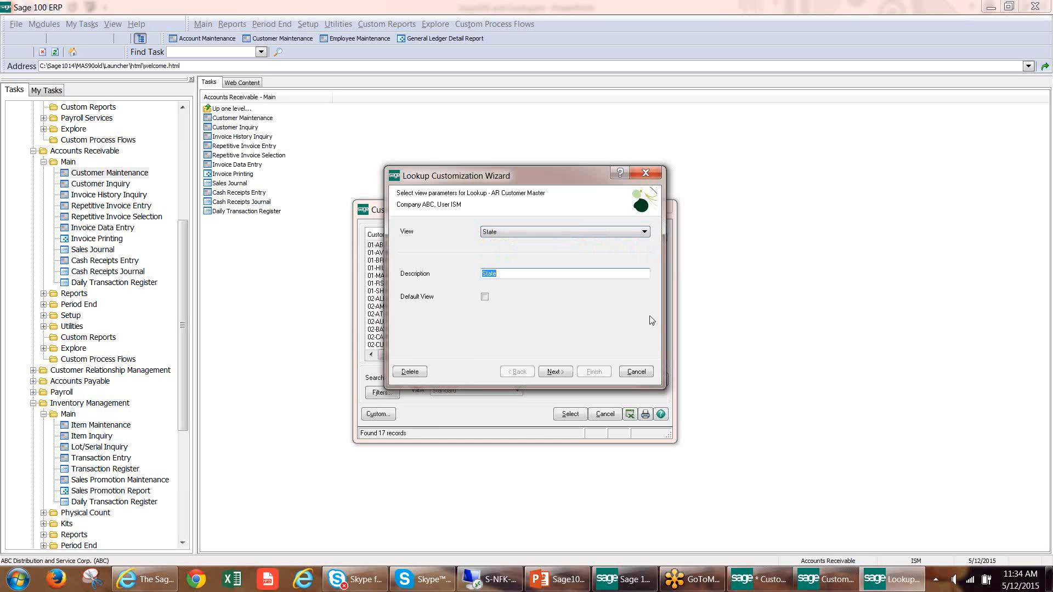
pyautogui.click(557, 373)
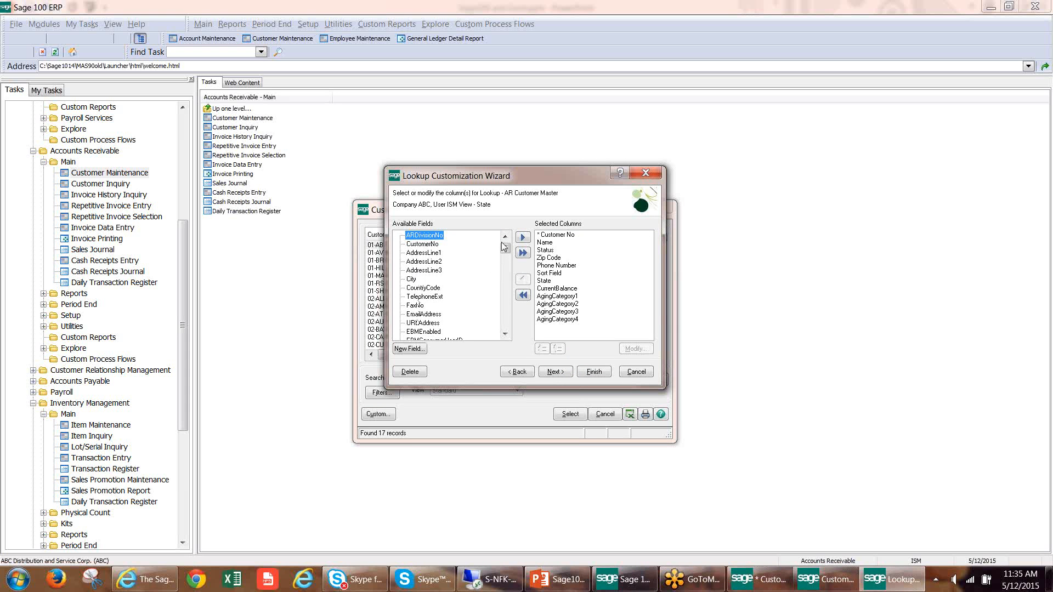
# Examine the available fields and the State, CurrentBalance and AgingCategory1 to AgingCategory4 columns chosen for the view.
pyautogui.moveTo(510, 248)
pyautogui.mouseDown()
pyautogui.moveTo(509, 303)
pyautogui.moveTo(508, 246)
pyautogui.mouseUp()
pyautogui.click(557, 281)
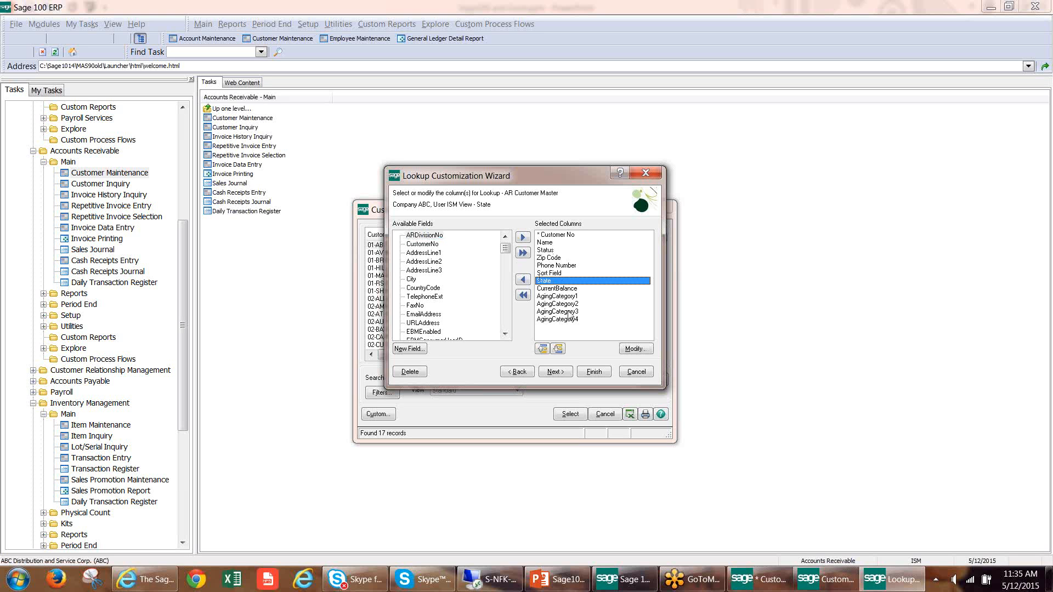
pyautogui.click(561, 297)
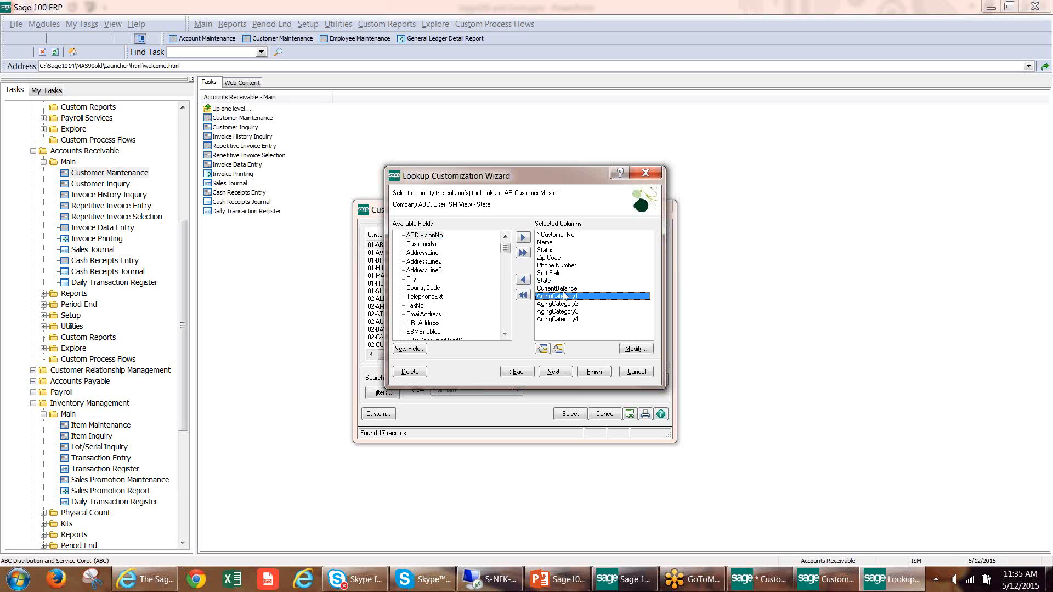
pyautogui.click(564, 289)
pyautogui.click(567, 297)
pyautogui.click(569, 305)
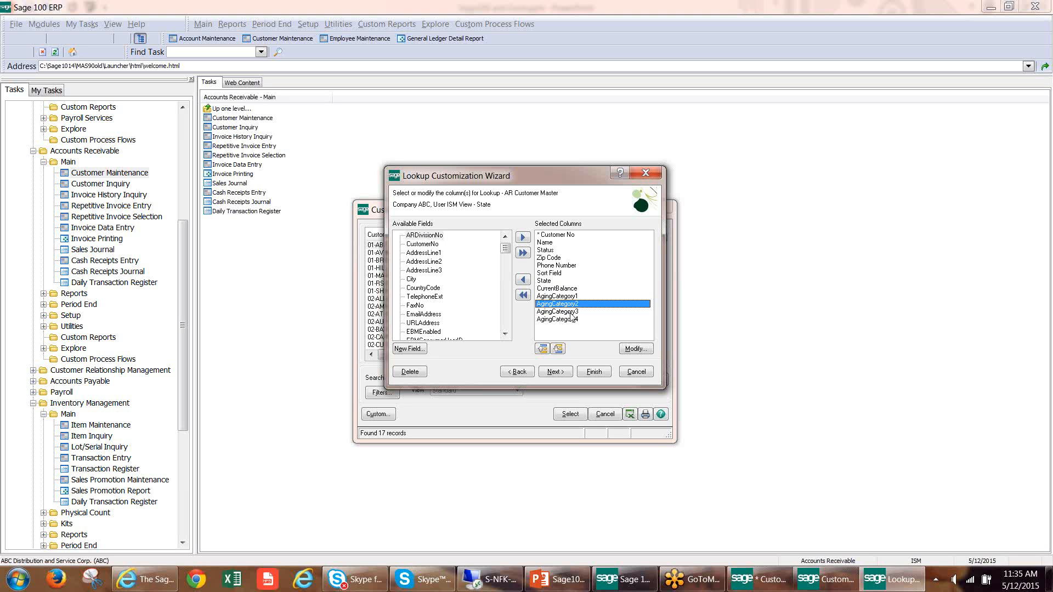
pyautogui.click(569, 312)
pyautogui.click(570, 319)
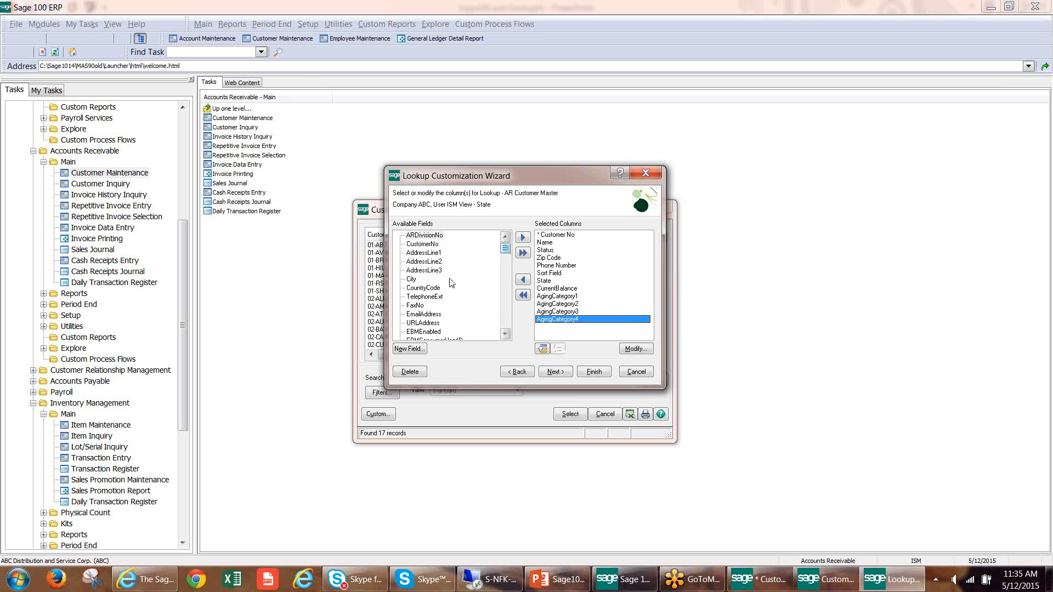
# Add the CountryCode and EmailAddress fields to the State view and finish the customization without adding filters.
pyautogui.doubleClick(425, 288)
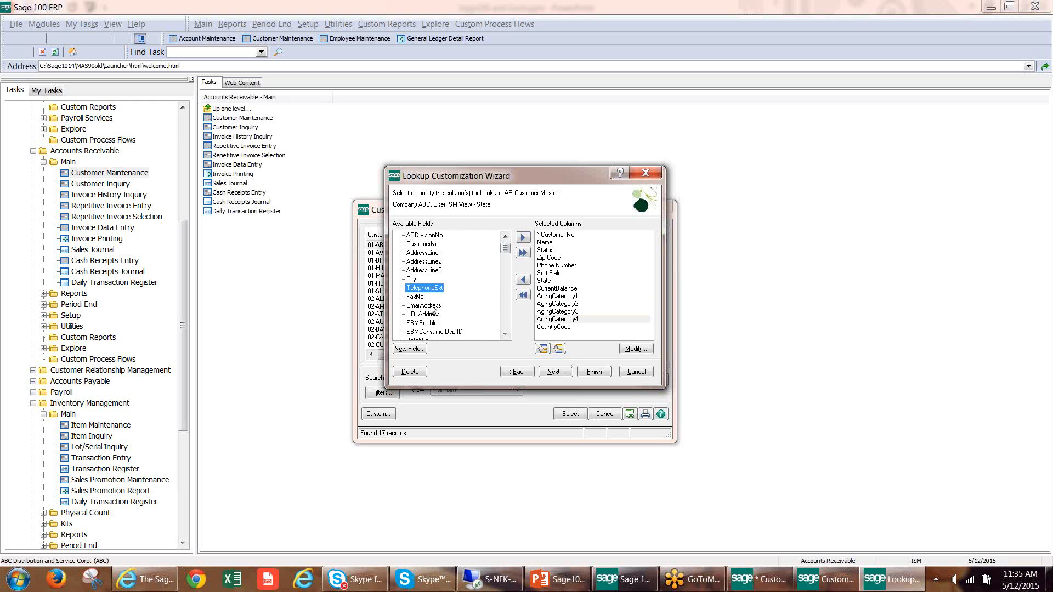
pyautogui.click(524, 237)
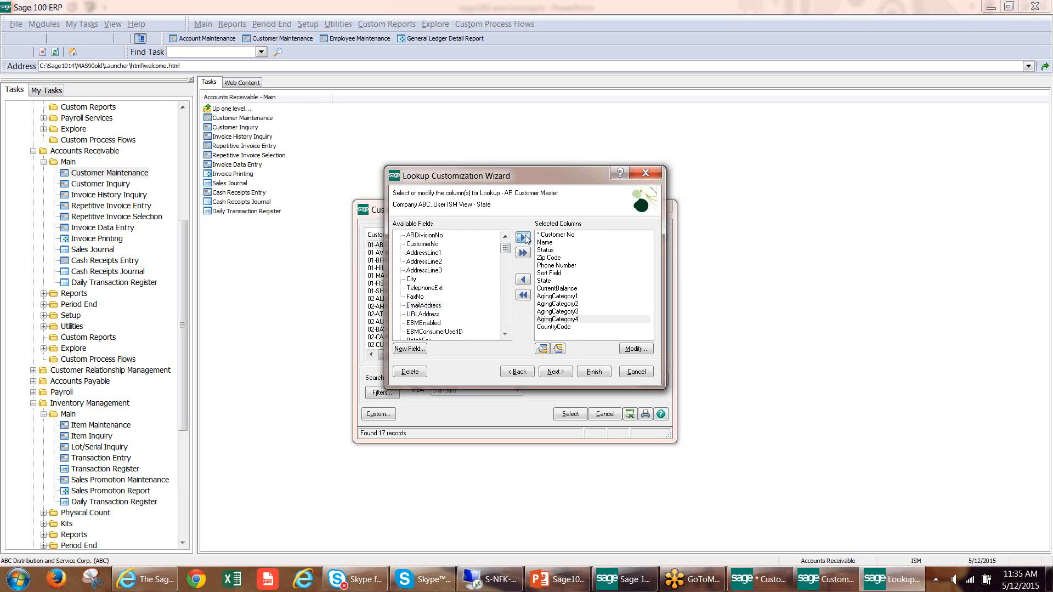
pyautogui.click(555, 372)
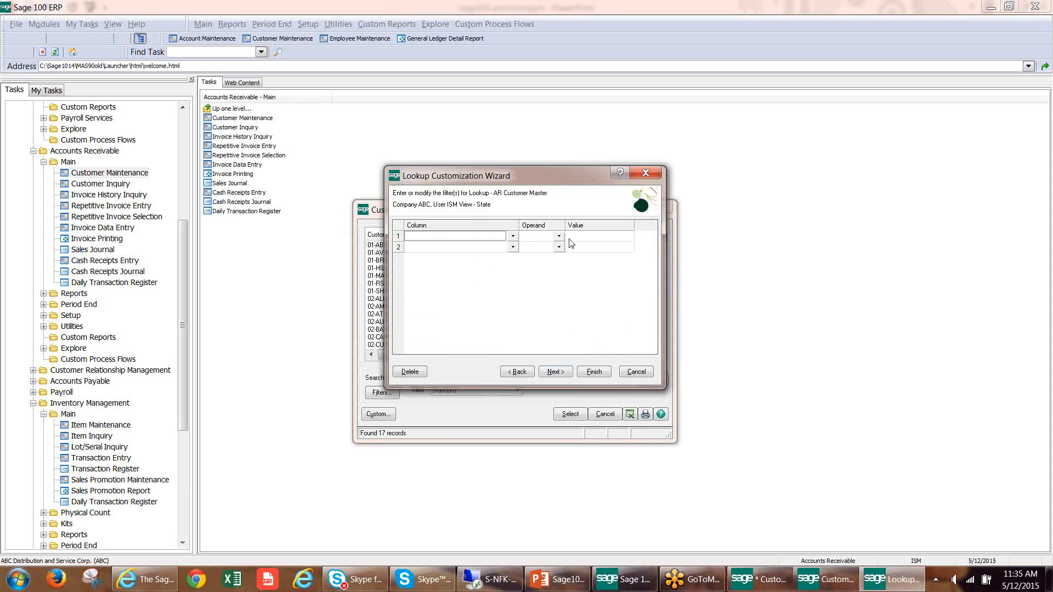
pyautogui.click(556, 371)
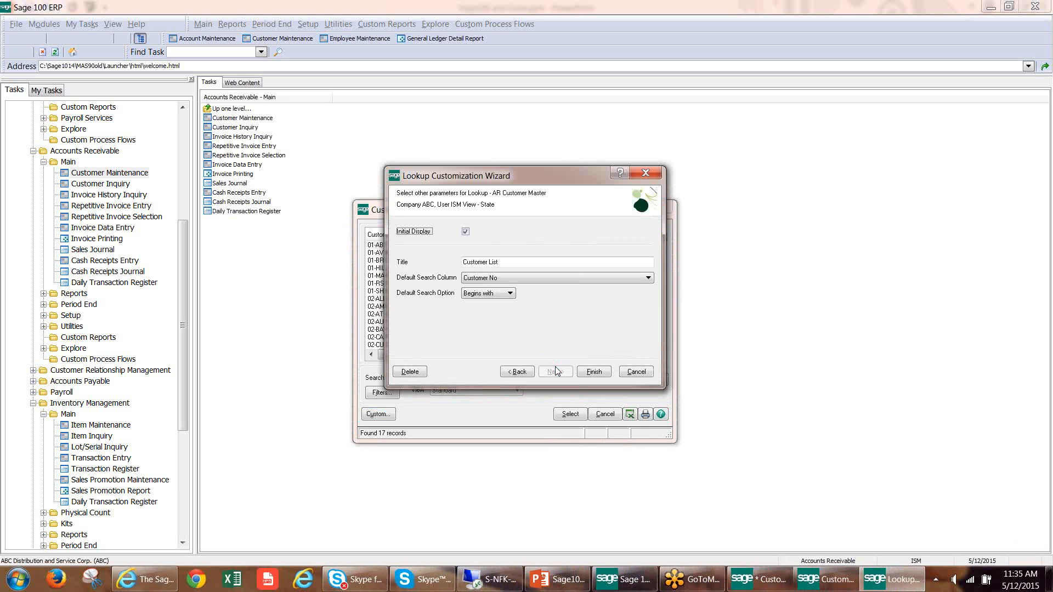
pyautogui.click(586, 373)
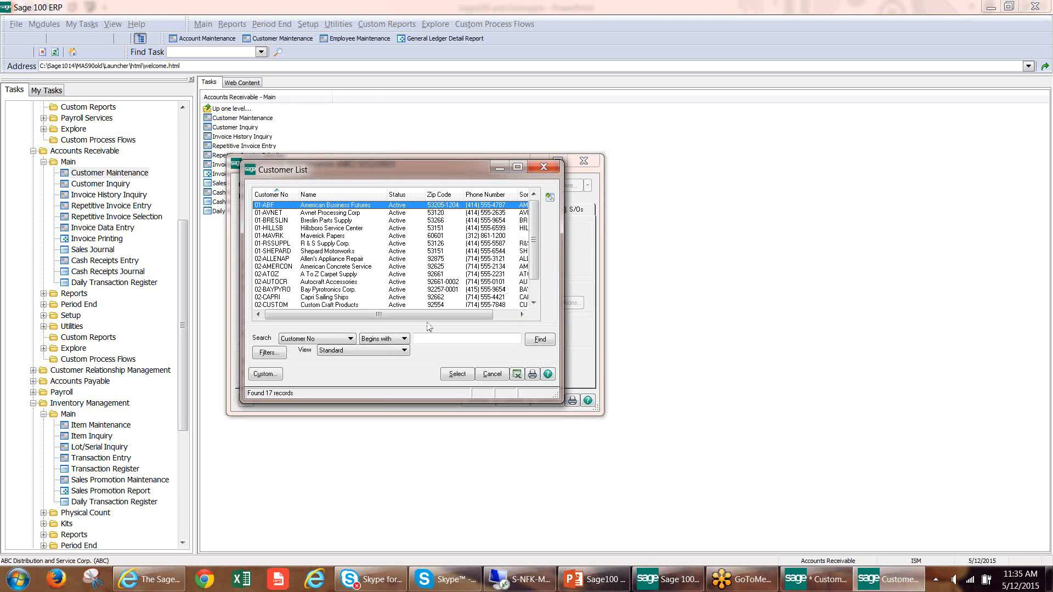
# Reopen the customer lookup list from Customer Maintenance and switch it to the State view.
pyautogui.click(351, 350)
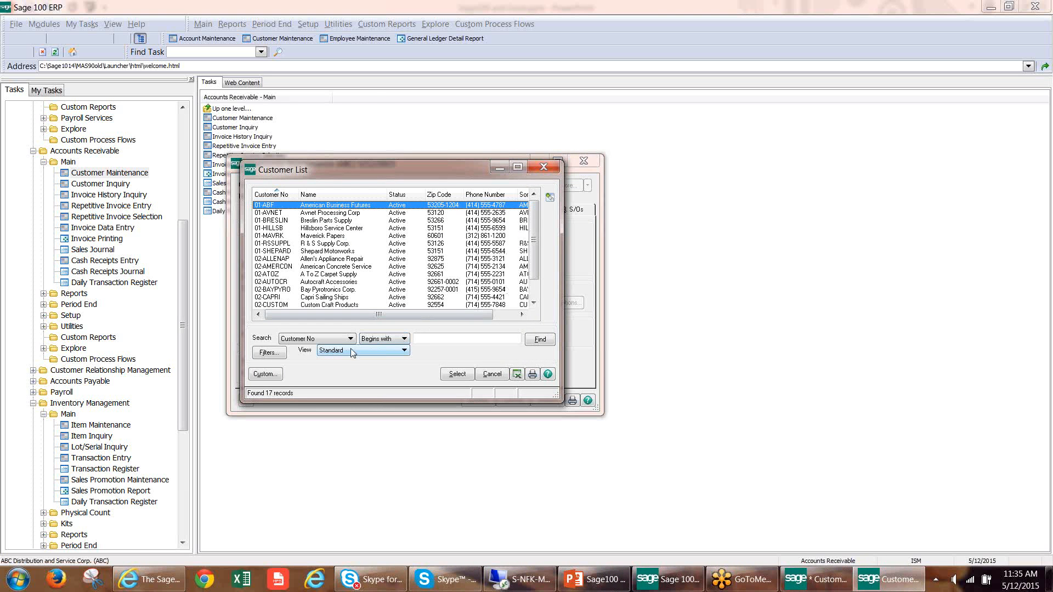
pyautogui.click(543, 171)
pyautogui.click(376, 185)
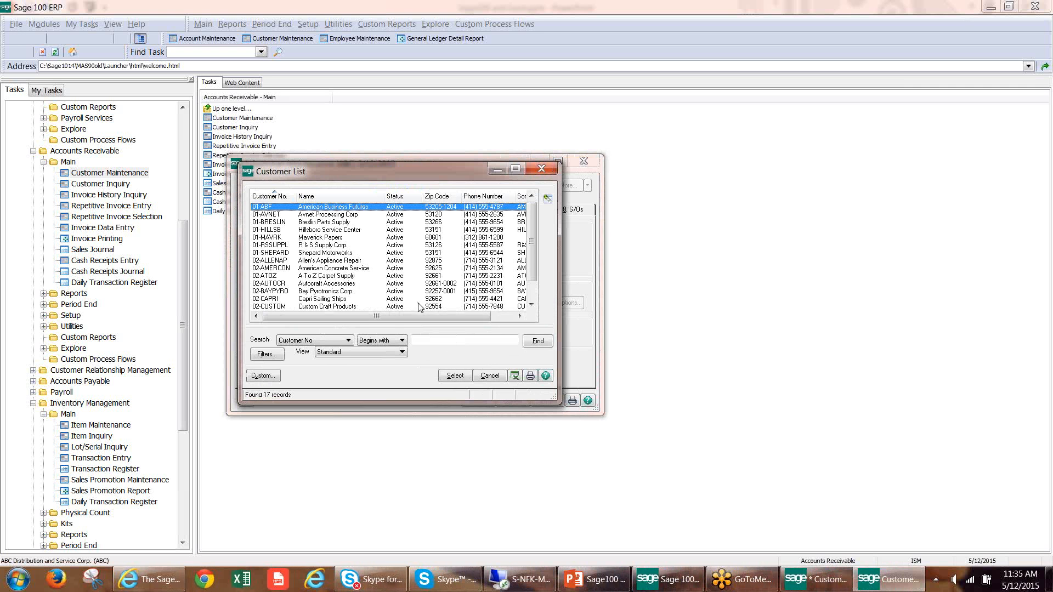
pyautogui.moveTo(418, 313); pyautogui.dragTo(485, 314)
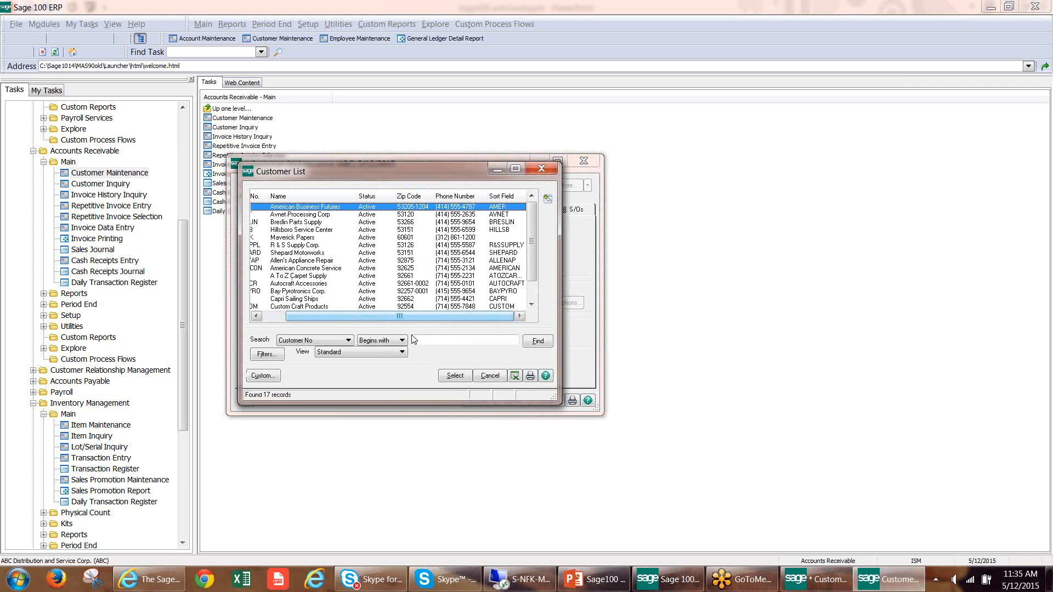
pyautogui.click(393, 352)
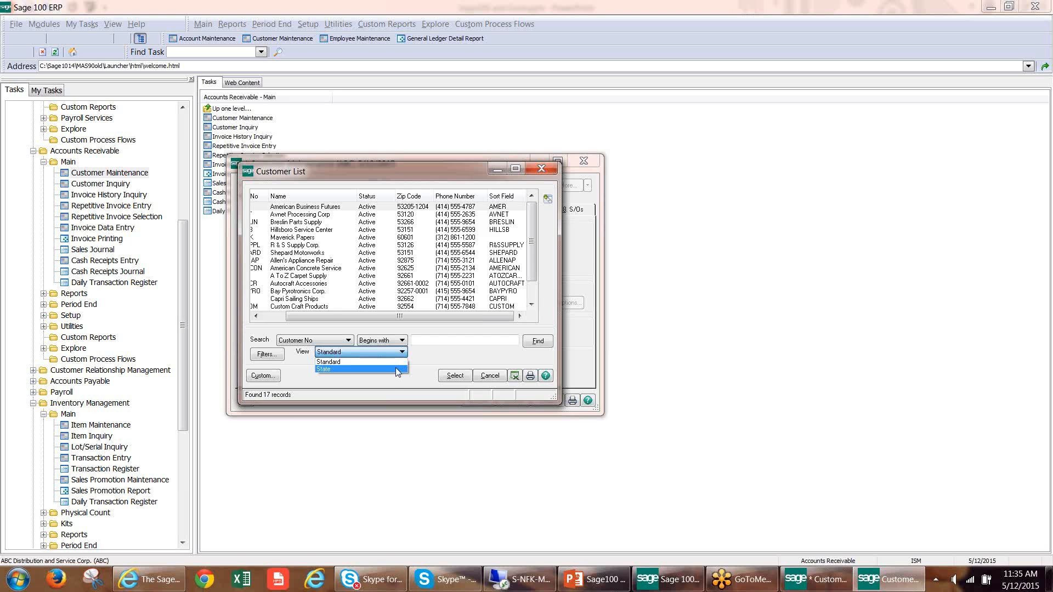
pyautogui.click(396, 368)
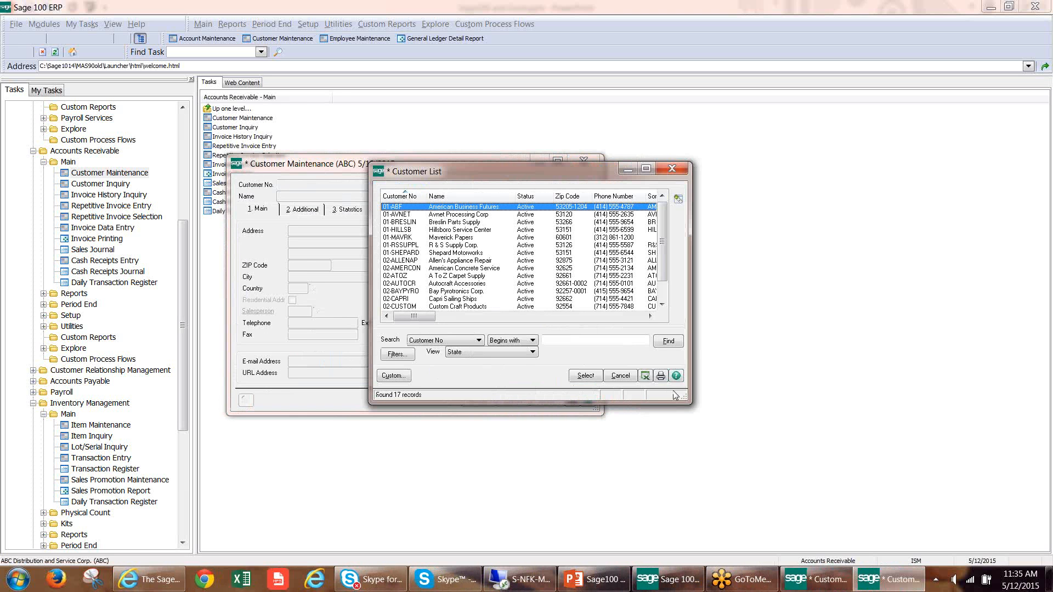
# Move and enlarge the Customer List window enough to show all columns through EmailAddress.
pyautogui.moveTo(683, 397); pyautogui.dragTo(892, 401)
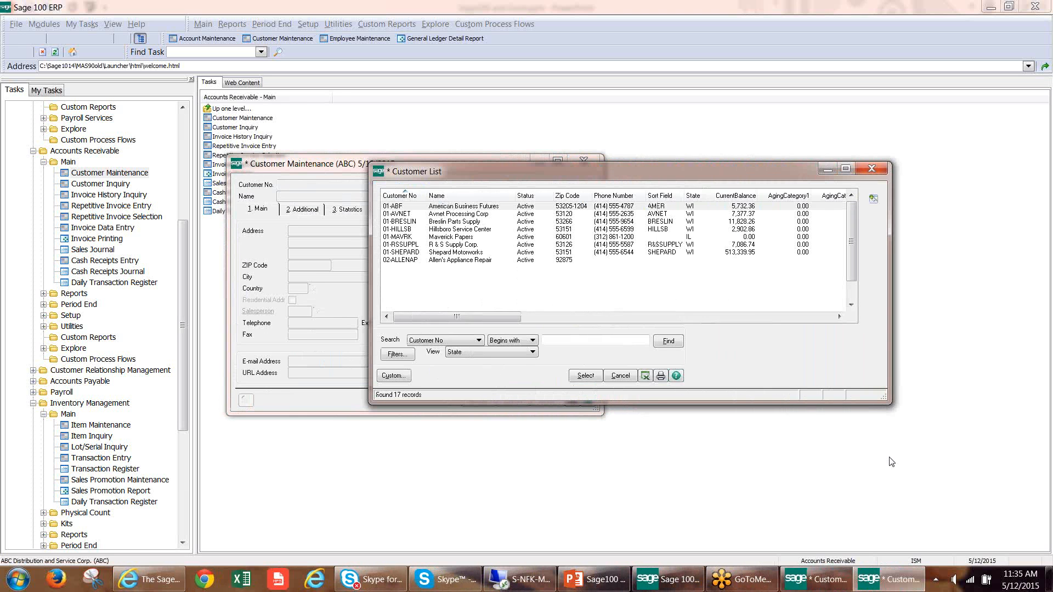
pyautogui.moveTo(657, 172); pyautogui.dragTo(368, 137)
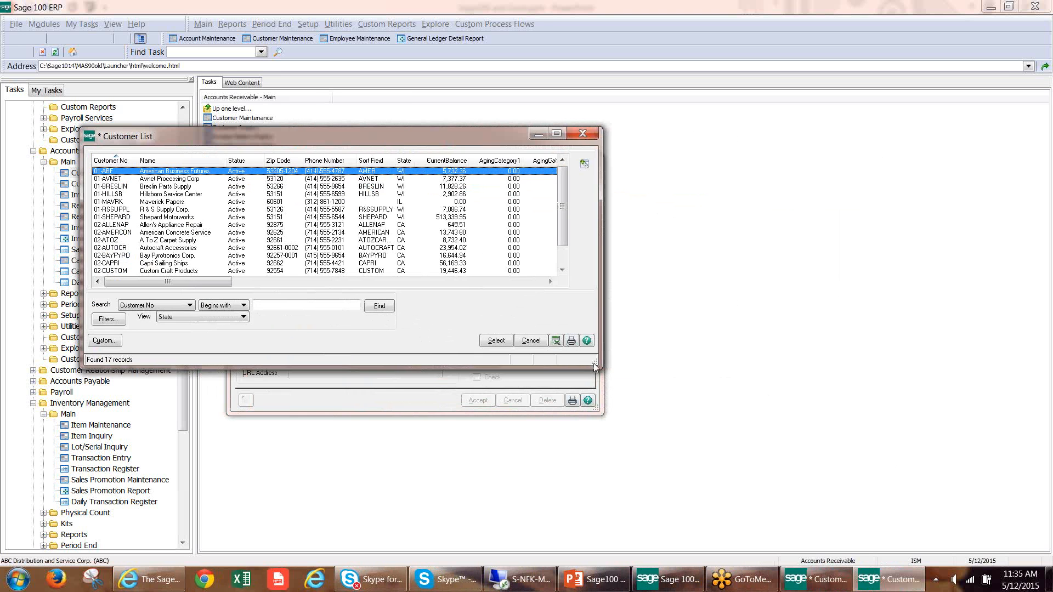
pyautogui.moveTo(595, 367); pyautogui.dragTo(768, 414)
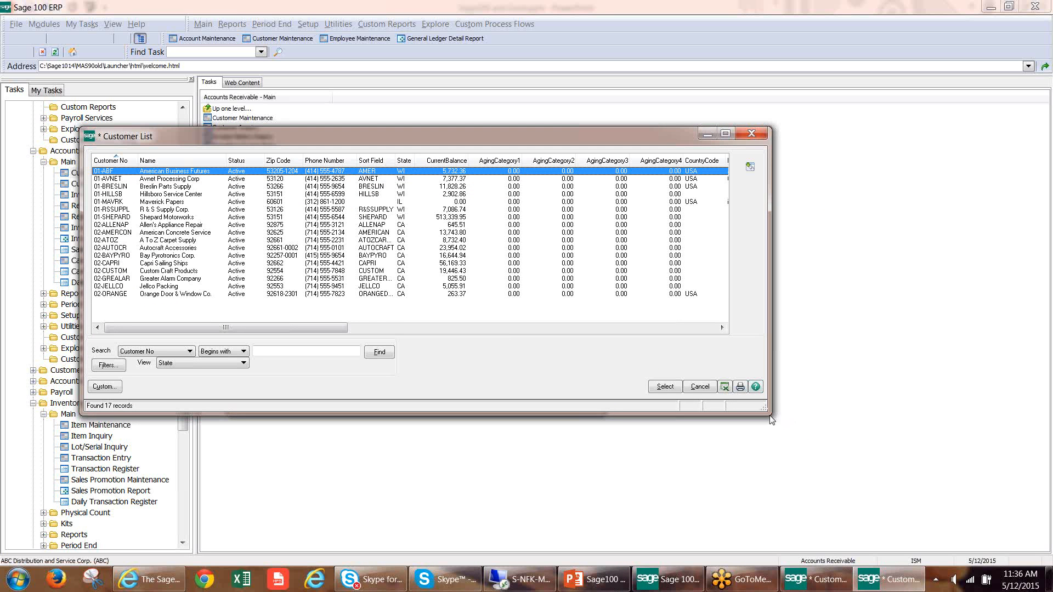
pyautogui.moveTo(767, 414); pyautogui.dragTo(847, 440)
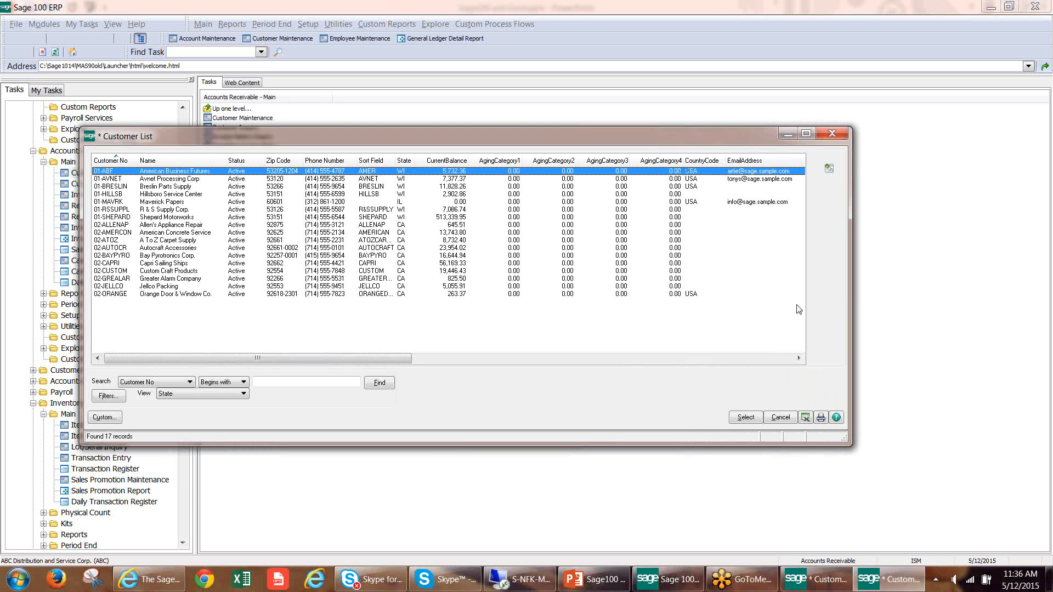
# Filter the customer list on the State column with the value CA, leaving the filter unsaved.
pyautogui.click(109, 396)
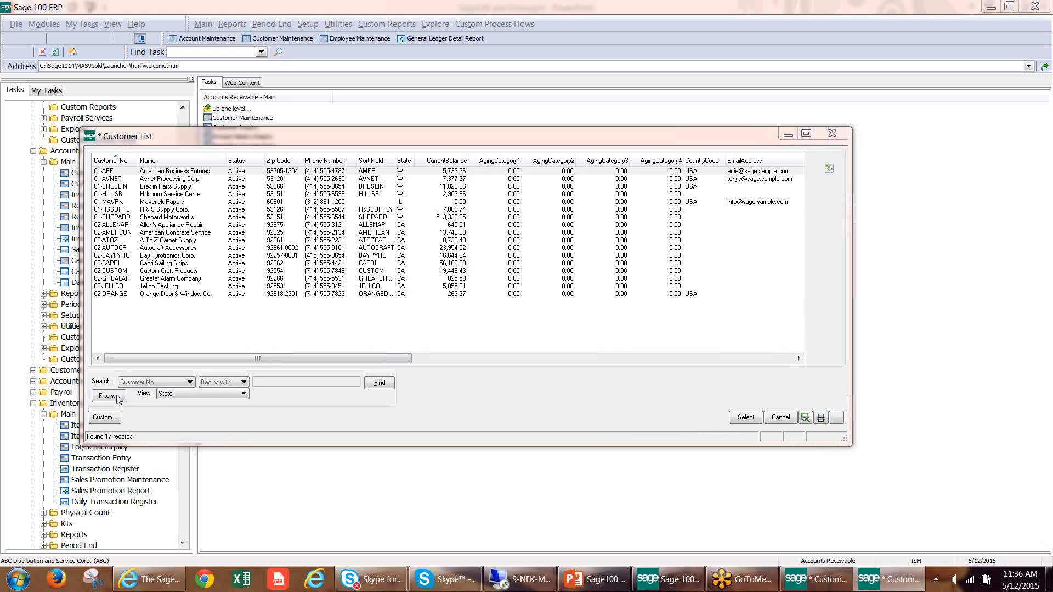
pyautogui.click(507, 247)
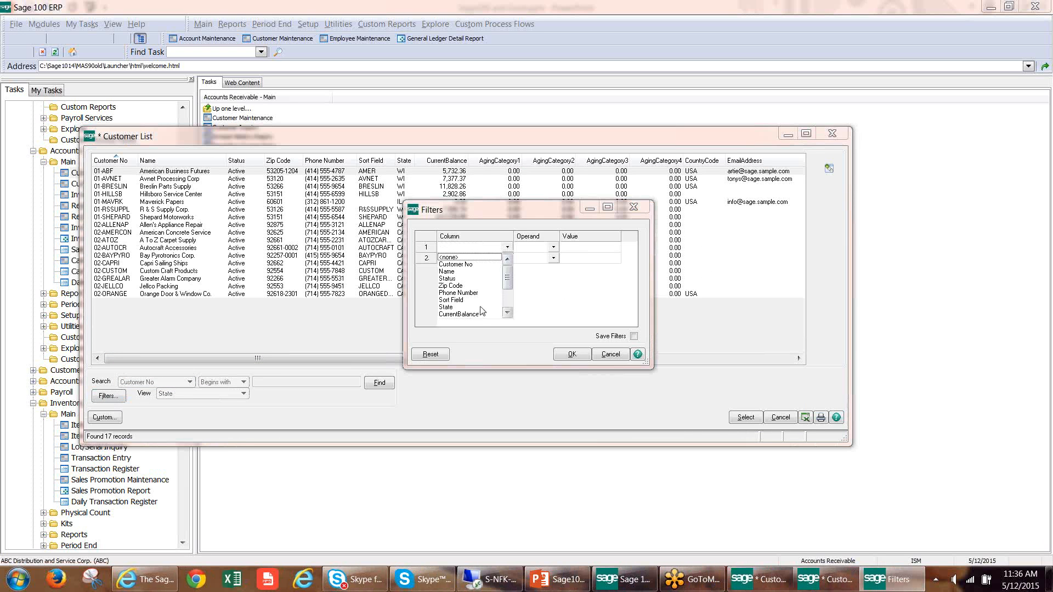
pyautogui.click(481, 308)
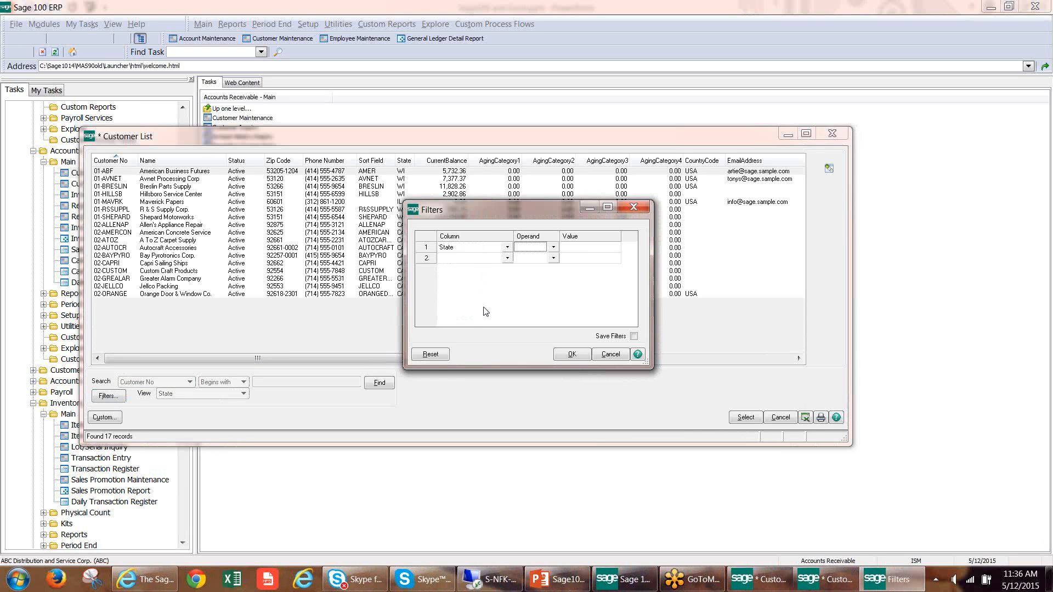
pyautogui.click(552, 248)
pyautogui.click(541, 303)
pyautogui.write('CA')
pyautogui.click(573, 355)
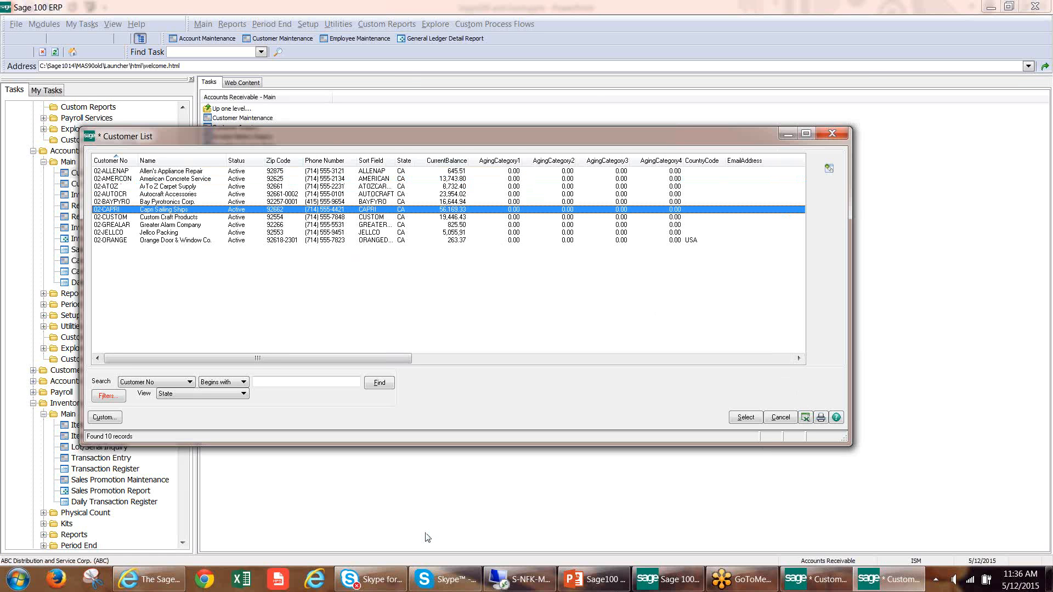
# Export the filtered customer list to Excel and select all customer rows, 3 to 12, in the Book1 workbook.
pyautogui.click(805, 417)
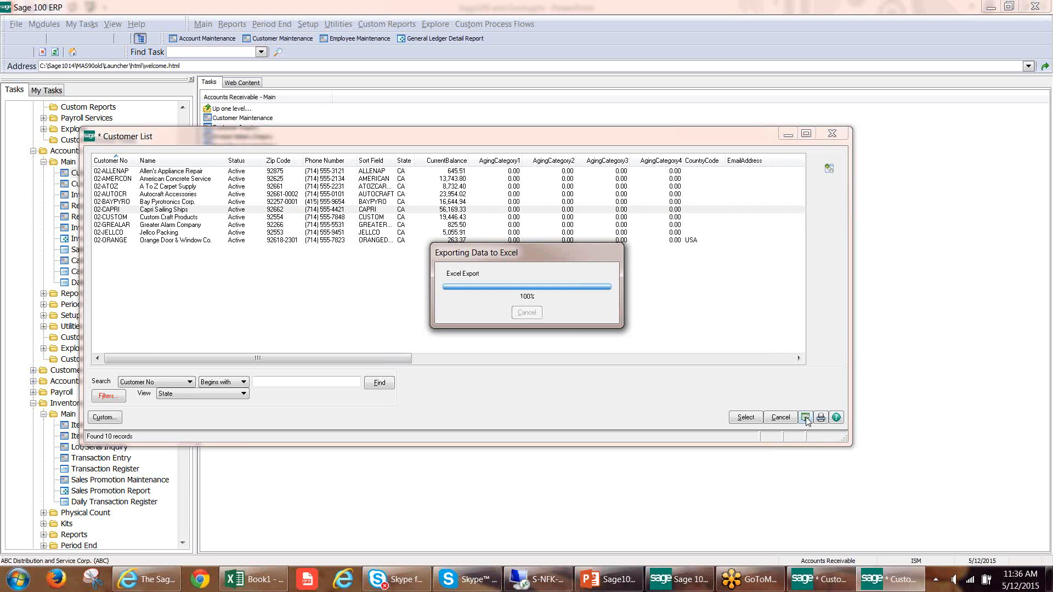
pyautogui.click(277, 579)
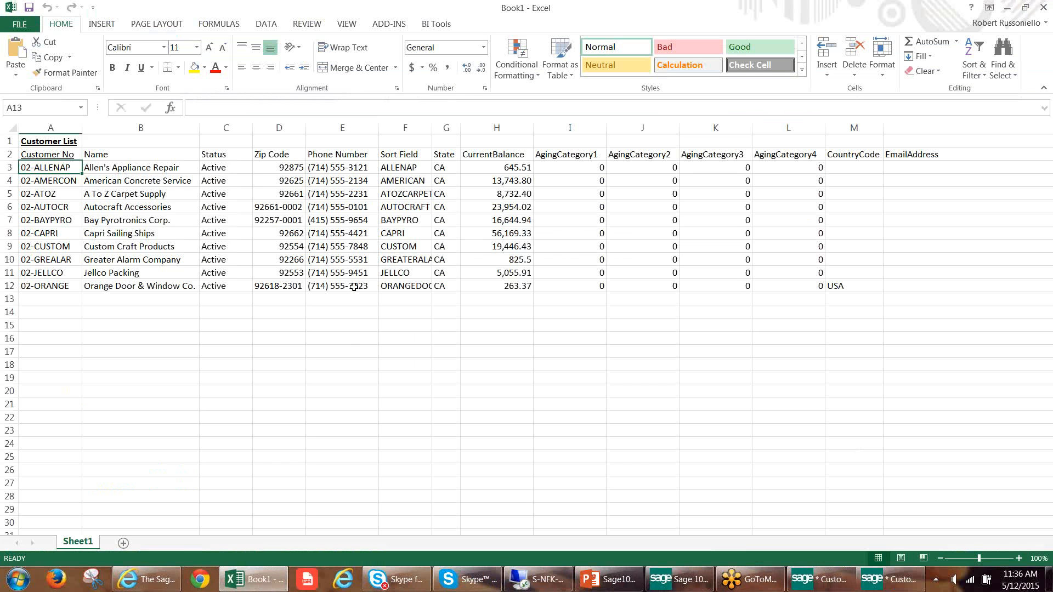
pyautogui.click(352, 271)
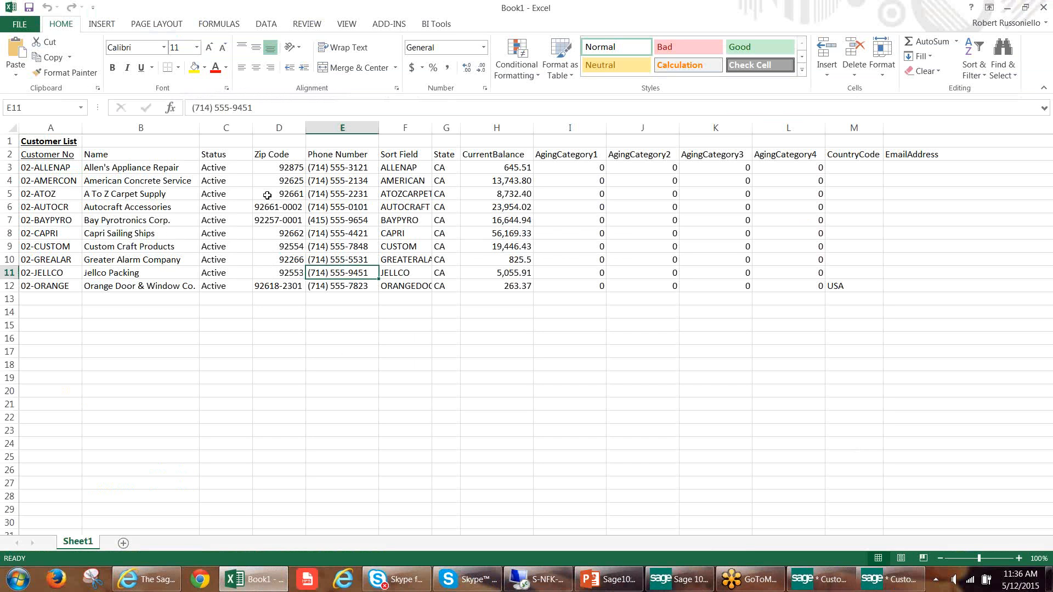
pyautogui.moveTo(43, 165); pyautogui.dragTo(907, 284)
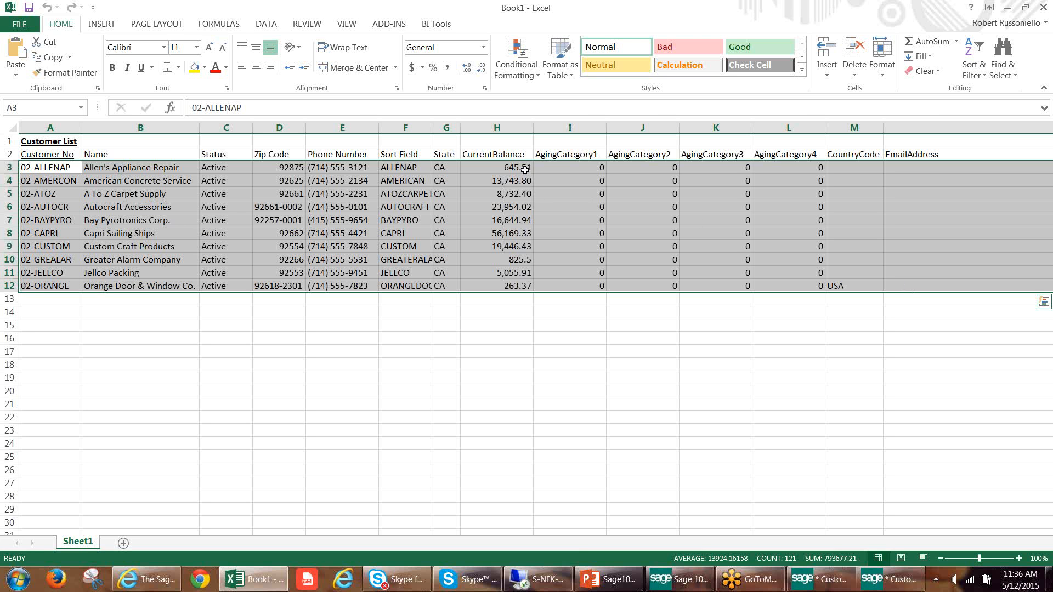
# Select the CurrentBalance values in H3 to H12 of Book1, and close the filtered Customer List in Sage 100.
pyautogui.moveTo(521, 168); pyautogui.dragTo(524, 285)
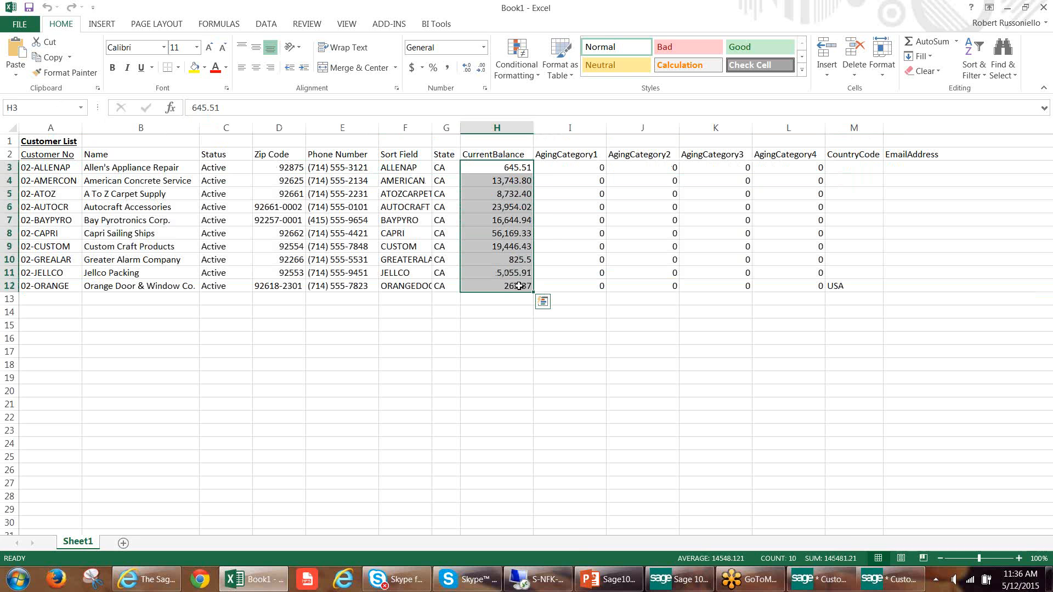
pyautogui.click(889, 579)
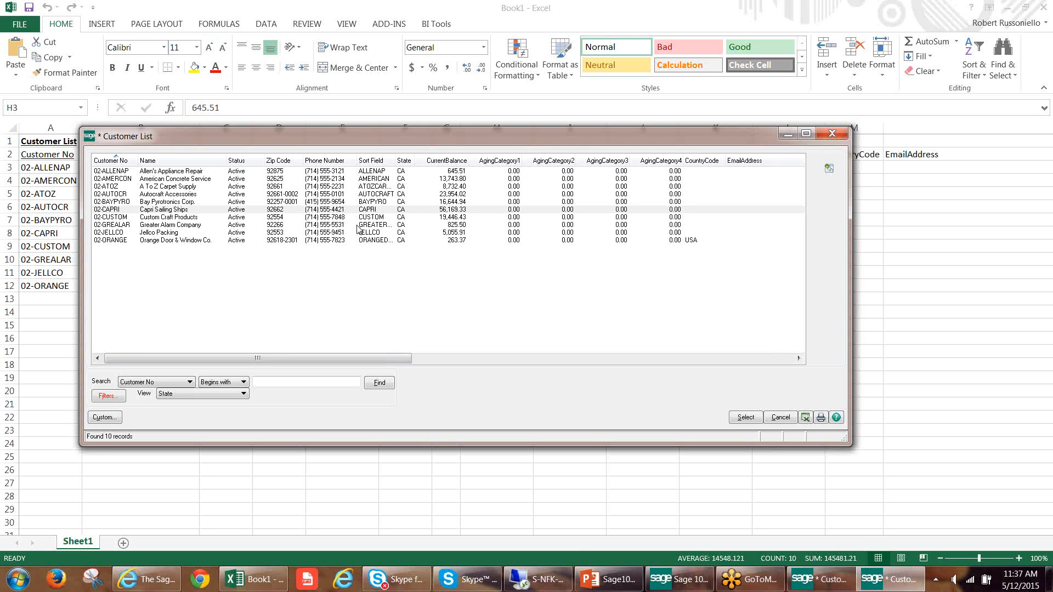
pyautogui.press('Down')
pyautogui.press('Down')
pyautogui.press('Down')
pyautogui.press('Down')
pyautogui.press('Down')
pyautogui.press('Down')
pyautogui.press('Down')
pyautogui.press('Down')
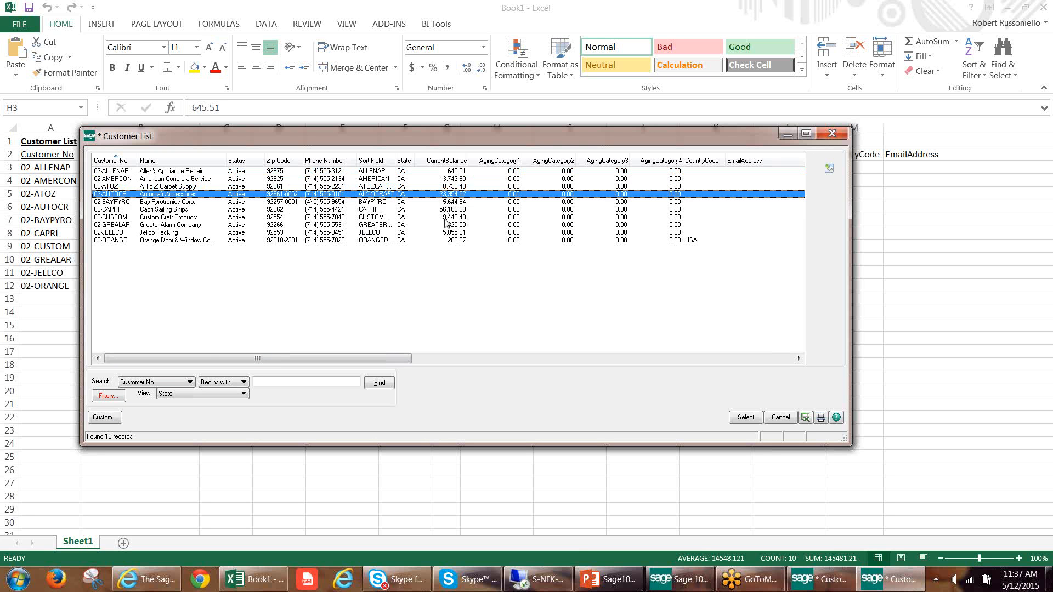
pyautogui.click(832, 133)
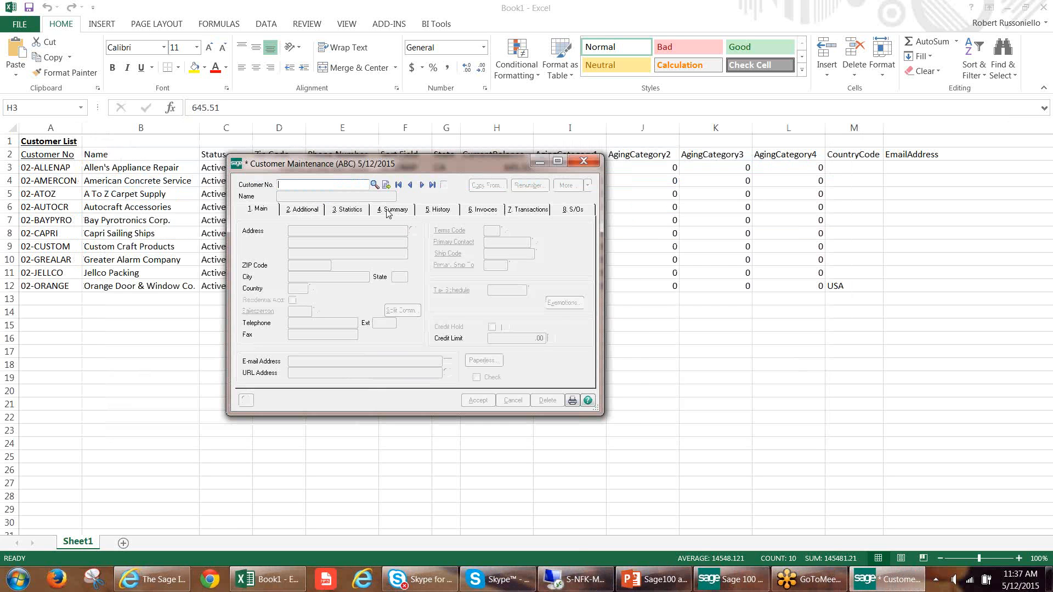
# Reopen the customer lookup from the Customer No. field and display it in the State view.
pyautogui.click(375, 185)
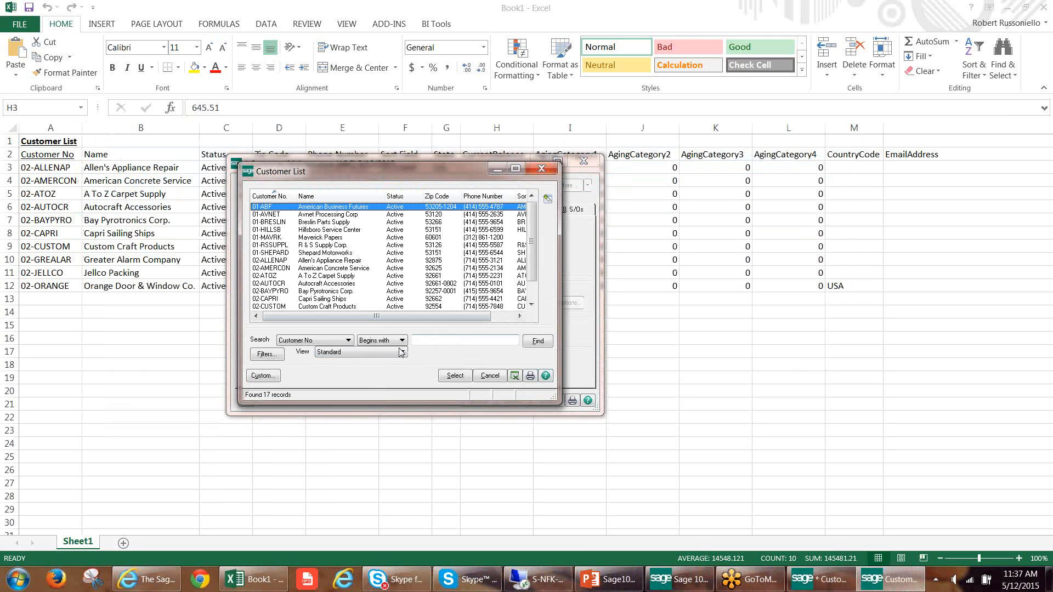
pyautogui.click(402, 353)
pyautogui.click(385, 368)
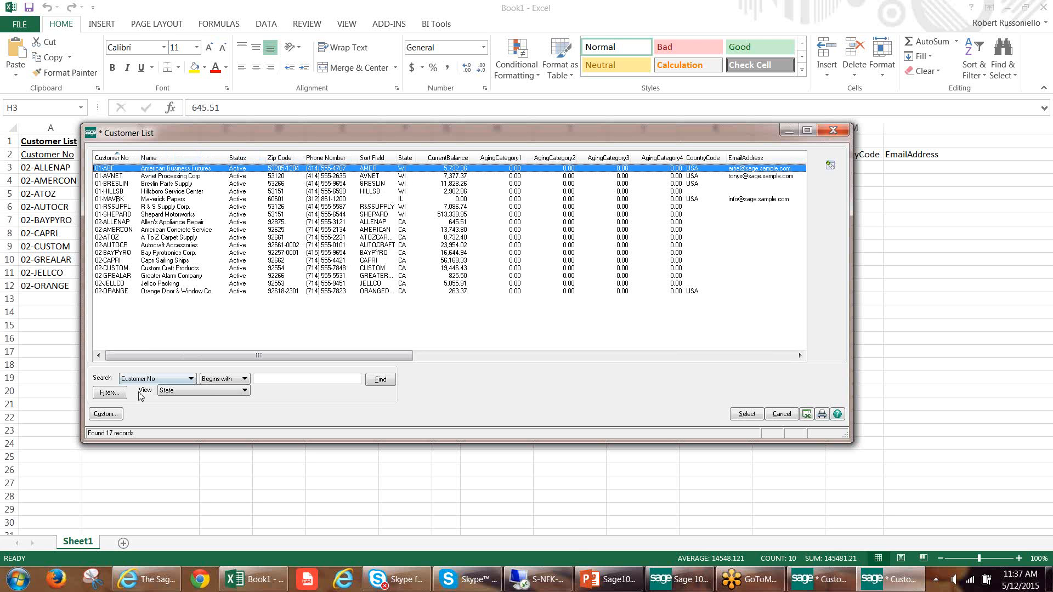
# Review the State view's available fields and selected columns in the Lookup Customization Wizard, and exit through Customer Maintenance without changes.
pyautogui.click(105, 414)
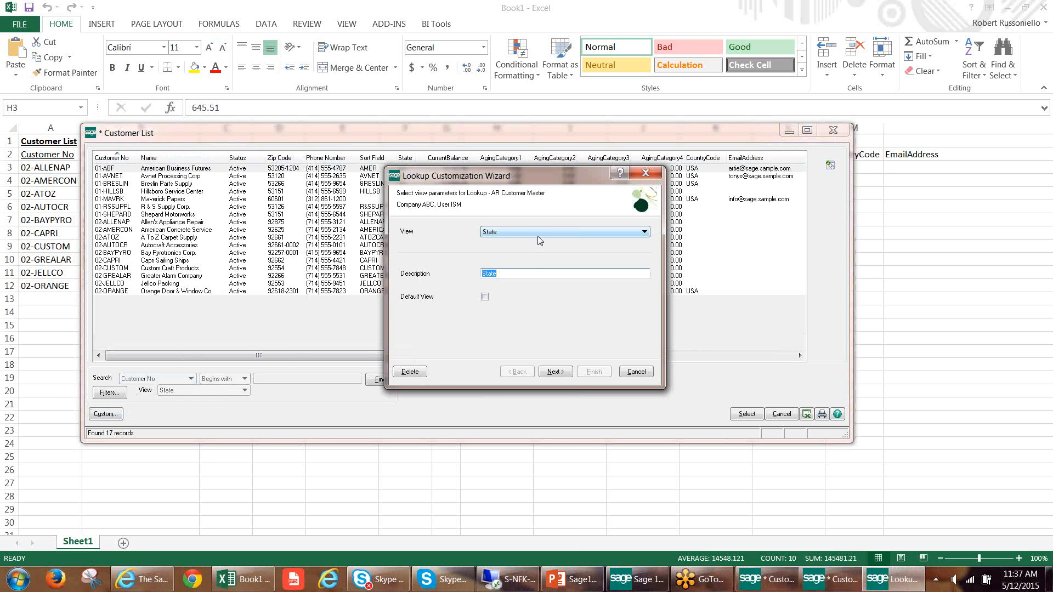
pyautogui.click(555, 372)
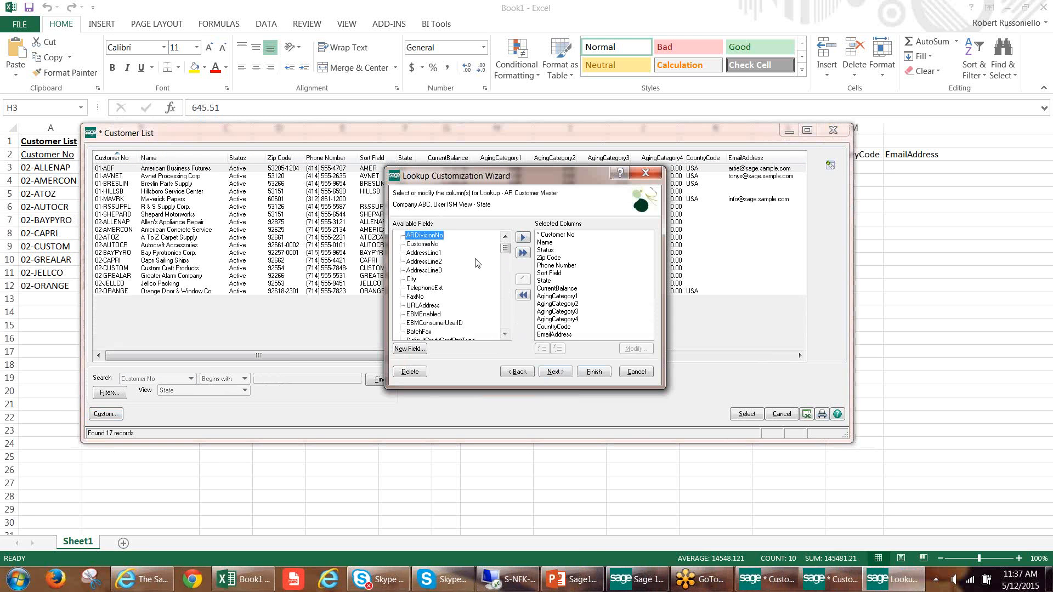
pyautogui.moveTo(504, 250); pyautogui.dragTo(525, 265)
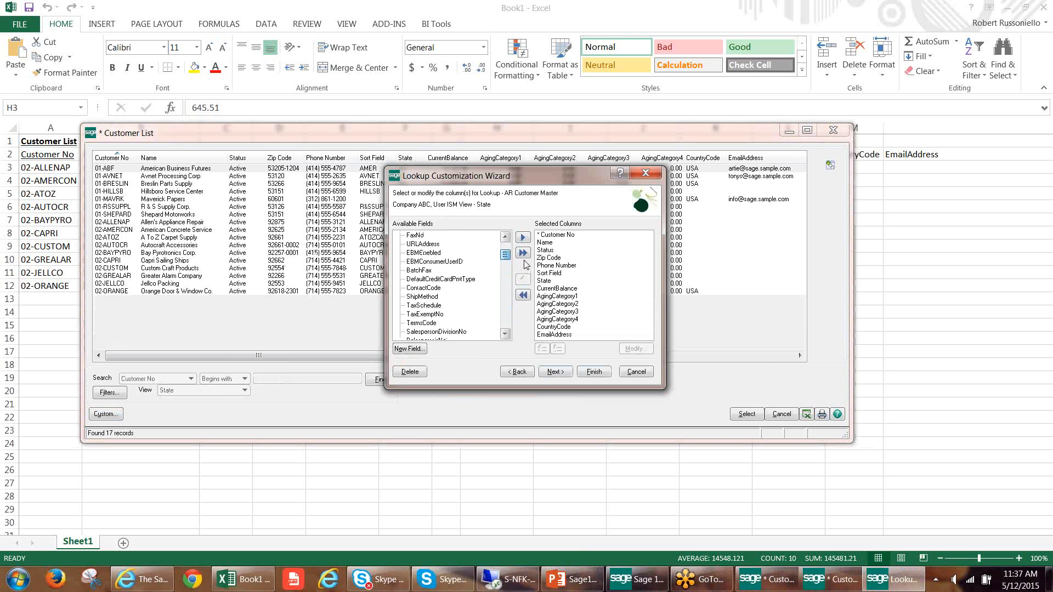
pyautogui.click(648, 174)
pyautogui.click(834, 130)
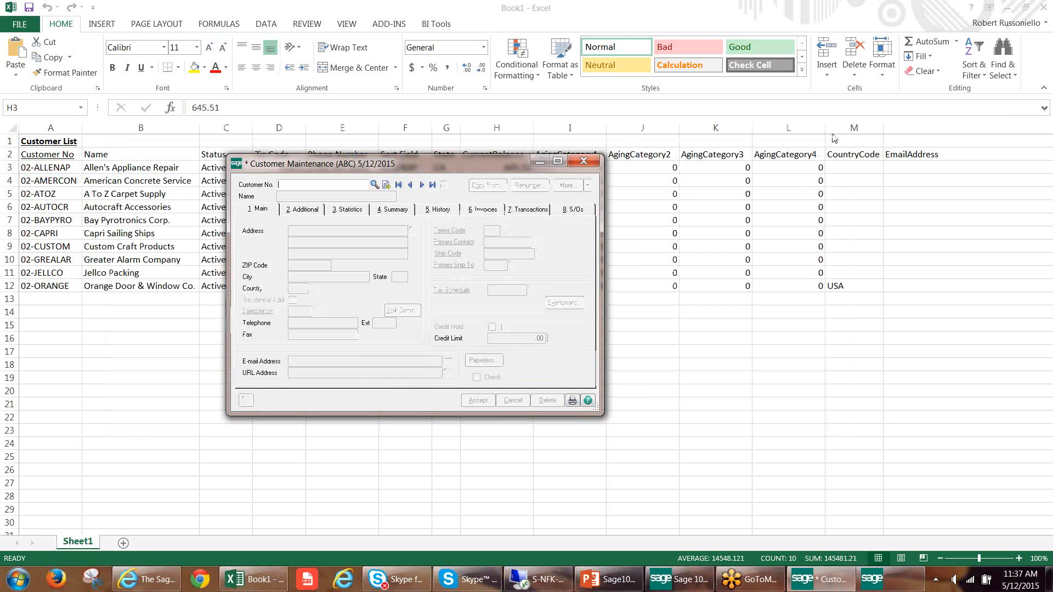
pyautogui.click(590, 163)
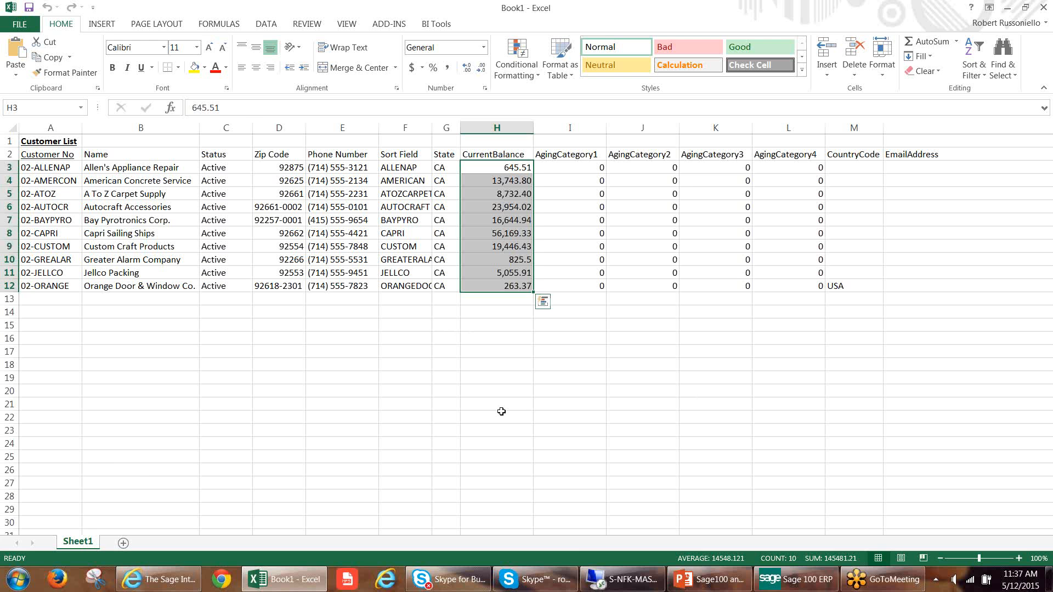
# Open Customer Maintenance in Sage 100 and advance to the Avnet Processing Corp record, dismissing the customer memo.
pyautogui.click(787, 585)
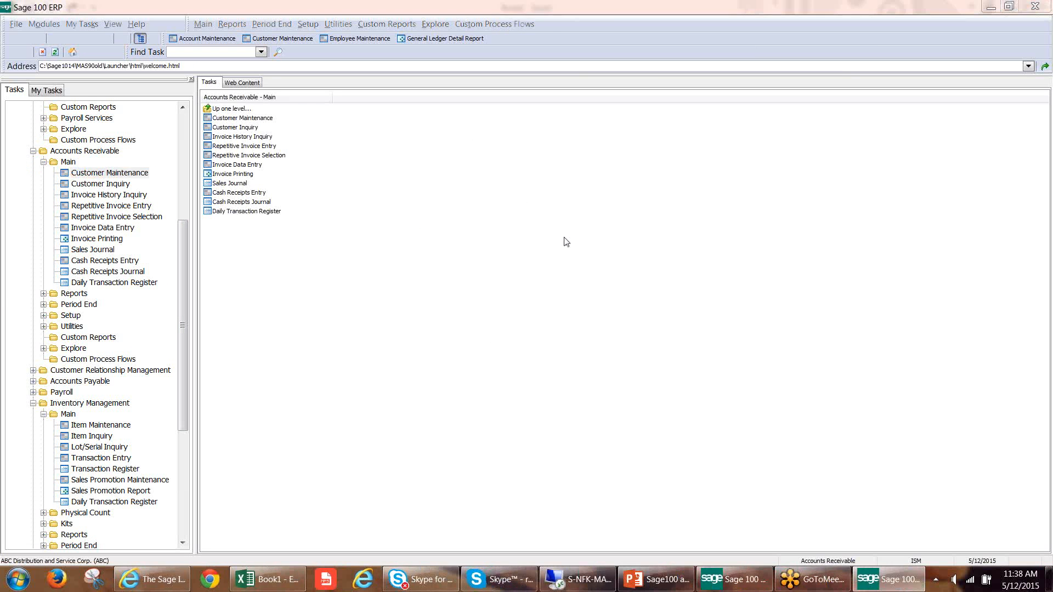
pyautogui.click(422, 185)
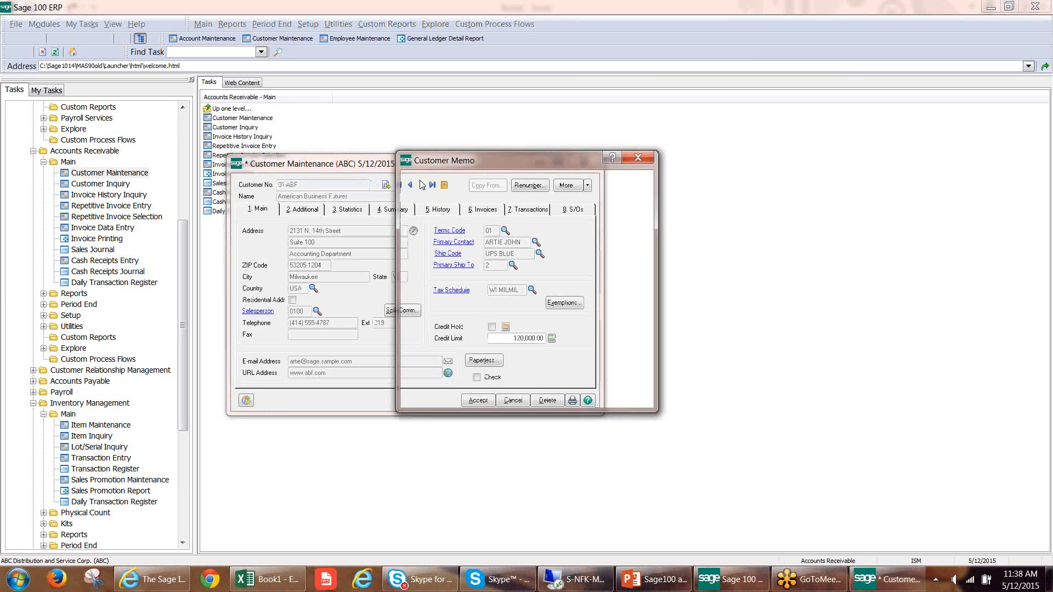
pyautogui.click(613, 400)
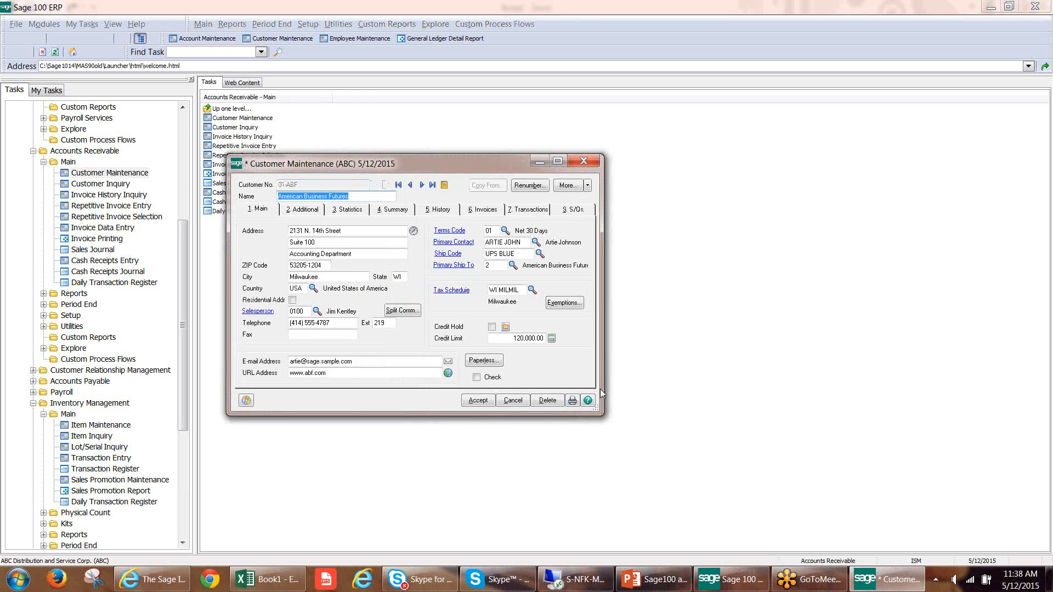
pyautogui.click(421, 185)
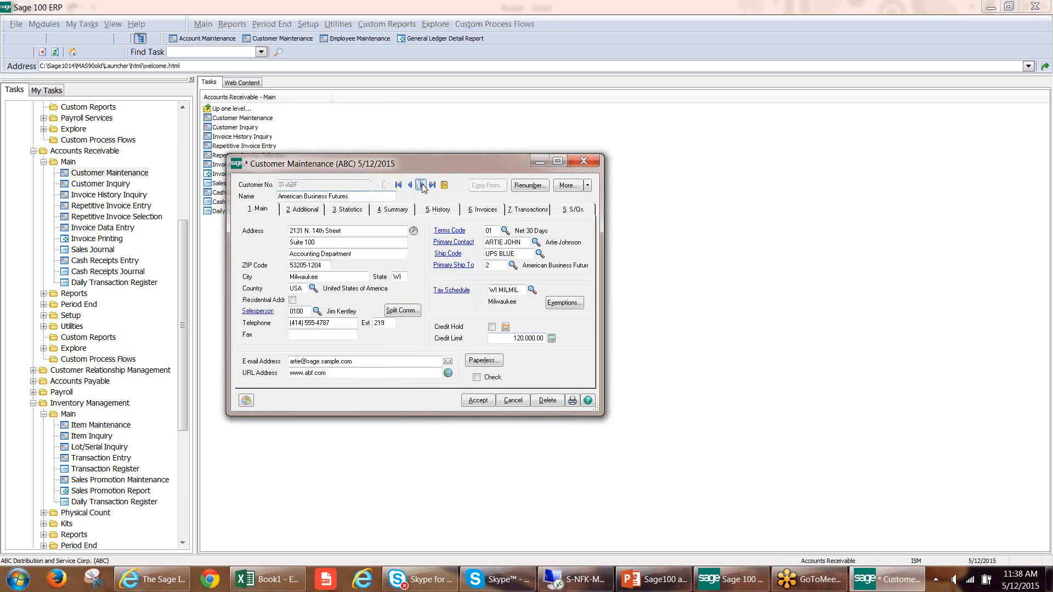
# Display the sales history by period for Avnet Processing Corp and export the history grid to Excel.
pyautogui.click(314, 210)
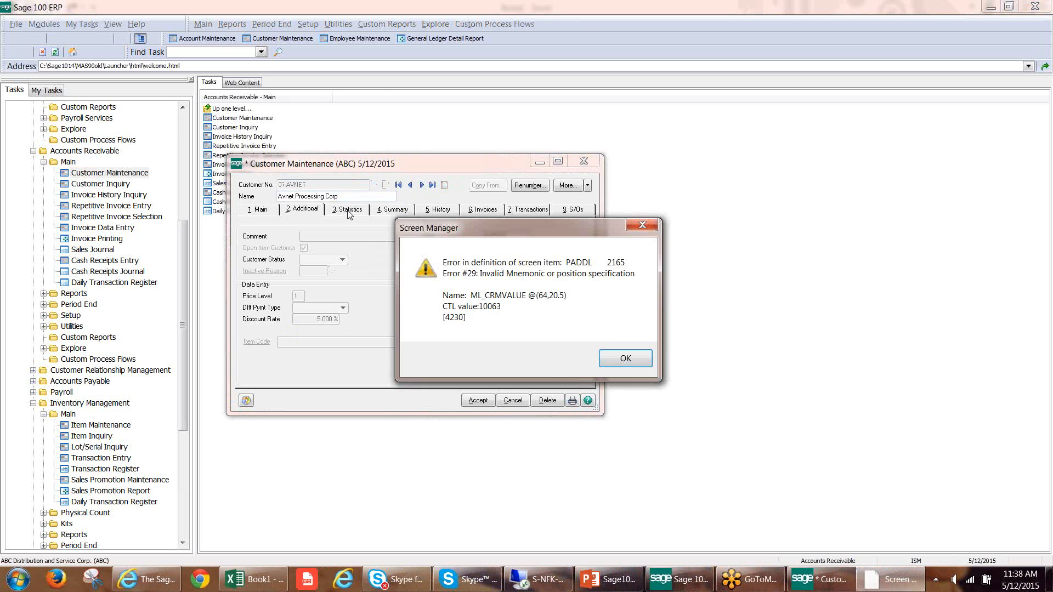
pyautogui.click(614, 356)
pyautogui.click(389, 212)
pyautogui.click(439, 209)
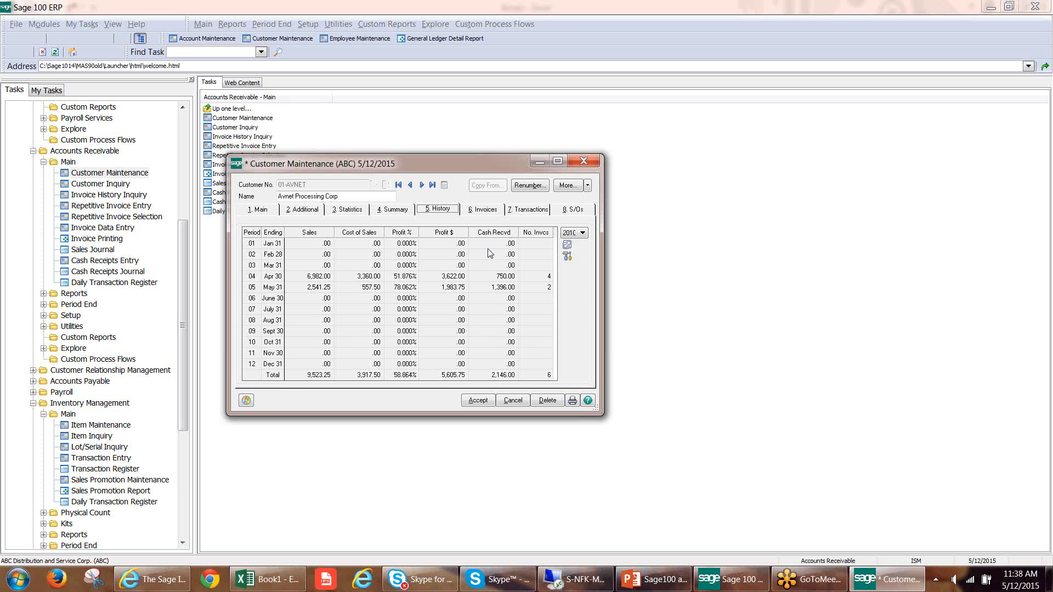
pyautogui.rightClick(378, 268)
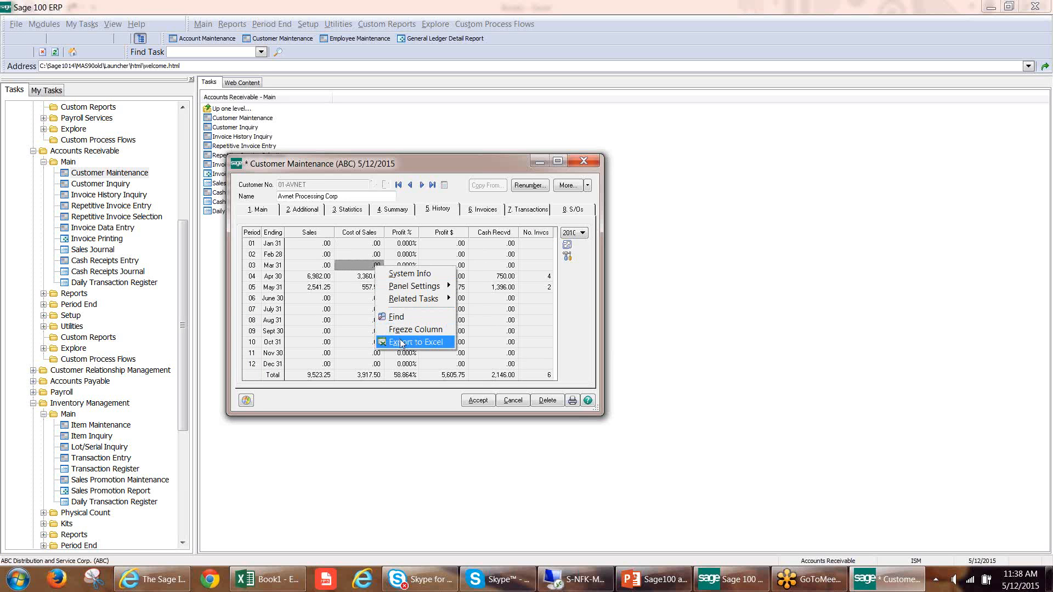
pyautogui.click(411, 341)
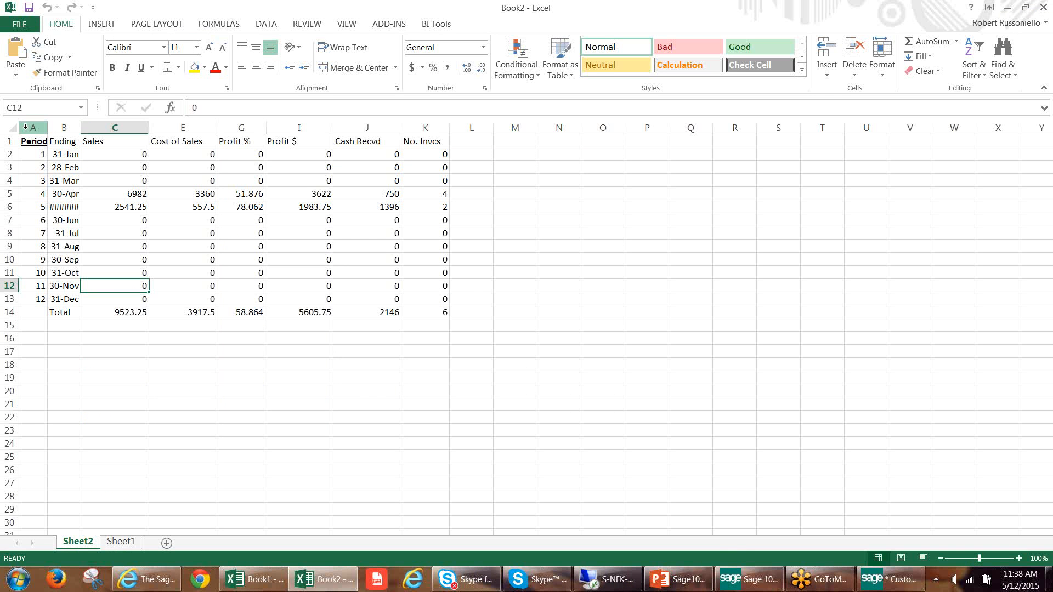
# Auto-fit all columns of the exported customer history on Sheet2 of Book2, including the hidden prior-year columns.
pyautogui.click(13, 130)
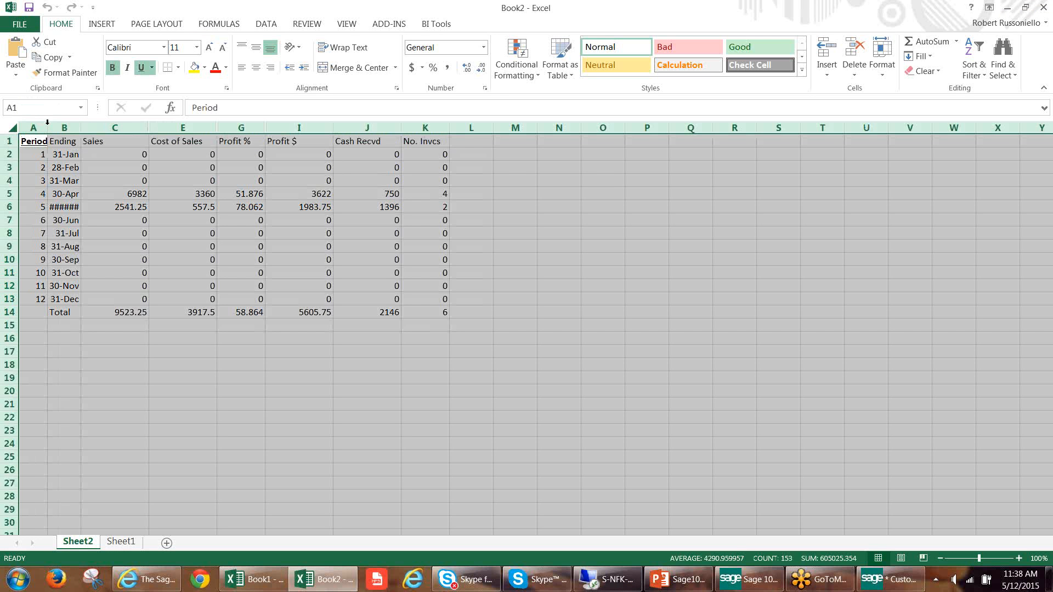
pyautogui.doubleClick(48, 126)
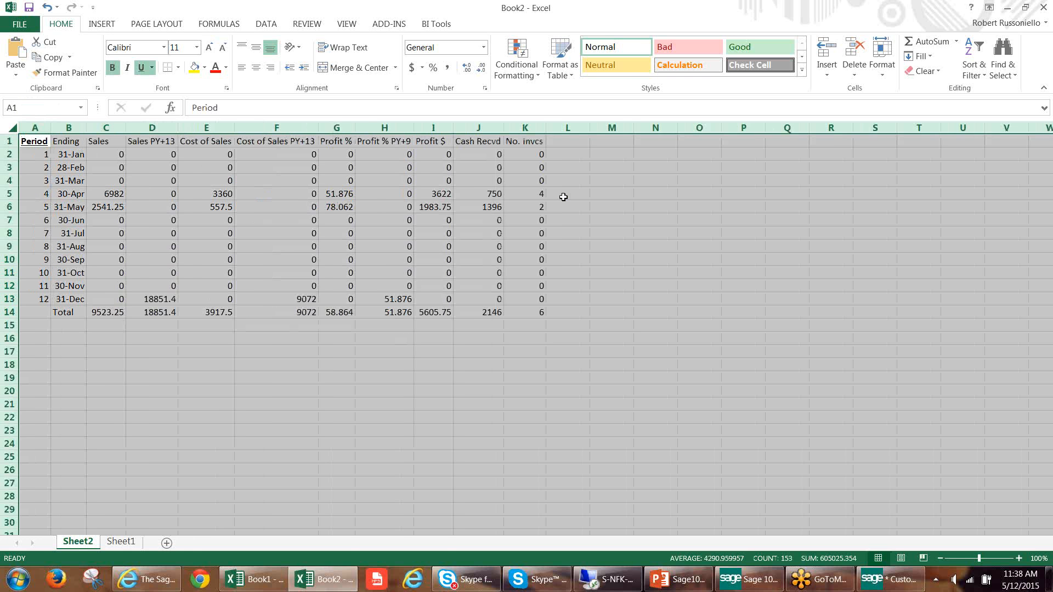
pyautogui.click(563, 197)
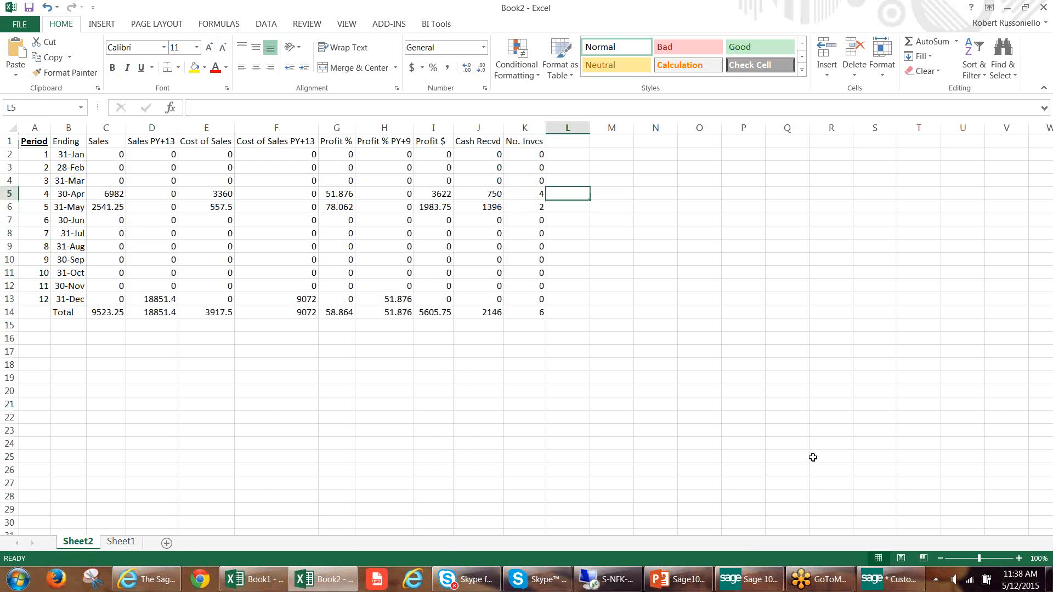
# Return to Sage 100, replace Customer Maintenance with Item Maintenance, and load the first item, 1001-HON-H252.
pyautogui.click(890, 579)
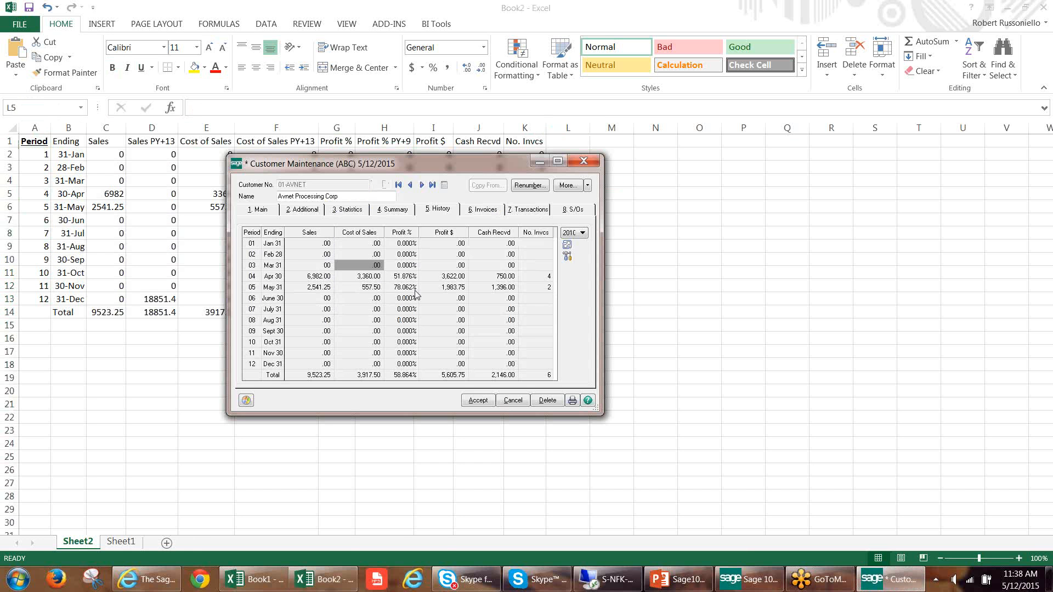
pyautogui.click(582, 161)
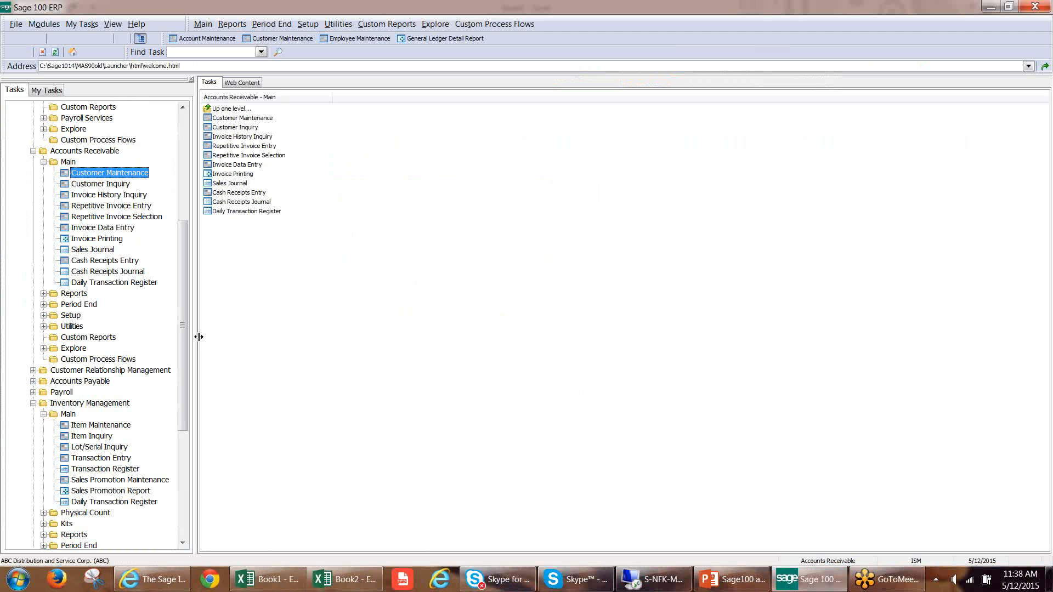
pyautogui.click(99, 426)
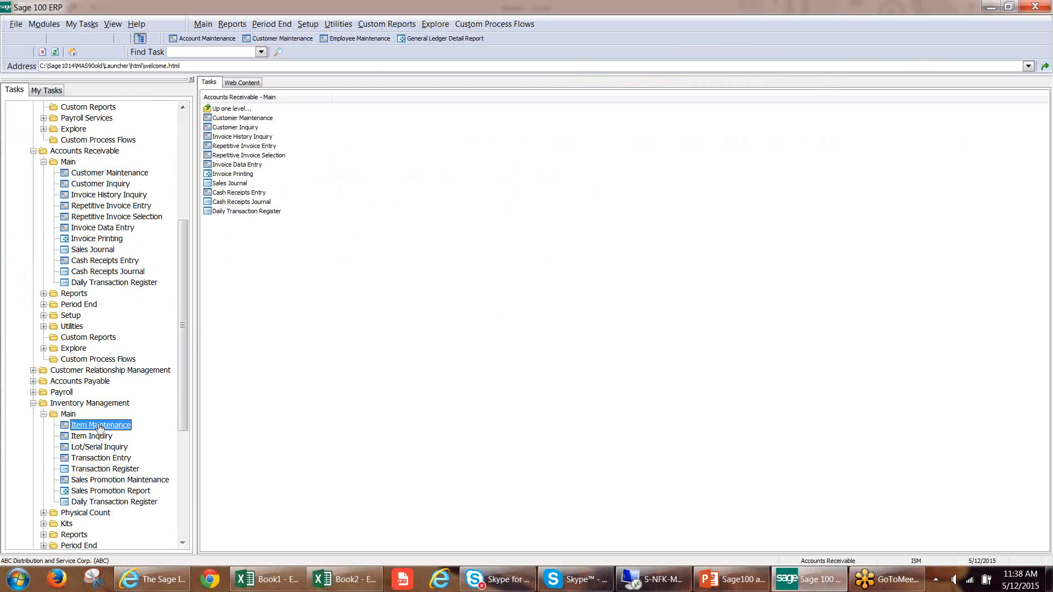
pyautogui.click(502, 124)
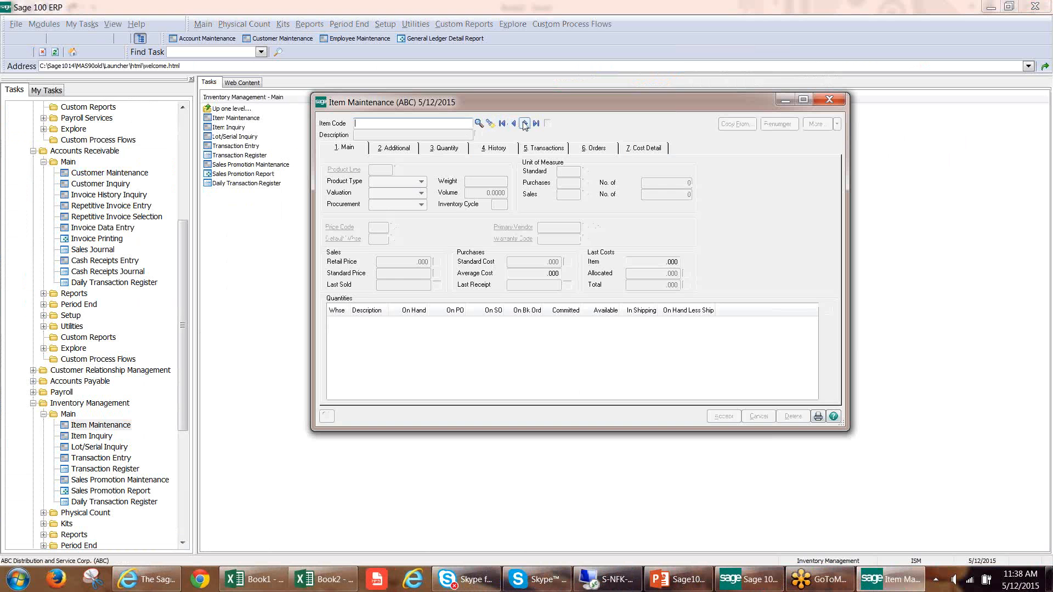
# Show the item's quantity history for all warehouses and export the history grid to Excel.
pyautogui.click(497, 149)
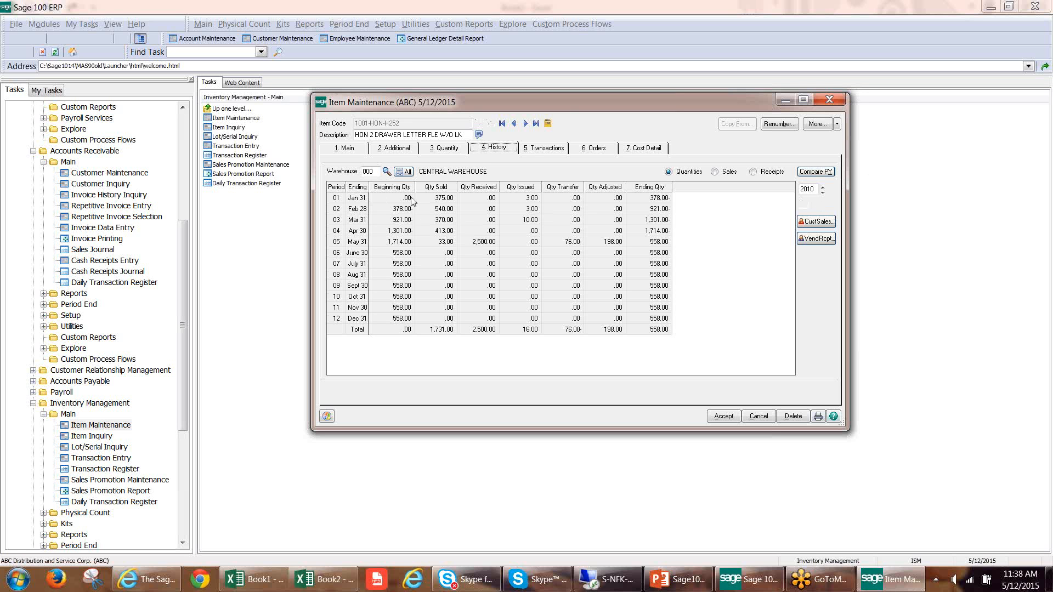
pyautogui.click(404, 172)
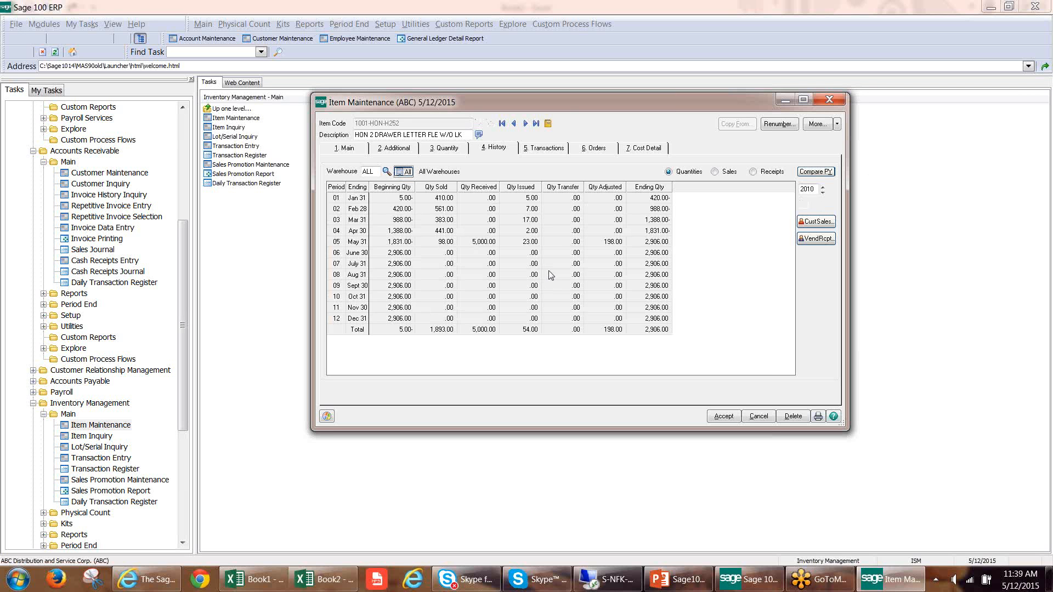
pyautogui.click(521, 234)
pyautogui.rightClick(520, 231)
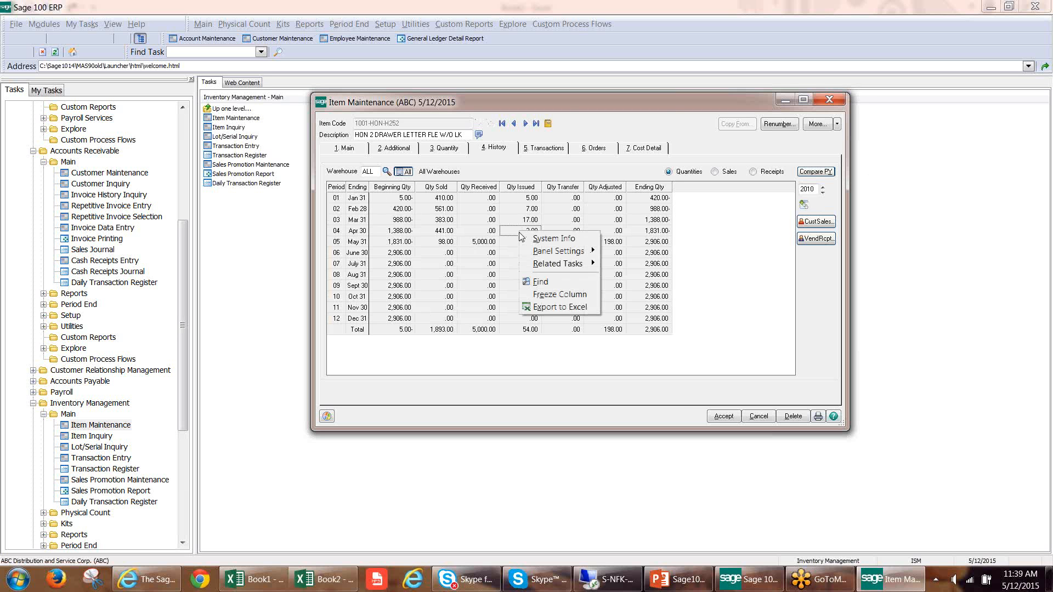
pyautogui.click(549, 307)
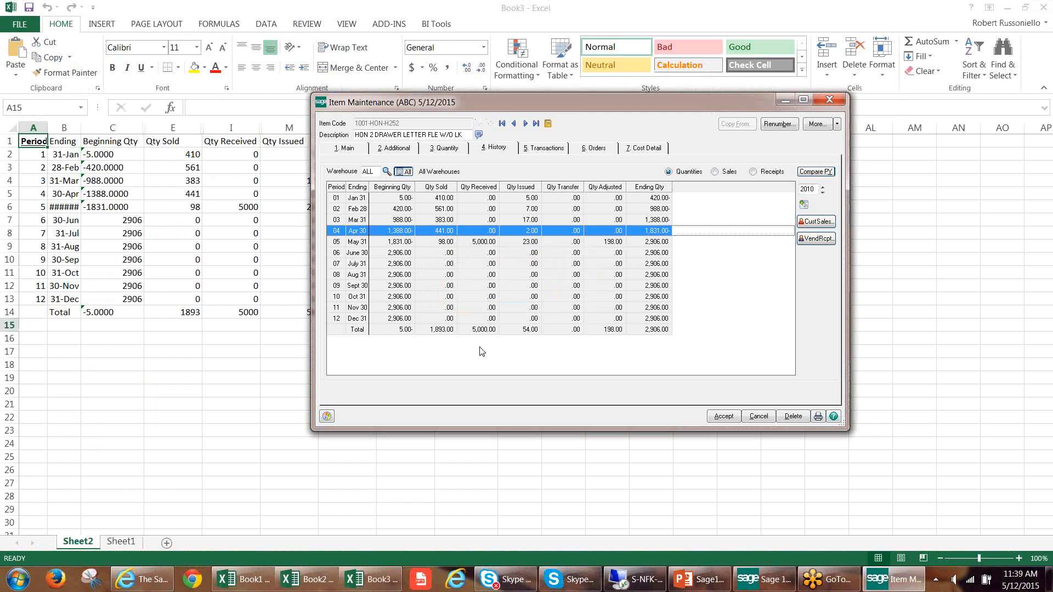
# Auto-fit all columns of the exported item history on Sheet2 of Book3, Period through Ending Qty, including the hidden ones.
pyautogui.click(151, 234)
pyautogui.moveTo(33, 127); pyautogui.dragTo(456, 129)
pyautogui.doubleClick(433, 127)
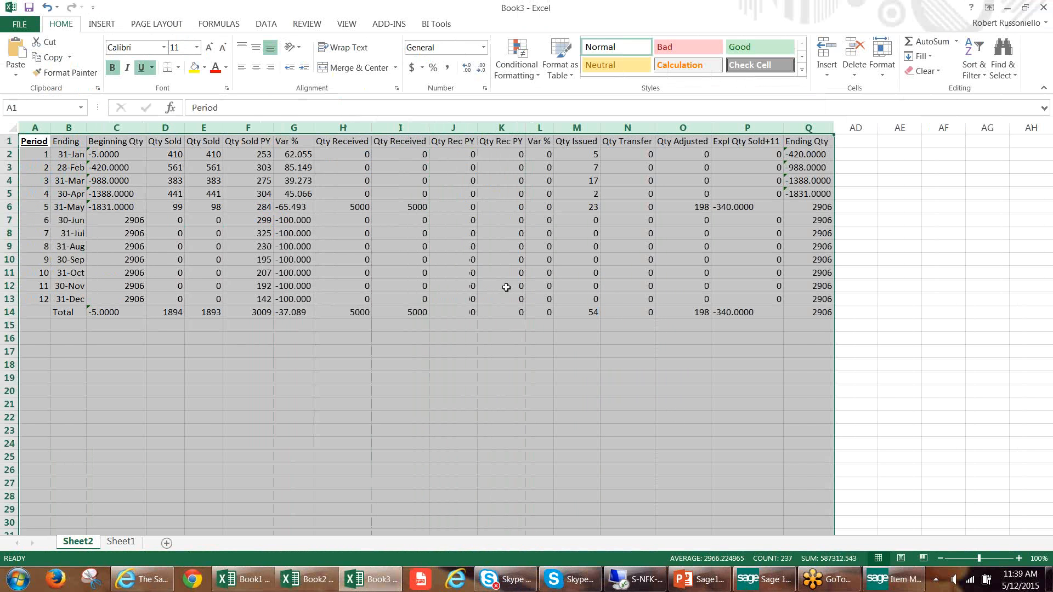
pyautogui.click(797, 270)
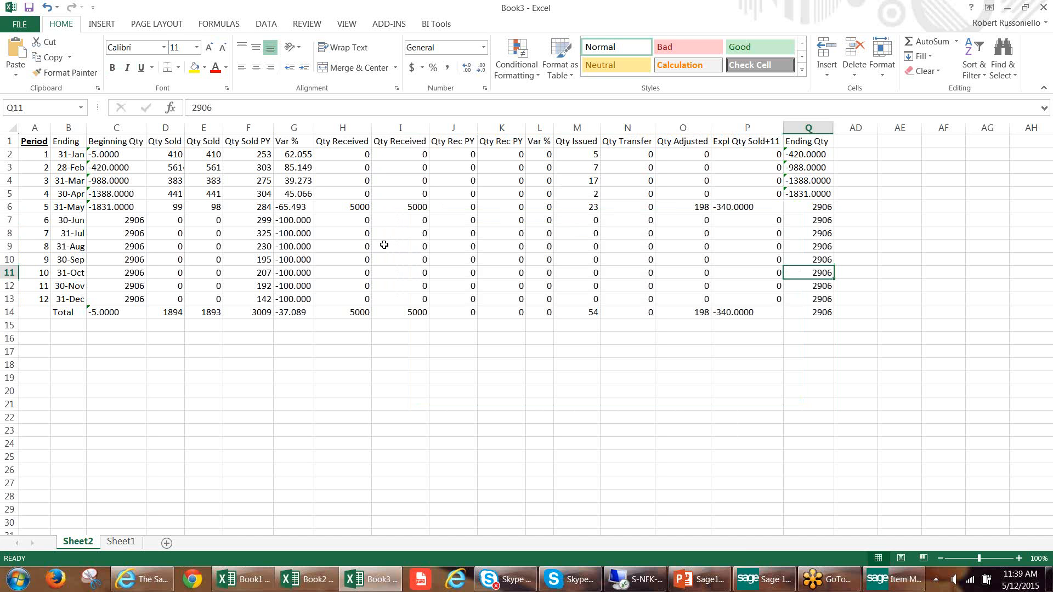
# Switch back to Item Maintenance, view the next item's history, and return to the first item, HON 2 DRAWER LETTER FLE W/O LK.
pyautogui.click(892, 579)
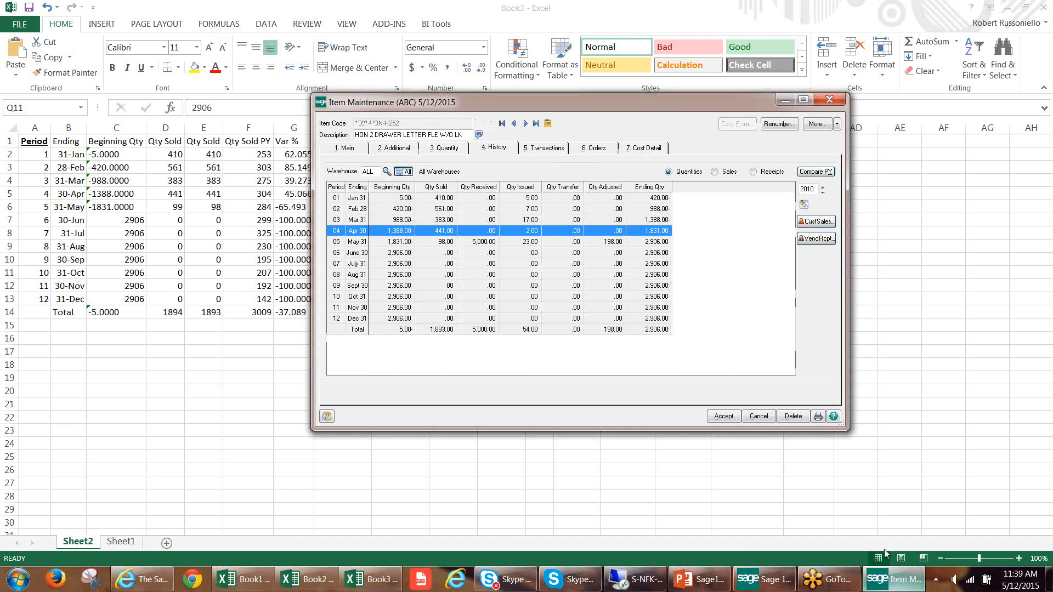
pyautogui.click(525, 123)
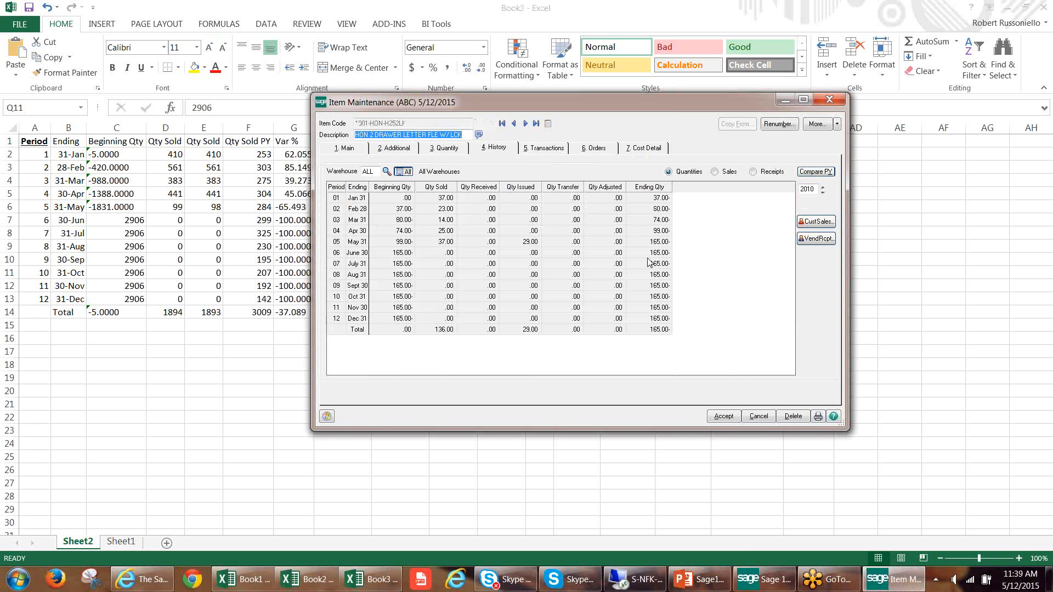
pyautogui.click(514, 123)
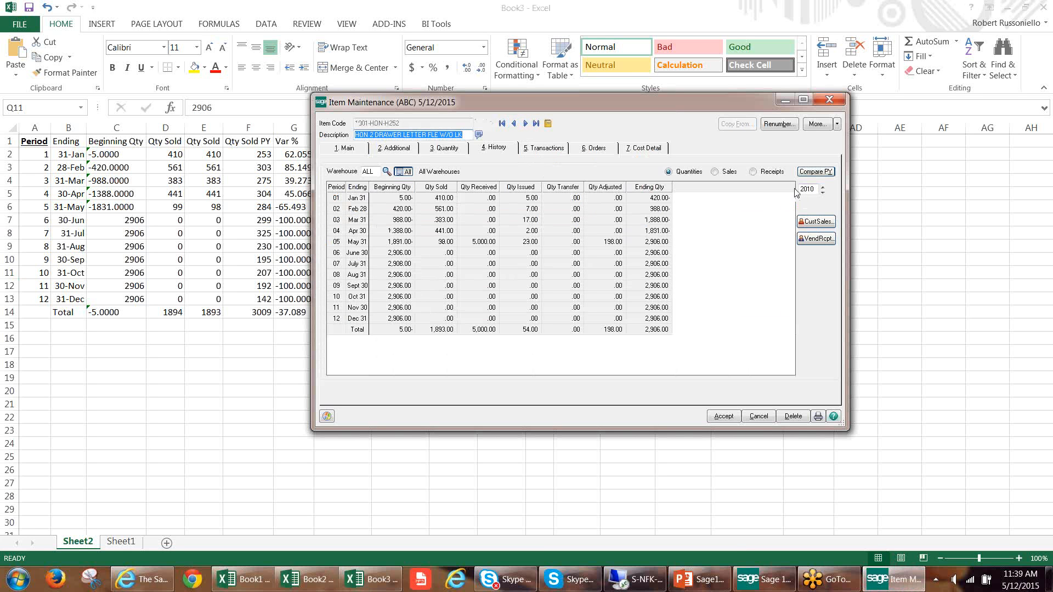
# Compare the context options offered on the item's history grid with those offered on its transactions list, including Related Tasks.
pyautogui.rightClick(490, 253)
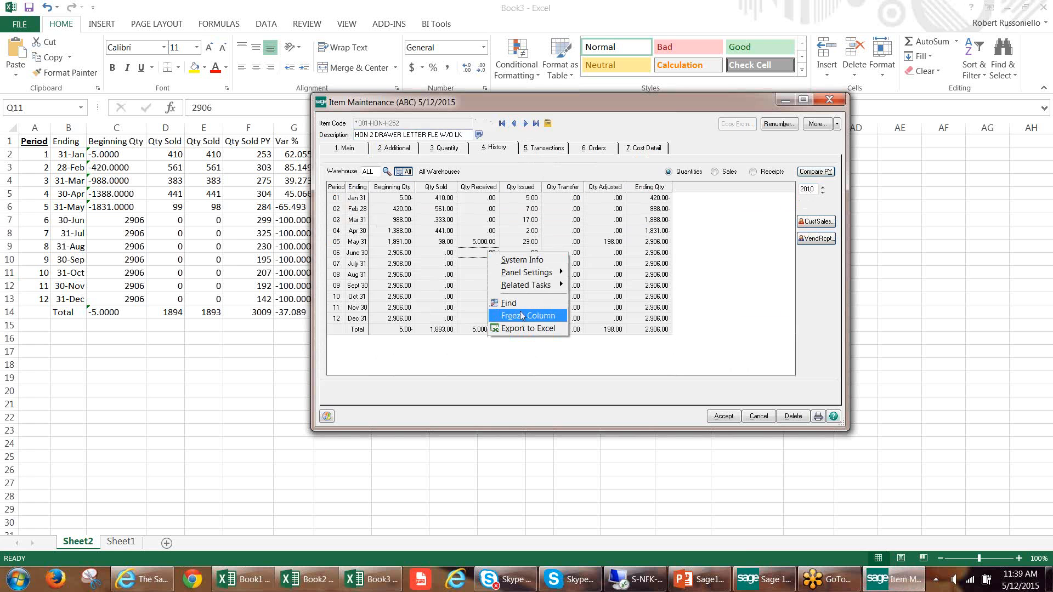
pyautogui.click(514, 211)
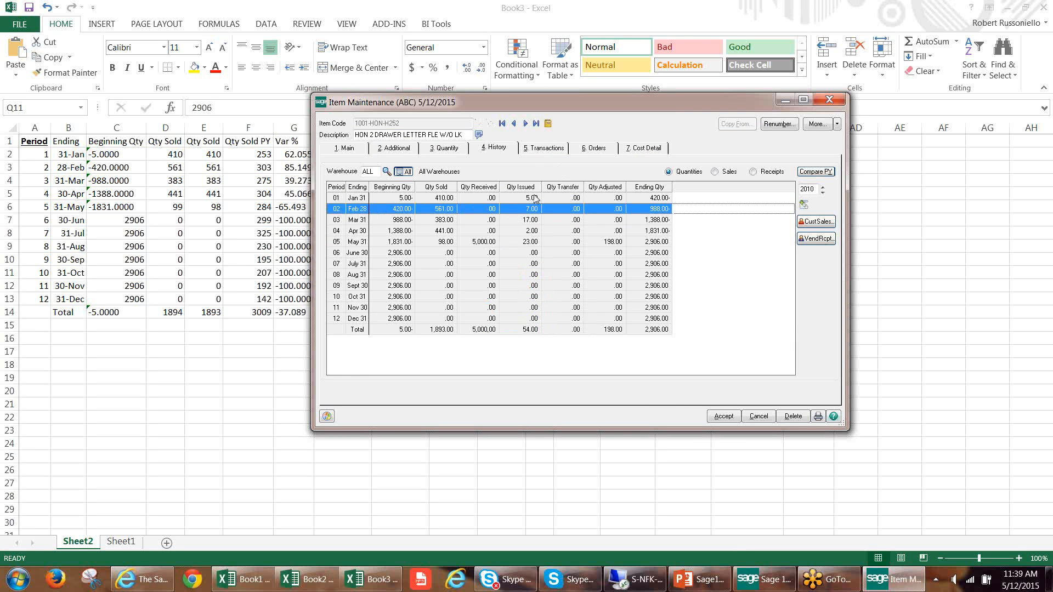
pyautogui.click(554, 152)
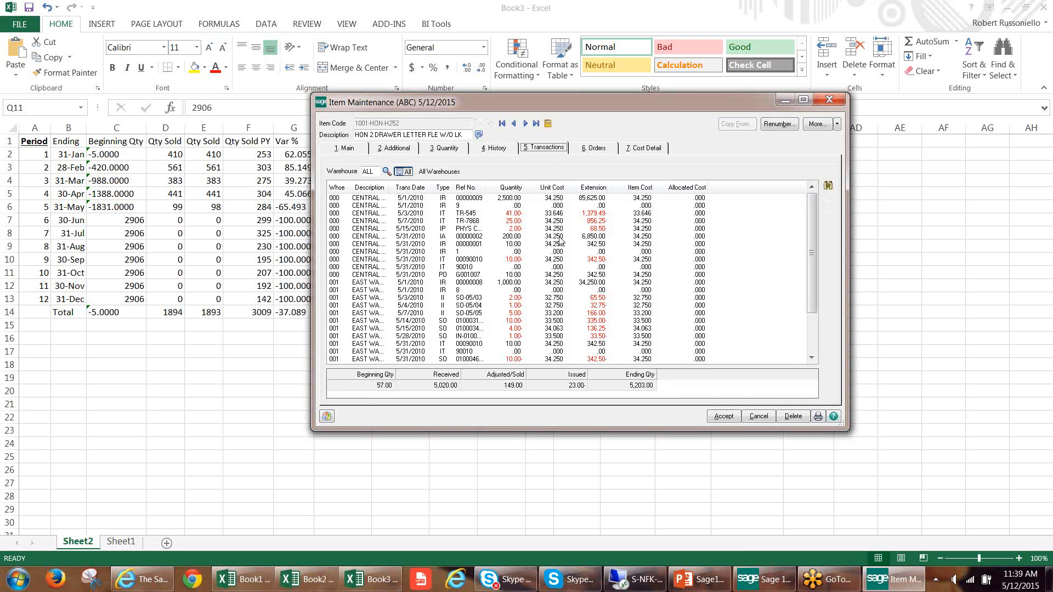
pyautogui.click(450, 207)
pyautogui.click(501, 150)
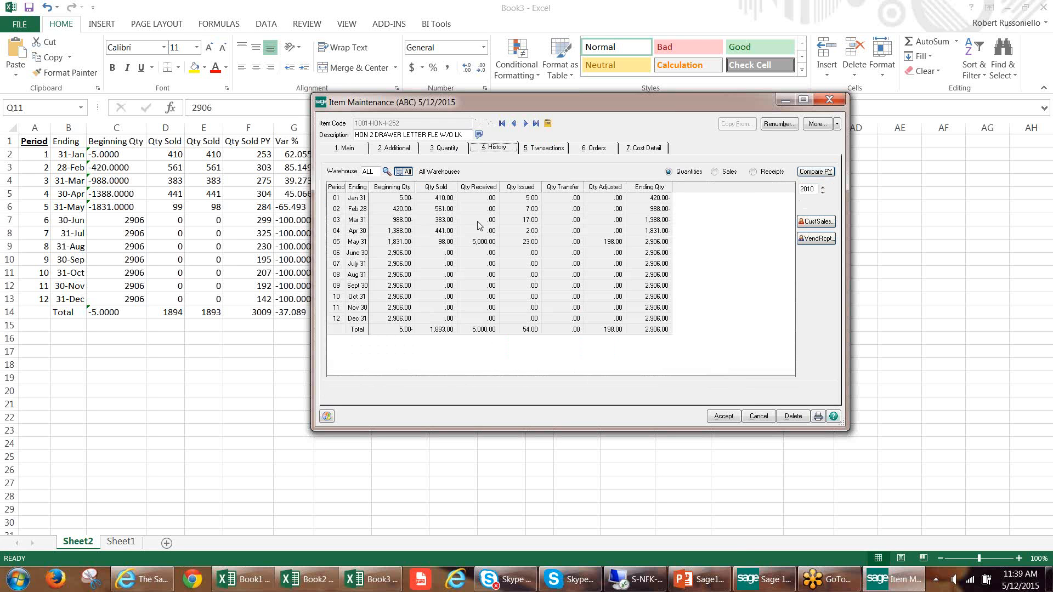
pyautogui.click(541, 151)
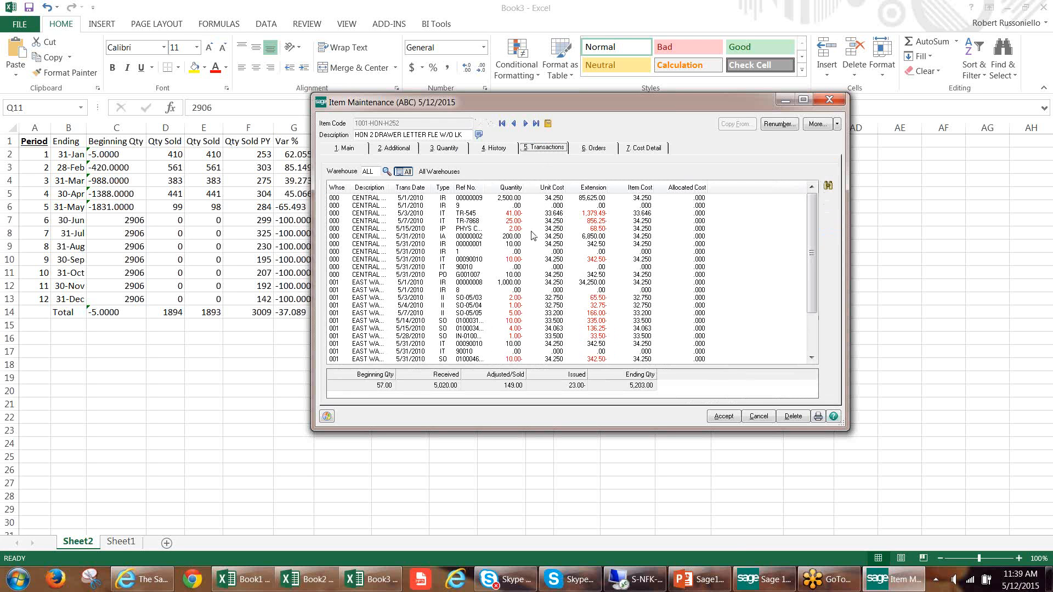
pyautogui.rightClick(413, 229)
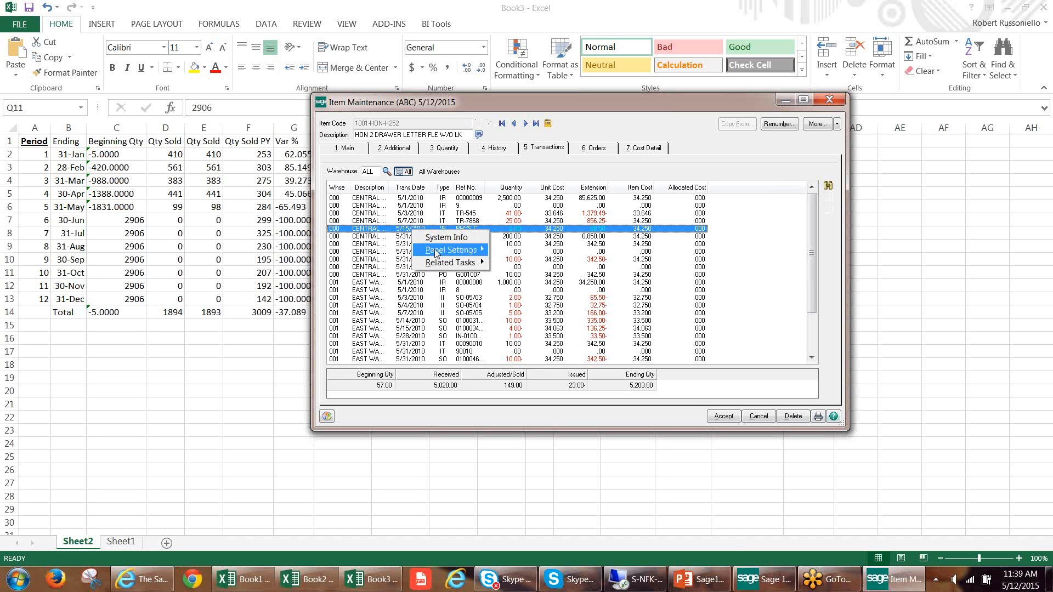
pyautogui.moveTo(436, 254)
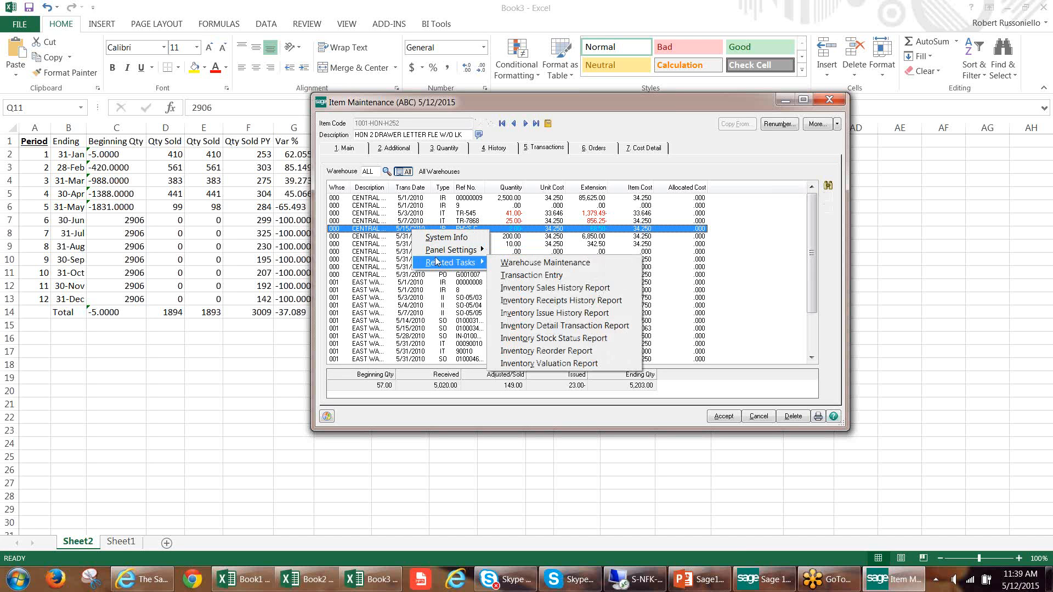
pyautogui.click(408, 214)
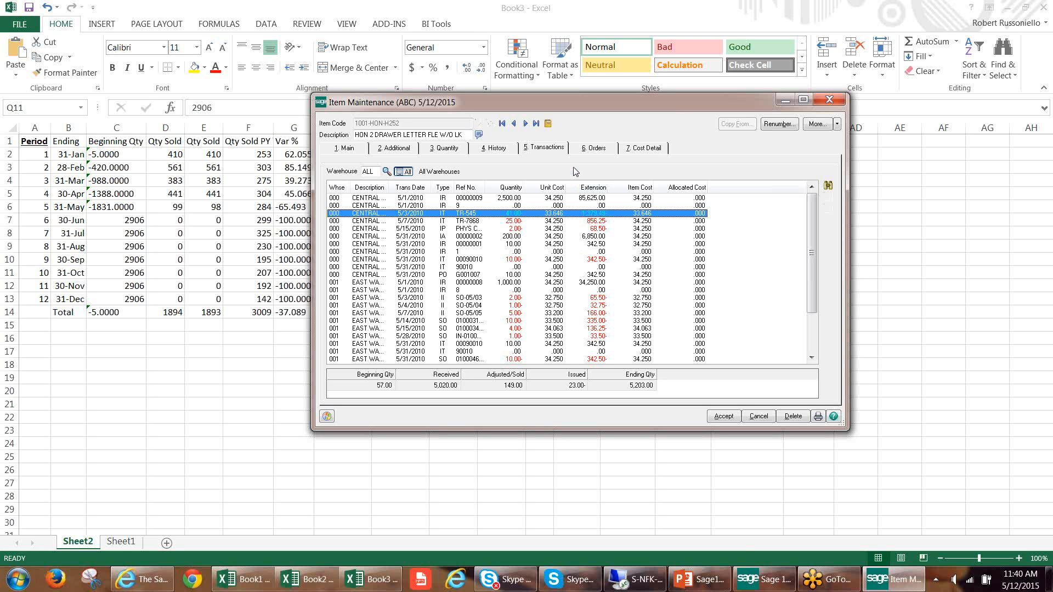
# Check the context options on the item's purchase orders list, and recheck the history grid for Export to Excel.
pyautogui.click(586, 148)
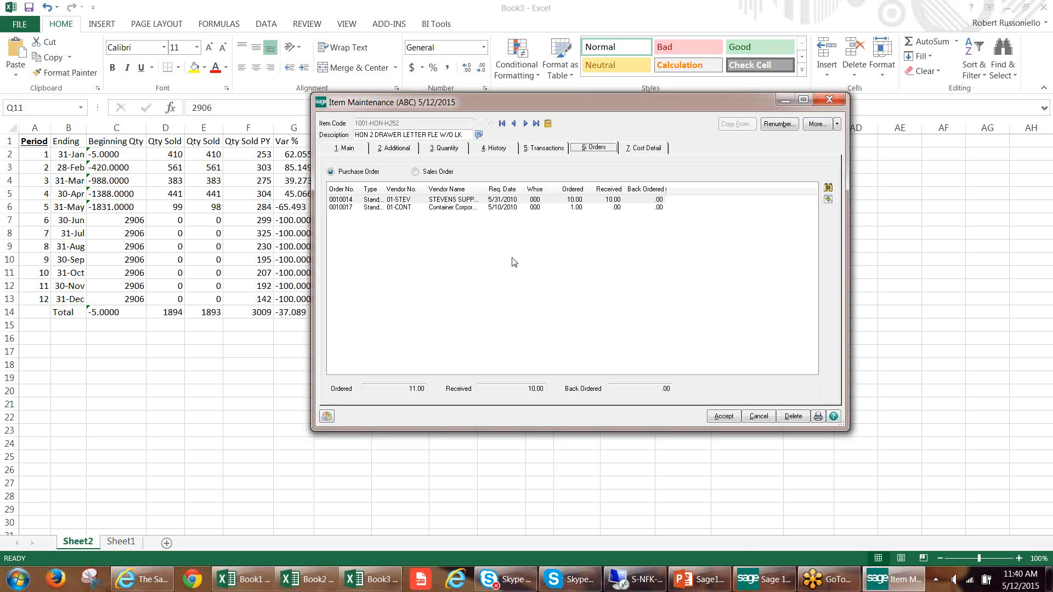
pyautogui.rightClick(468, 258)
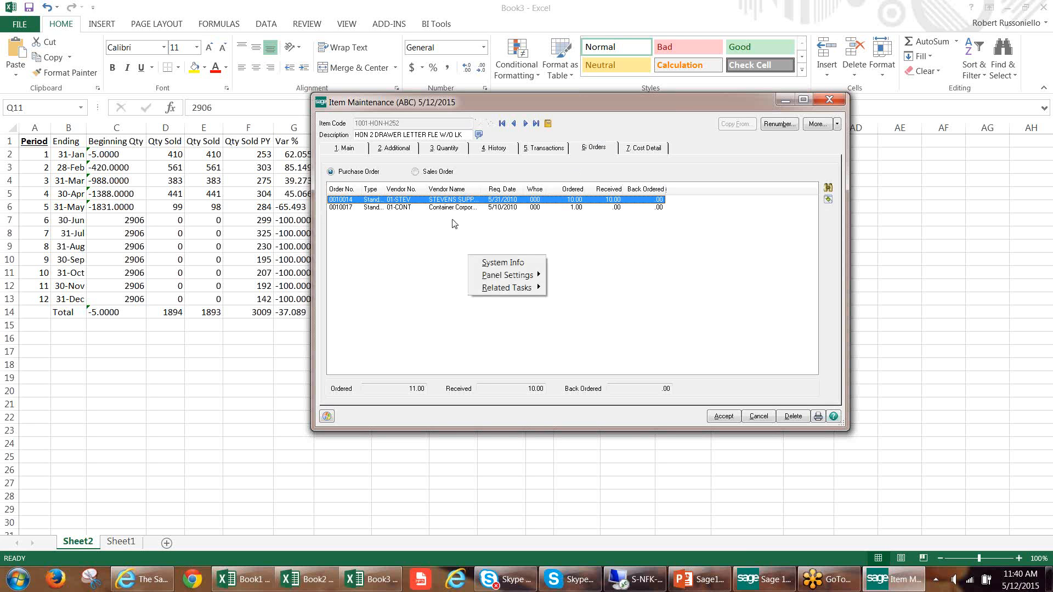
pyautogui.click(496, 148)
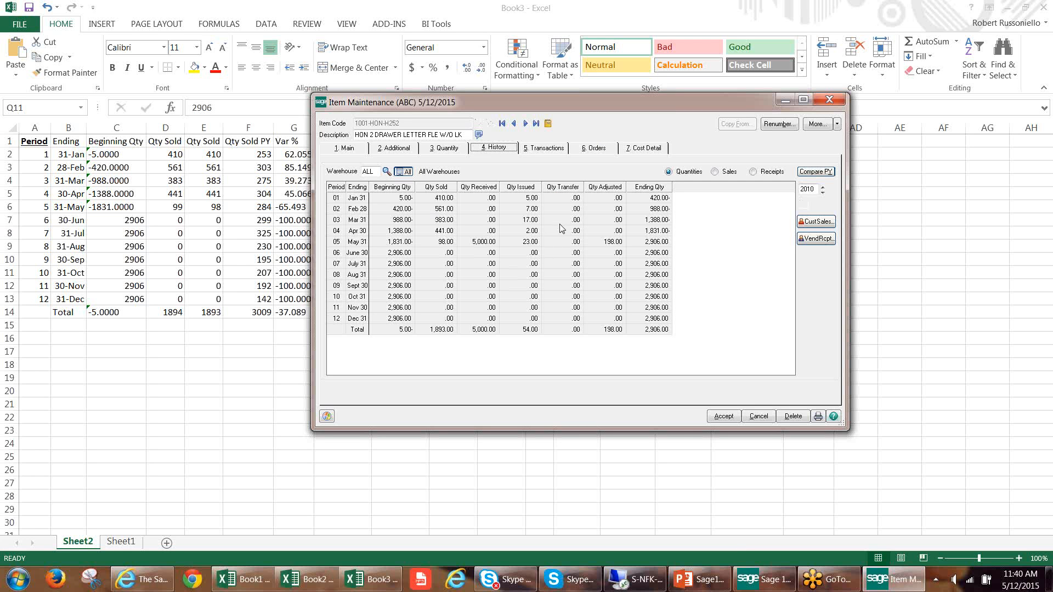
pyautogui.rightClick(575, 256)
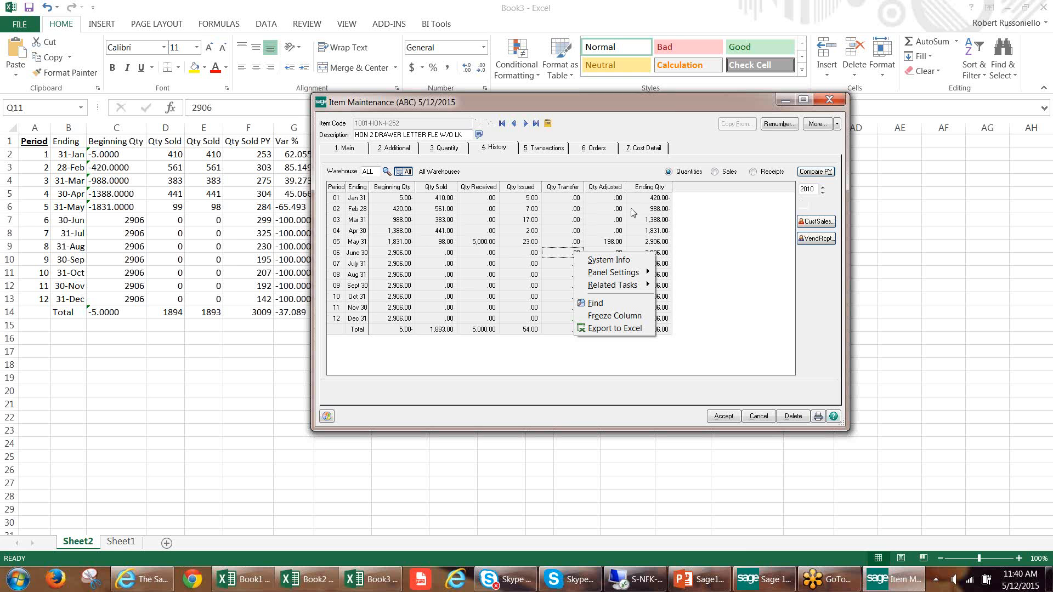
# Close Item Maintenance, switch to the Sage 100 launcher, and open General Journal Entry from the General Ledger main tasks.
pyautogui.click(825, 101)
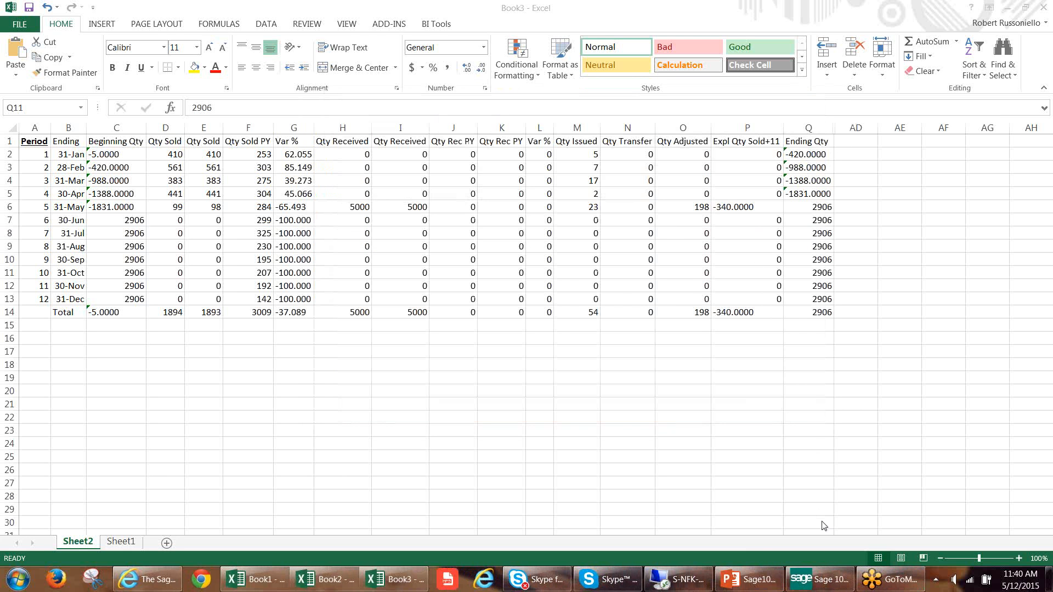
pyautogui.click(830, 580)
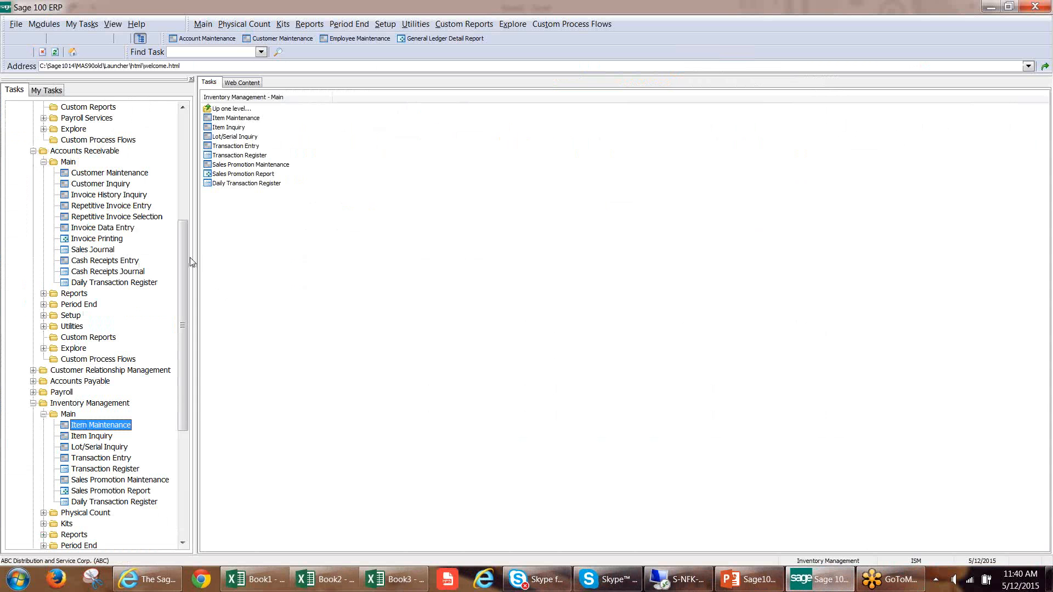
pyautogui.scroll(5, 189, 241)
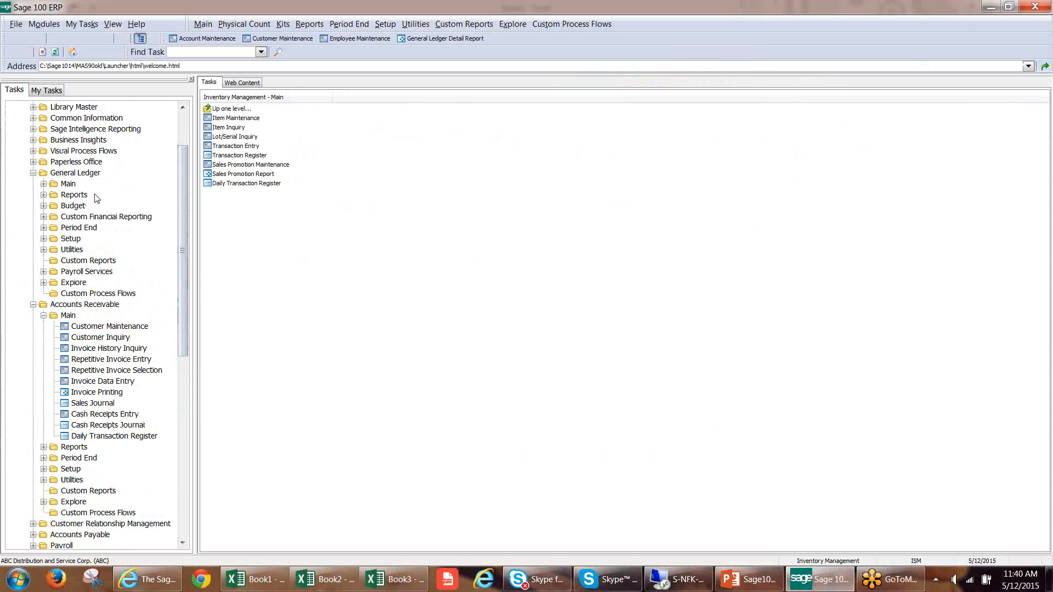
pyautogui.click(44, 184)
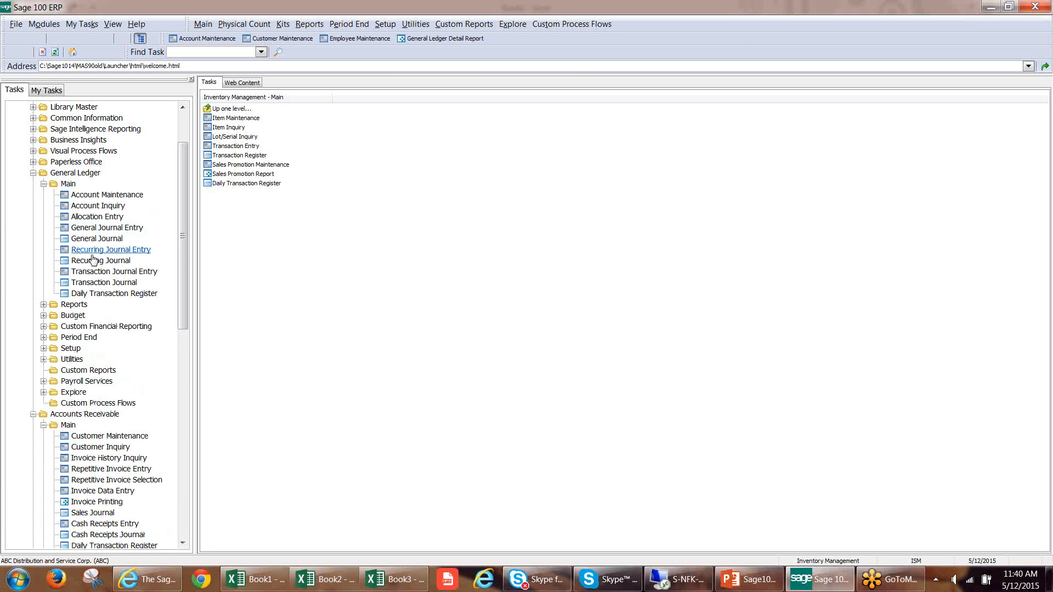
pyautogui.click(107, 227)
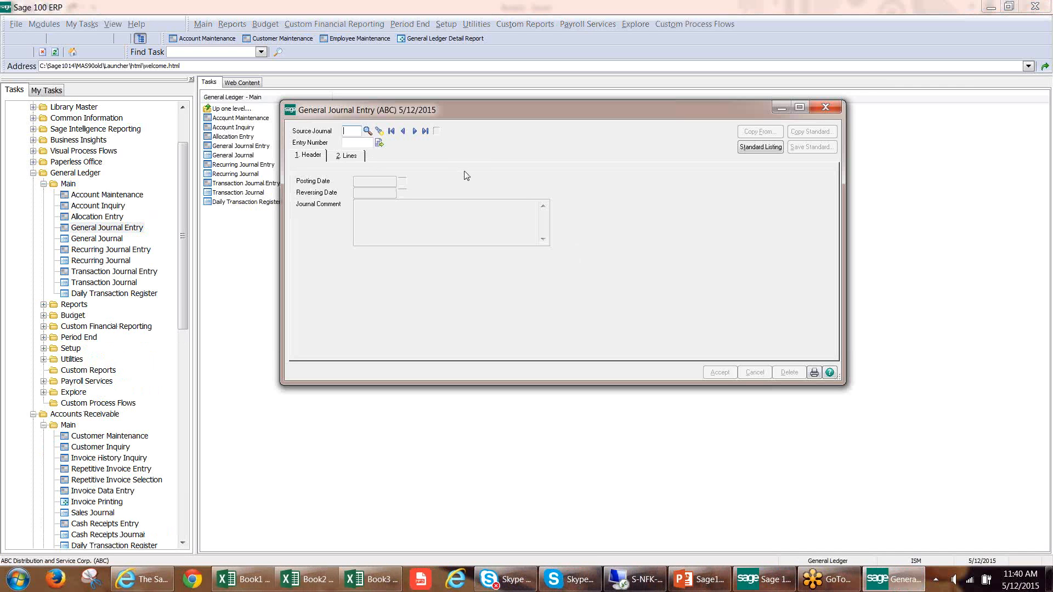
# Start a new journal entry with the next entry number under source journal JE, General Journal, and show its lines.
pyautogui.click(367, 131)
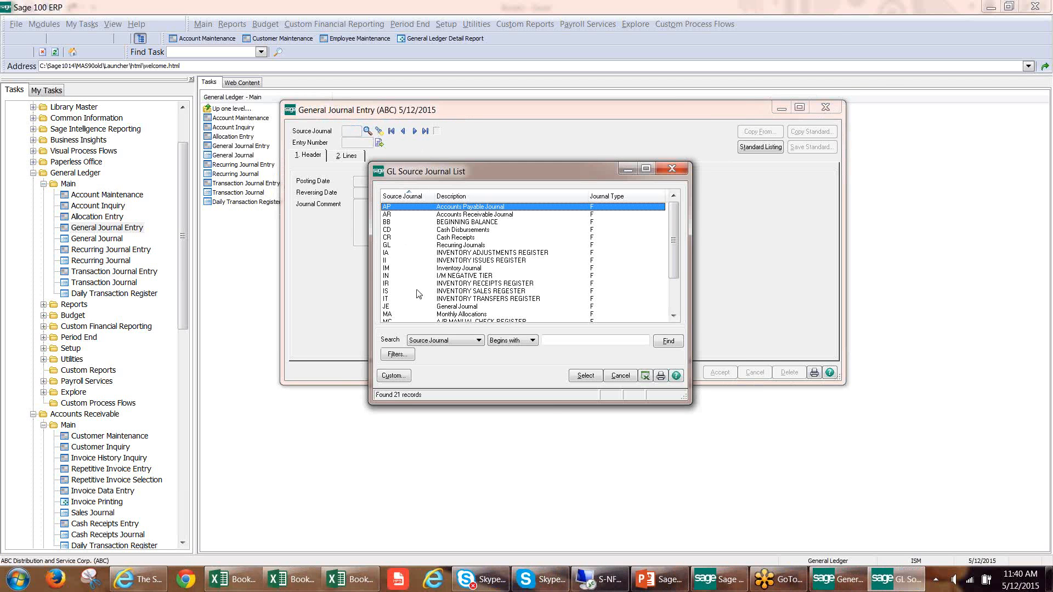
pyautogui.doubleClick(415, 308)
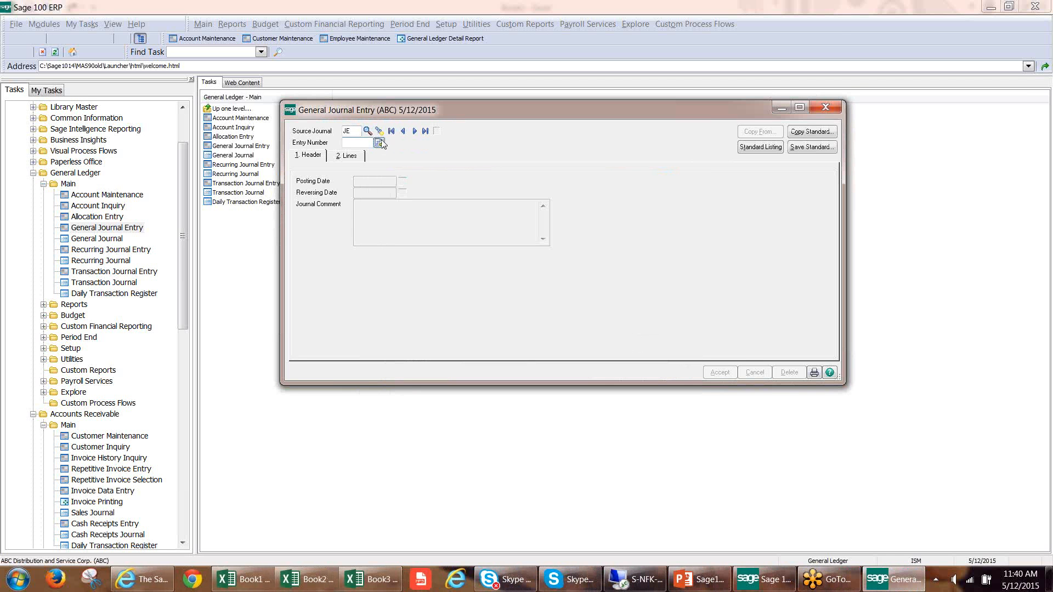
pyautogui.hotkey('alt', '2')
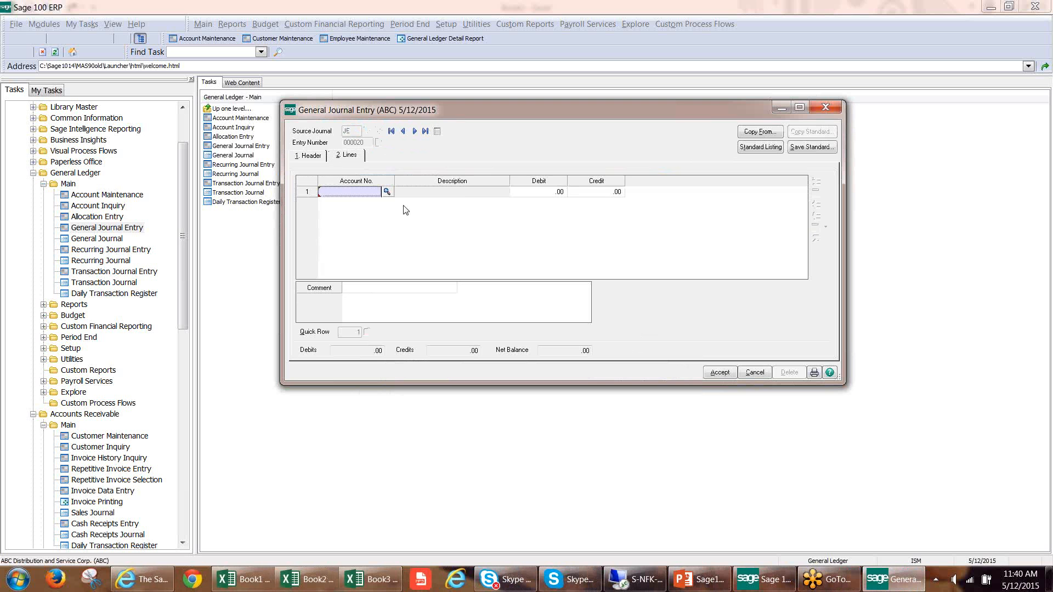
# Enter the first journal line with the Cash on hand account from the G/L account list and a debit of 100.00.
pyautogui.click(386, 191)
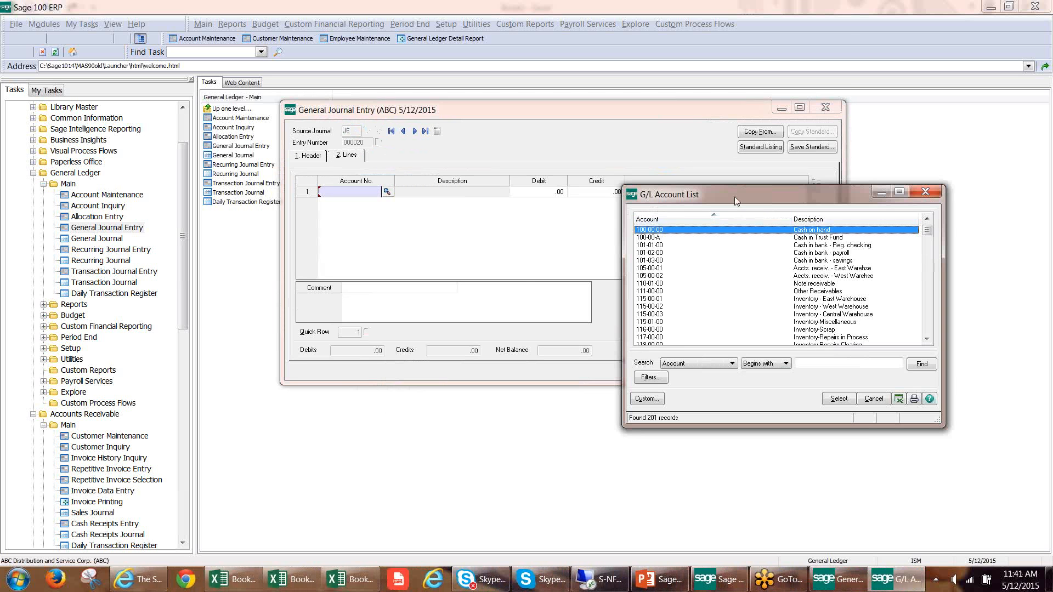
pyautogui.moveTo(736, 197); pyautogui.dragTo(547, 208)
pyautogui.click(675, 412)
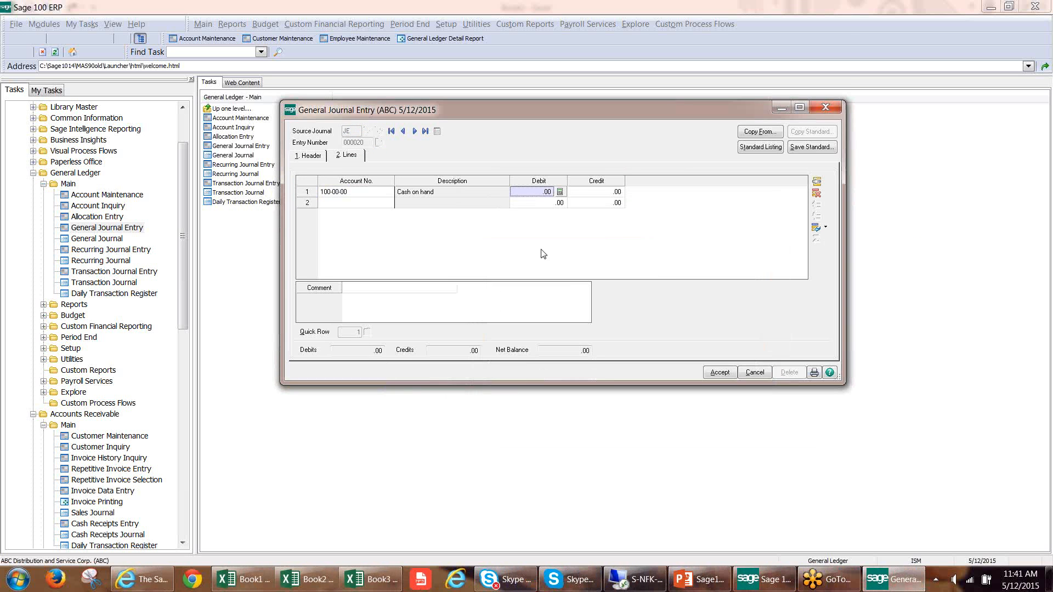
pyautogui.write('.10')
pyautogui.press('Tab')
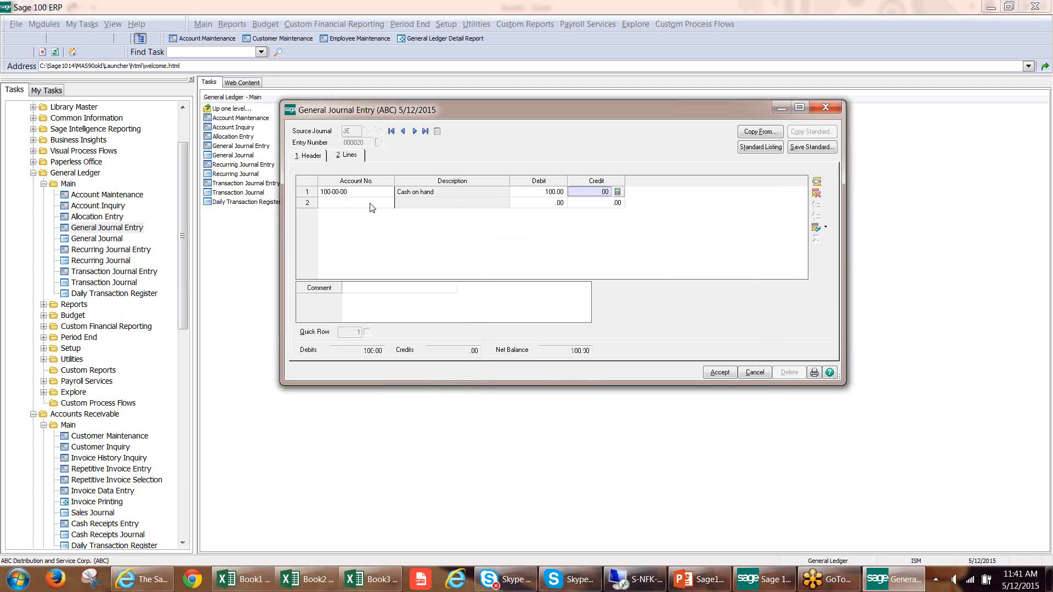
pyautogui.press('Tab')
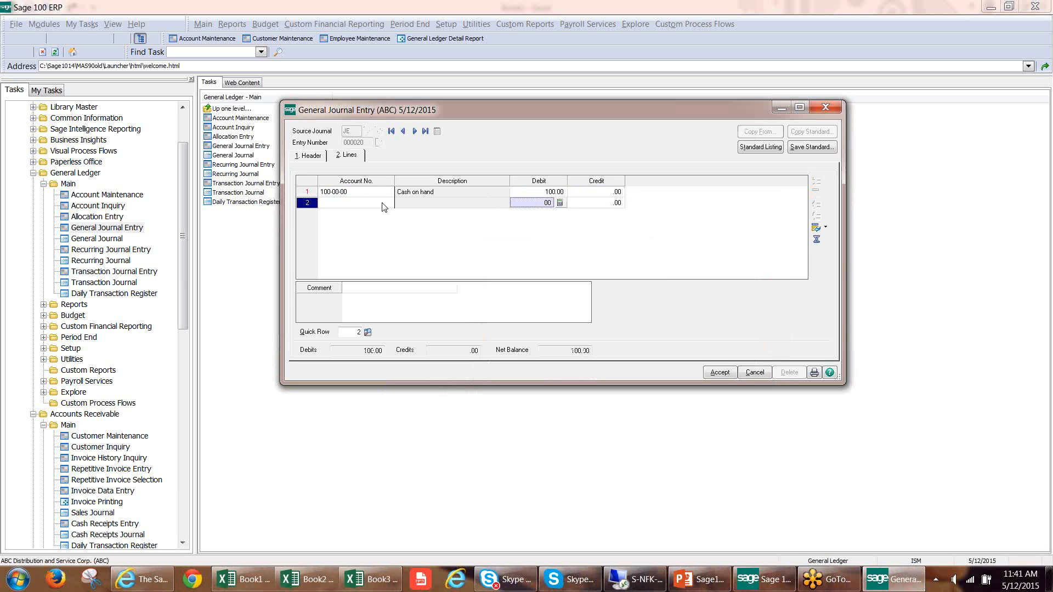
# Enter the second journal line with the Federal taxes withheld account and a credit of 75.00.
pyautogui.click(383, 207)
pyautogui.click(386, 203)
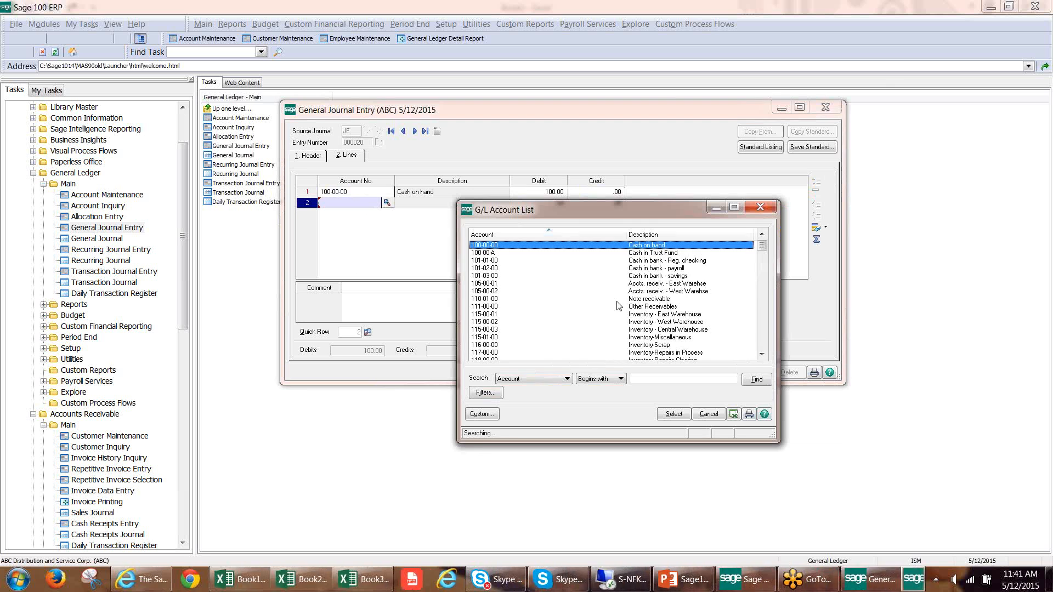
pyautogui.scroll(-10, 760, 330)
pyautogui.doubleClick(678, 330)
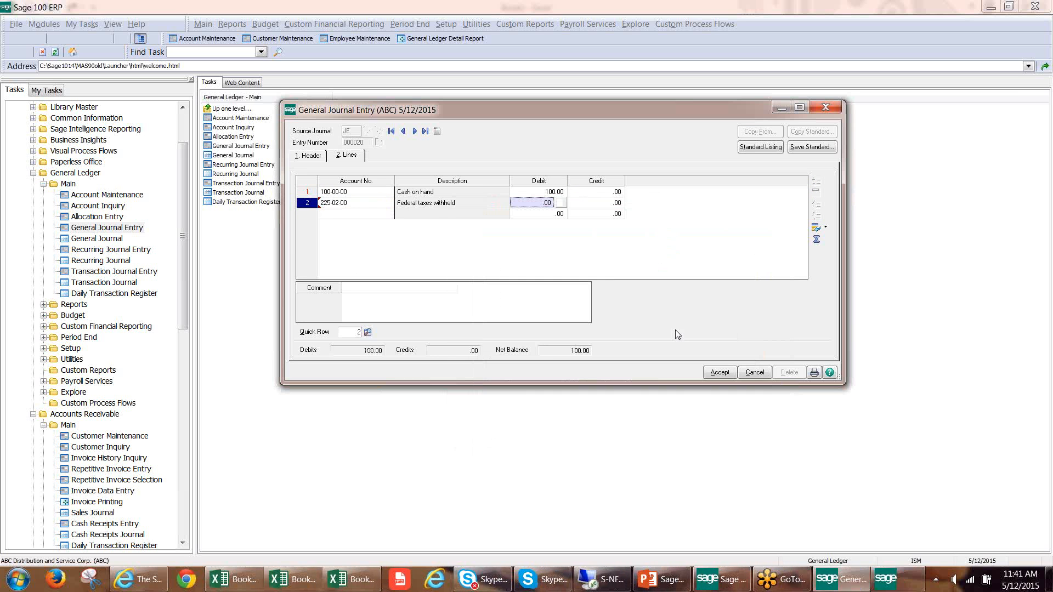
pyautogui.click(601, 203)
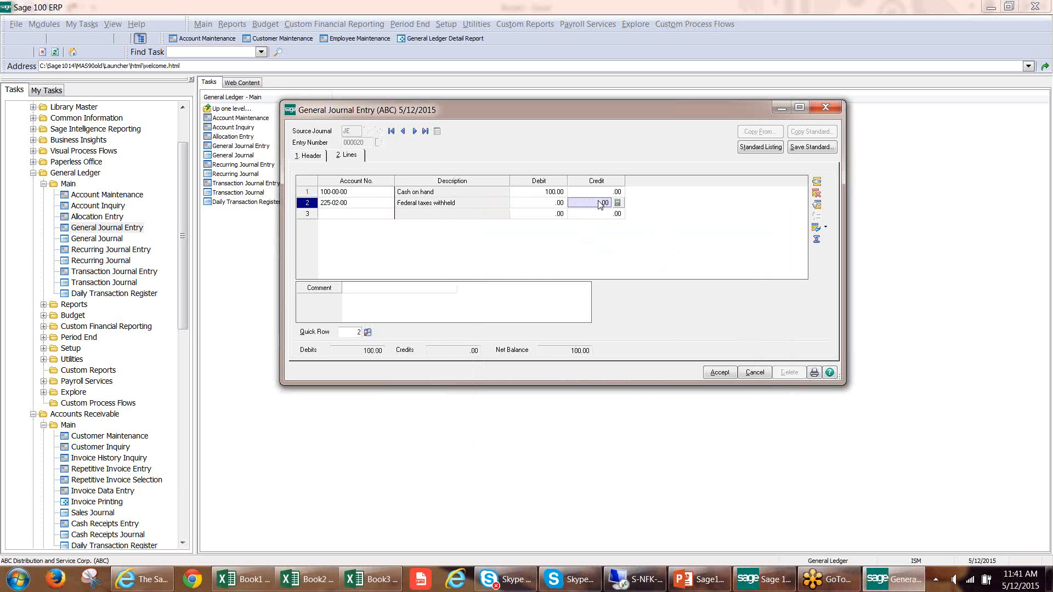
pyautogui.write('.75')
pyautogui.press('Return')
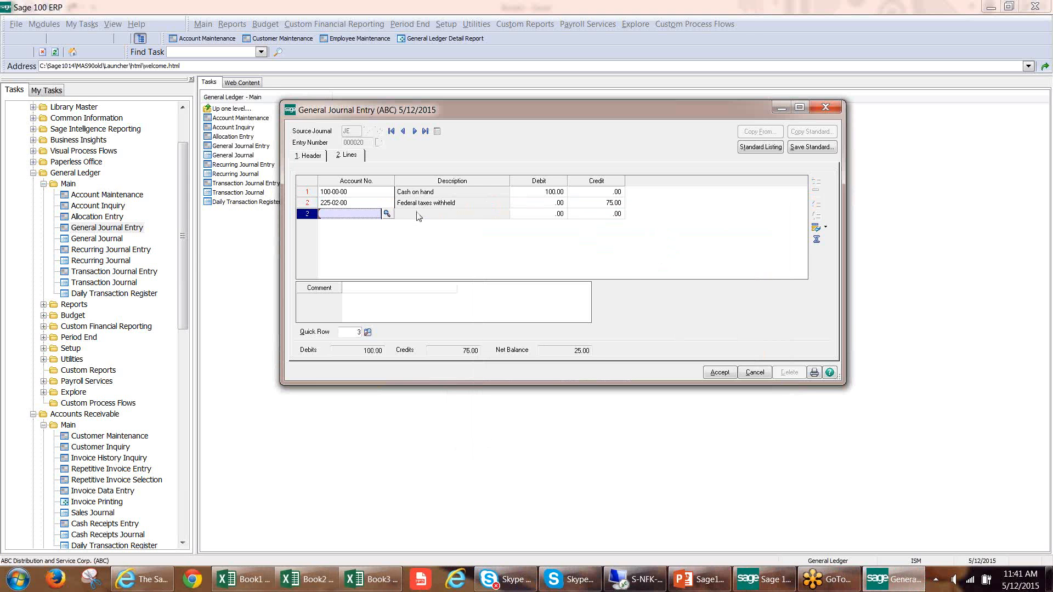
# Add a third journal line for Service fees - East and apply Net Balance to fill in its 25.00 credit.
pyautogui.click(388, 213)
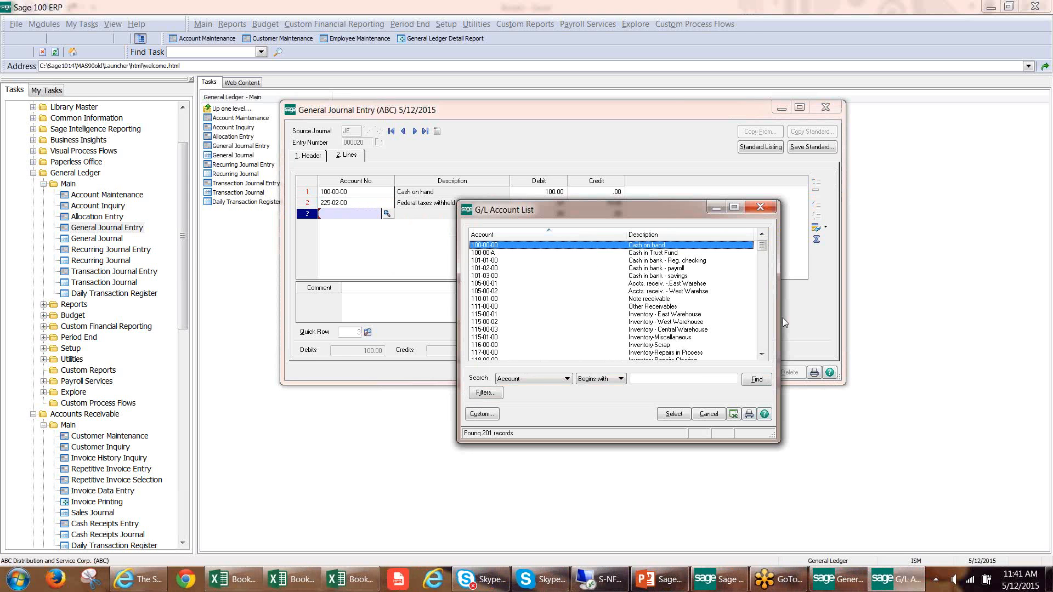
pyautogui.moveTo(765, 247); pyautogui.dragTo(762, 272)
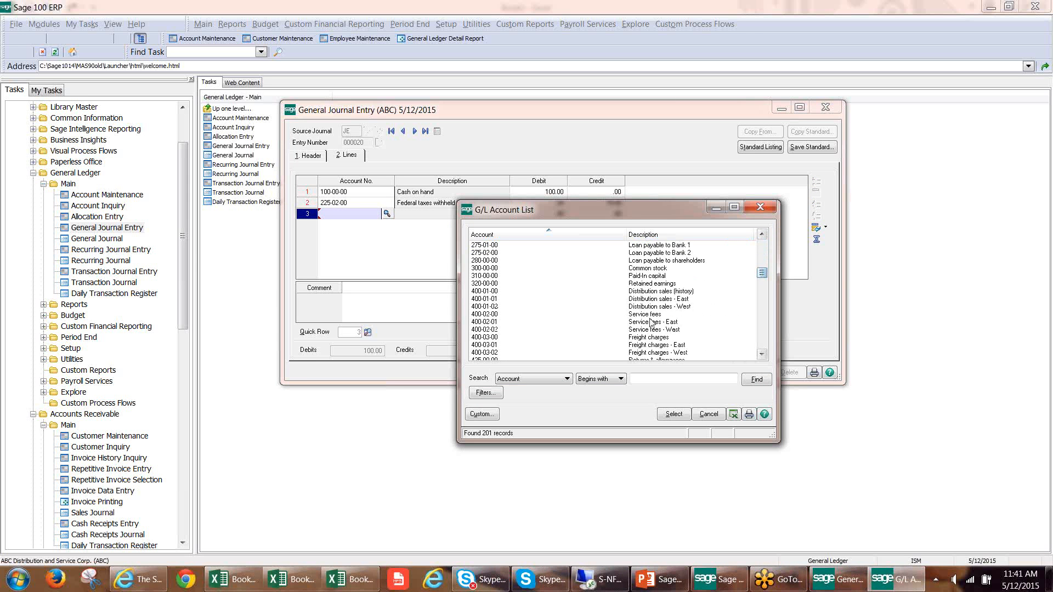
pyautogui.click(675, 414)
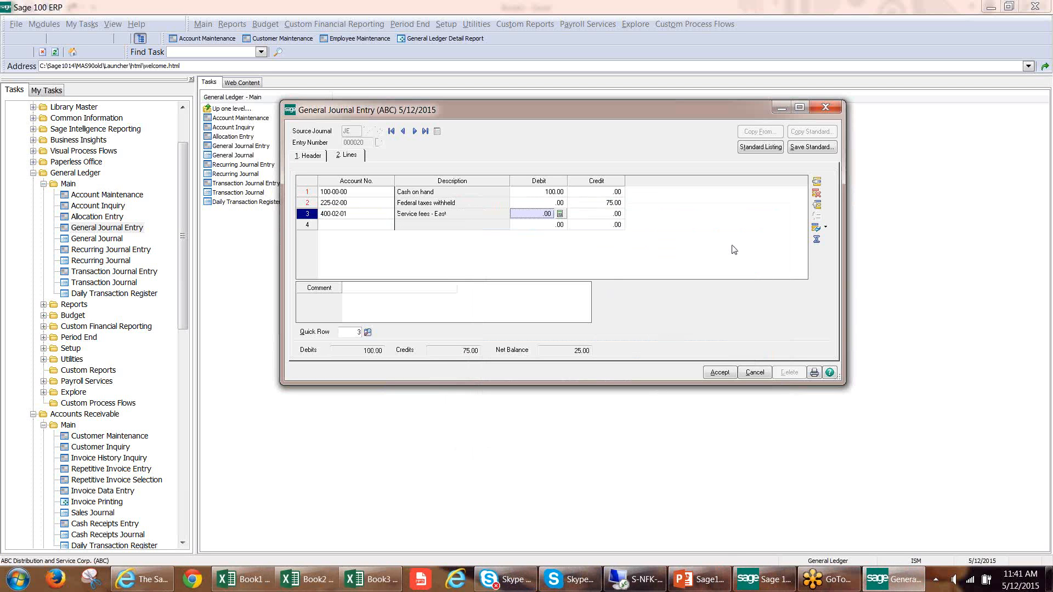
pyautogui.click(816, 241)
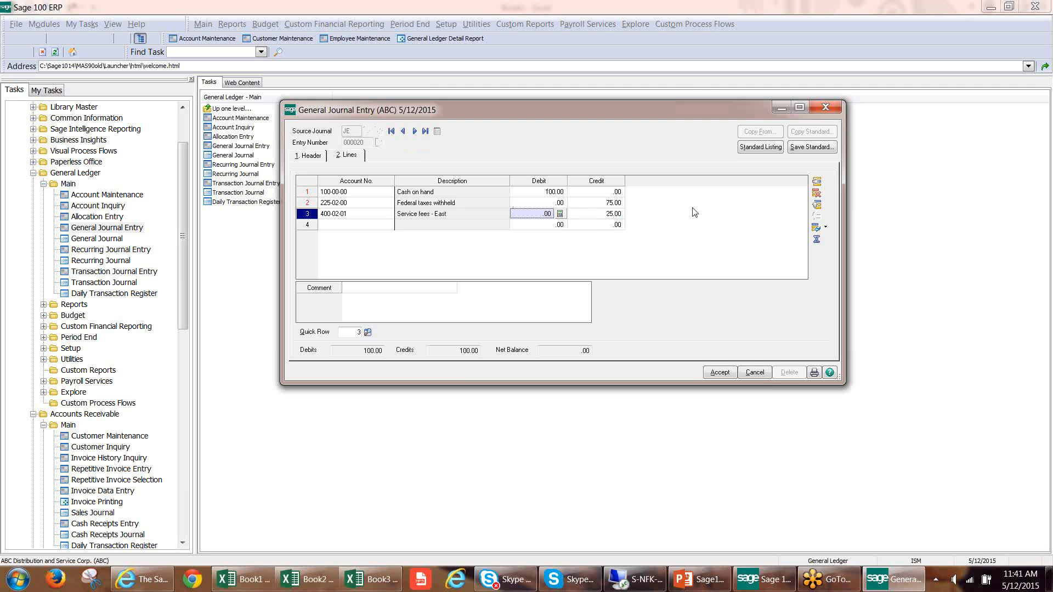
# Export the journal entry lines to Excel and select the Service fees - East description in the exported sheet.
pyautogui.rightClick(676, 209)
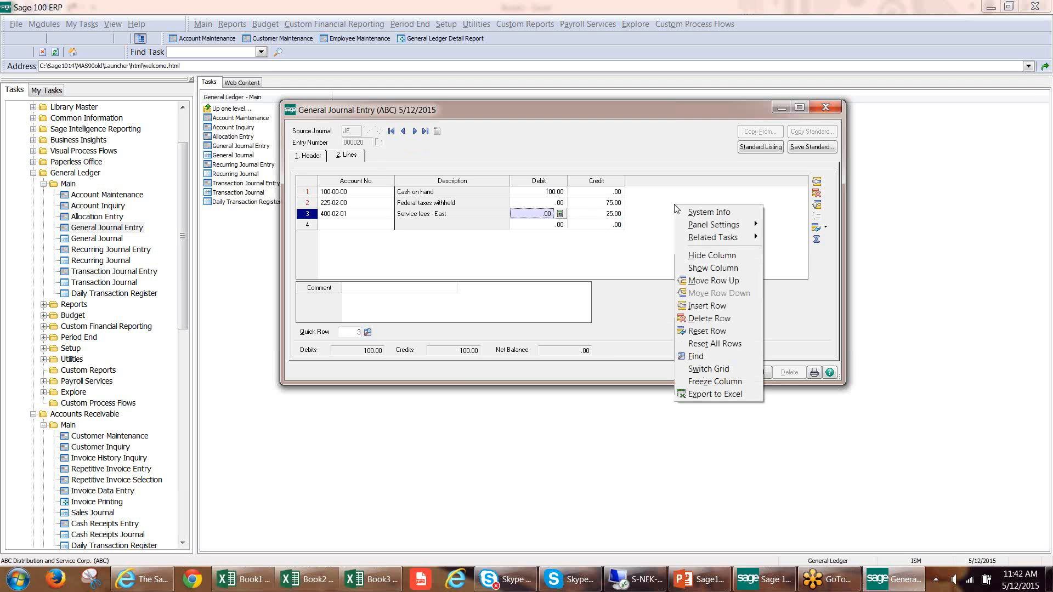
pyautogui.click(719, 395)
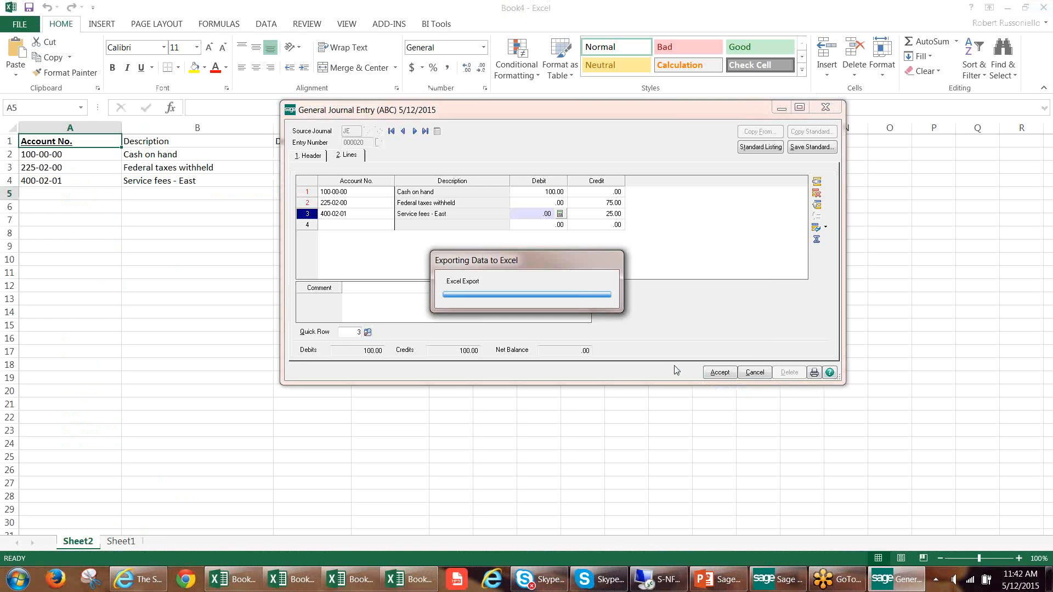
pyautogui.click(145, 177)
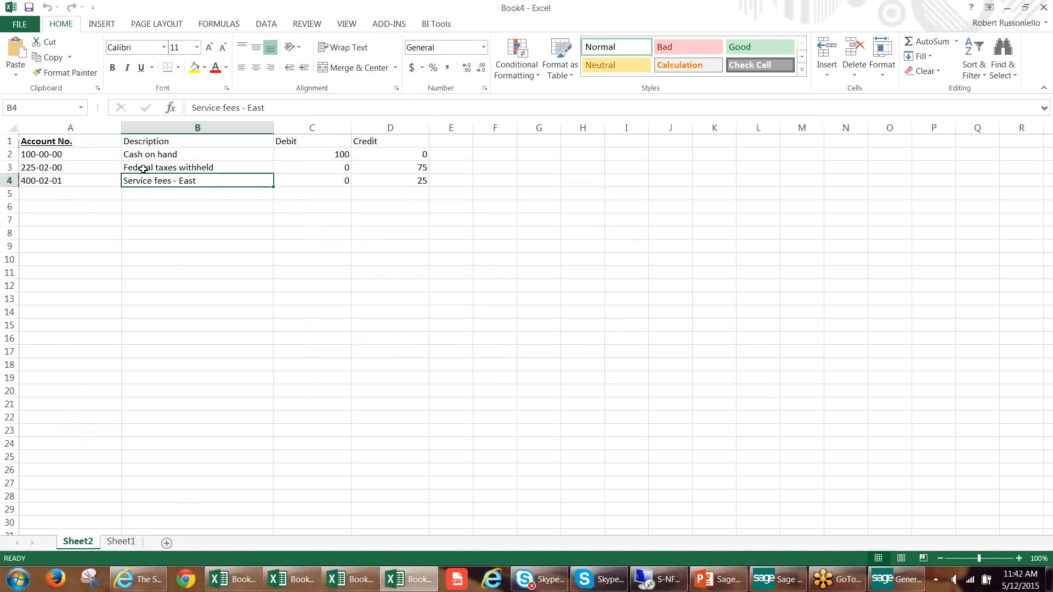
# Total the Debit column in C5 with AutoSum and fill the formula across to the Credit column.
pyautogui.click(54, 152)
pyautogui.moveTo(54, 152); pyautogui.dragTo(427, 183)
pyautogui.click(343, 193)
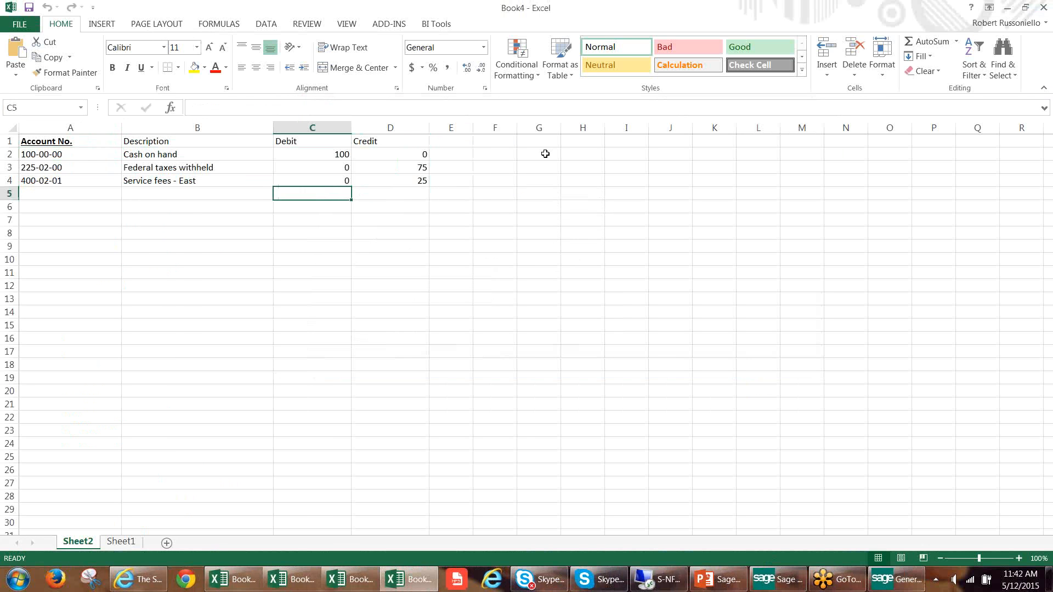
pyautogui.click(1008, 8)
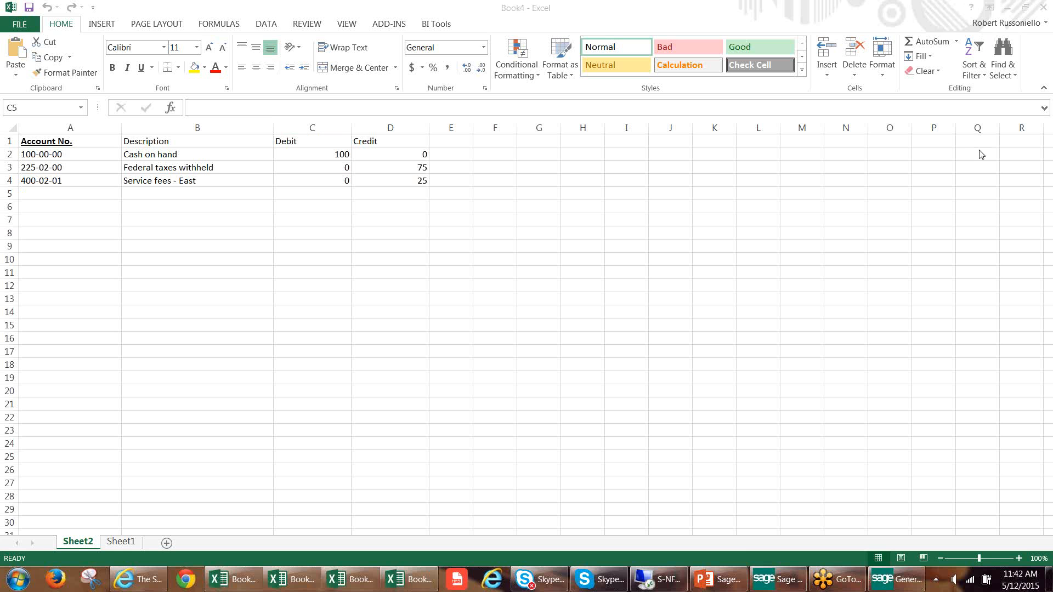
pyautogui.click(923, 44)
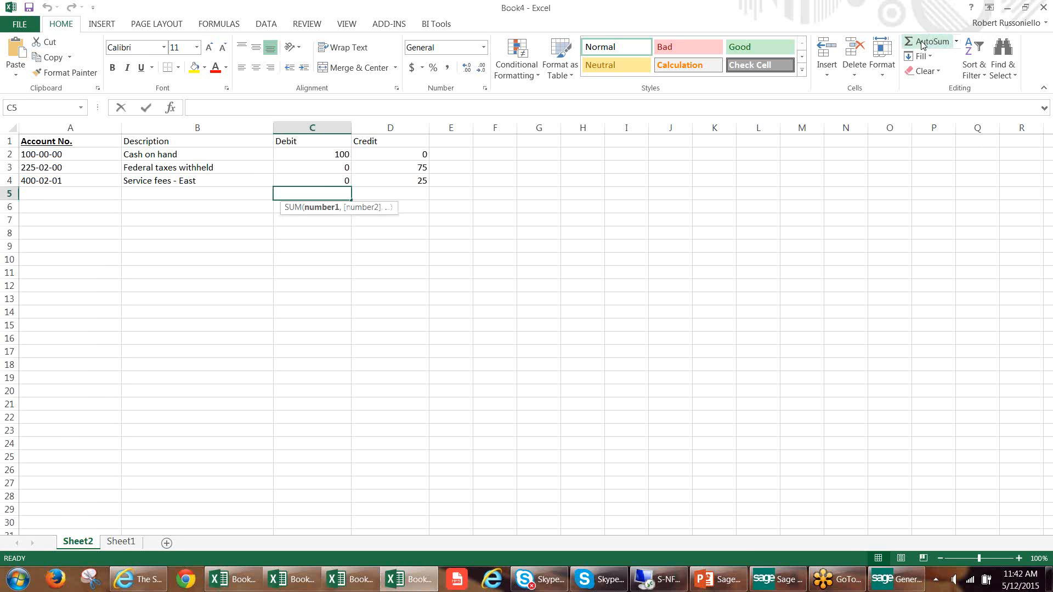
pyautogui.press('Return')
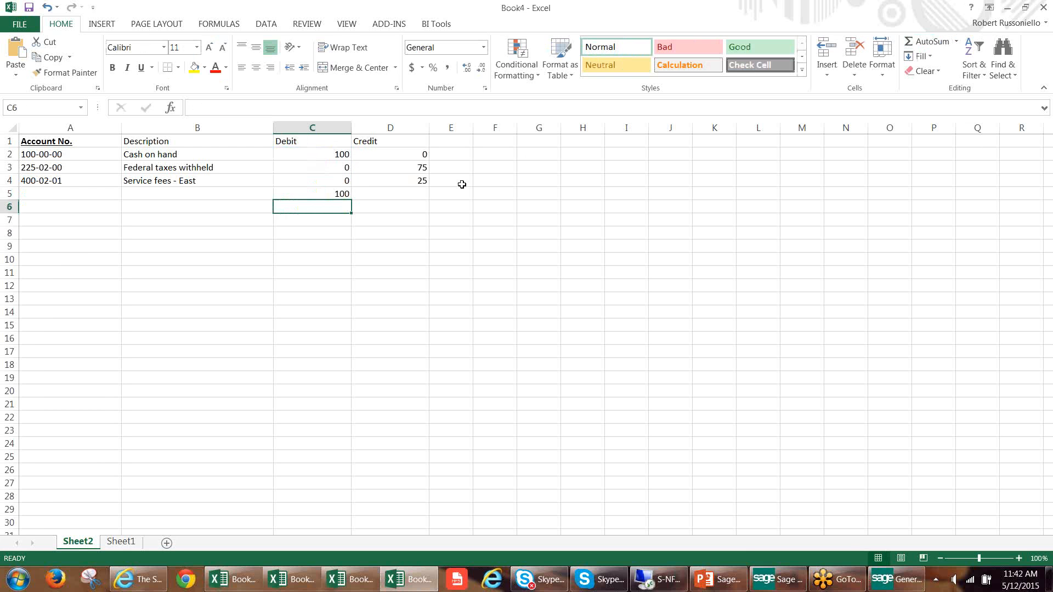
pyautogui.click(346, 194)
pyautogui.moveTo(354, 201); pyautogui.dragTo(427, 198)
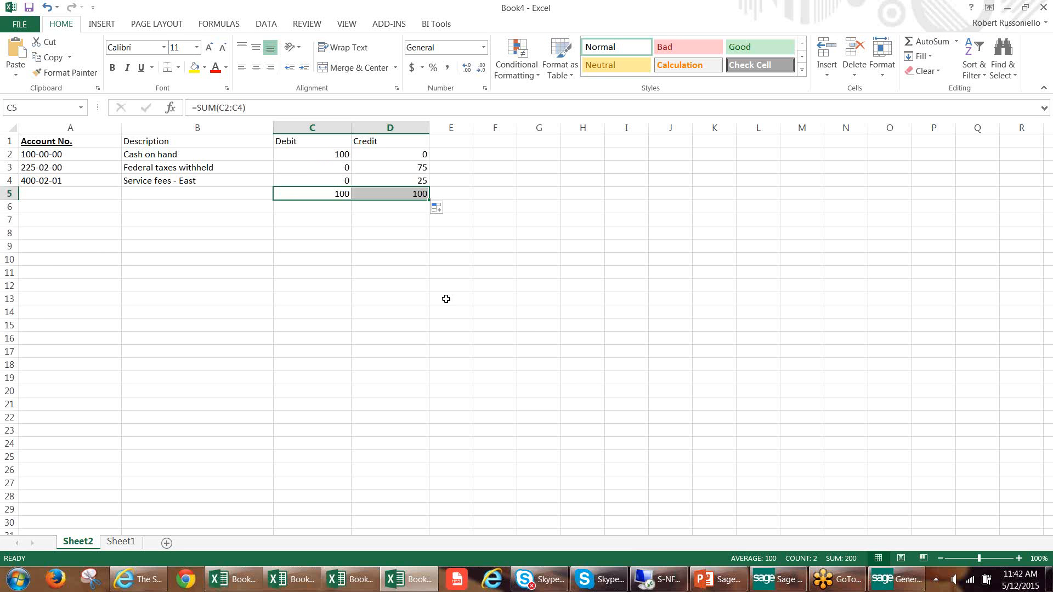
# Switch back to the General Journal Entry window, close it without saving, and close the Book4 workbook without saving.
pyautogui.click(895, 580)
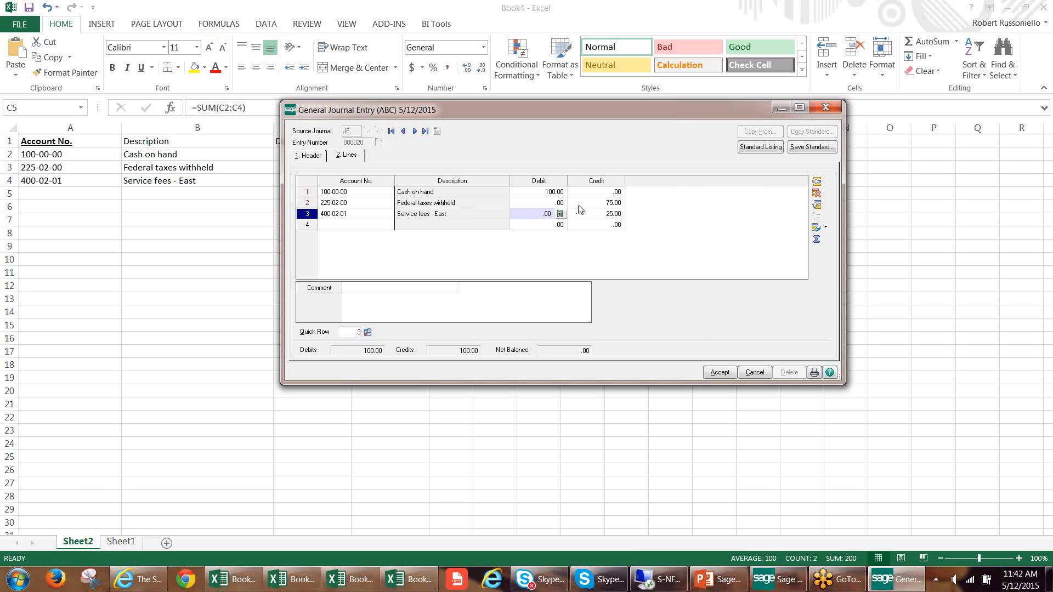
pyautogui.rightClick(681, 217)
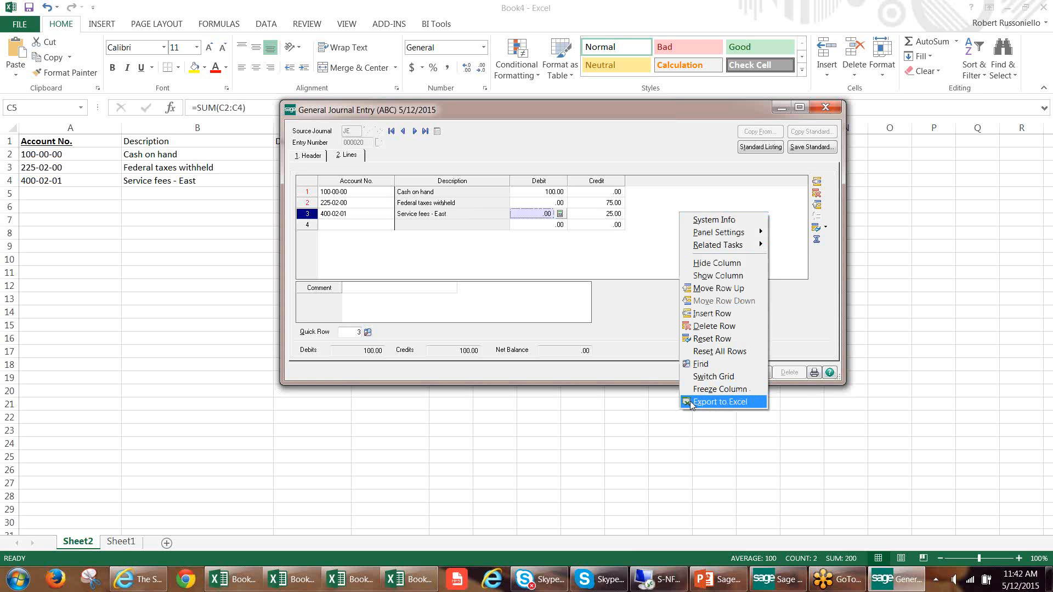
pyautogui.click(580, 257)
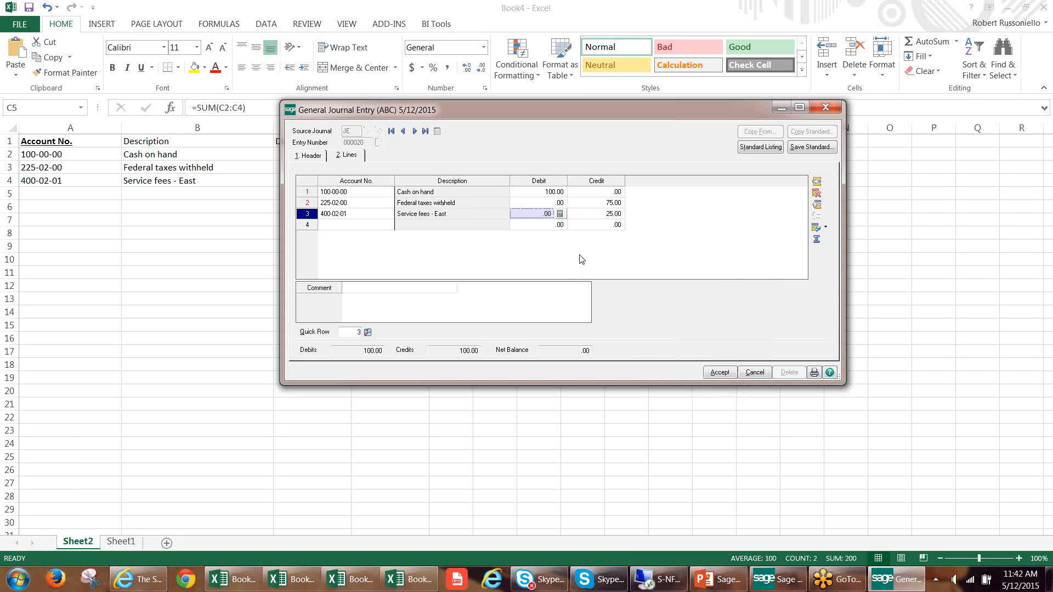
pyautogui.click(826, 108)
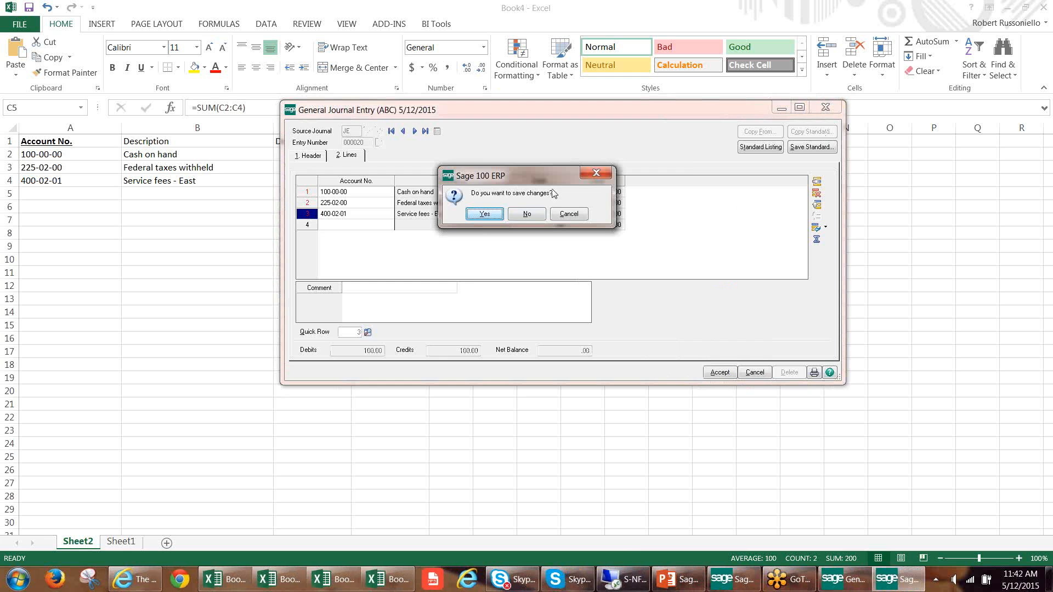
pyautogui.click(530, 214)
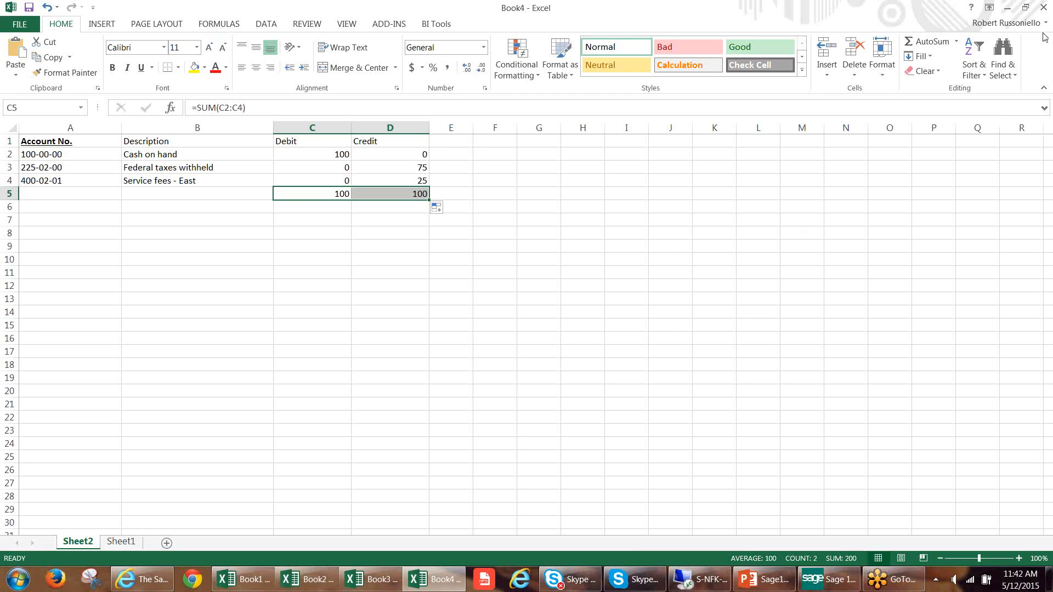
pyautogui.click(1044, 7)
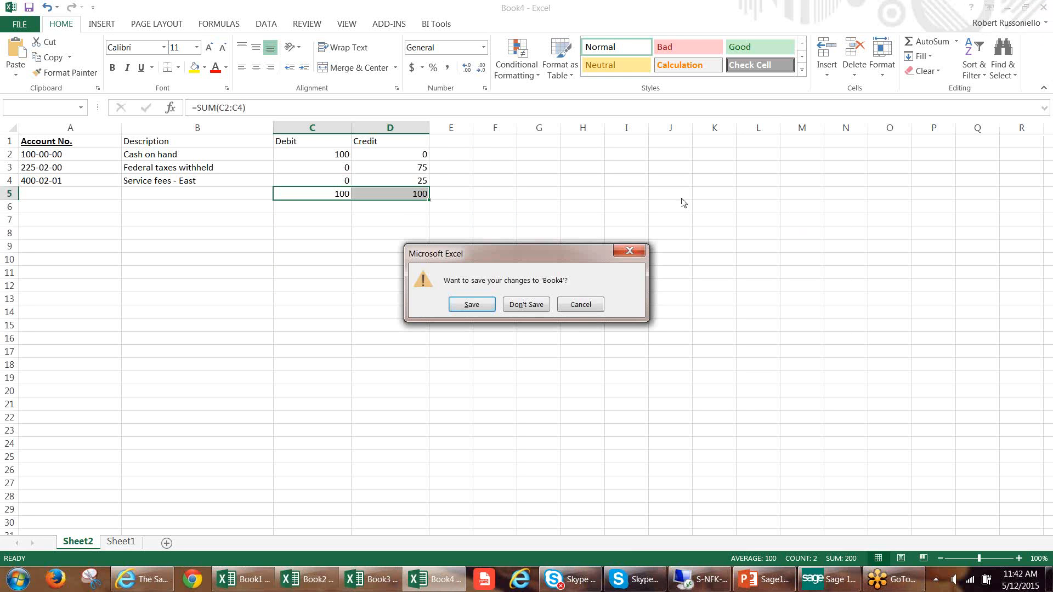
pyautogui.click(515, 311)
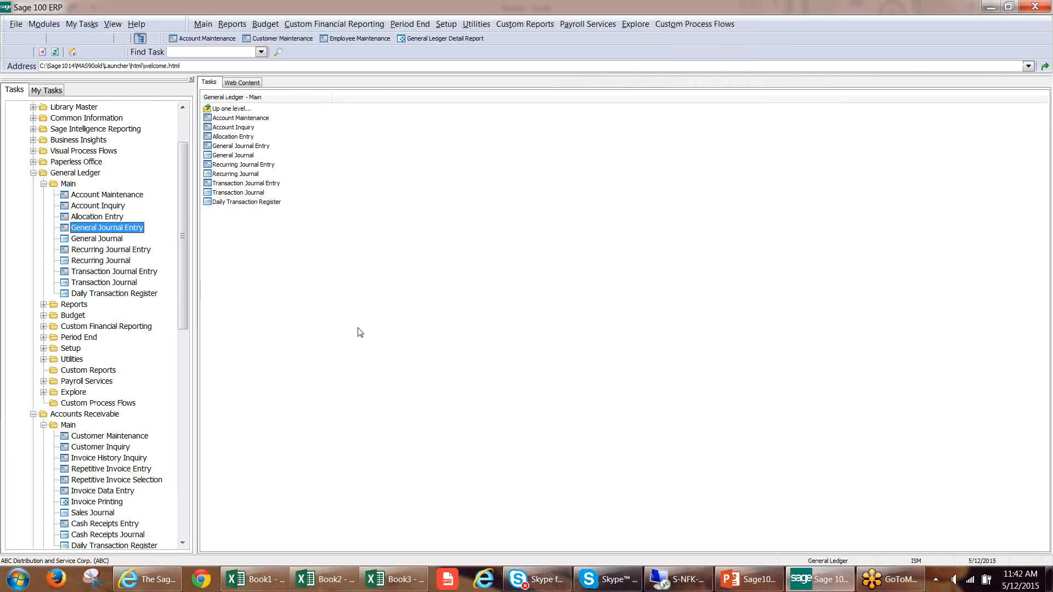
# Collapse the General Ledger, Accounts Receivable and Inventory Management modules and expand the Explorer folder of Business Insights.
pyautogui.scroll(2, 184, 255)
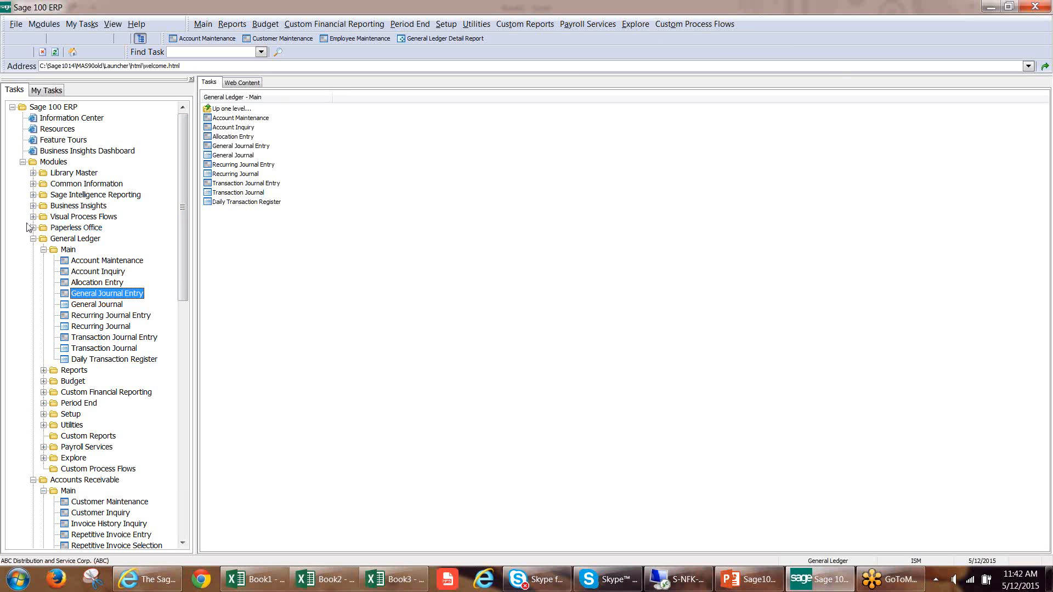
pyautogui.click(33, 239)
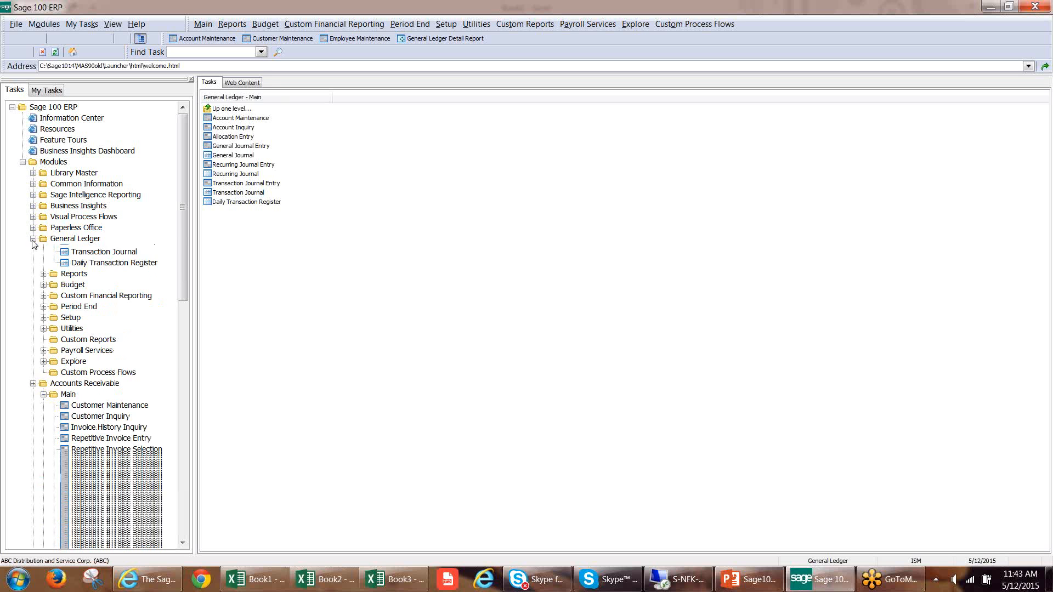
pyautogui.click(33, 250)
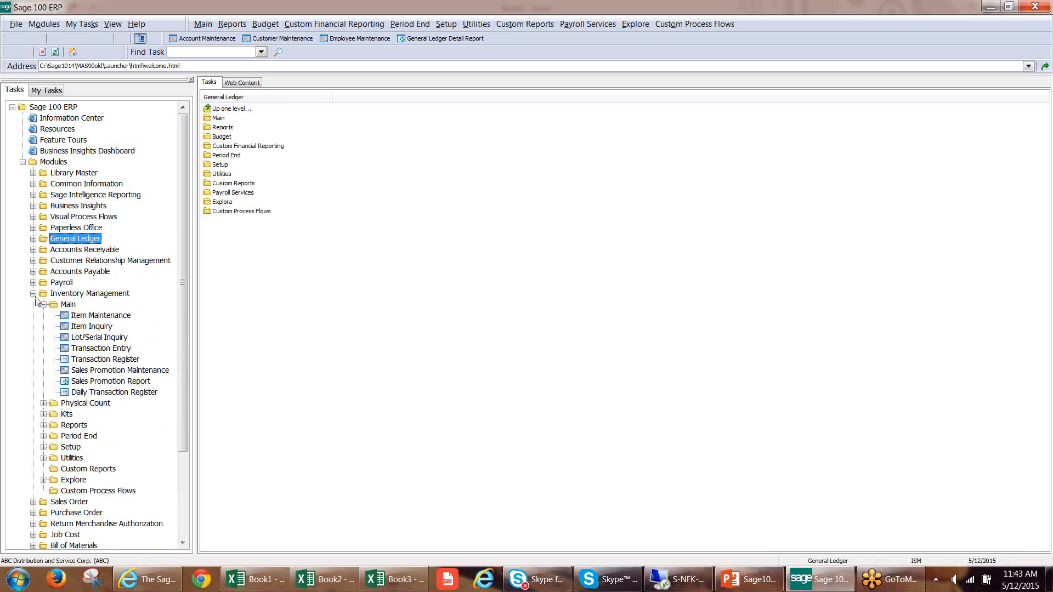
pyautogui.click(33, 293)
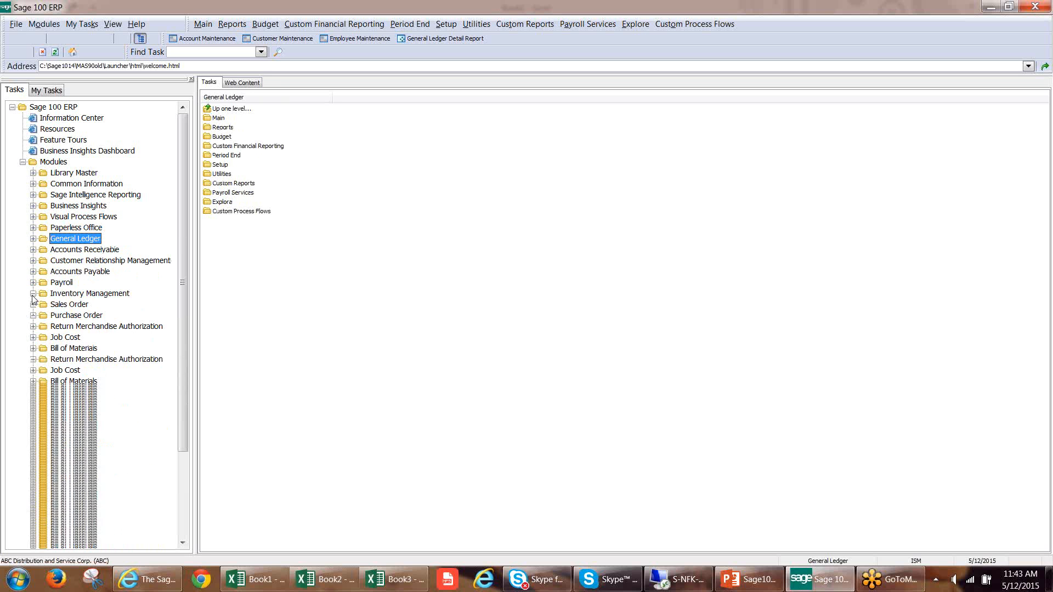
pyautogui.click(33, 206)
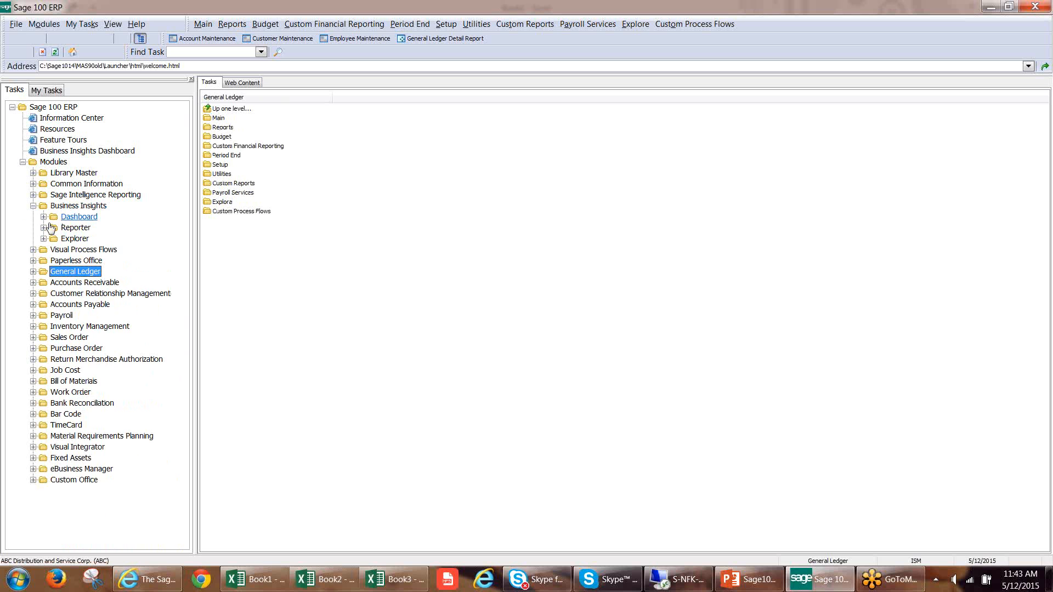
pyautogui.click(43, 239)
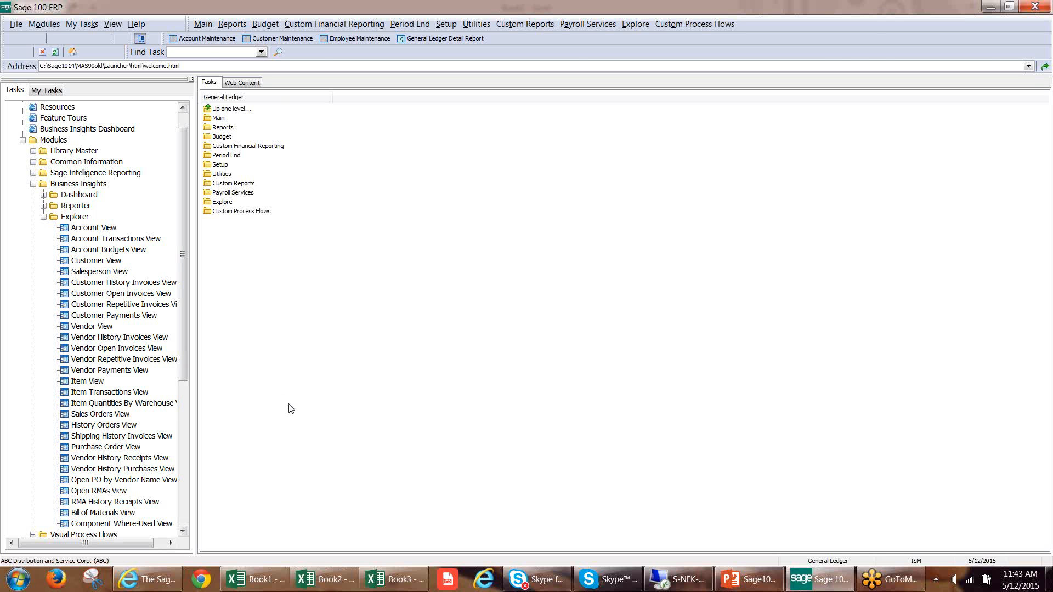
# Close the Book3 and Book2 workbooks without saving and select the customer rows A3:M13 in Book1.
pyautogui.click(387, 585)
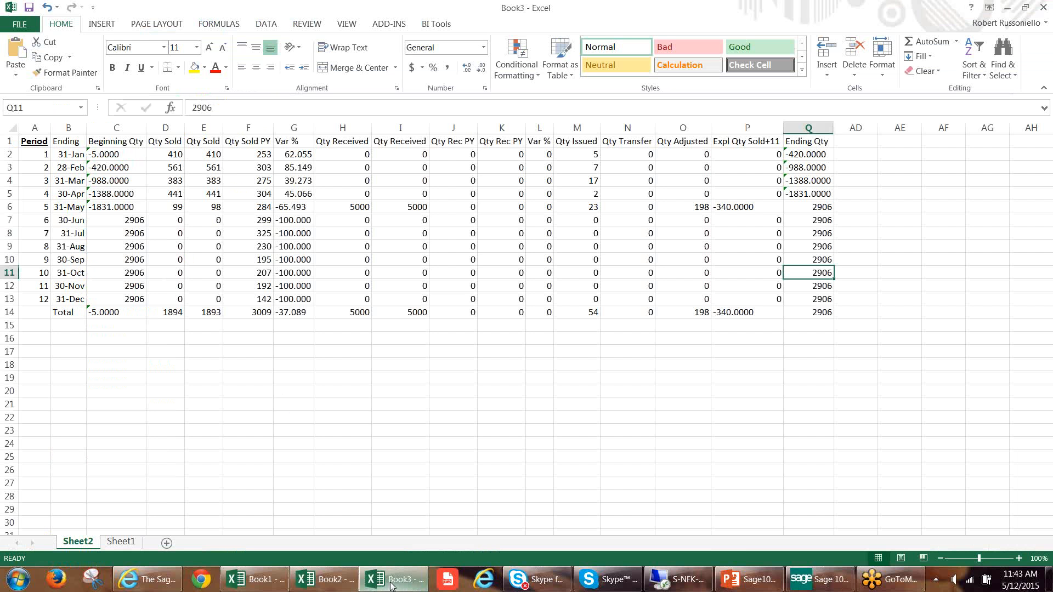
pyautogui.click(1044, 8)
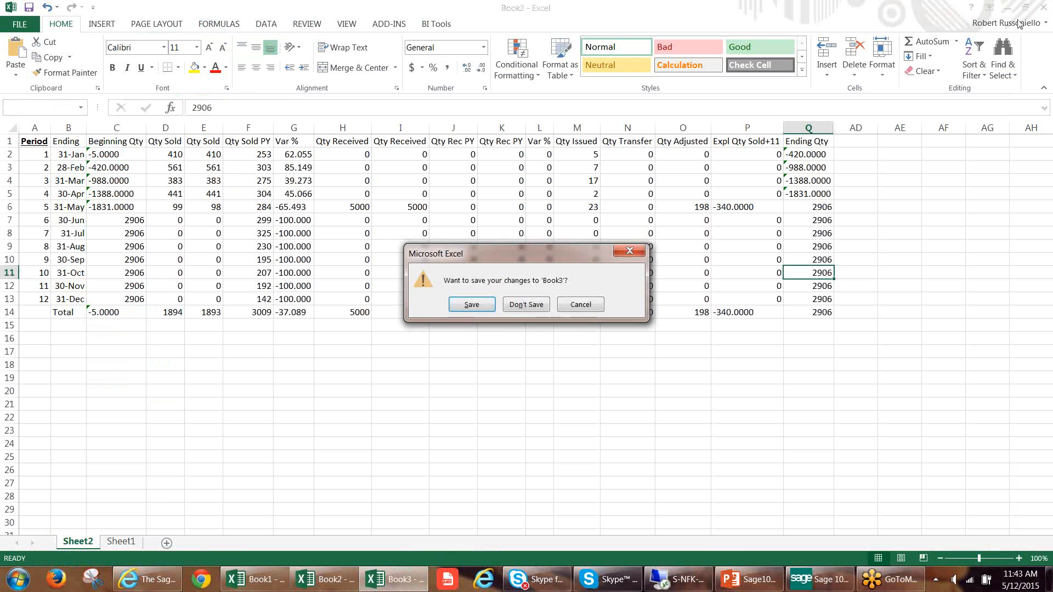
pyautogui.click(518, 301)
pyautogui.click(359, 580)
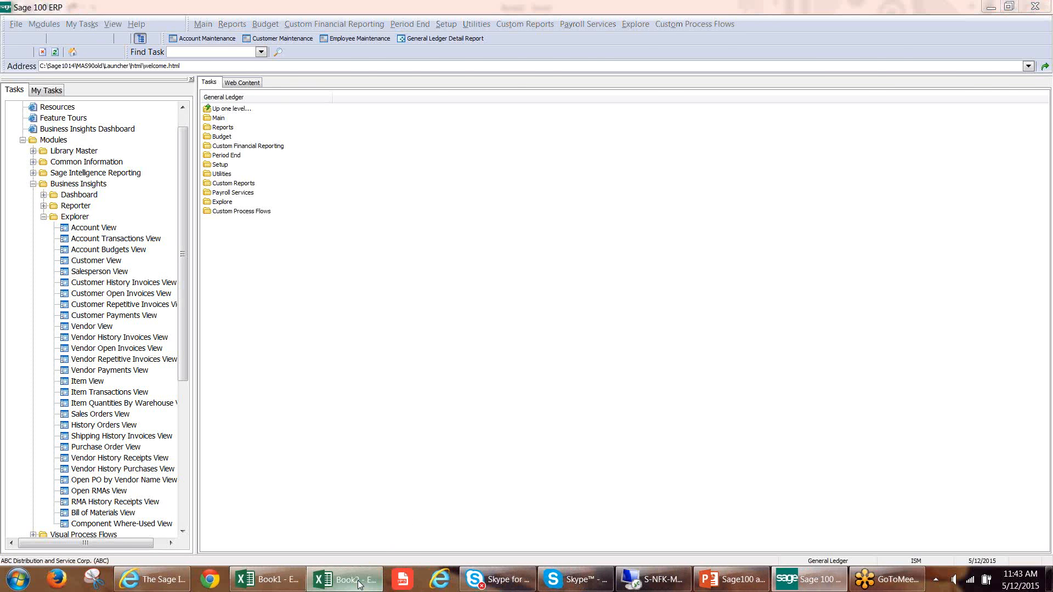
pyautogui.click(1042, 10)
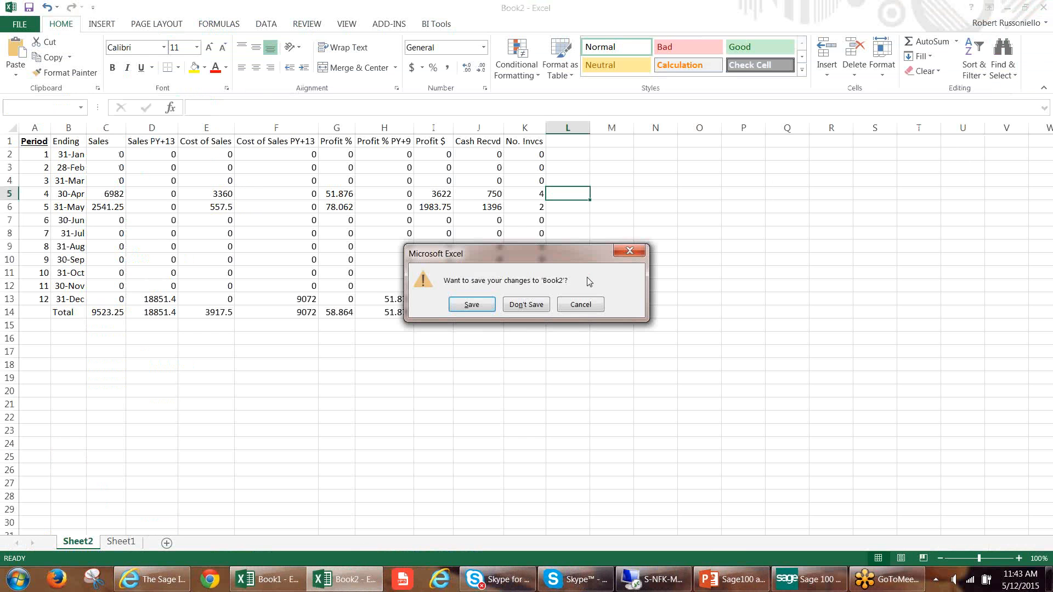
pyautogui.click(524, 306)
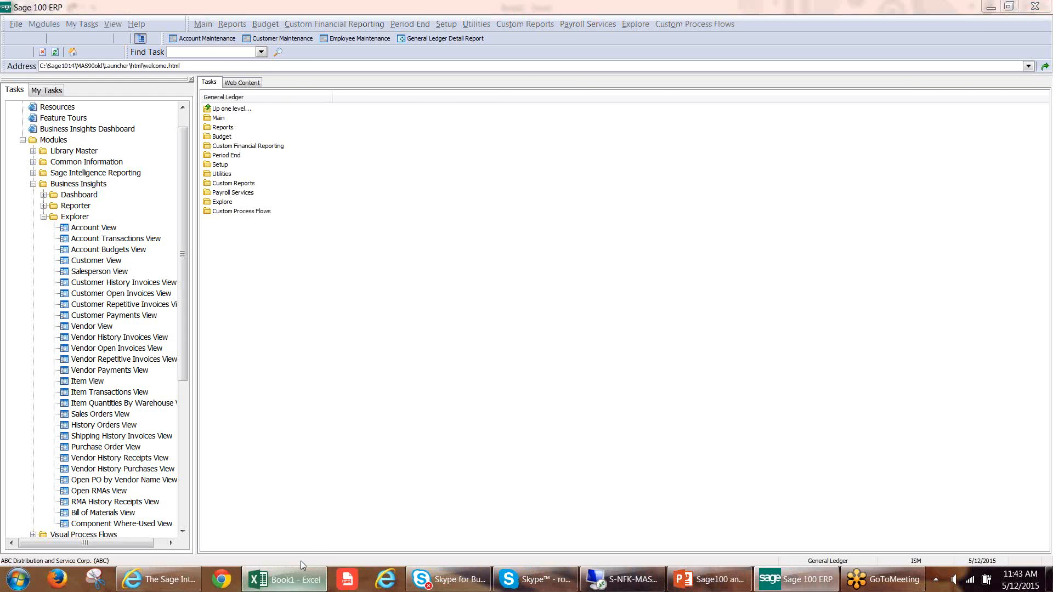
pyautogui.click(300, 580)
pyautogui.moveTo(47, 167); pyautogui.dragTo(834, 299)
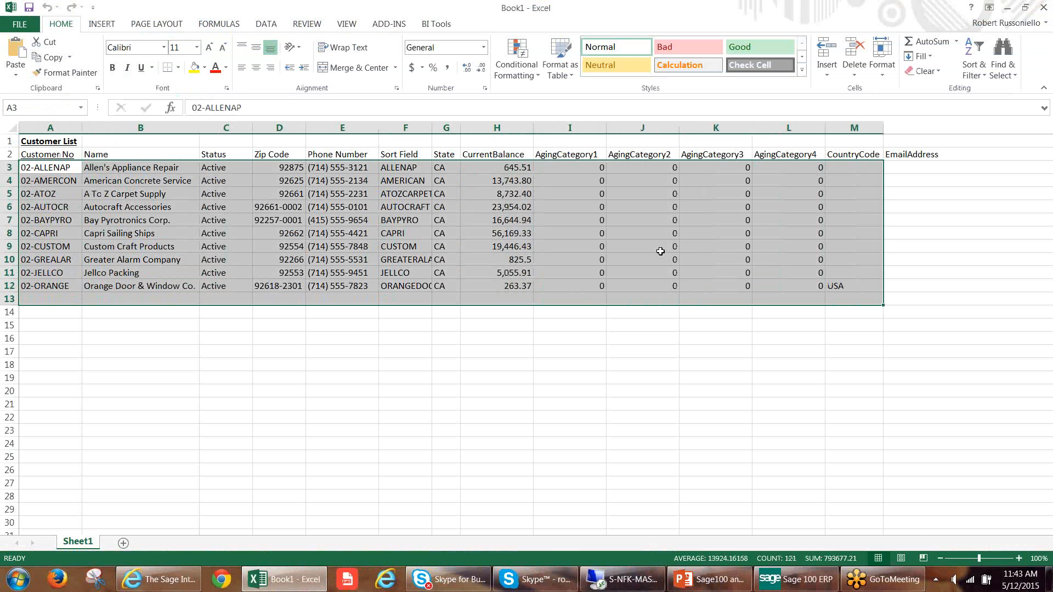
# Switch to Sage 100, open the Business Insights Customer View and select the AVNET row's credit limit.
pyautogui.click(796, 579)
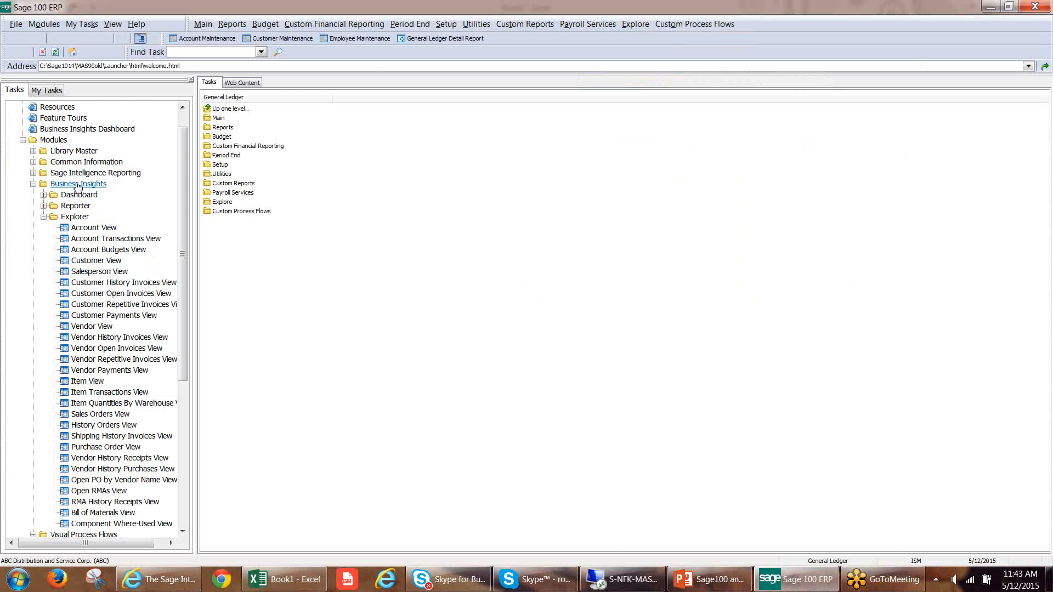
pyautogui.doubleClick(80, 263)
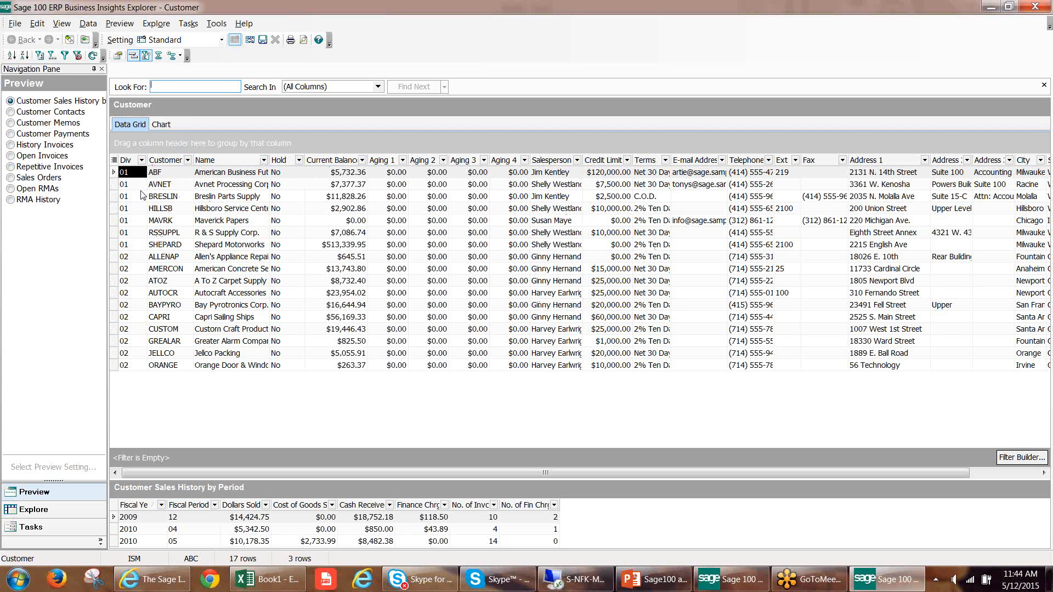
pyautogui.click(113, 184)
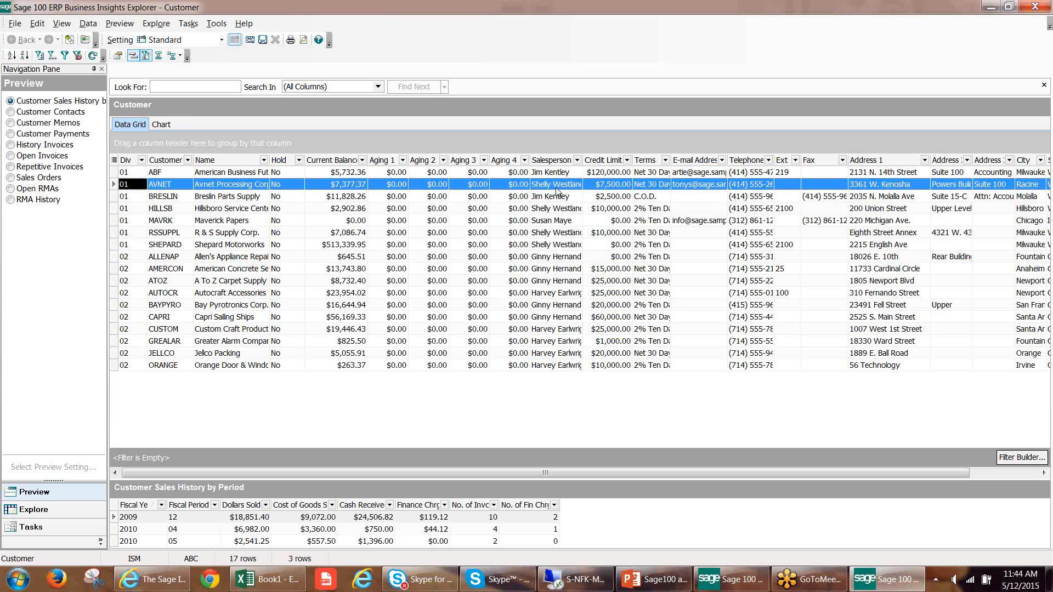
pyautogui.click(638, 188)
pyautogui.click(611, 189)
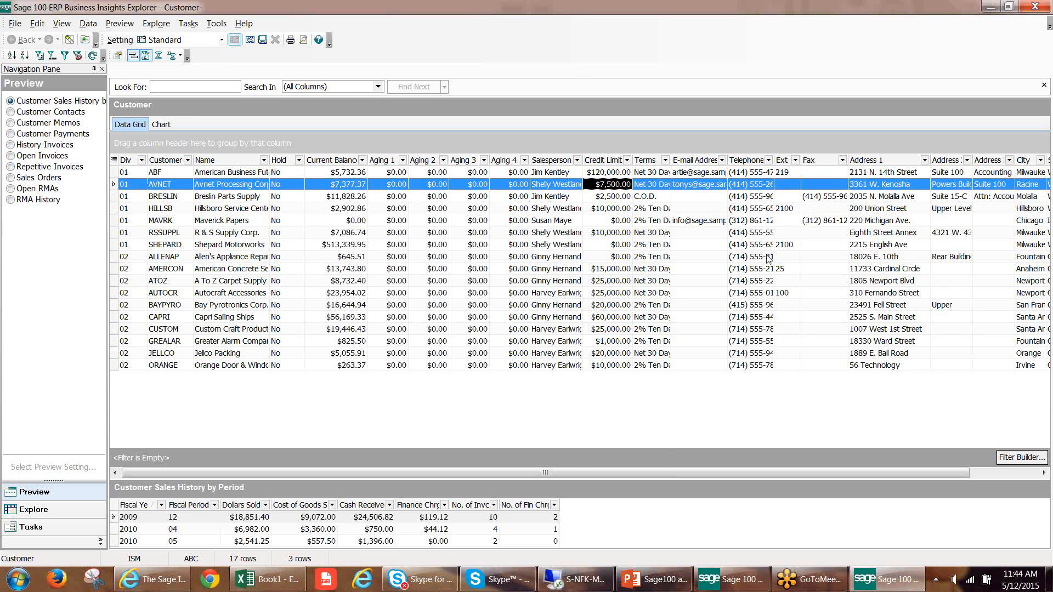
pyautogui.moveTo(567, 472); pyautogui.dragTo(282, 471)
# Look through the grid's list of shown columns and open Column Selection for the customer grid.
pyautogui.click(114, 160)
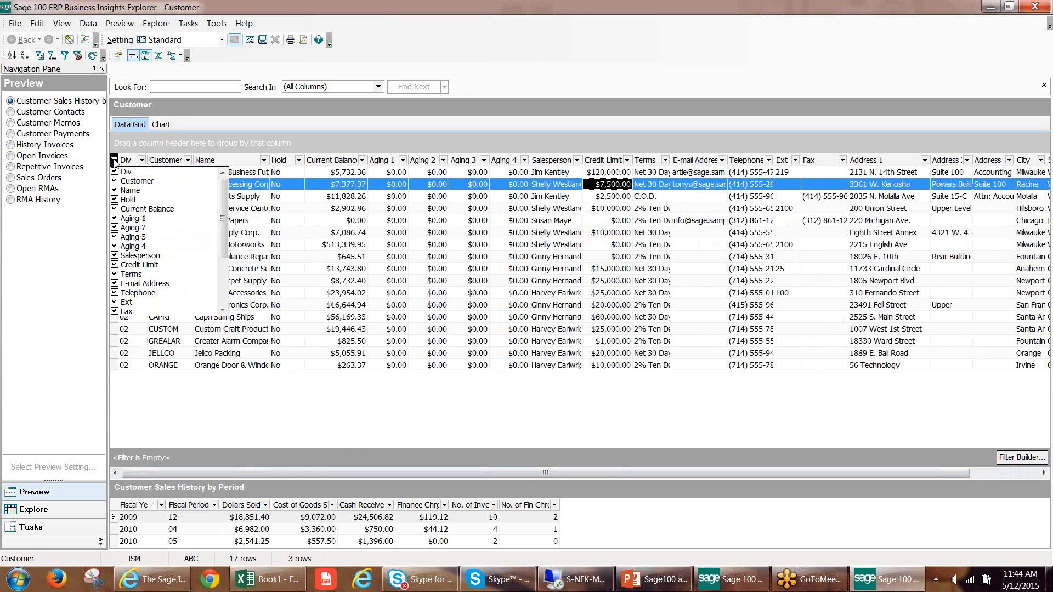
pyautogui.click(114, 161)
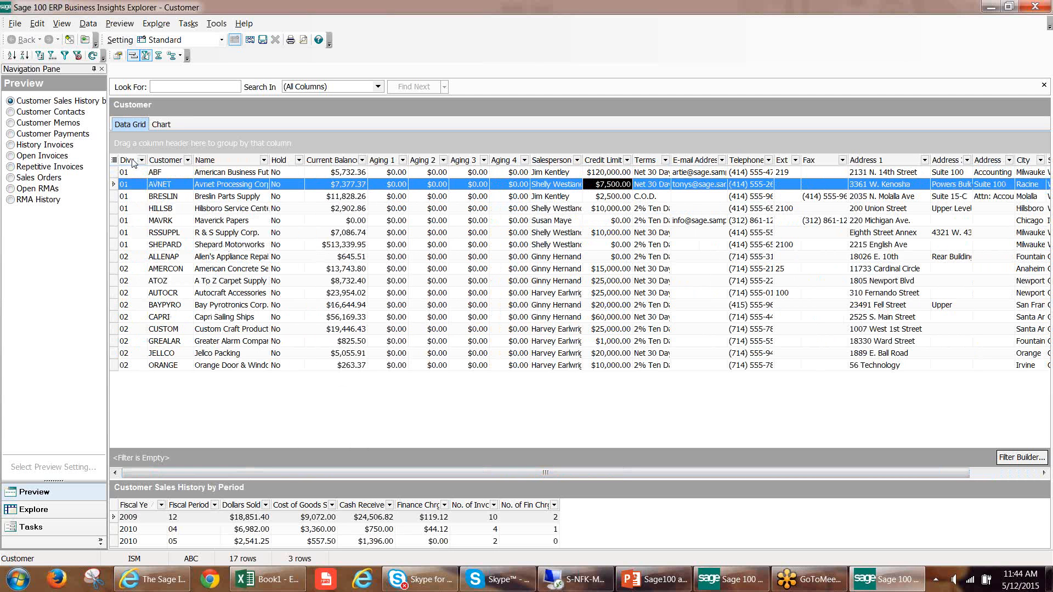
pyautogui.rightClick(130, 161)
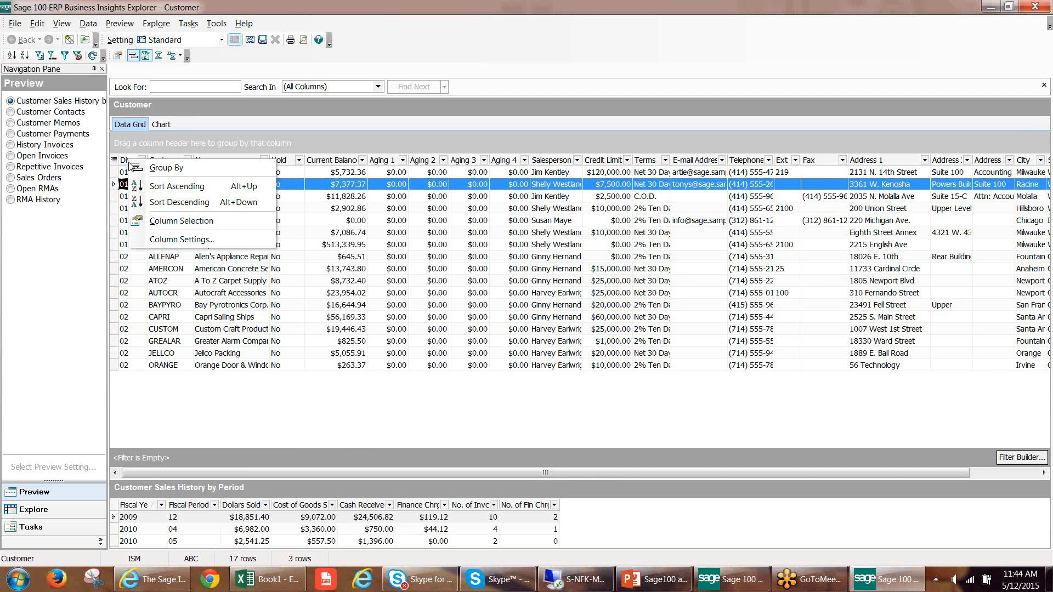
pyautogui.click(155, 221)
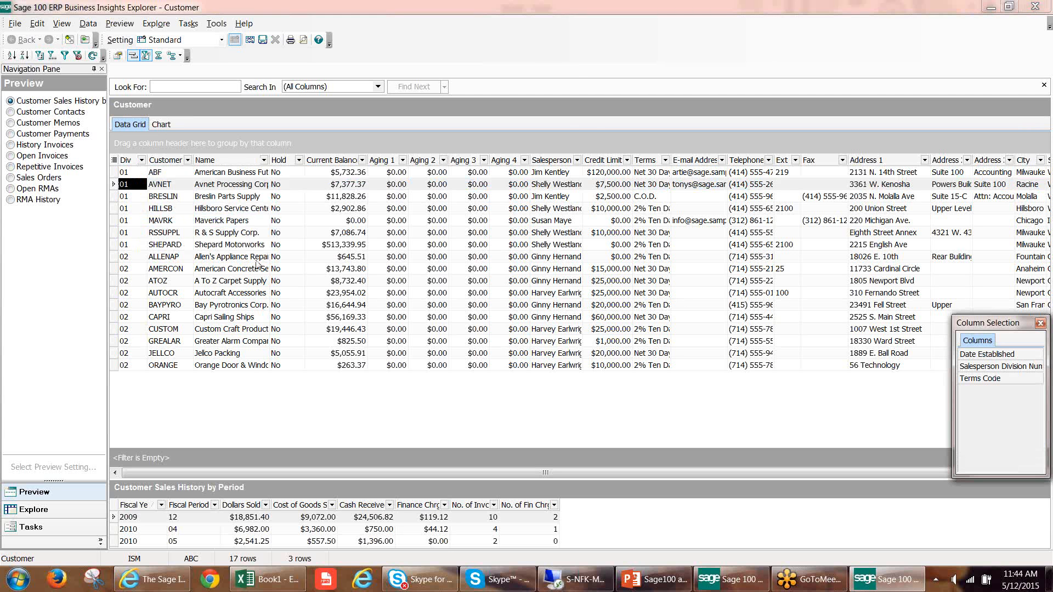
# Open the customer grid's column settings and add the AvgDaysOverDue field from AR_Customer as a column.
pyautogui.rightClick(128, 162)
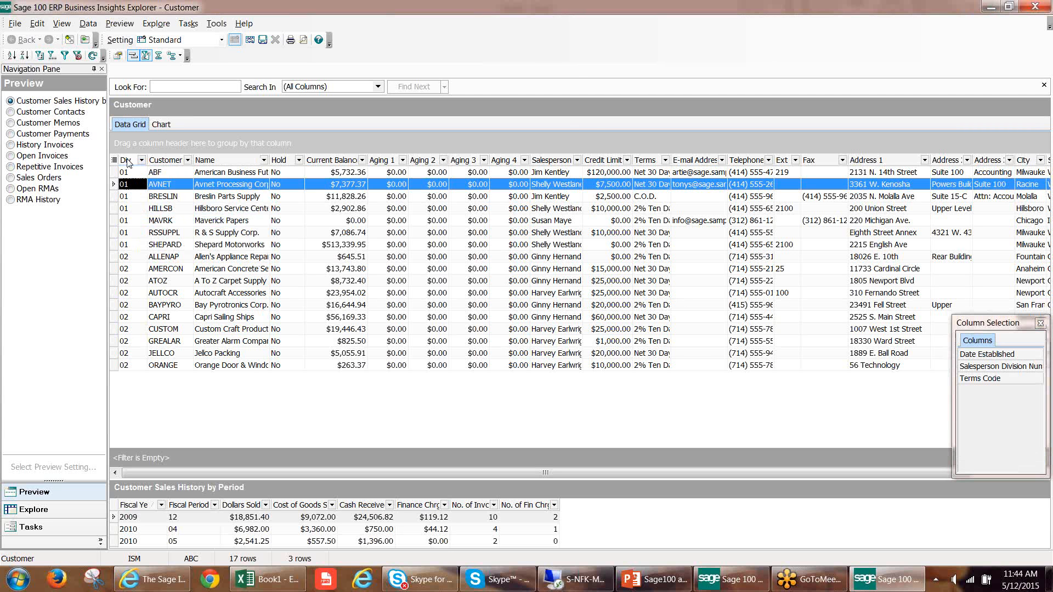
pyautogui.click(165, 242)
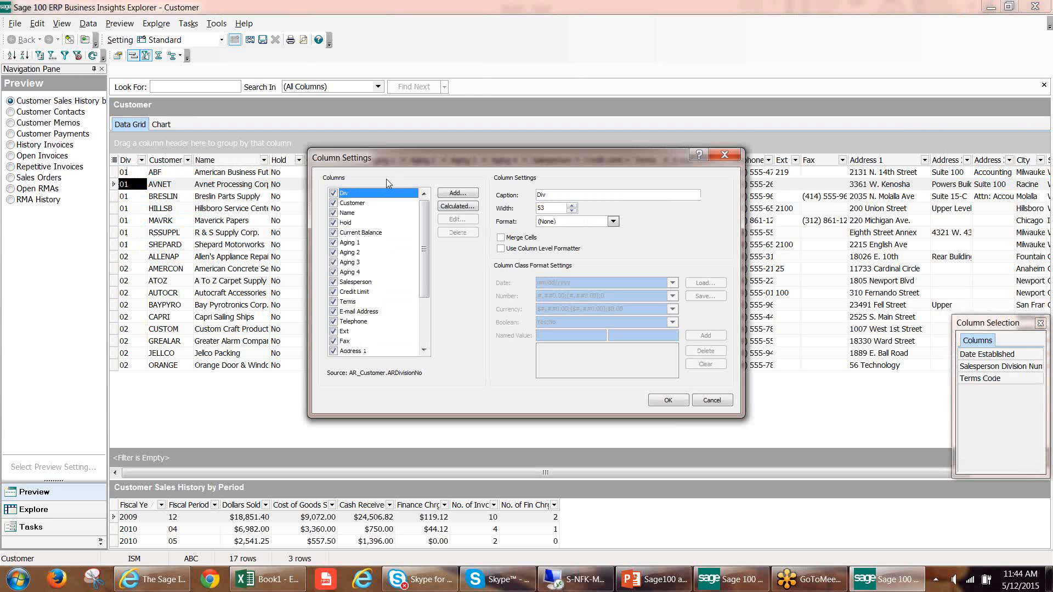
pyautogui.moveTo(401, 159); pyautogui.dragTo(377, 159)
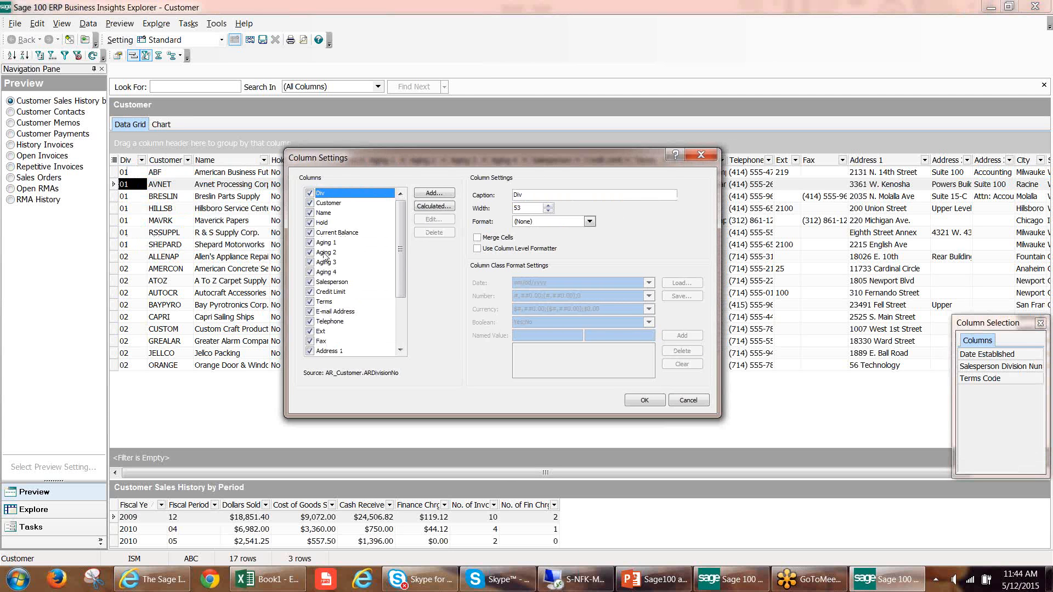
pyautogui.click(433, 194)
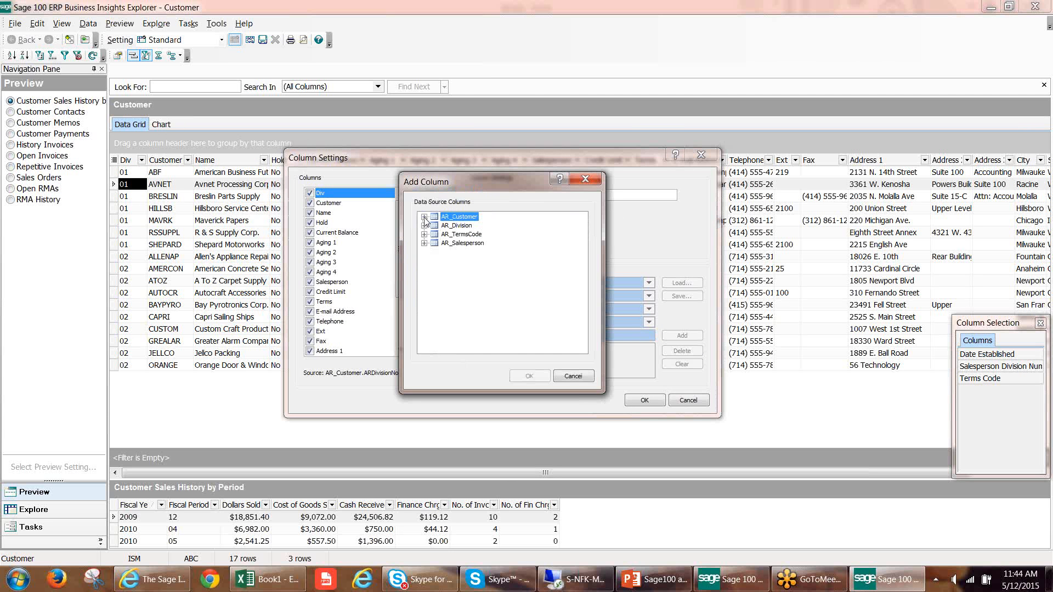
pyautogui.click(425, 217)
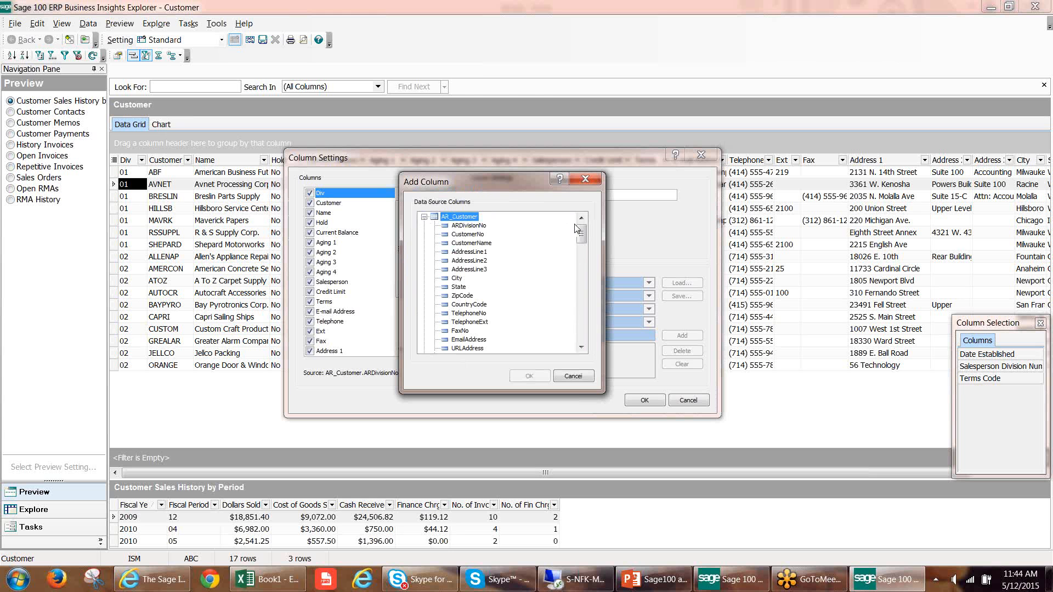
pyautogui.moveTo(577, 230); pyautogui.dragTo(595, 299)
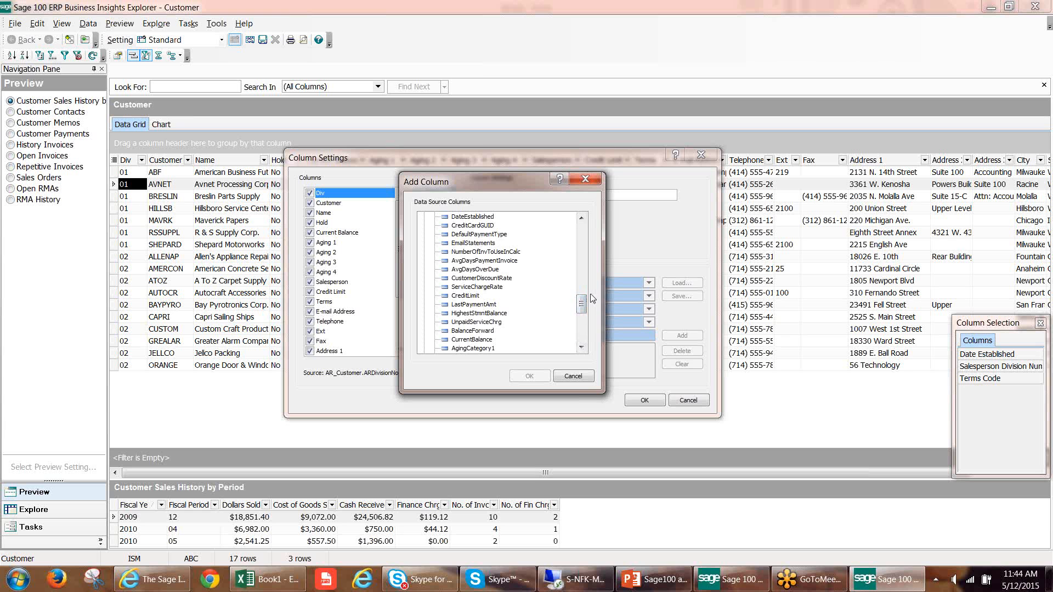
pyautogui.click(475, 270)
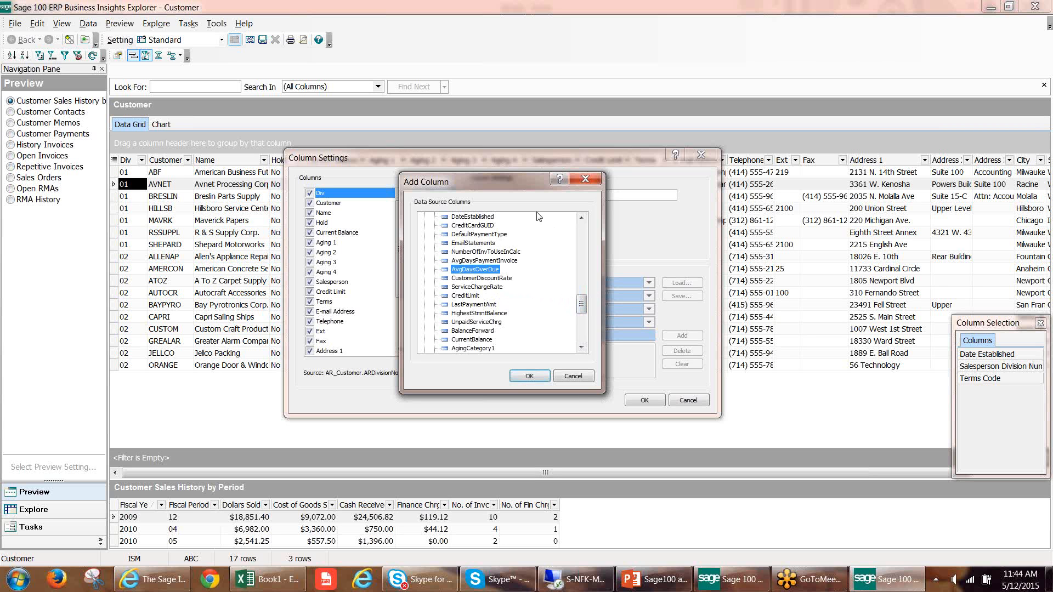
pyautogui.moveTo(510, 180); pyautogui.dragTo(524, 203)
pyautogui.click(546, 403)
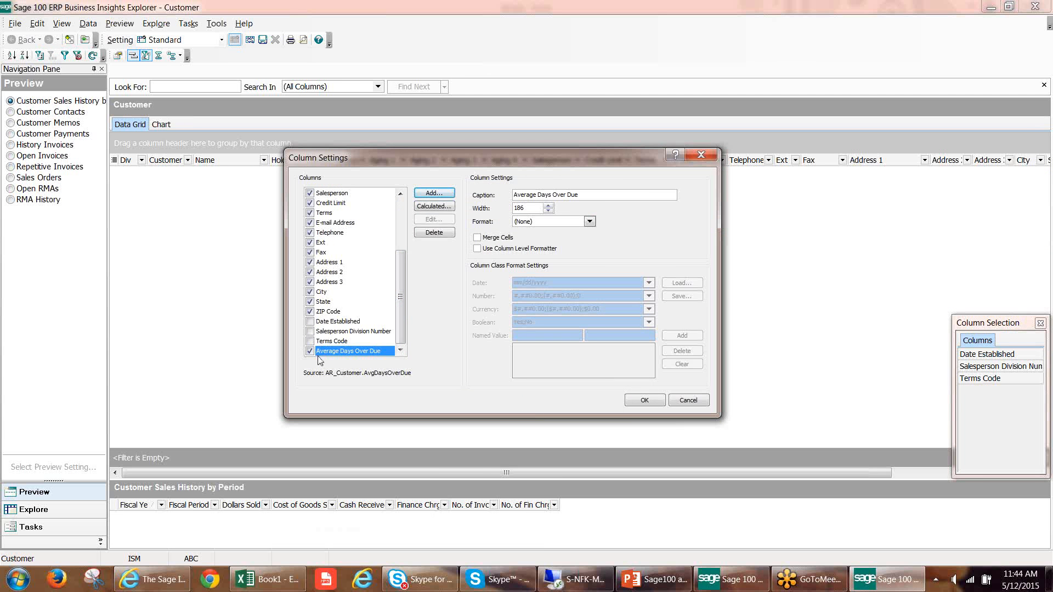
# Show the Terms Code, Salesperson Division Number and Date Established columns and apply the column settings.
pyautogui.click(311, 341)
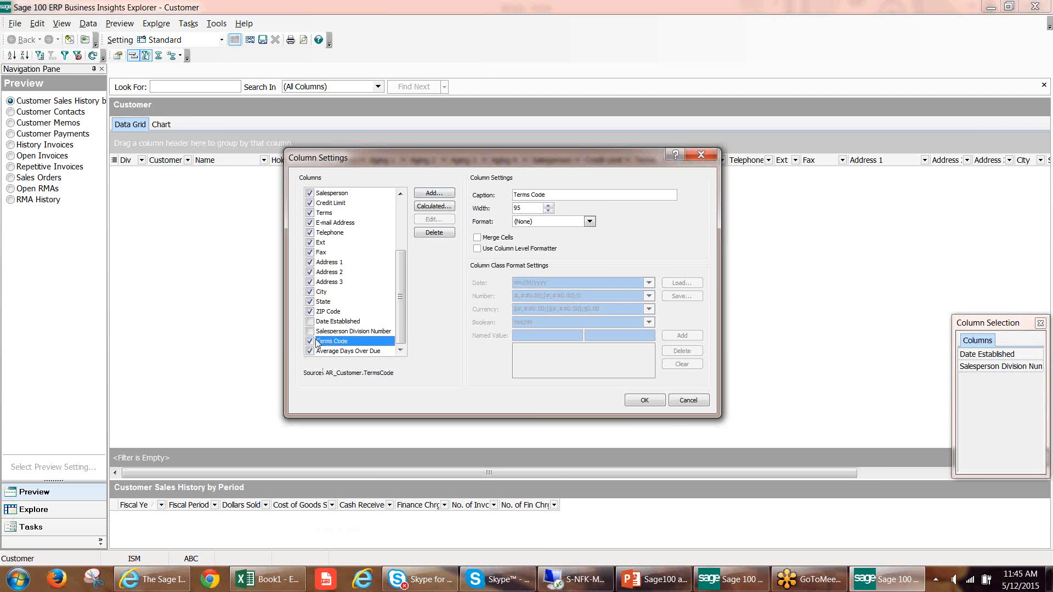
pyautogui.click(310, 332)
pyautogui.click(310, 321)
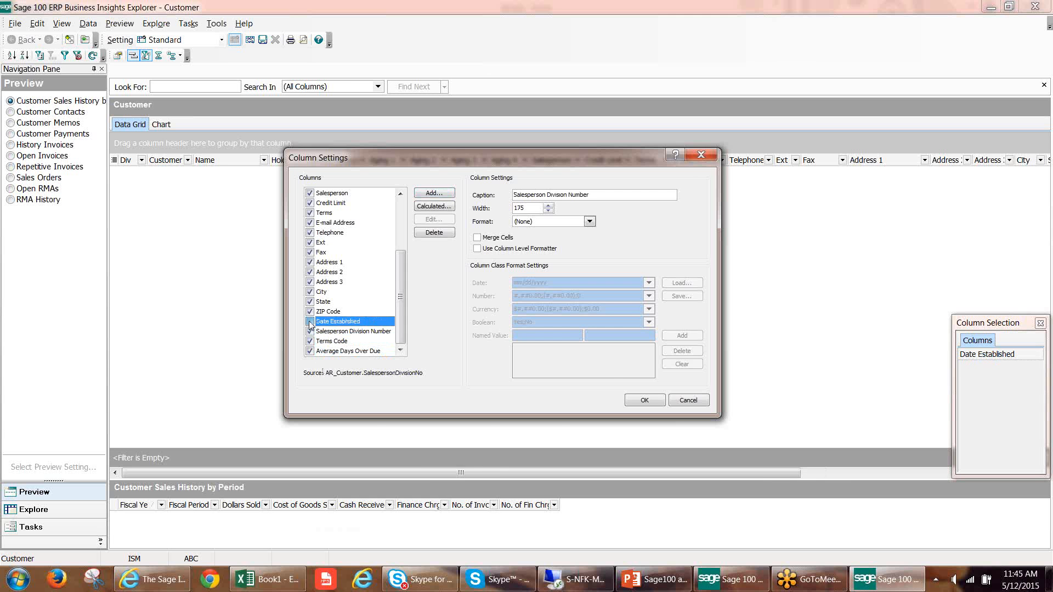
pyautogui.click(636, 400)
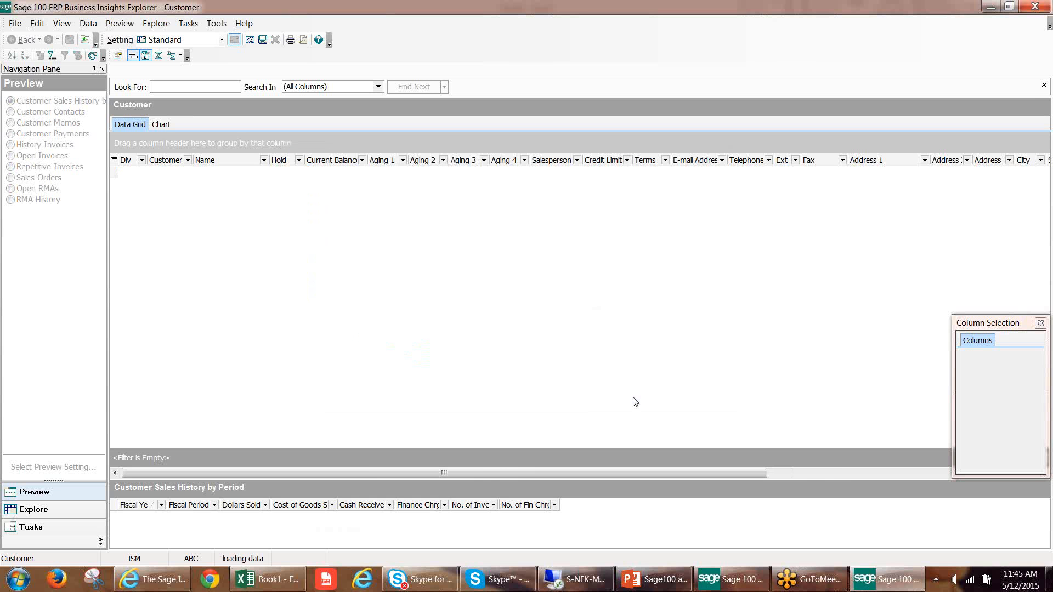
# Move the Salesperson Division Number column between Salesperson and Credit Limit in the customer grid.
pyautogui.moveTo(484, 472); pyautogui.dragTo(756, 472)
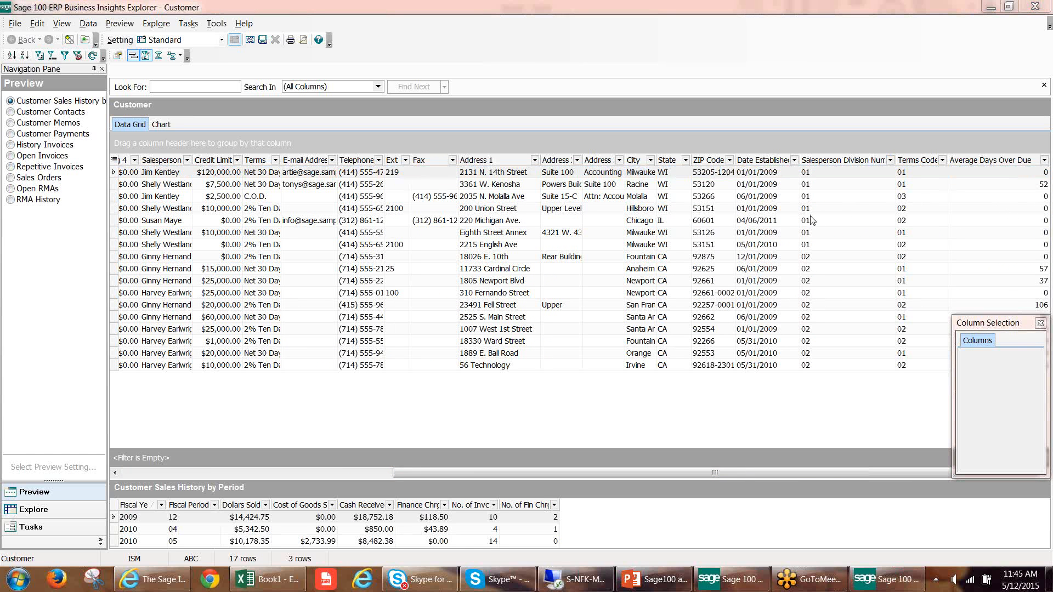
pyautogui.click(849, 162)
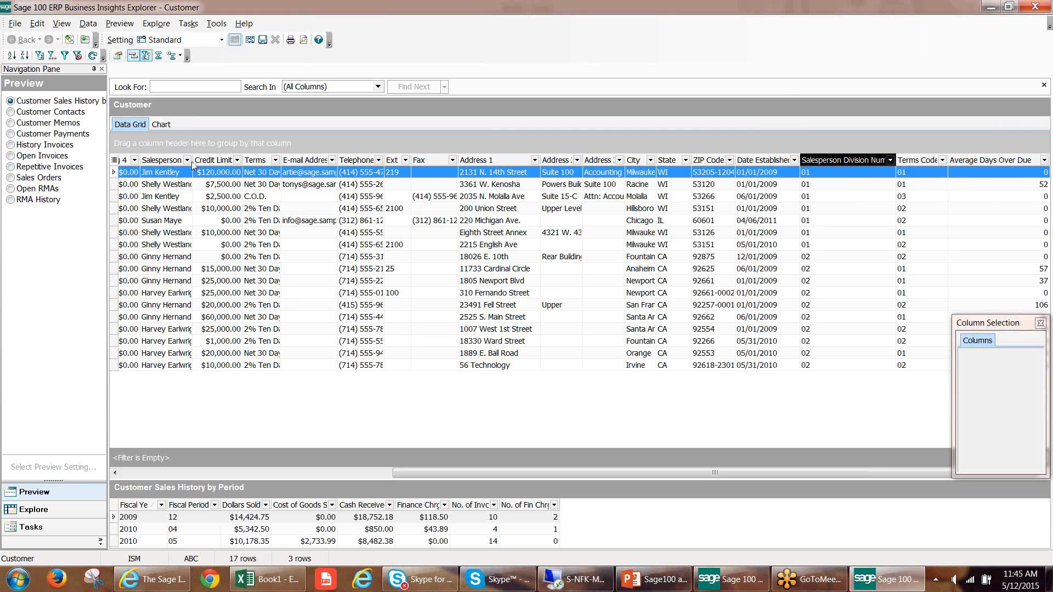
pyautogui.moveTo(198, 164); pyautogui.dragTo(197, 163)
pyautogui.moveTo(290, 159); pyautogui.dragTo(273, 158)
pyautogui.moveTo(470, 469); pyautogui.dragTo(208, 450)
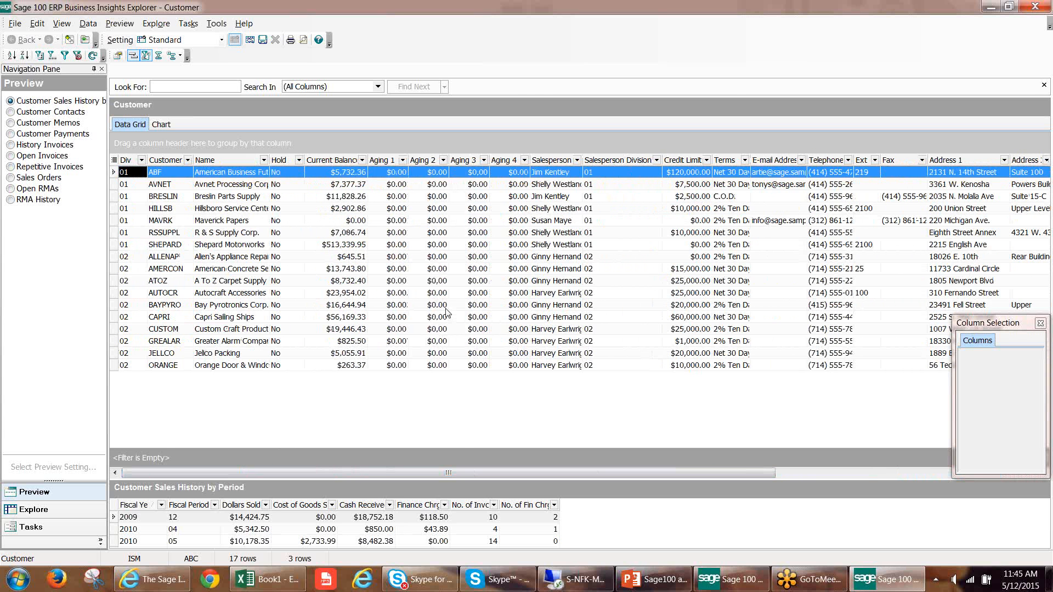
# Look through the filter choices of Current Balance, Aging 1 and Aging 2, and view the chart page before returning to the data grid.
pyautogui.click(363, 160)
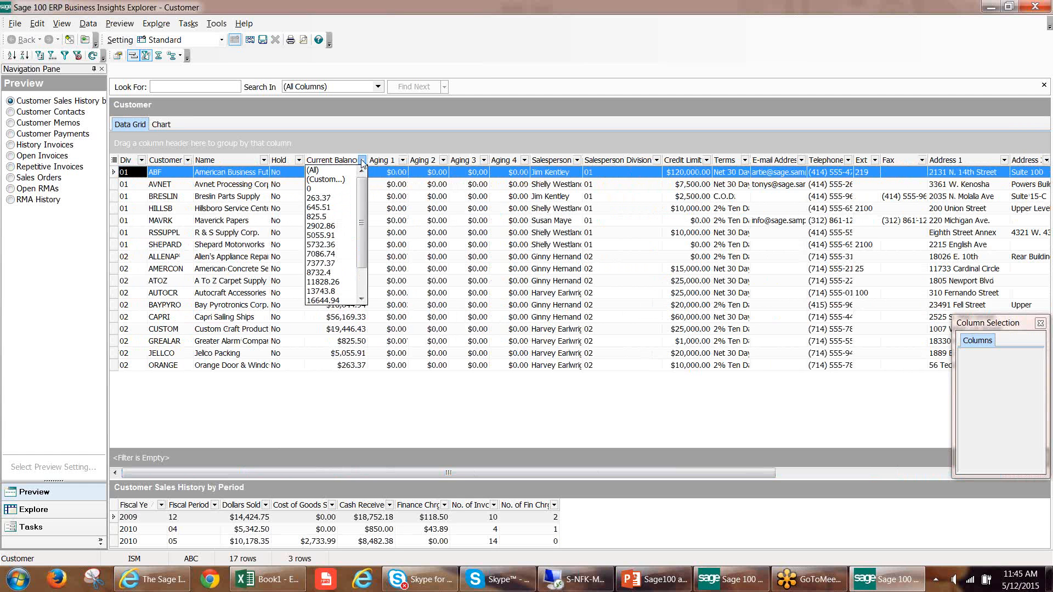
pyautogui.click(403, 161)
pyautogui.click(404, 160)
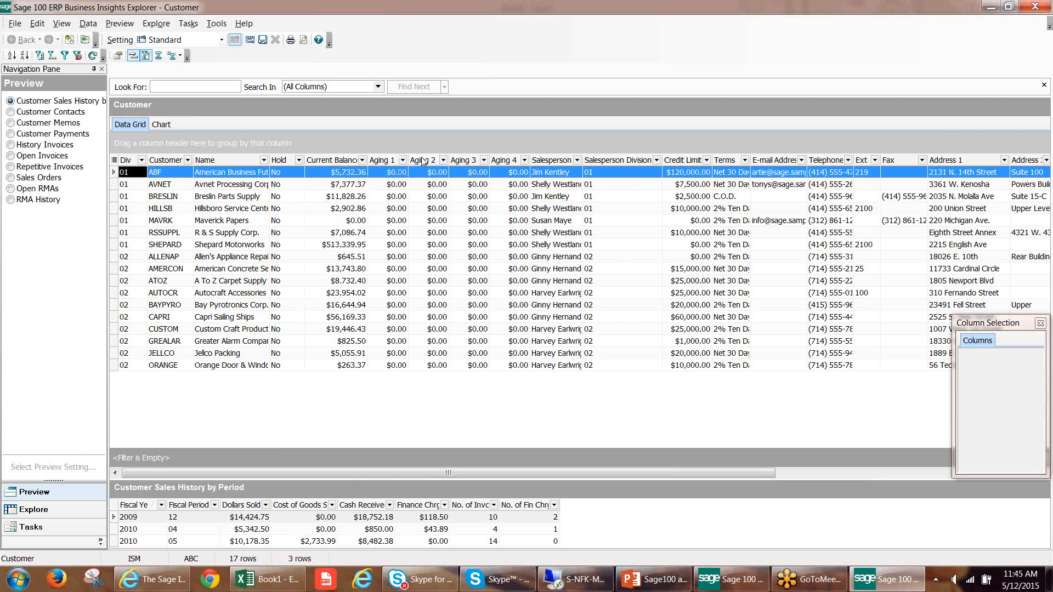
pyautogui.click(443, 161)
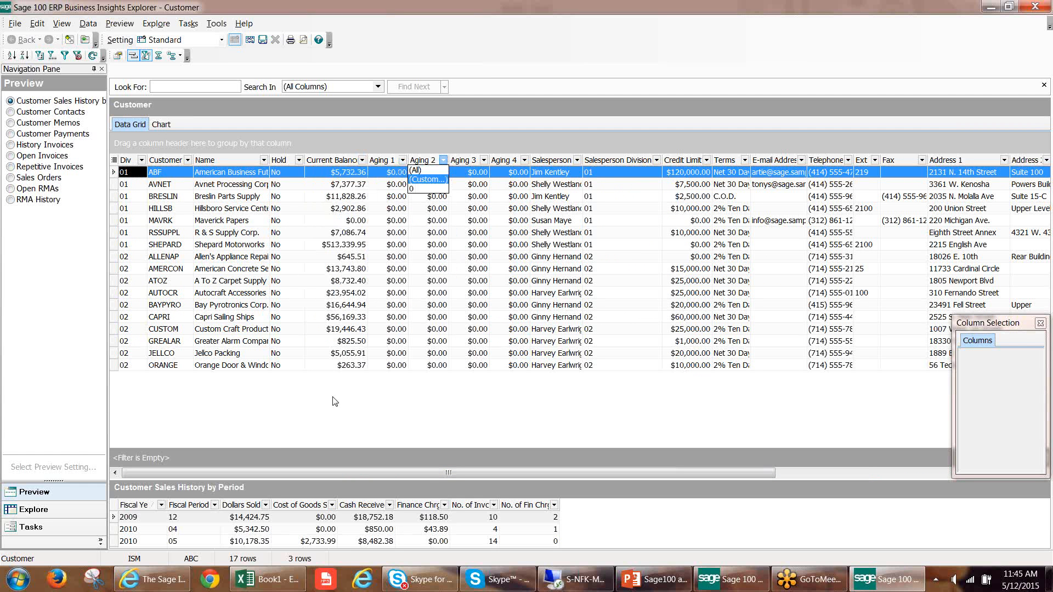
pyautogui.click(330, 417)
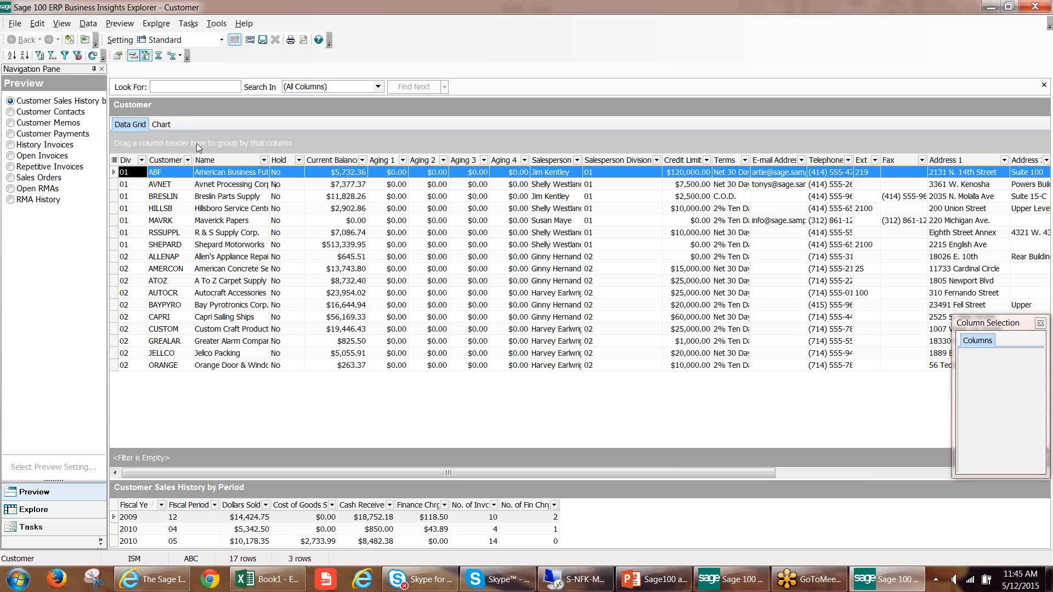
pyautogui.click(164, 127)
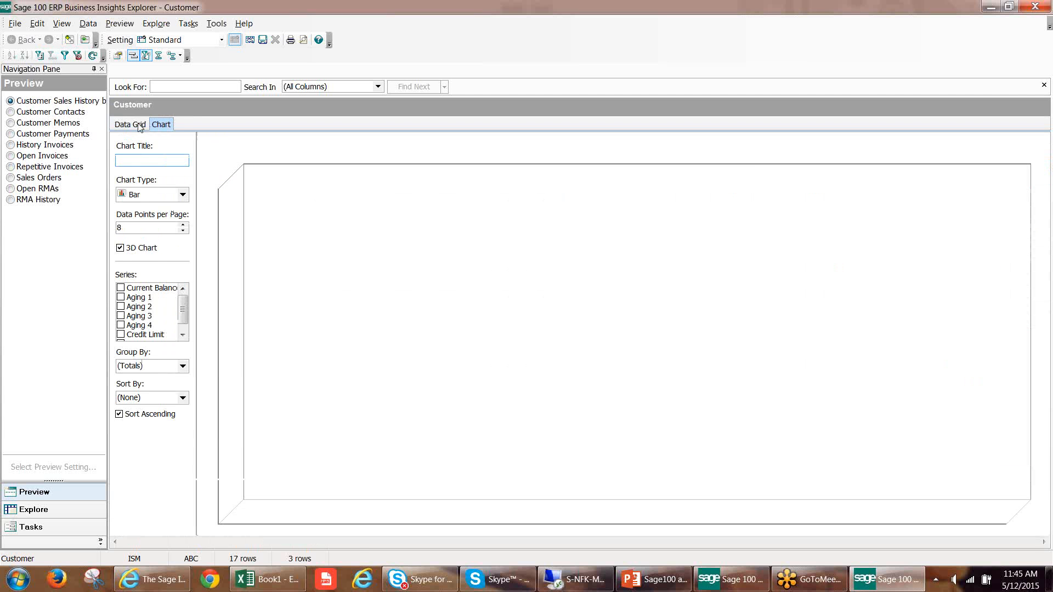
pyautogui.click(139, 126)
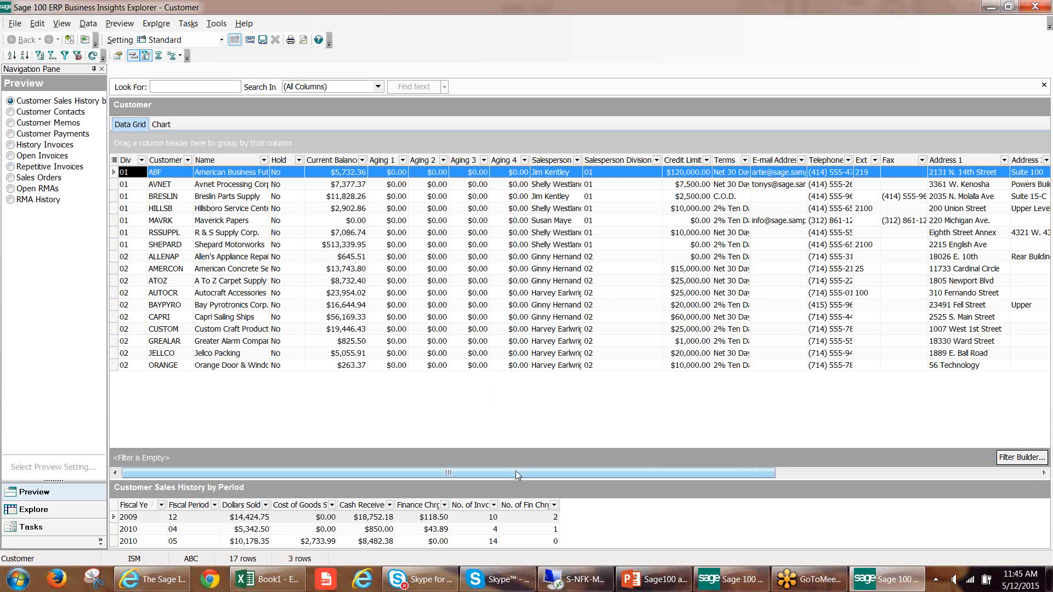
# Filter the customer grid to customers whose State is CA.
pyautogui.moveTo(518, 473); pyautogui.dragTo(779, 473)
pyautogui.click(791, 159)
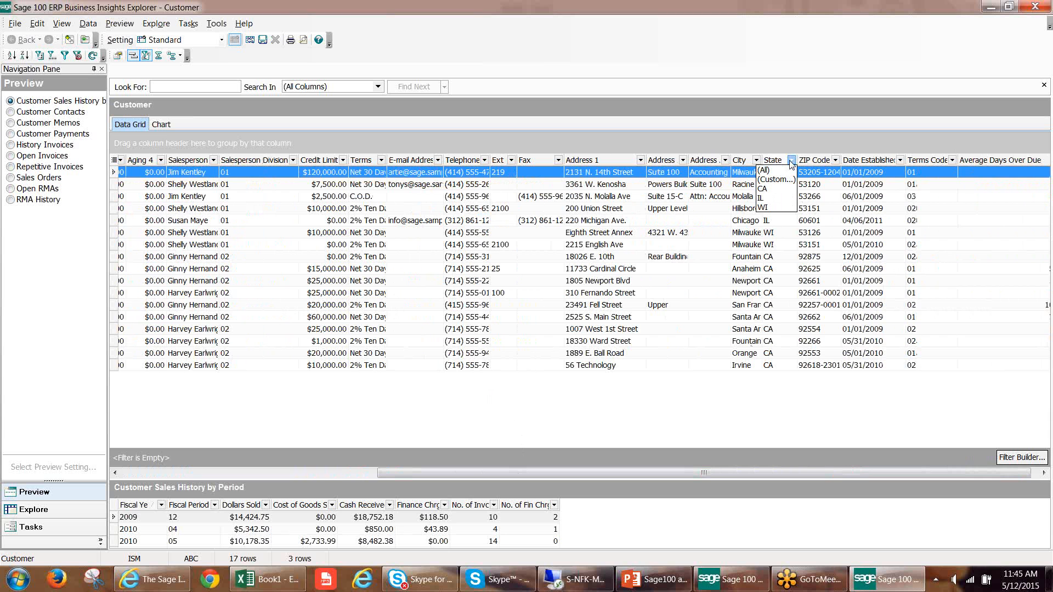
pyautogui.click(782, 189)
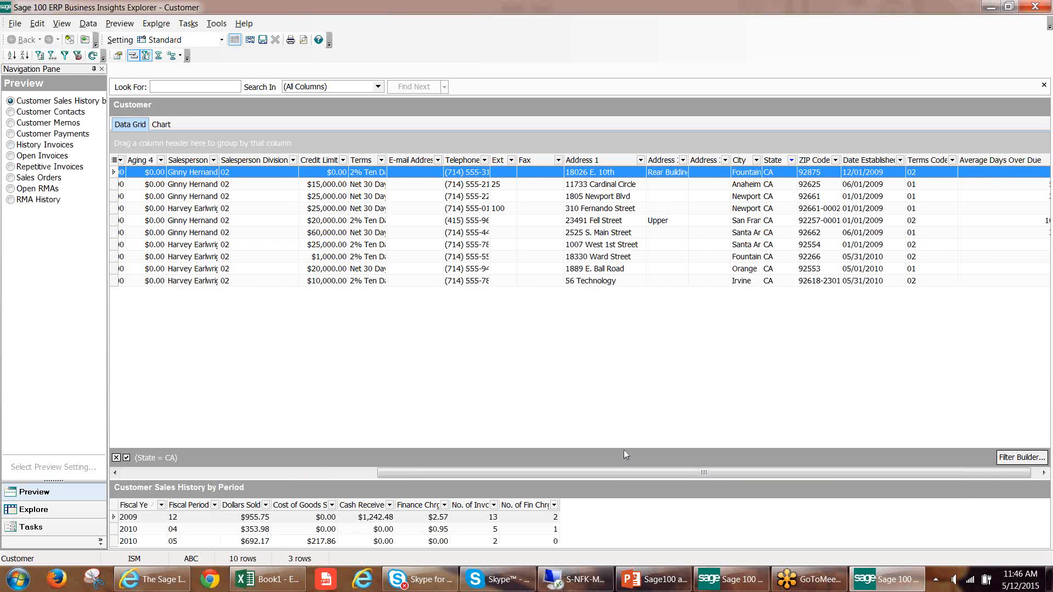
pyautogui.moveTo(621, 474); pyautogui.dragTo(310, 474)
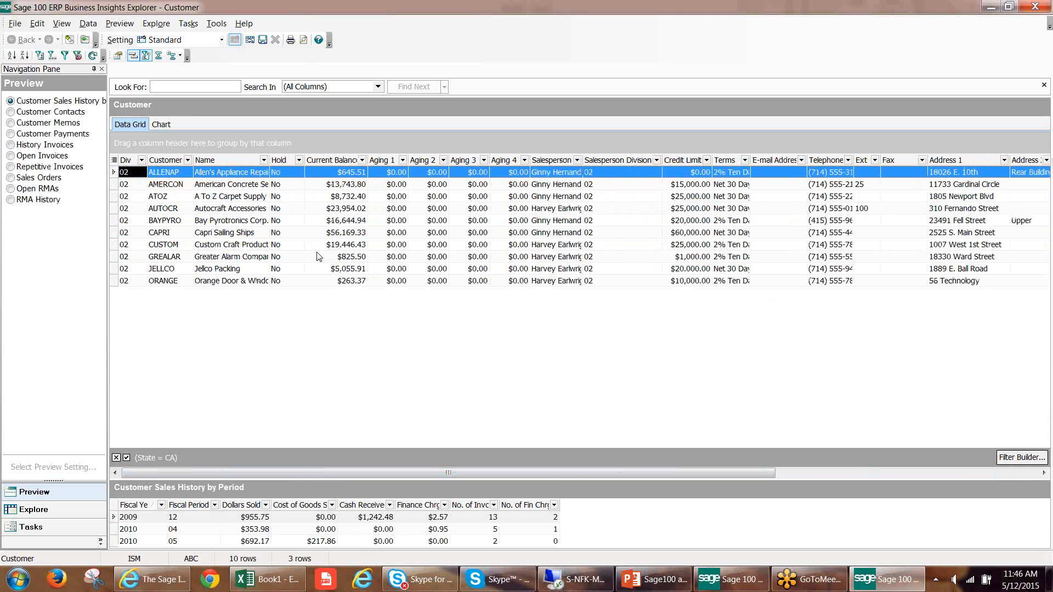
# Export the filtered customer grid to Microsoft Excel.
pyautogui.click(16, 25)
pyautogui.moveTo(110, 156)
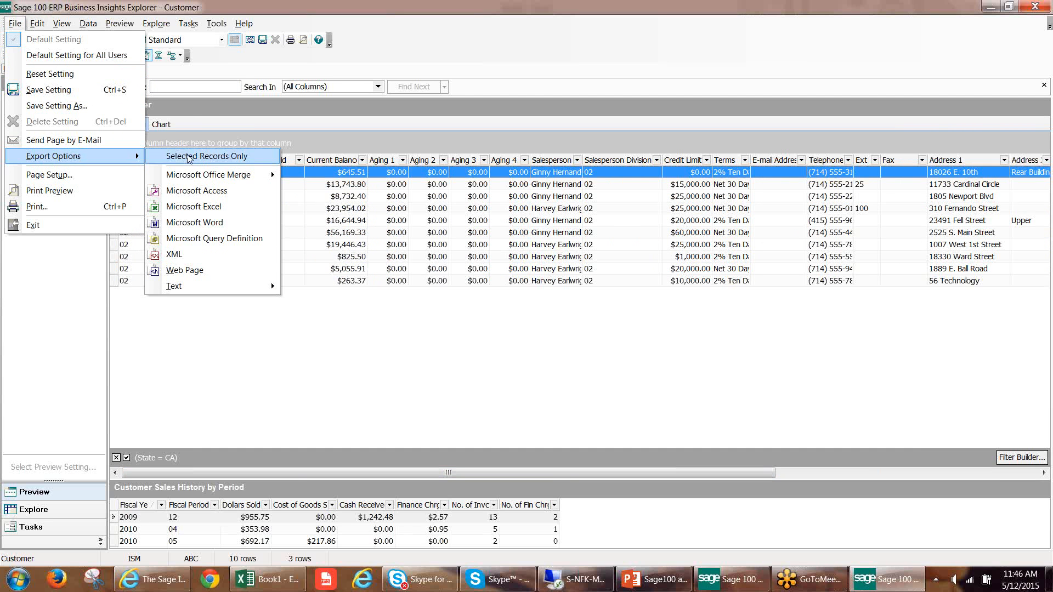
pyautogui.click(199, 207)
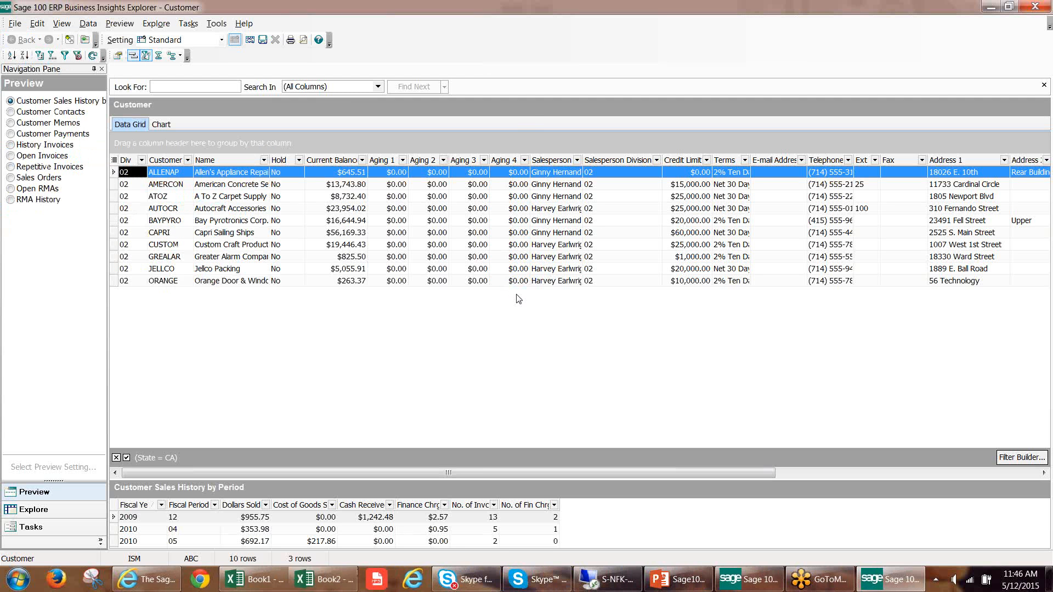
# Switch to the exported Book2 workbook in Excel, maximize it and autofit the Current Balance and Customer columns.
pyautogui.click(342, 585)
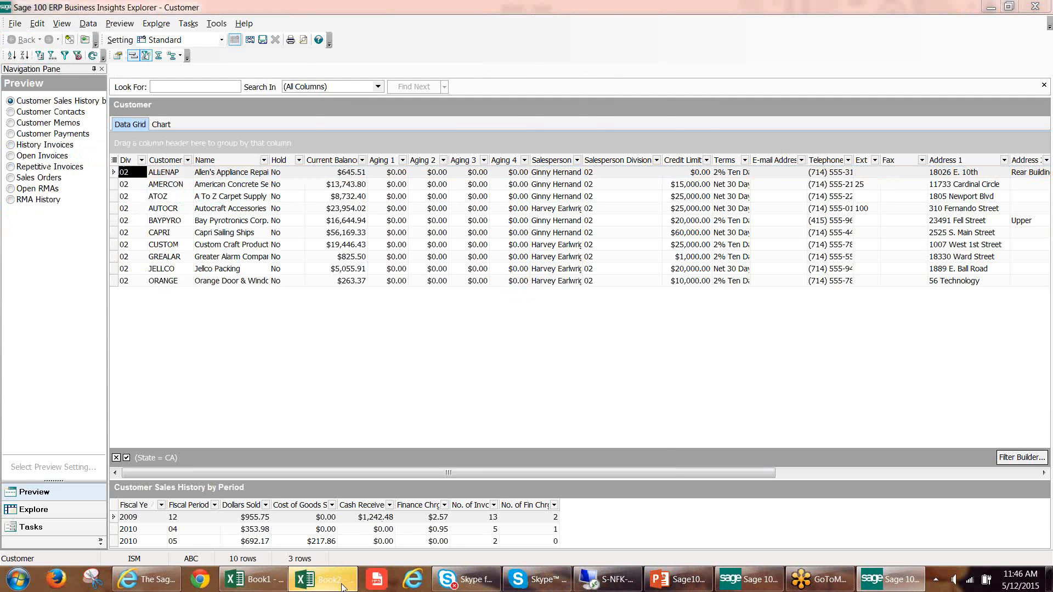
pyautogui.click(235, 344)
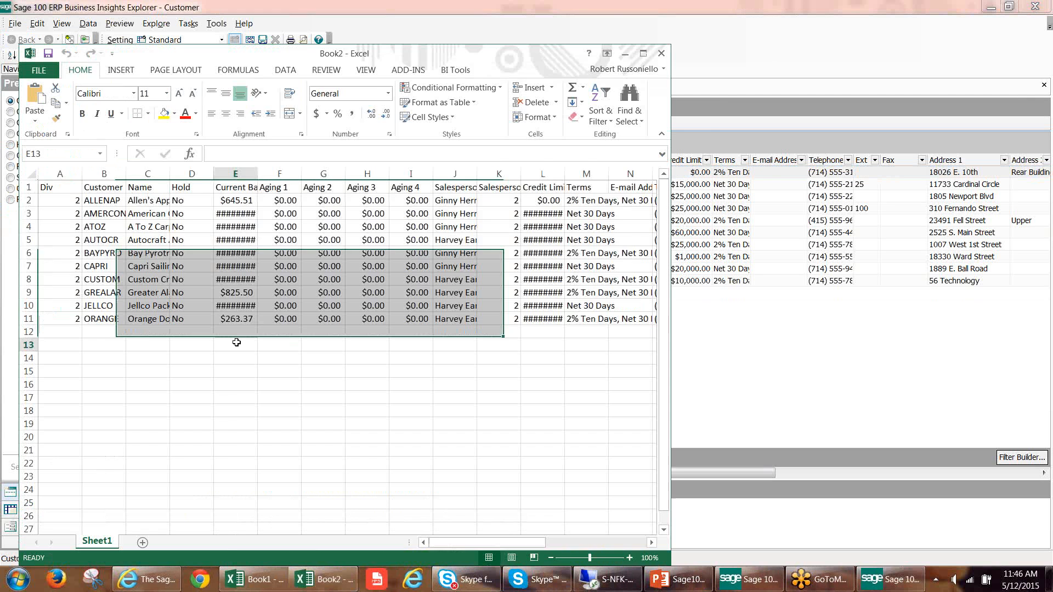
pyautogui.click(644, 53)
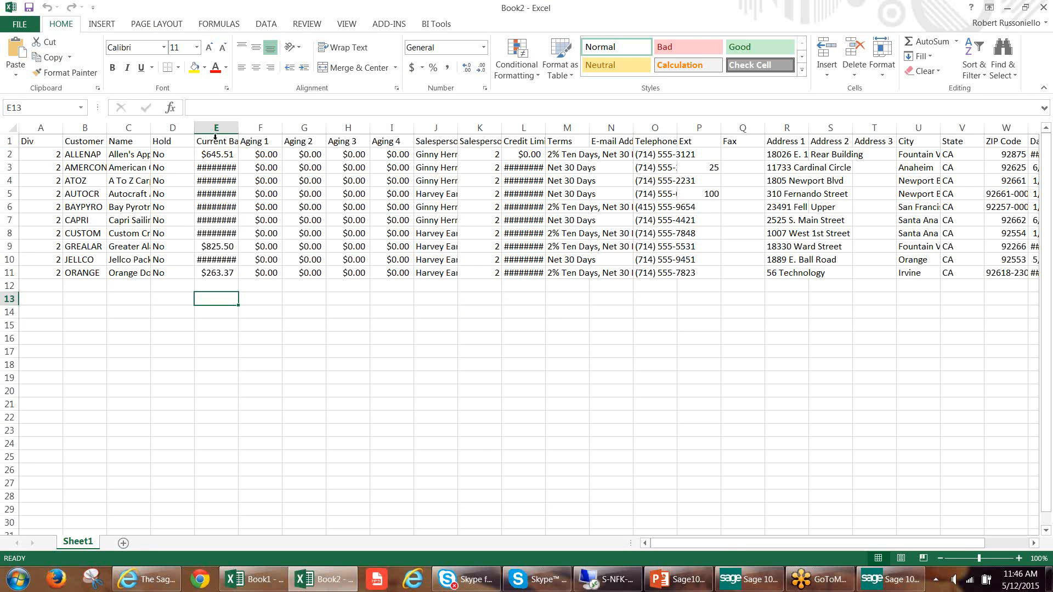
pyautogui.doubleClick(239, 127)
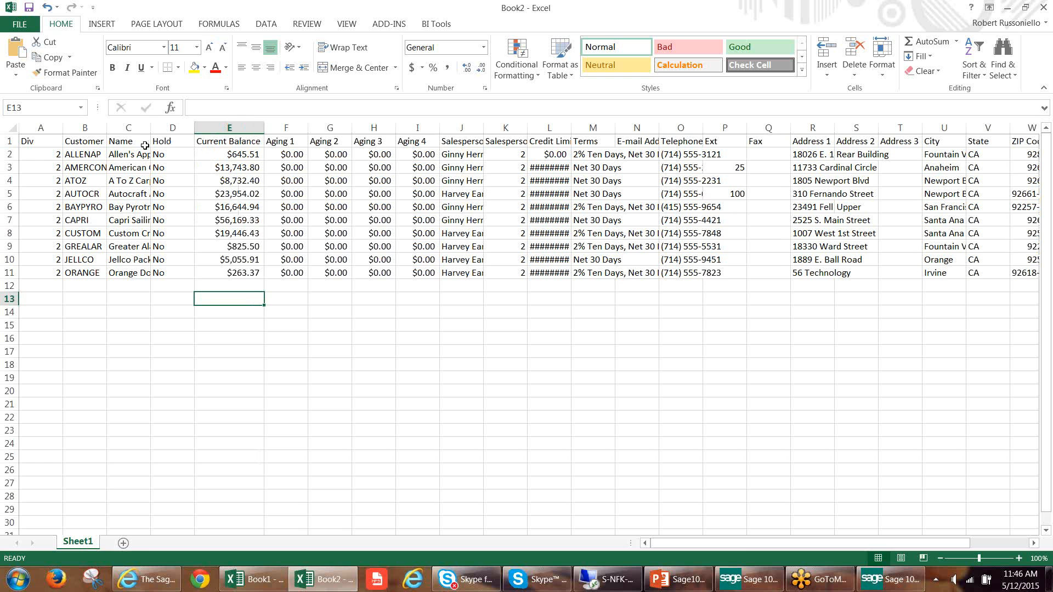
pyautogui.doubleClick(107, 127)
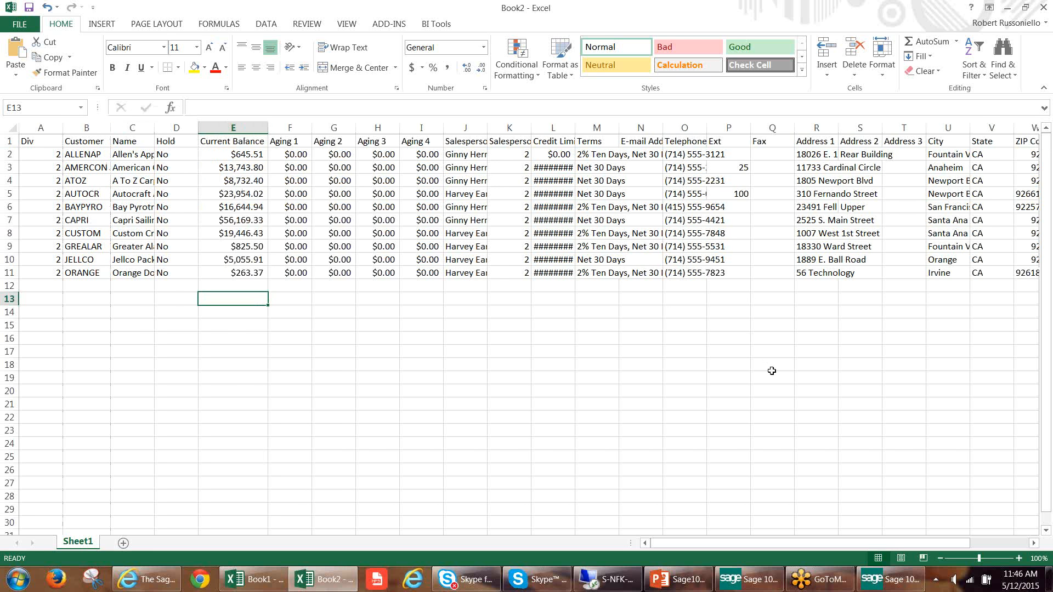
# Switch back to Business Insights Explorer and save the filtered view as a public setting named CA Customers.
pyautogui.click(875, 578)
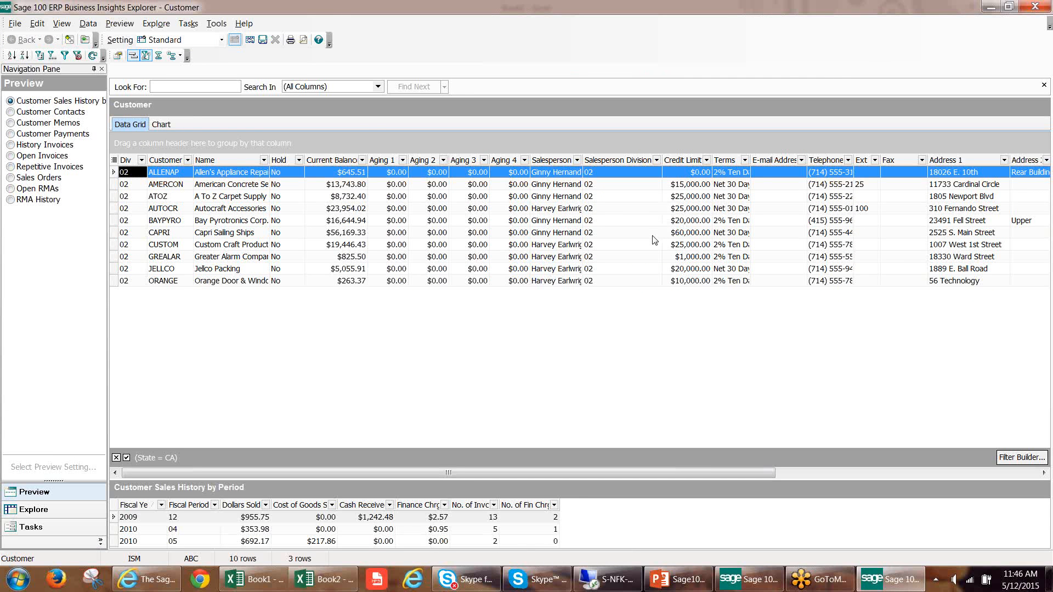
pyautogui.click(263, 40)
pyautogui.write('CA Customers')
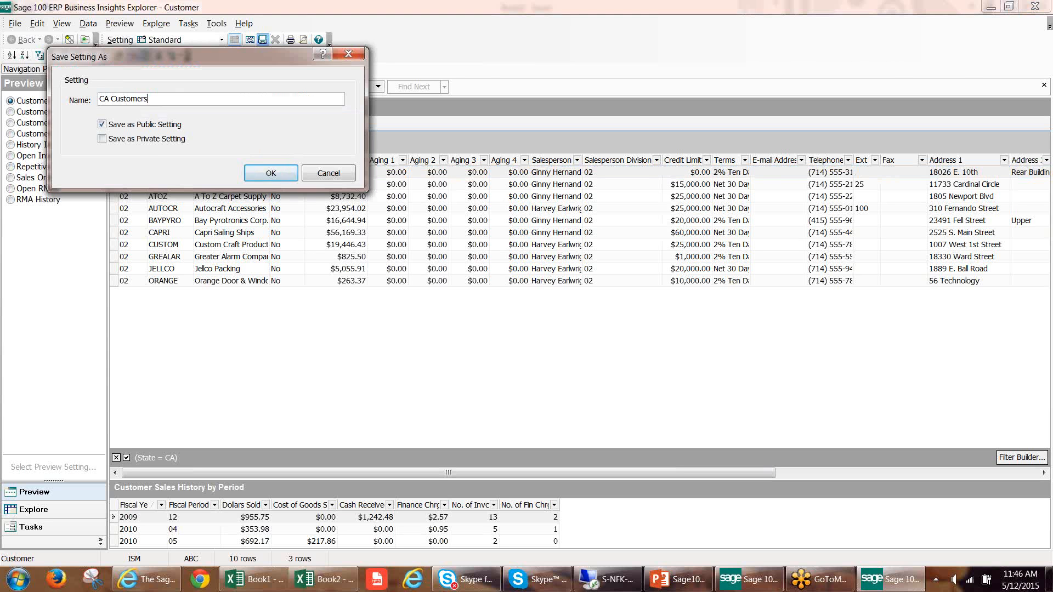
pyautogui.press('Return')
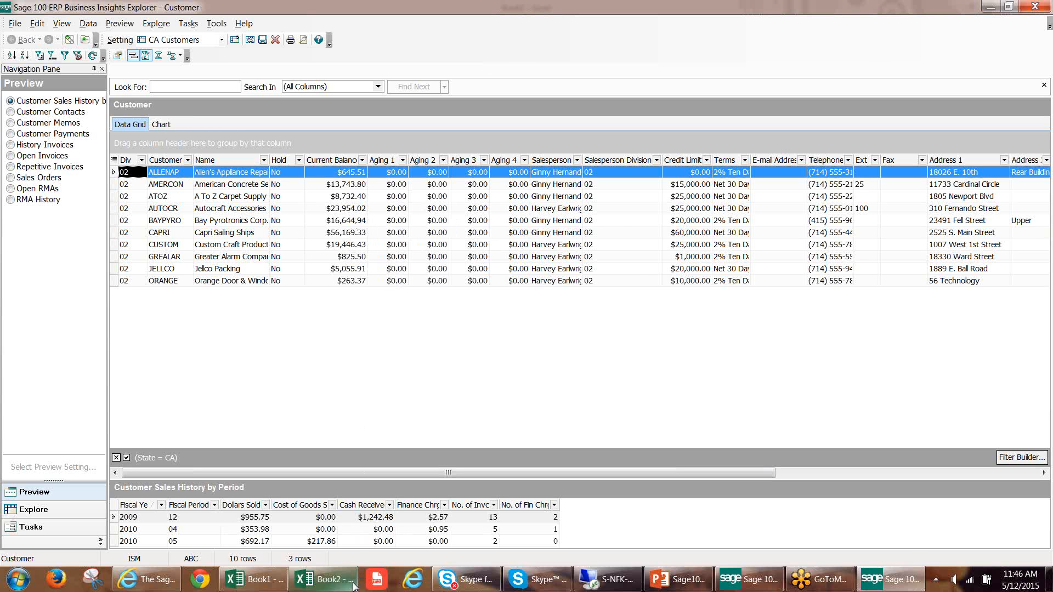
# Look at the exported customers in the Excel workbook Book2 again and return to the Explorer customer view.
pyautogui.click(326, 579)
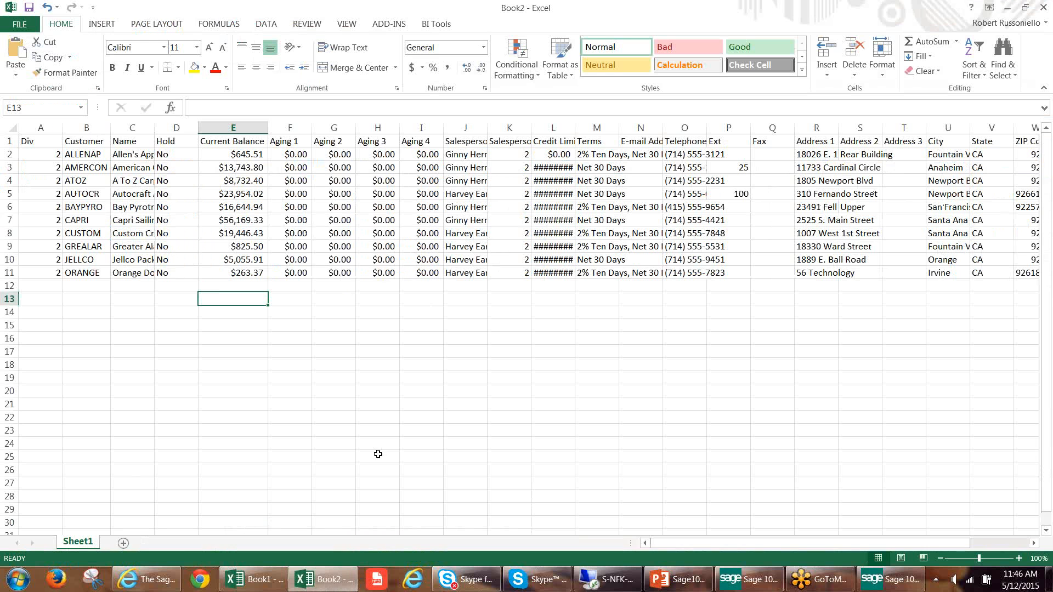
pyautogui.click(337, 590)
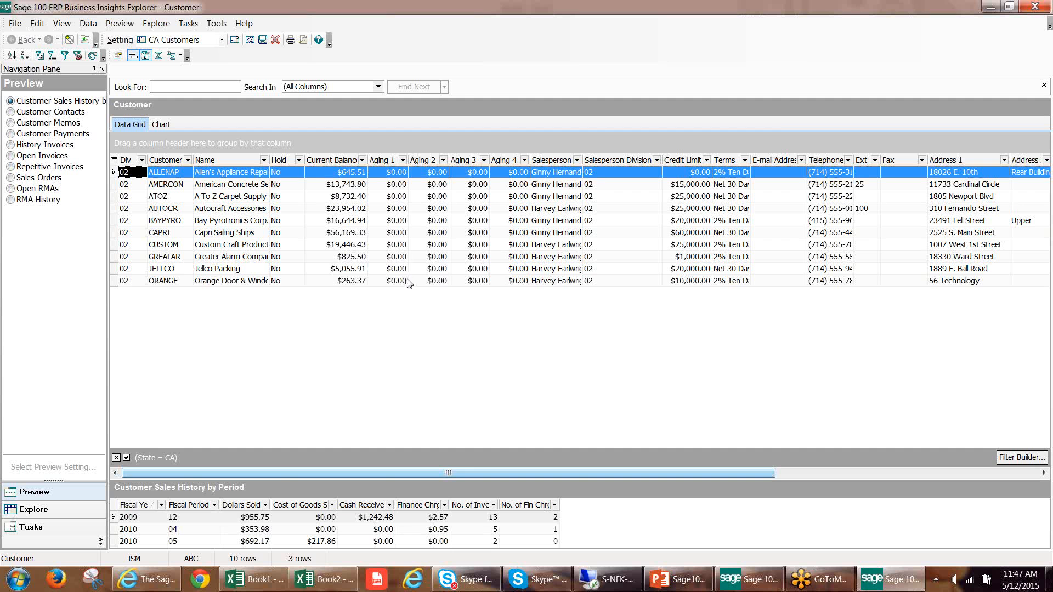
# Close the Explorer customer view, switch to the Book2 workbook in Excel and add a new blank worksheet.
pyautogui.click(1033, 7)
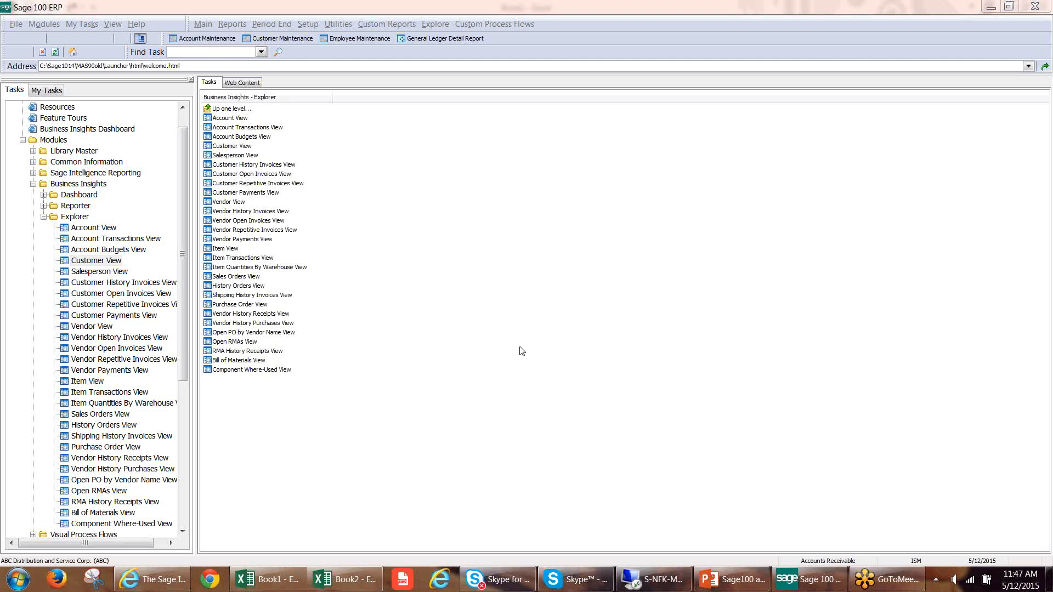
pyautogui.click(342, 581)
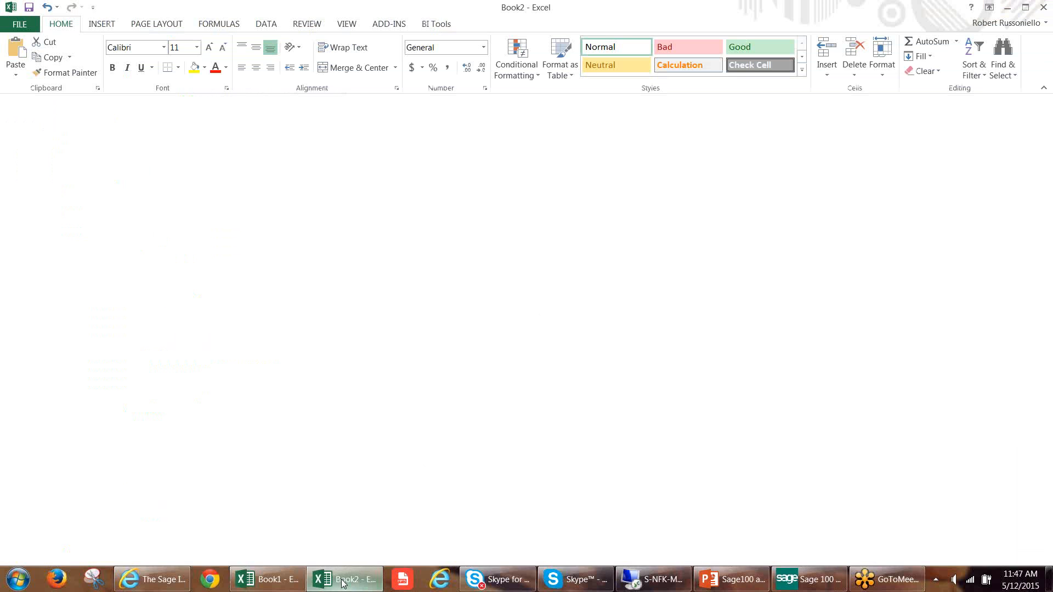
pyautogui.click(121, 542)
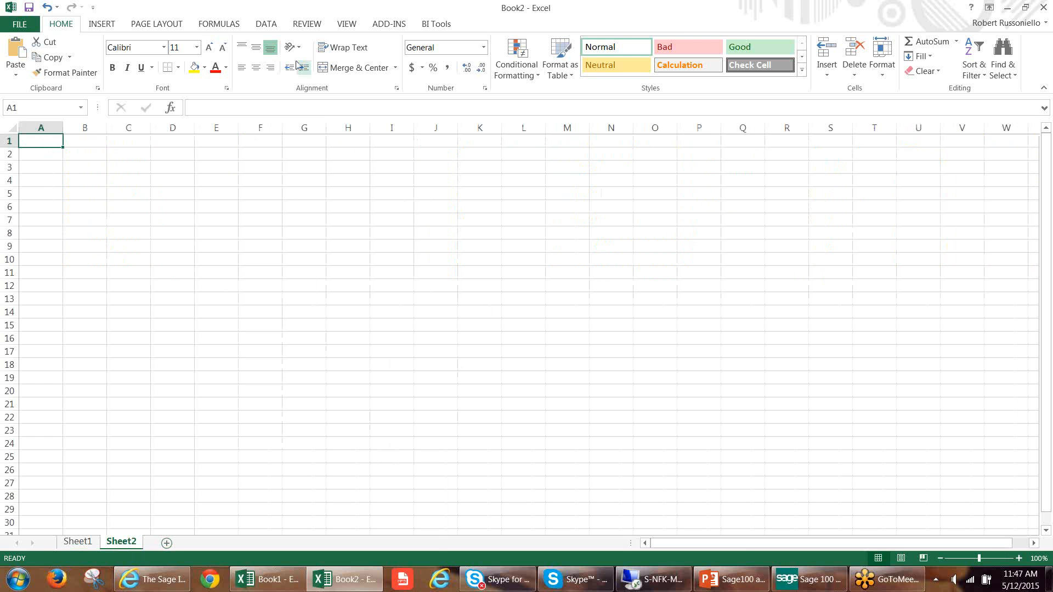
pyautogui.click(269, 24)
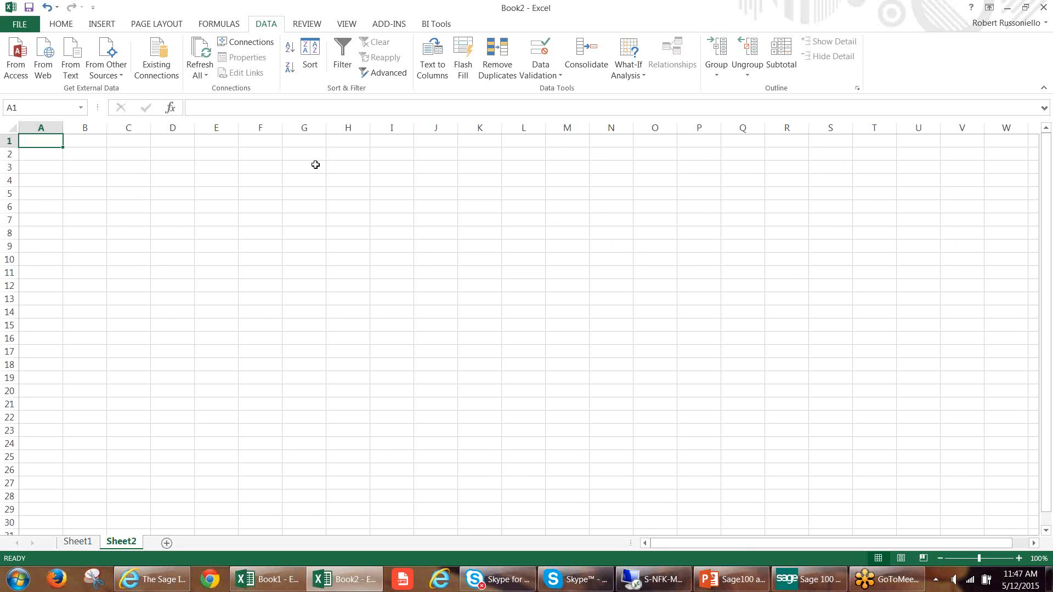
pyautogui.click(106, 66)
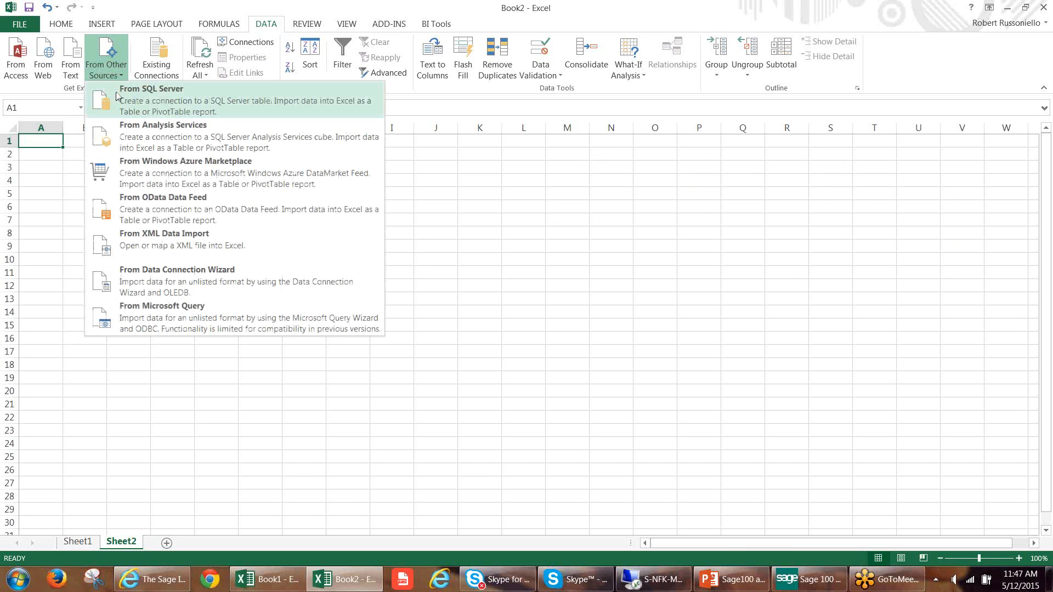
pyautogui.click(123, 312)
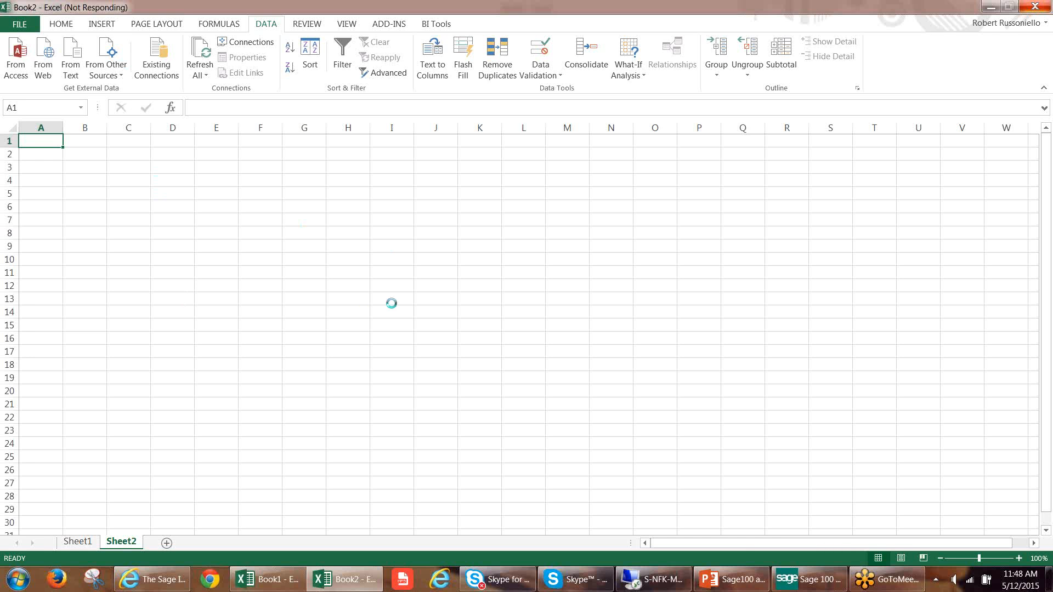
pyautogui.click(991, 8)
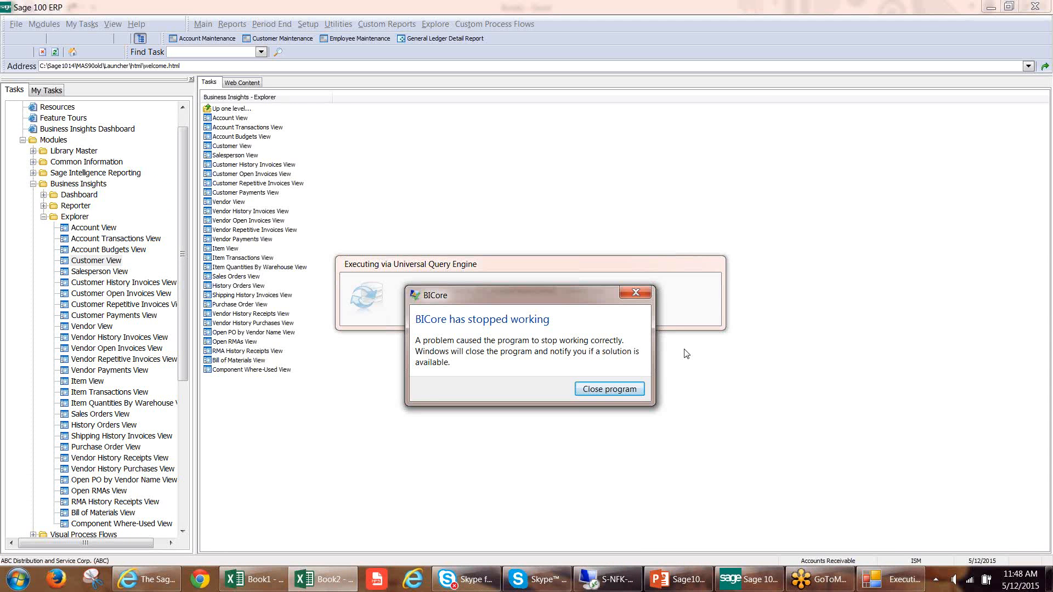
pyautogui.click(630, 389)
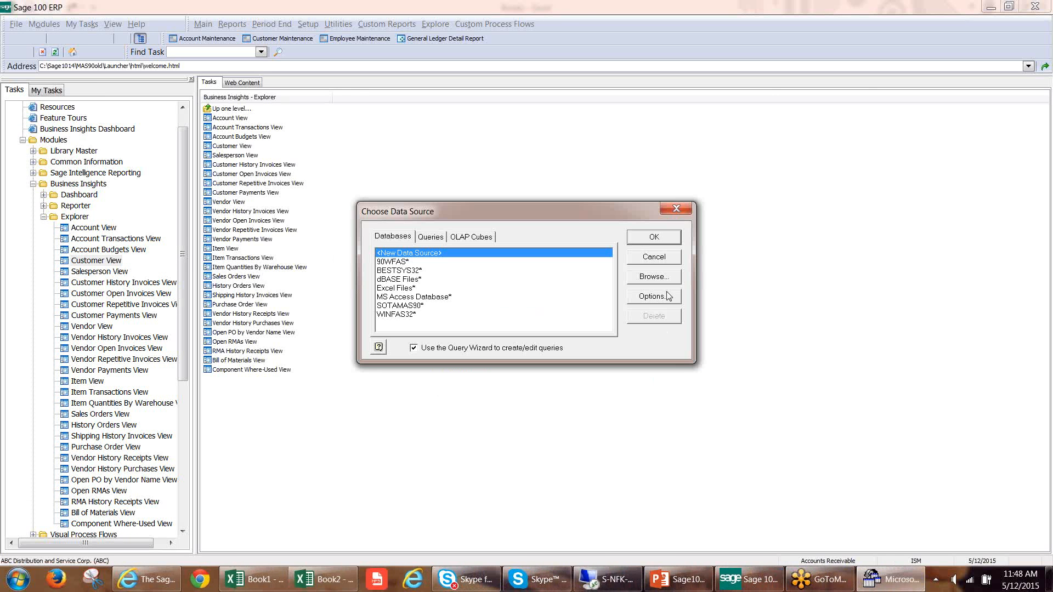
pyautogui.click(885, 583)
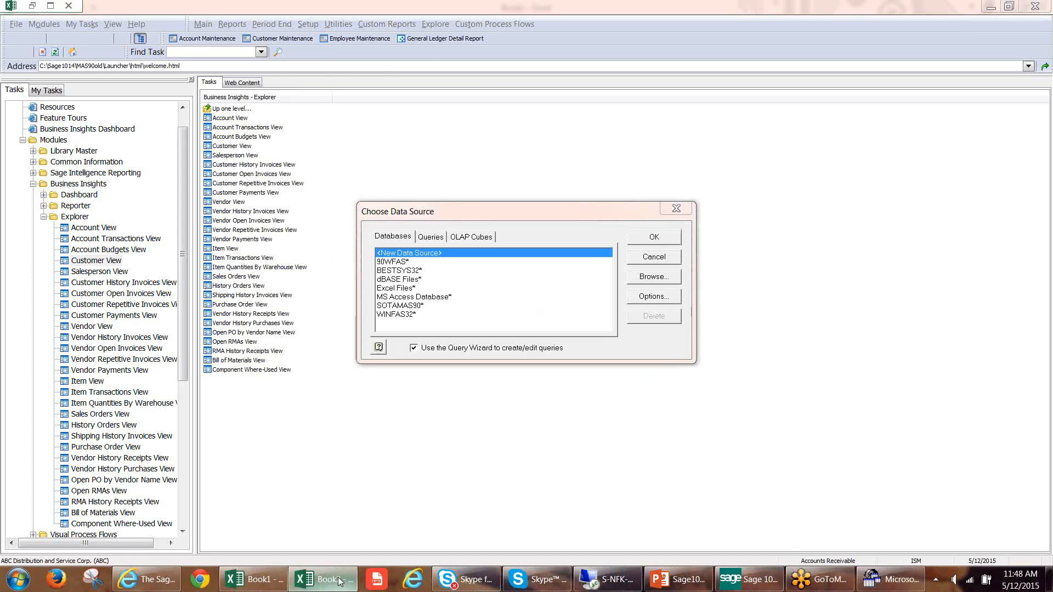
pyautogui.click(885, 582)
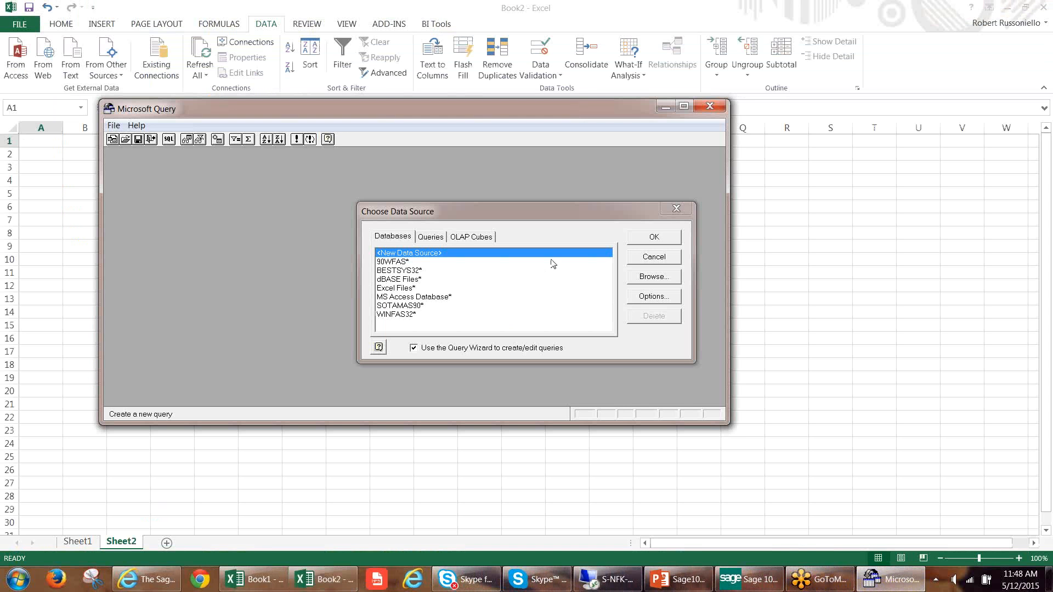
pyautogui.click(668, 213)
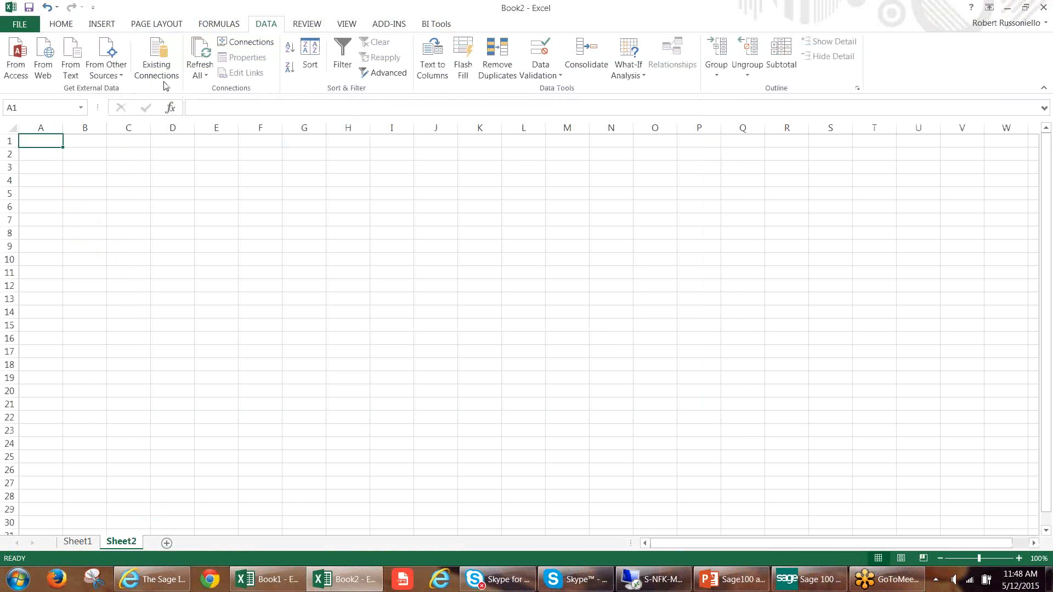
# Start an external data import through Microsoft Query with the SOTAMAS90 database as the data source.
pyautogui.click(106, 64)
pyautogui.click(186, 318)
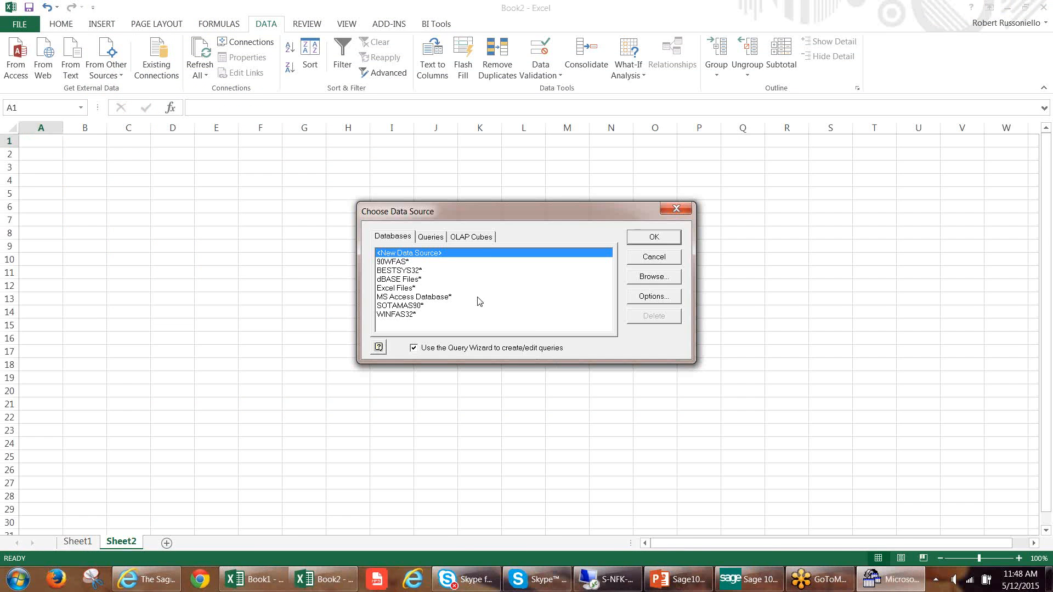
pyautogui.click(403, 305)
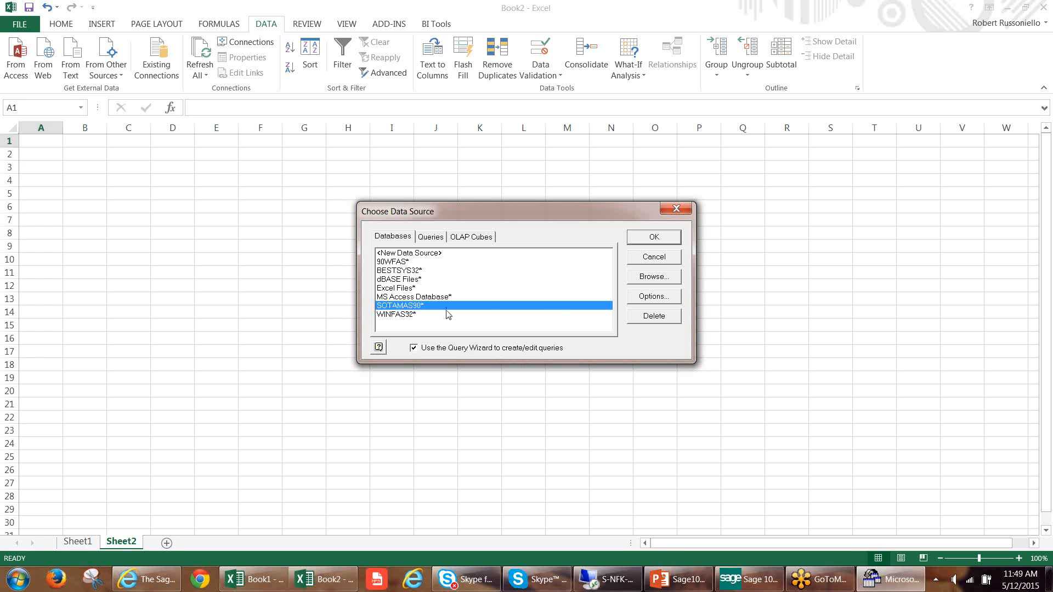
pyautogui.click(657, 238)
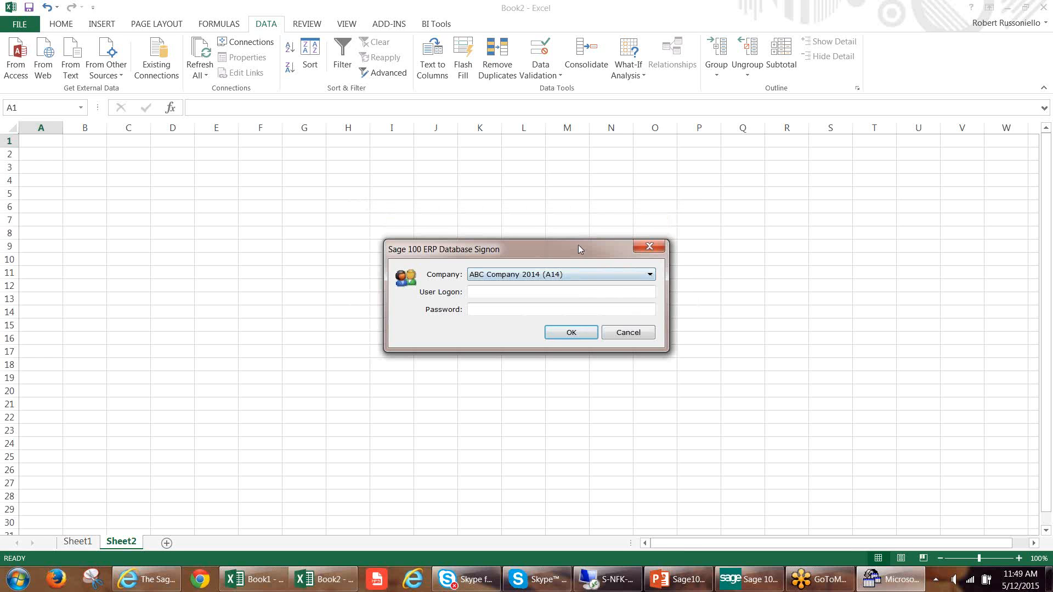
# Sign on to the Sage 100 database for ABC Distribution and Service Corp. (ABC) with the user logon and account password.
pyautogui.moveTo(580, 250); pyautogui.dragTo(486, 240)
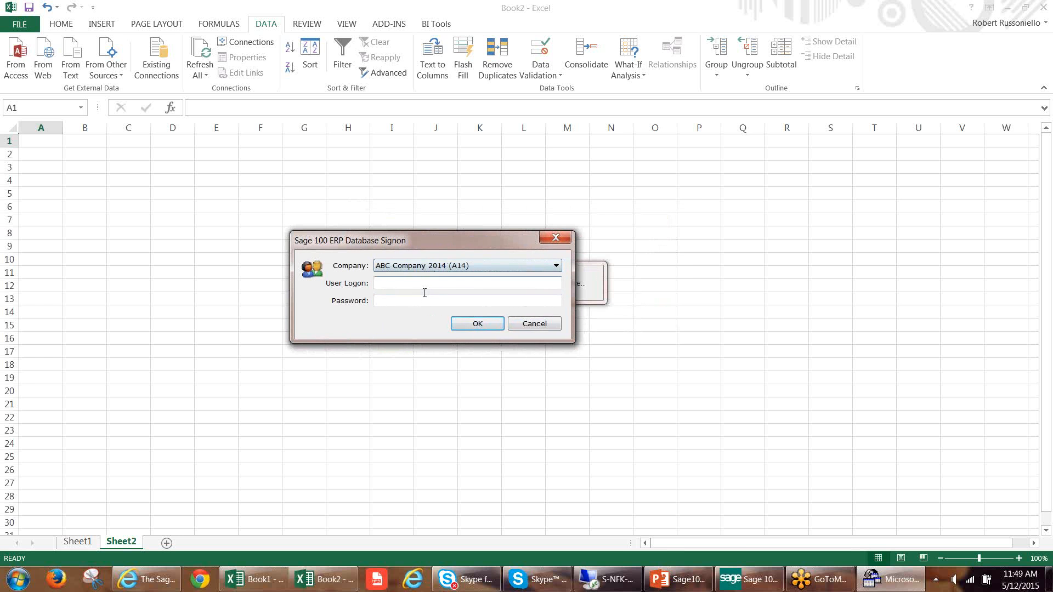
pyautogui.click(549, 271)
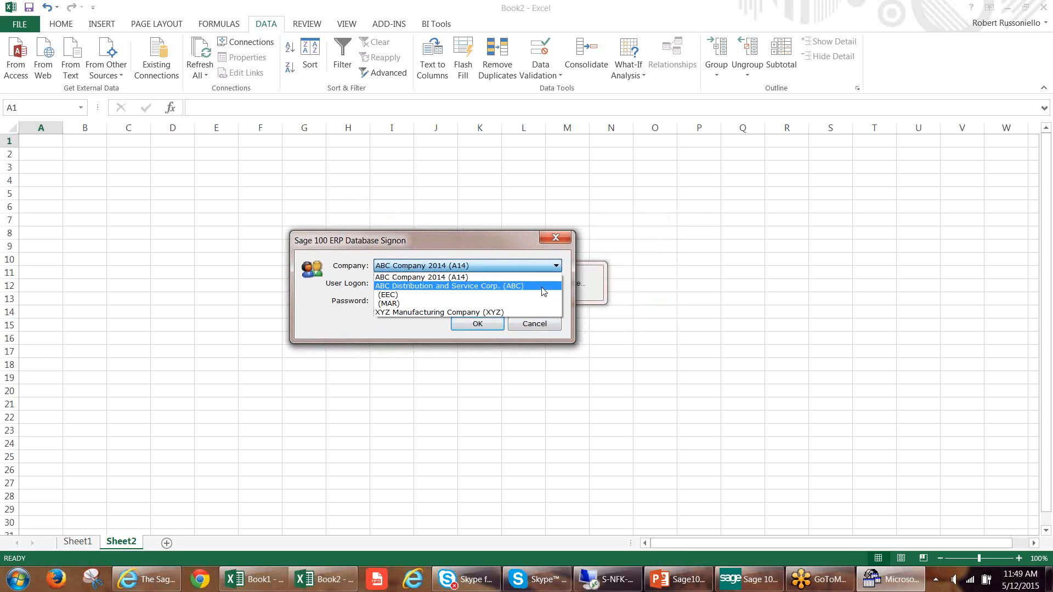
pyautogui.click(543, 291)
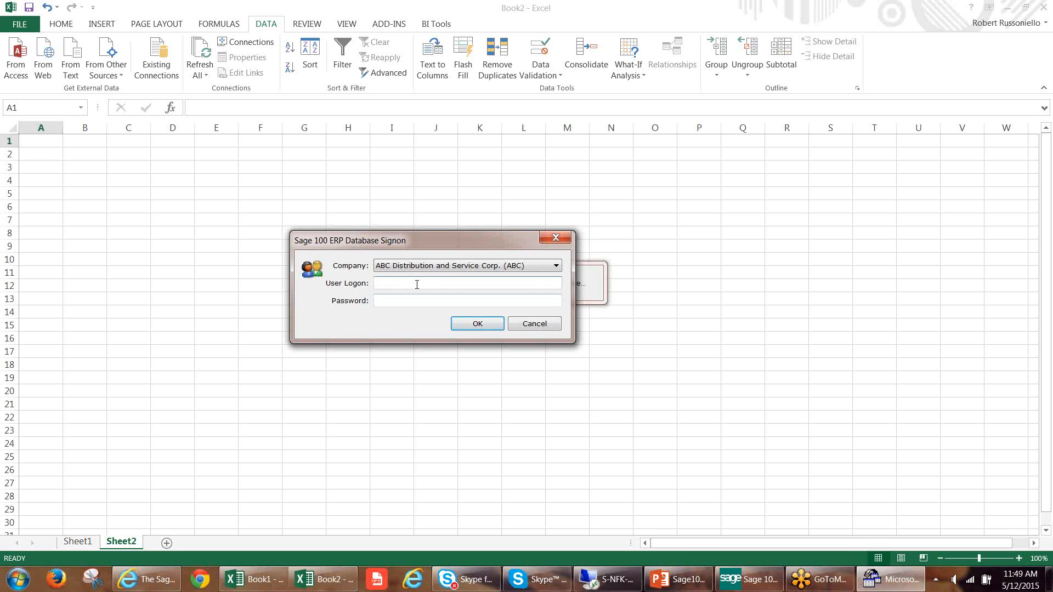
pyautogui.write('ism')
pyautogui.press('Tab')
pyautogui.write('•••••••')
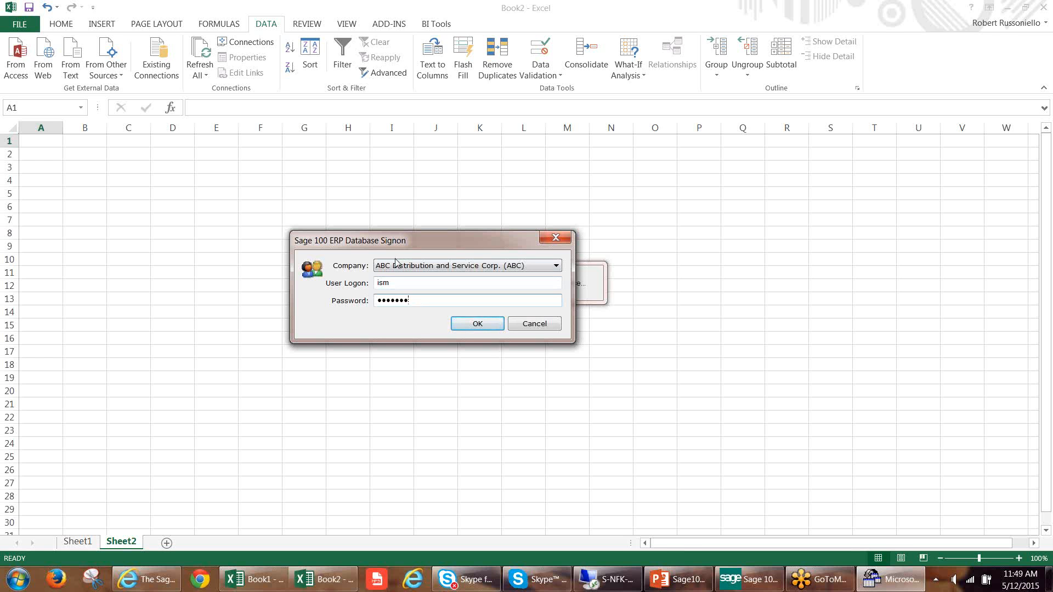
pyautogui.click(478, 323)
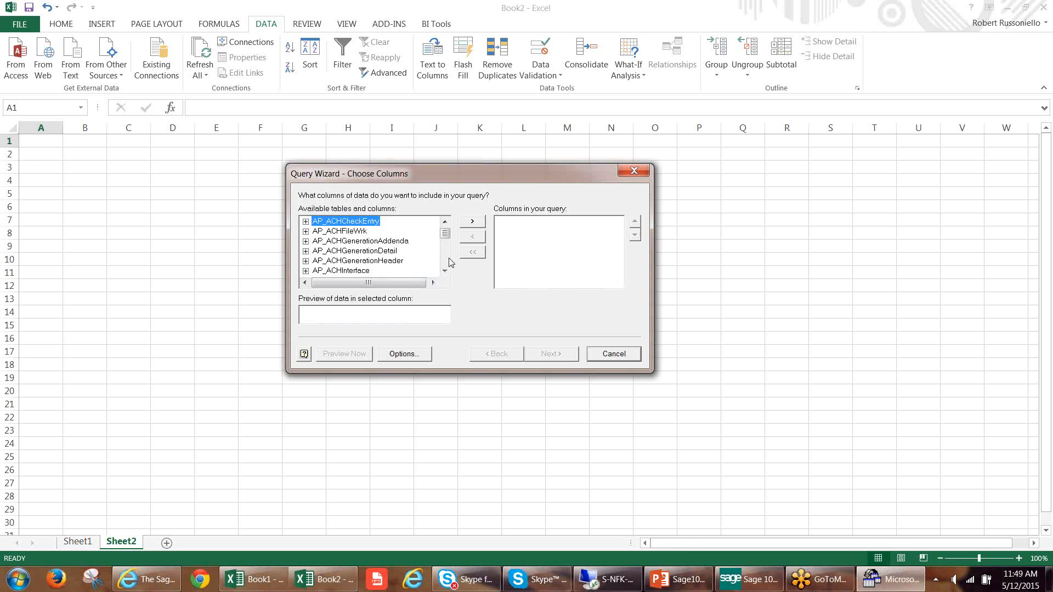
# Find the AR_Customer table among the available tables and add all its columns to the query.
pyautogui.moveTo(445, 233)
pyautogui.mouseDown()
pyautogui.moveTo(445, 251)
pyautogui.moveTo(446, 236)
pyautogui.mouseUp()
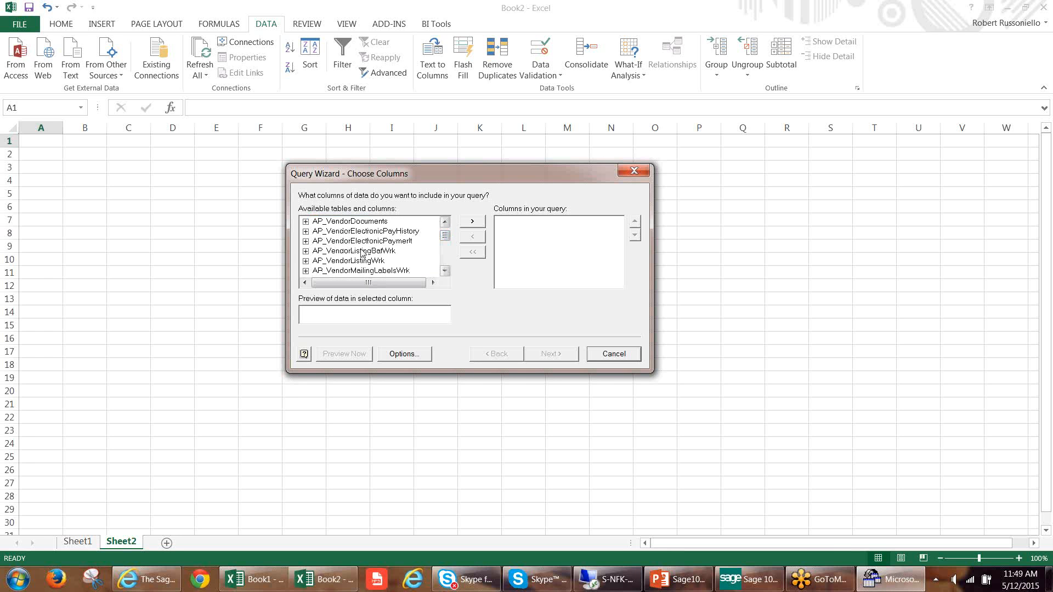
pyautogui.click(349, 250)
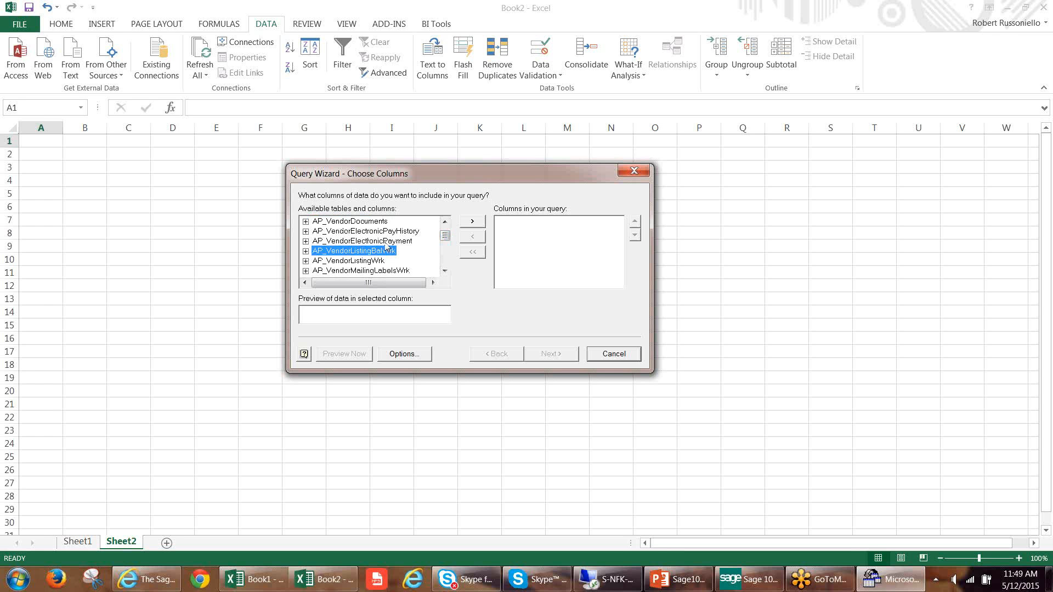
pyautogui.press('Down')
pyautogui.press('Down')
pyautogui.press('Down')
pyautogui.press('Down')
pyautogui.press('Down')
pyautogui.press('Down')
pyautogui.press('Down')
pyautogui.press('Down')
pyautogui.press('Down')
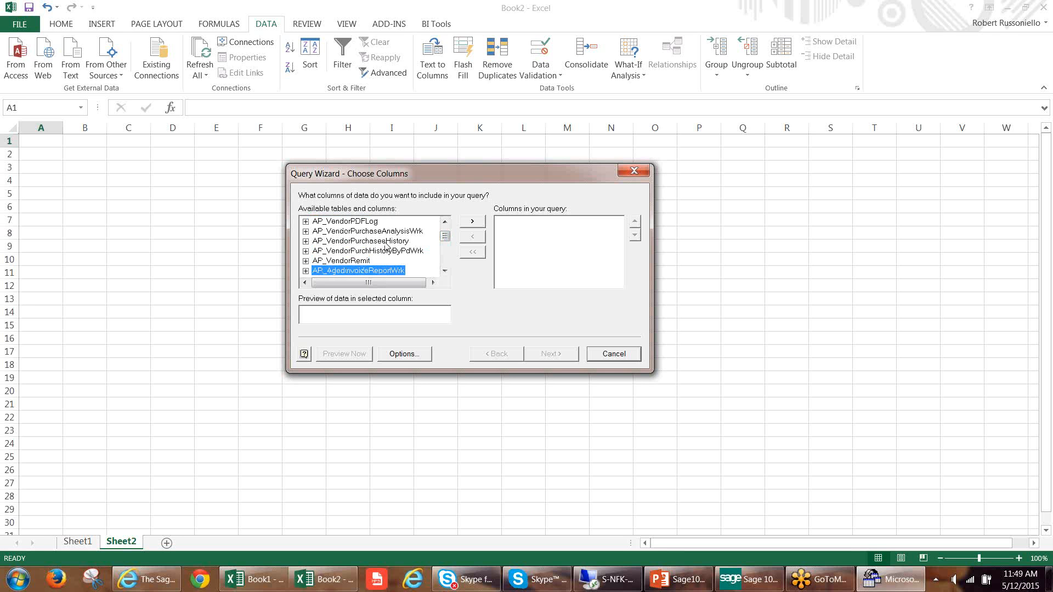
pyautogui.scroll(-5, 387, 247)
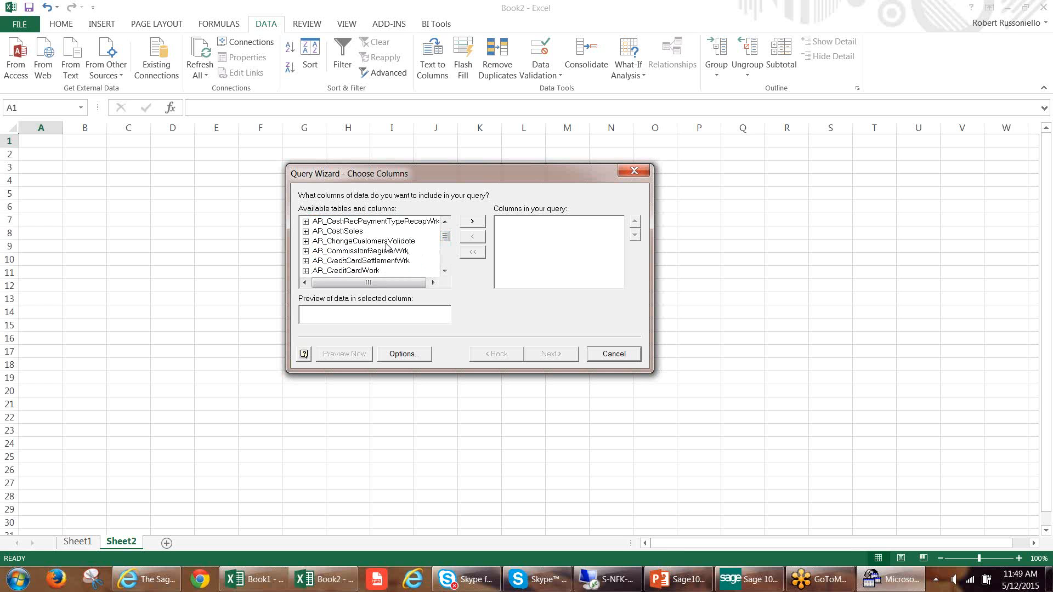
pyautogui.scroll(-1, 387, 247)
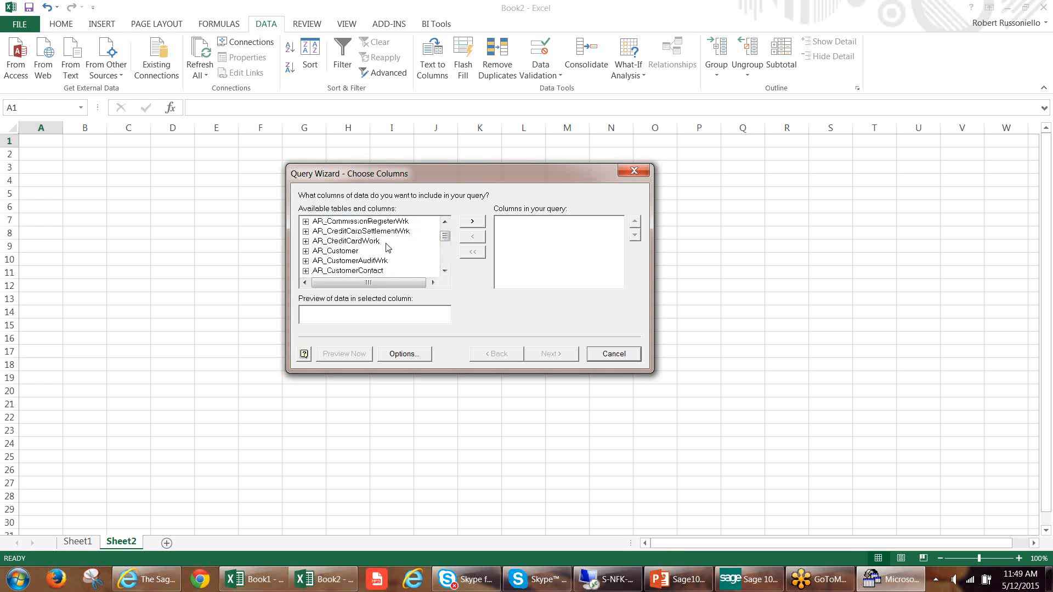
pyautogui.click(326, 252)
pyautogui.click(306, 251)
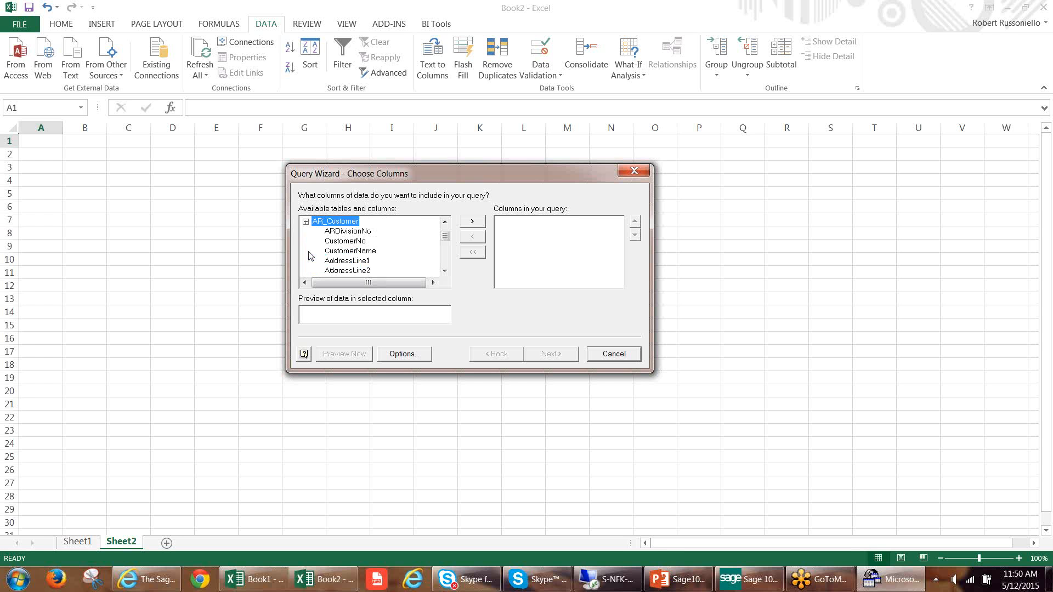
pyautogui.click(475, 223)
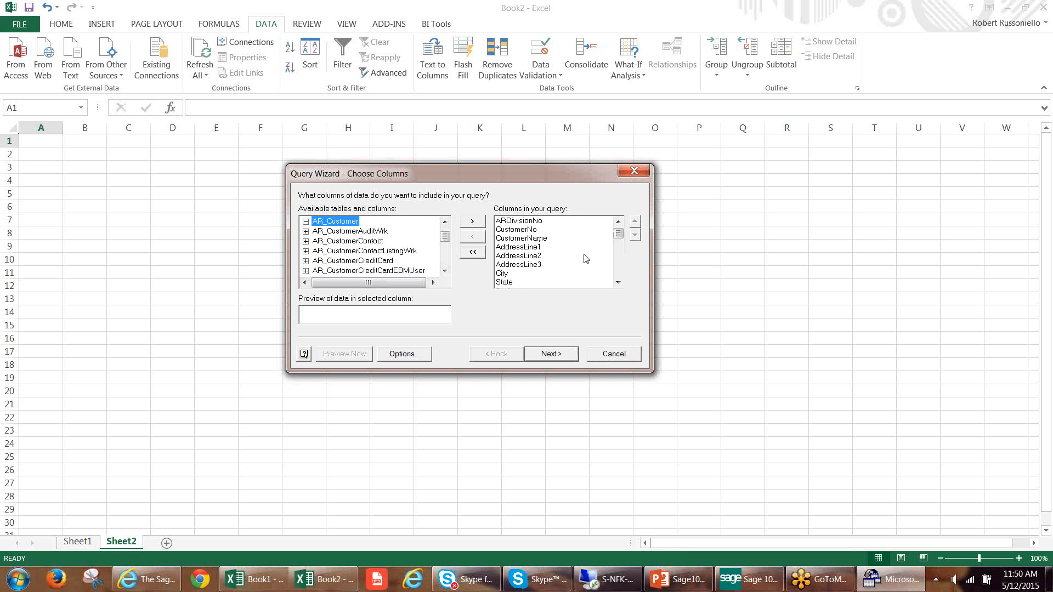
# Finish the query without filtering or sorting and import the data as a table at $A$1 of the existing worksheet.
pyautogui.moveTo(618, 234)
pyautogui.mouseDown()
pyautogui.moveTo(623, 278)
pyautogui.moveTo(623, 230)
pyautogui.mouseUp()
pyautogui.click(552, 353)
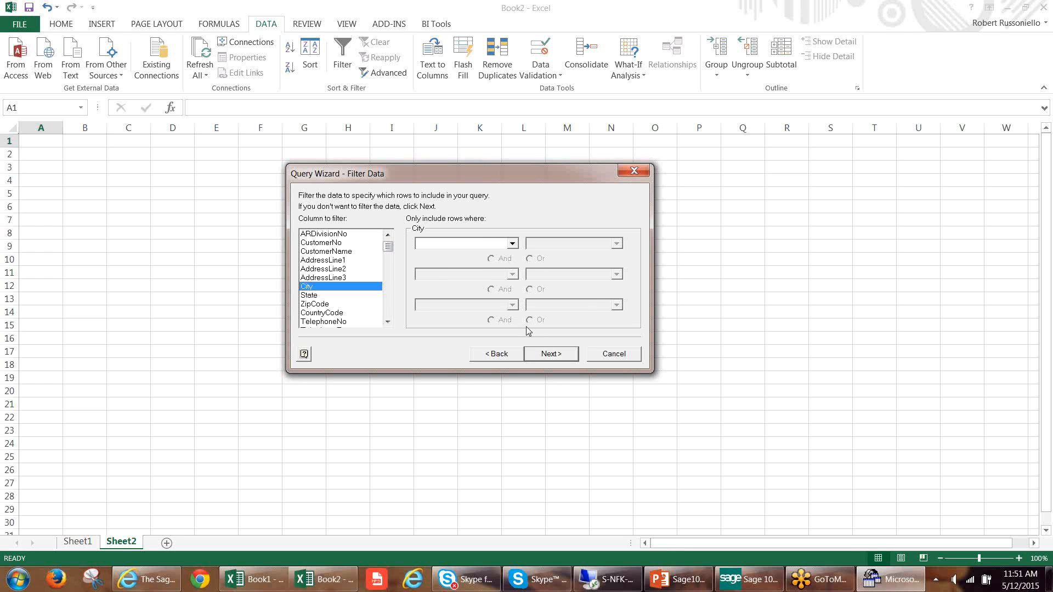
pyautogui.click(553, 353)
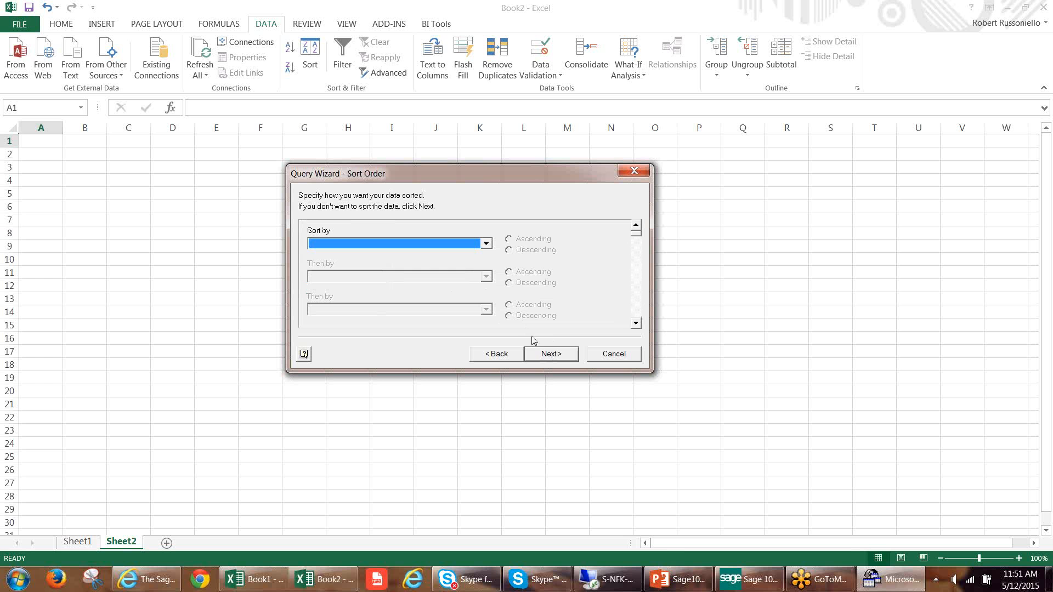
pyautogui.click(565, 354)
pyautogui.click(555, 355)
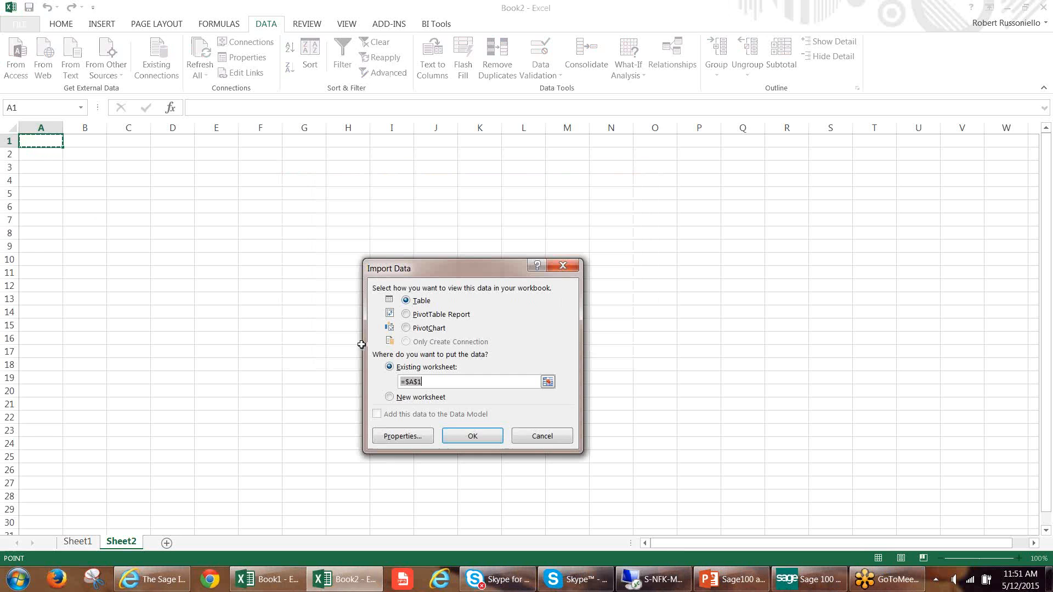
pyautogui.click(475, 435)
# Sign on again to ABC Distribution and Service Corp. (ABC) with the user logon and password to run the import.
pyautogui.click(590, 277)
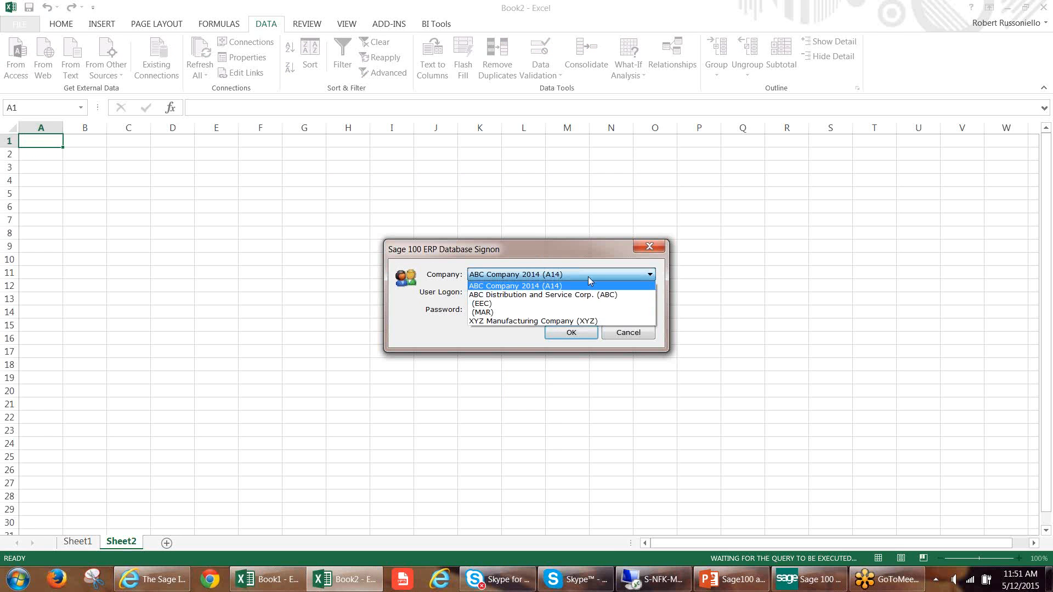
pyautogui.click(548, 294)
pyautogui.click(547, 291)
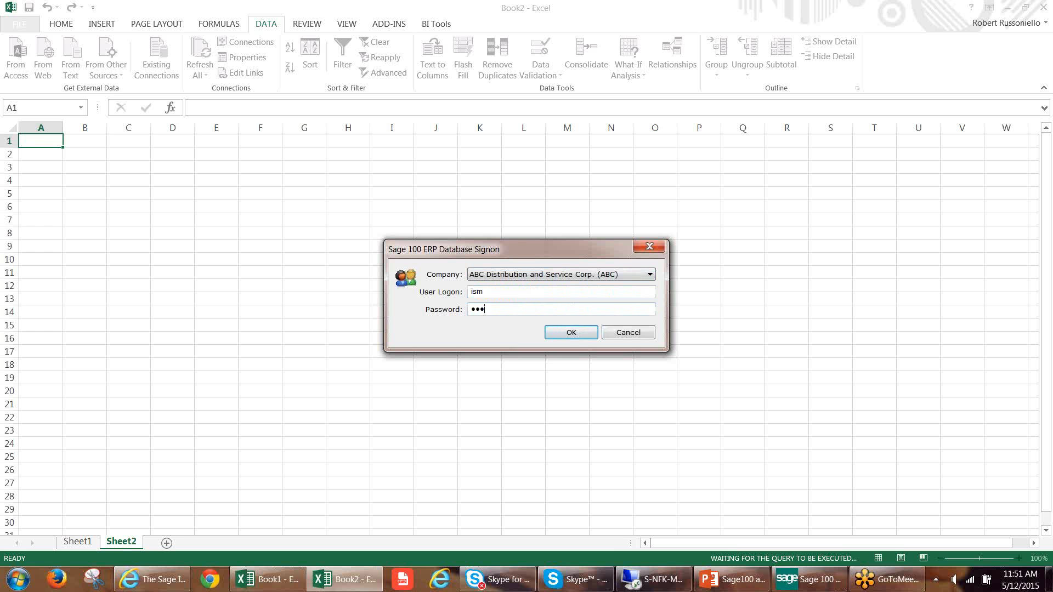
pyautogui.press('Return')
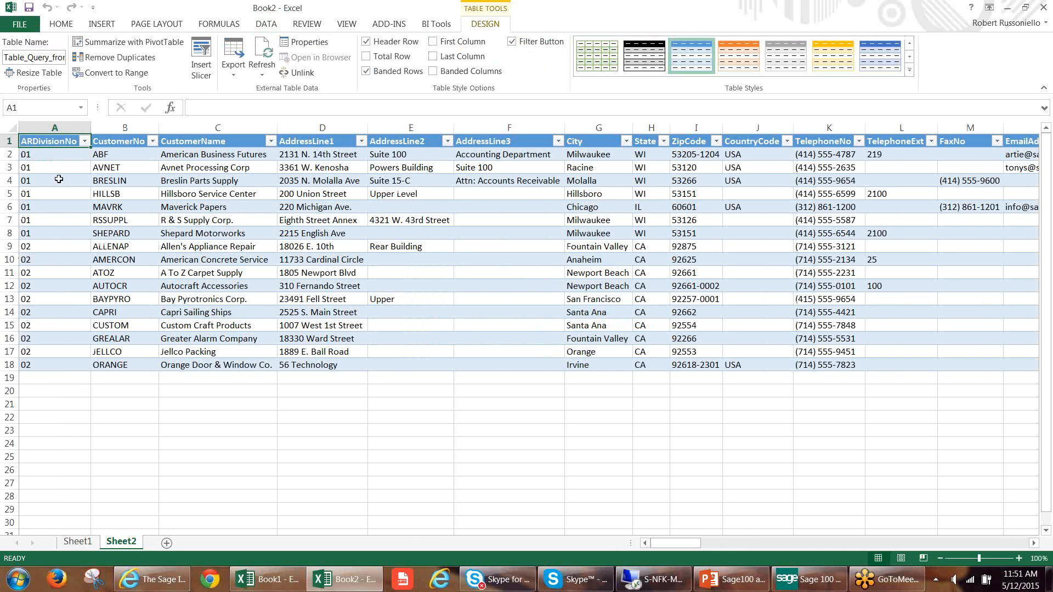
# Examine the imported customer table from the name and address fields across to the payment, balance and aging columns.
pyautogui.moveTo(56, 156); pyautogui.dragTo(805, 378)
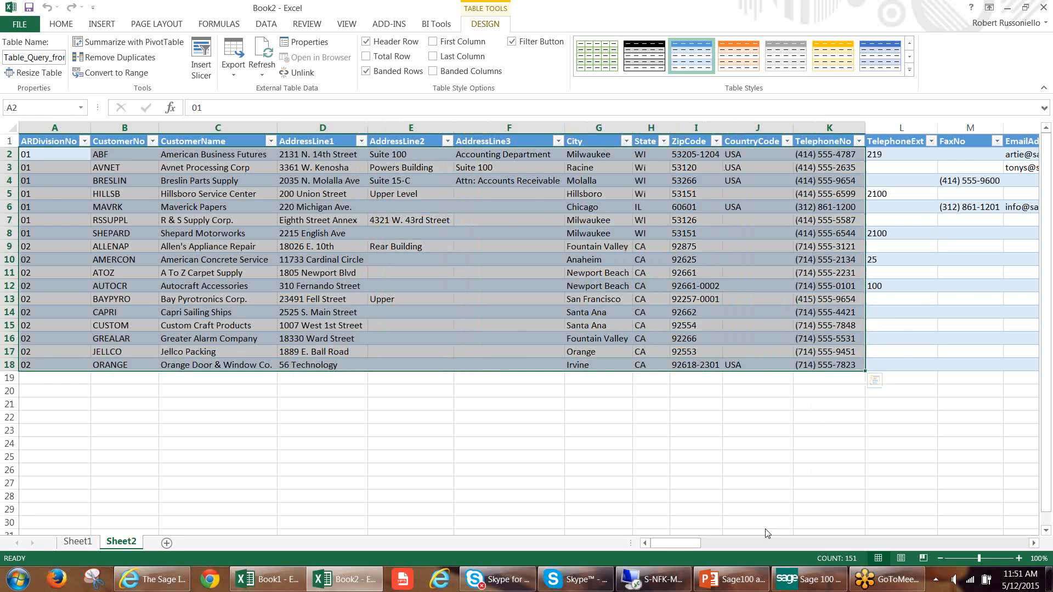
pyautogui.moveTo(682, 545); pyautogui.dragTo(926, 549)
pyautogui.click(701, 180)
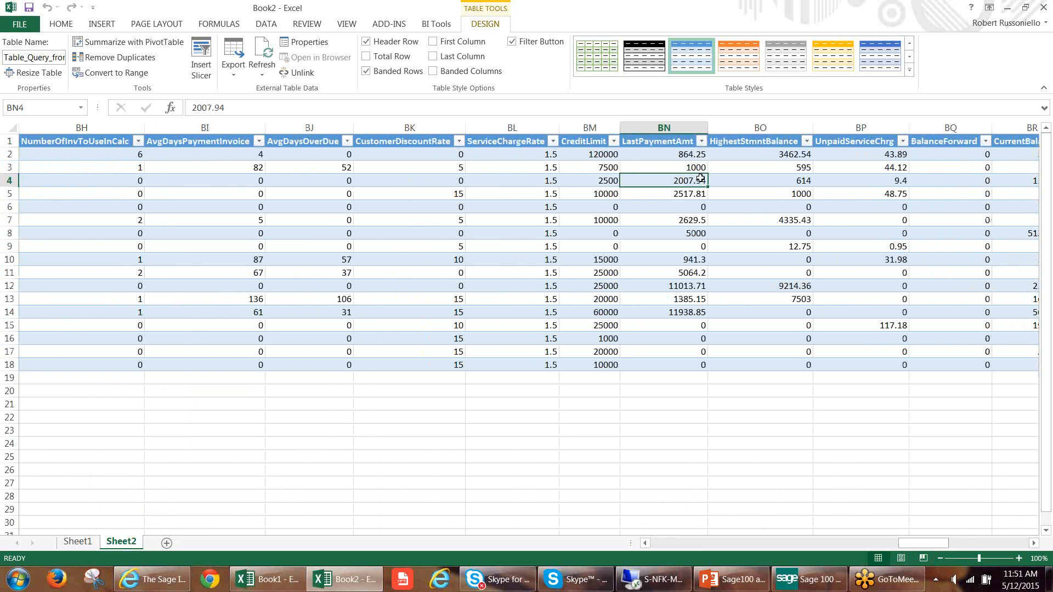
pyautogui.press('Right')
pyautogui.press('Right')
pyautogui.press('Right')
pyautogui.press('Right')
pyautogui.press('Right')
pyautogui.press('Right')
pyautogui.press('Right')
pyautogui.press('Right')
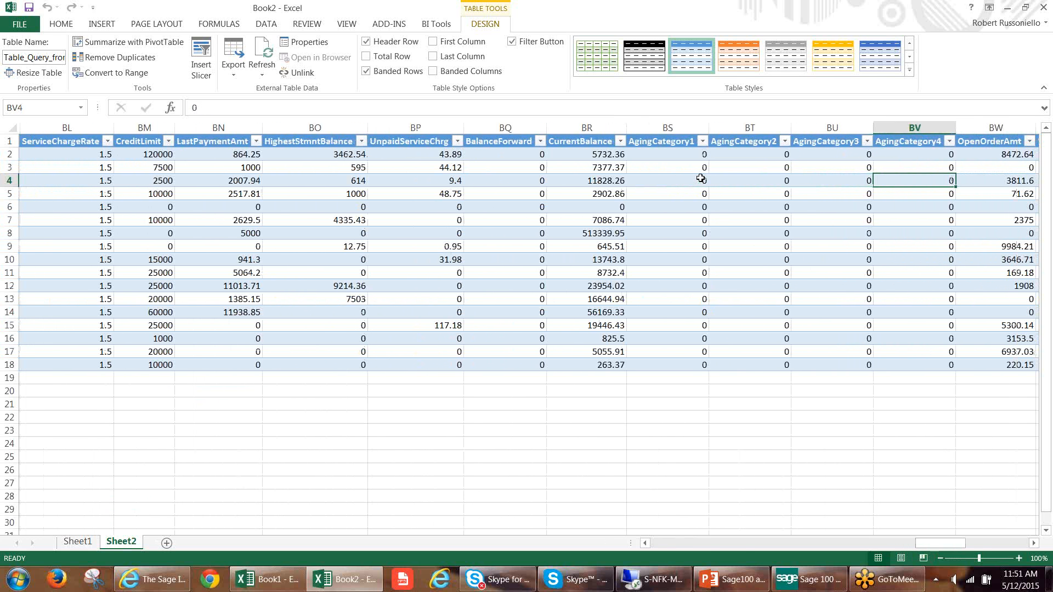
# Highlight the CurrentBalance values and the aging category columns beside them in the customer table.
pyautogui.moveTo(596, 155); pyautogui.dragTo(576, 364)
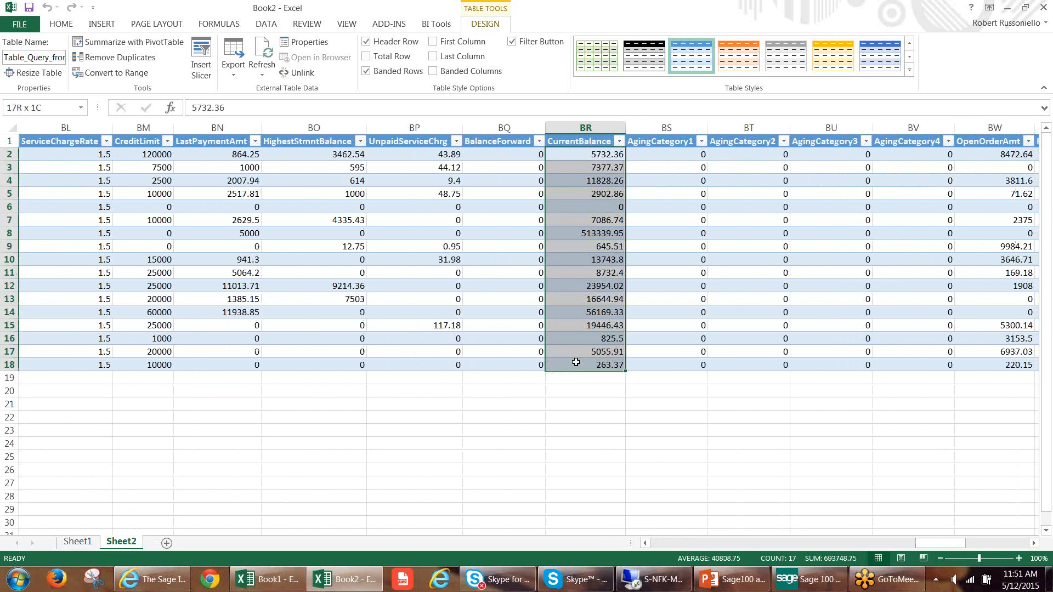
pyautogui.moveTo(669, 154); pyautogui.dragTo(967, 339)
pyautogui.click(568, 274)
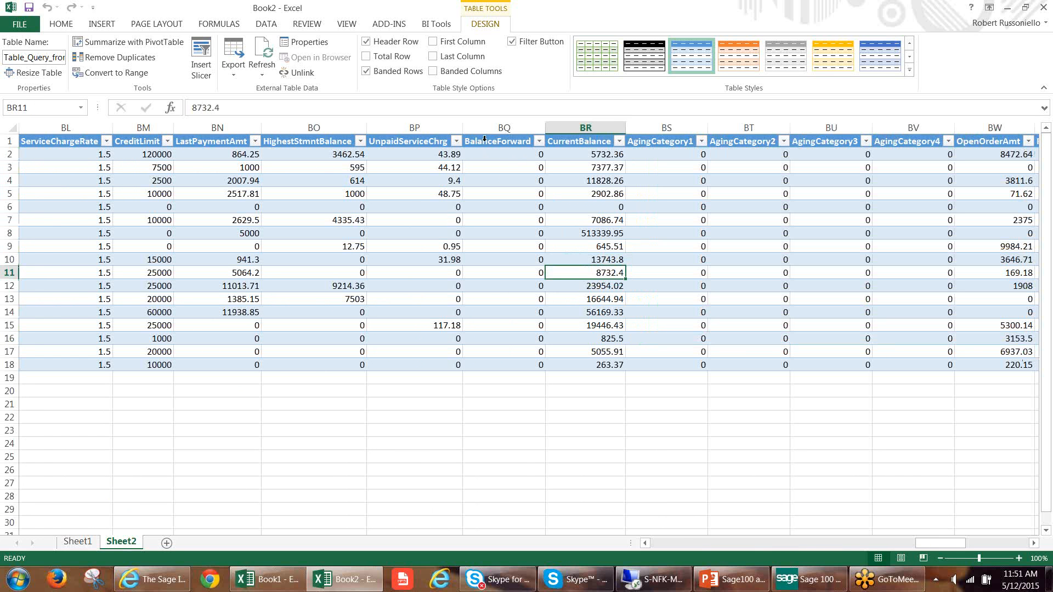
# Delete the columns from ZipCode through BalanceForward so that CurrentBalance directly follows State.
pyautogui.moveTo(485, 128); pyautogui.dragTo(609, 132)
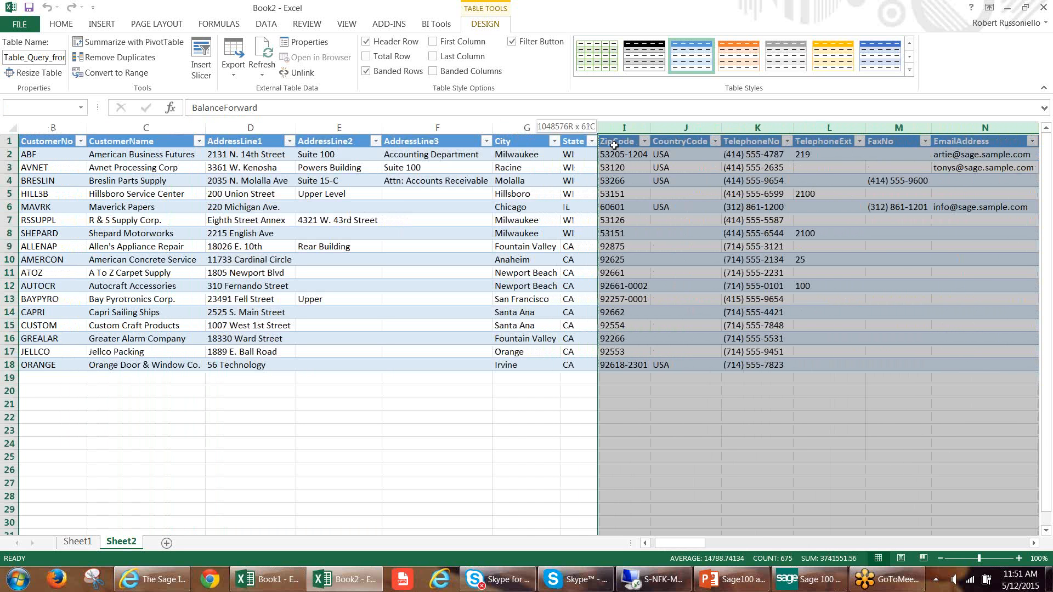
pyautogui.rightClick(648, 220)
pyautogui.click(681, 333)
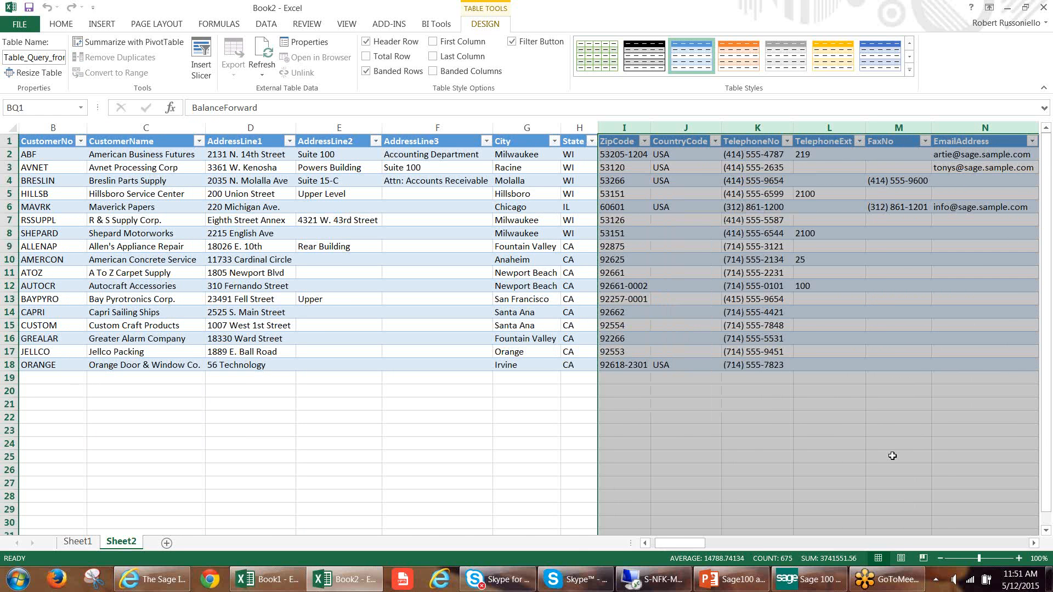
pyautogui.click(600, 340)
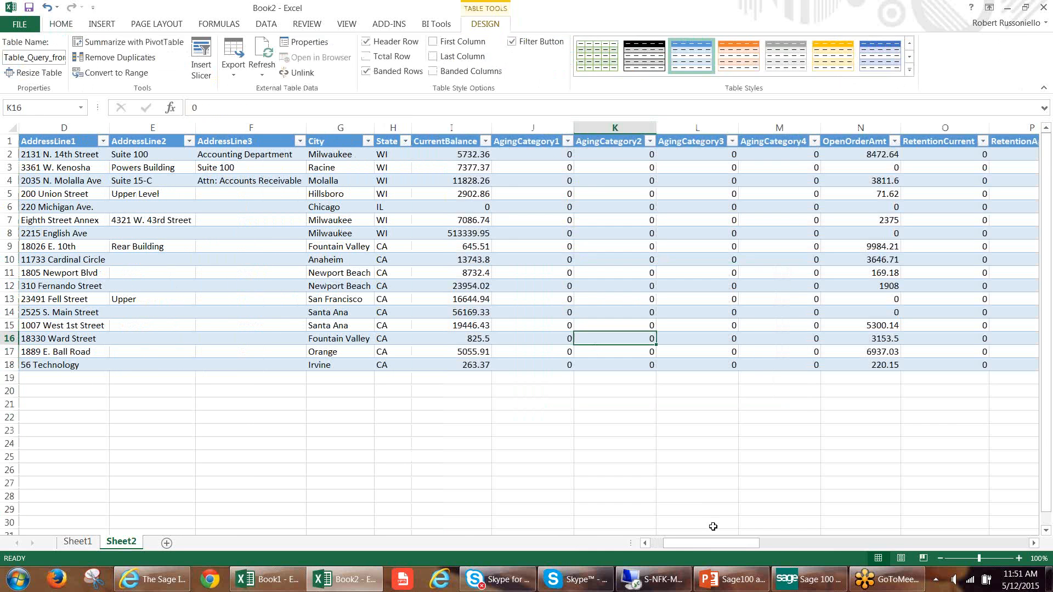
pyautogui.moveTo(720, 541); pyautogui.dragTo(709, 542)
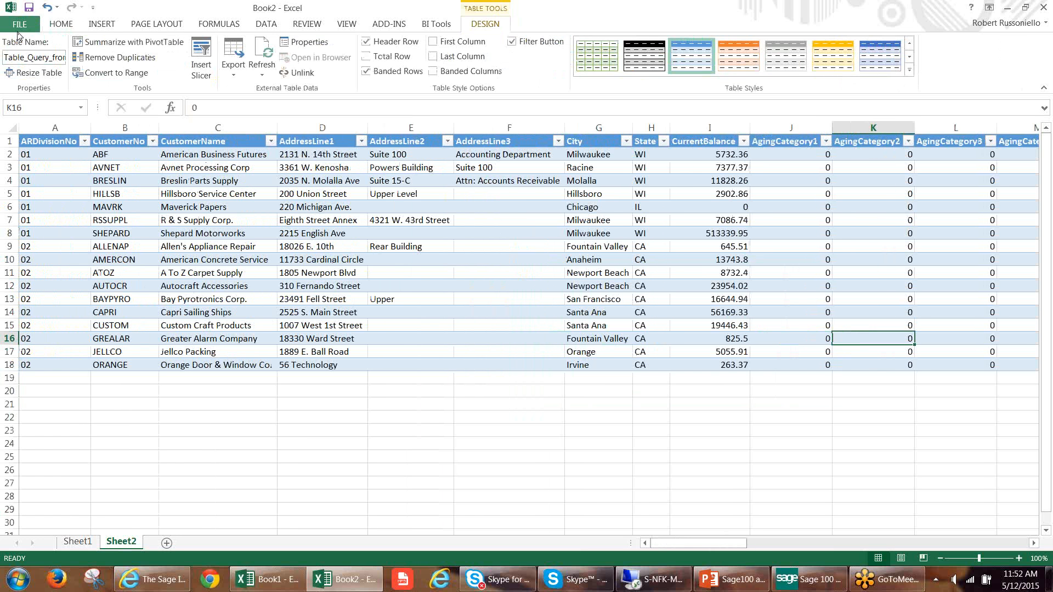
# Save the workbook to the Desktop as ARCustomerlist.xlsx.
pyautogui.click(18, 27)
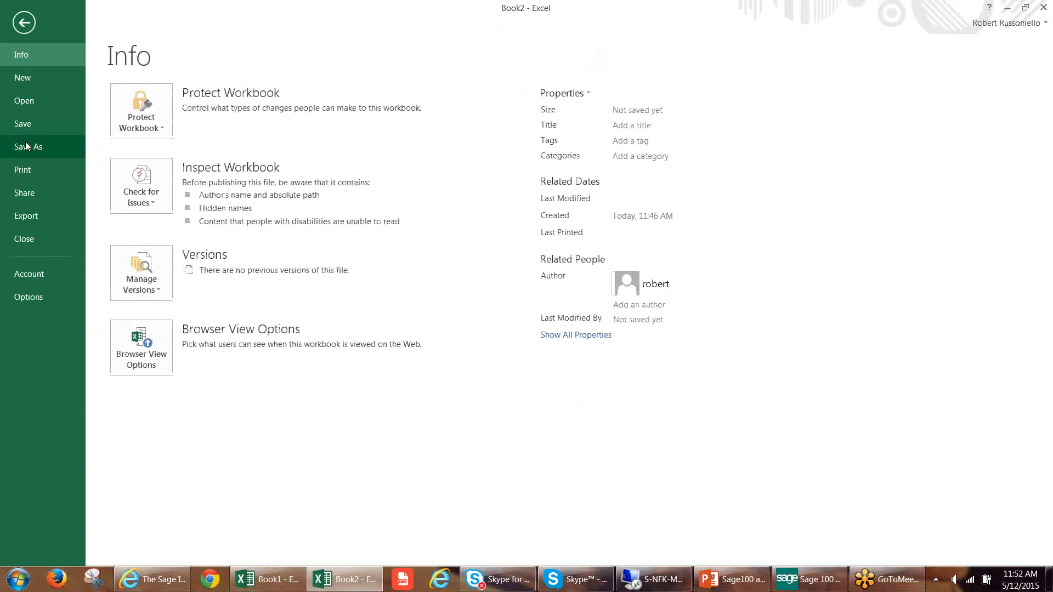
pyautogui.click(26, 145)
pyautogui.click(183, 254)
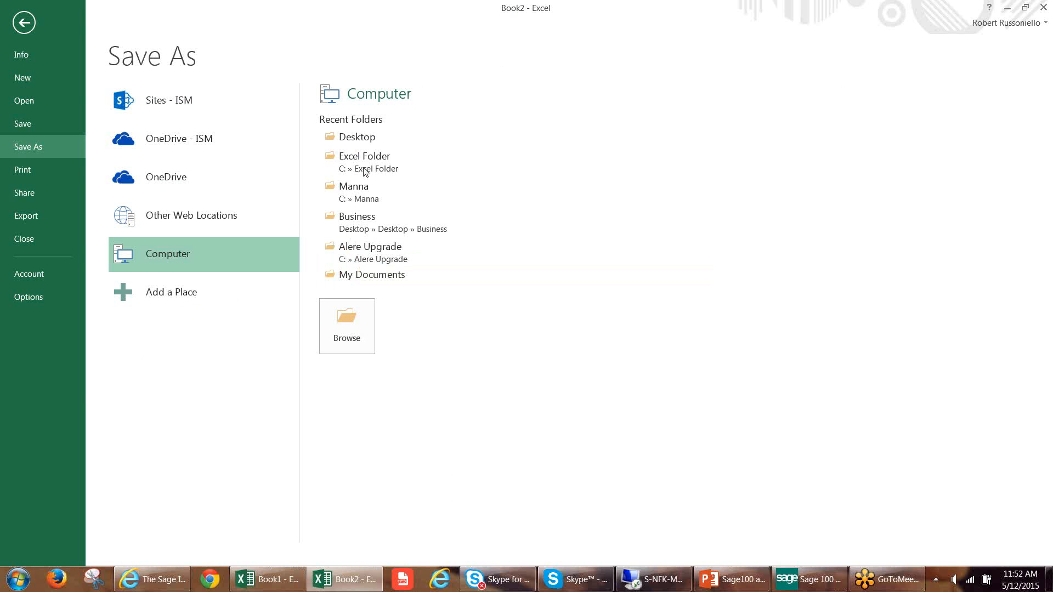
pyautogui.click(362, 141)
pyautogui.click(52, 71)
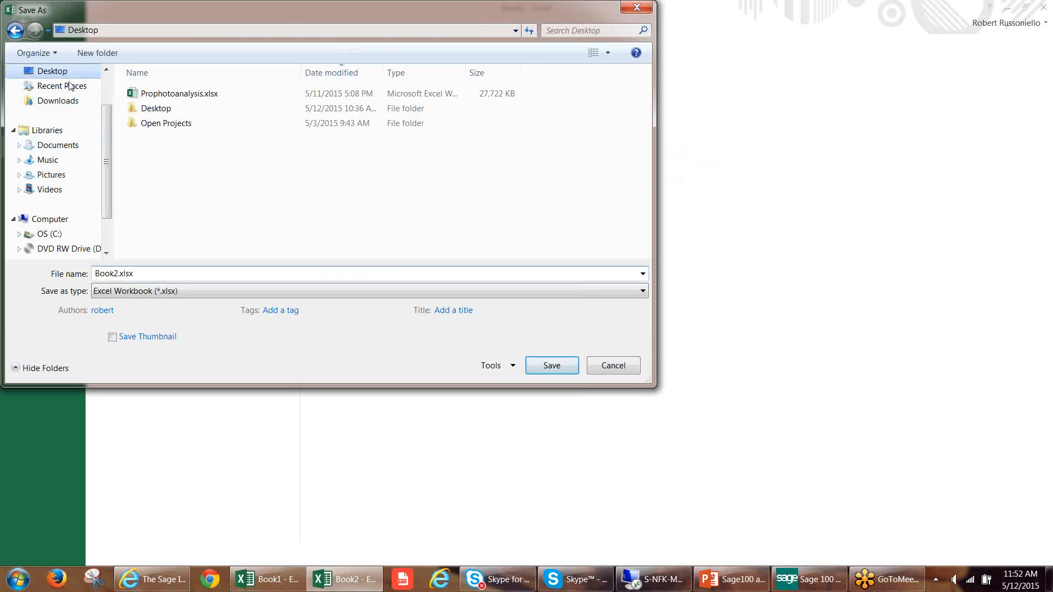
pyautogui.write('ARCu')
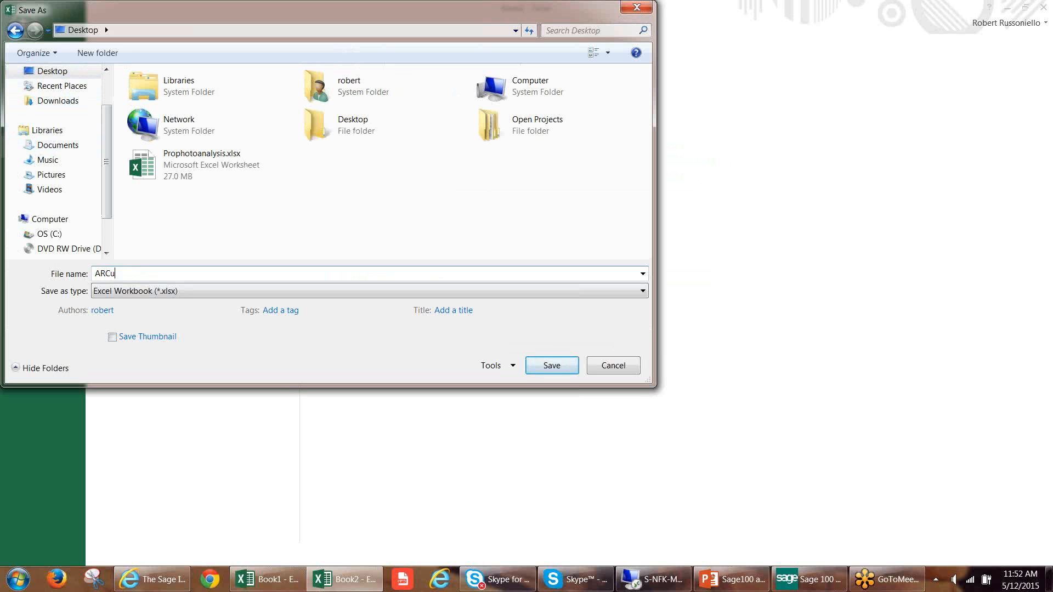
pyautogui.write('stomerlist')
pyautogui.press('Return')
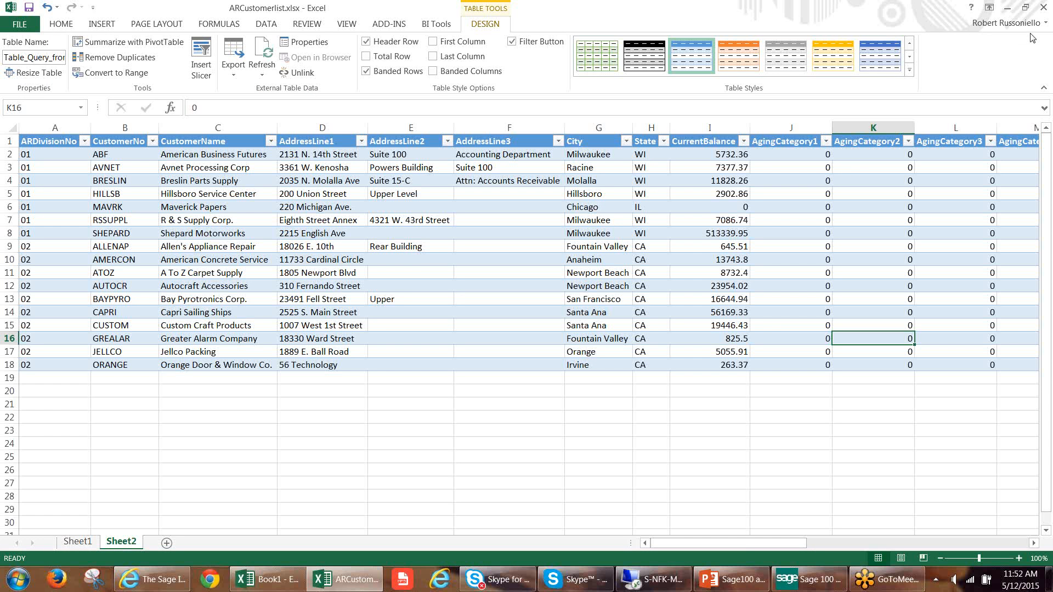
# Close the saved customer list workbook and show the Windows desktop.
pyautogui.click(1044, 8)
pyautogui.click(1044, 8)
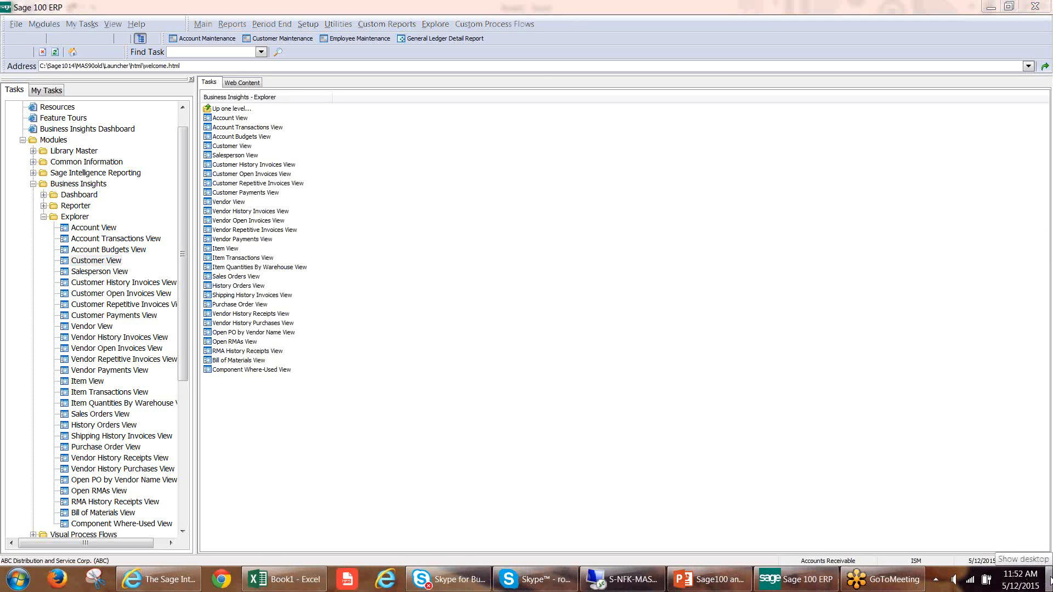
pyautogui.click(1050, 580)
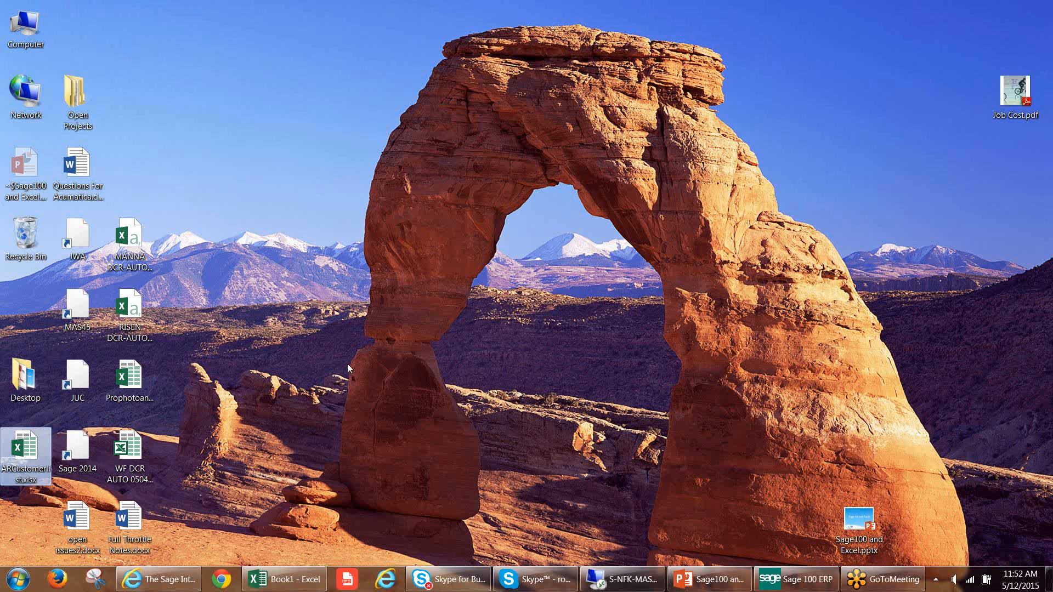
# Open ARCustomerlist.xlsx from the desktop and enable its external data connections.
pyautogui.doubleClick(27, 449)
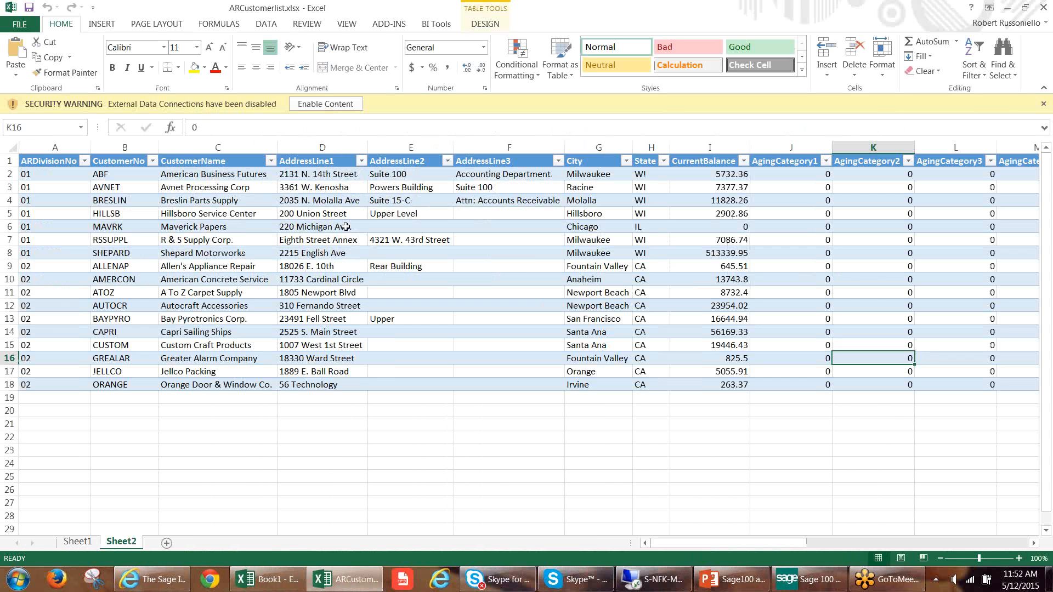
pyautogui.click(340, 226)
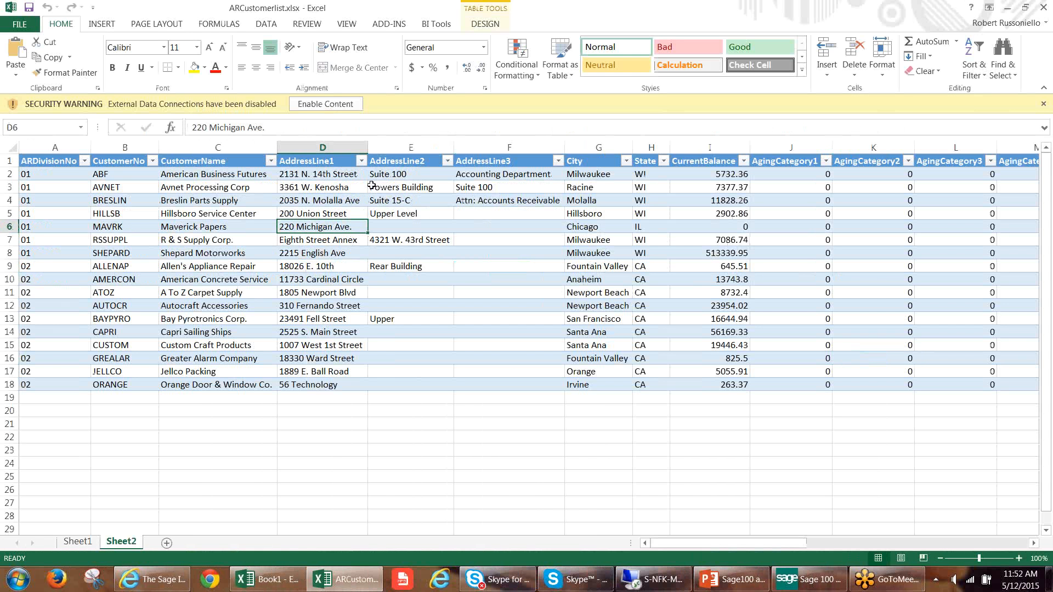
pyautogui.click(334, 105)
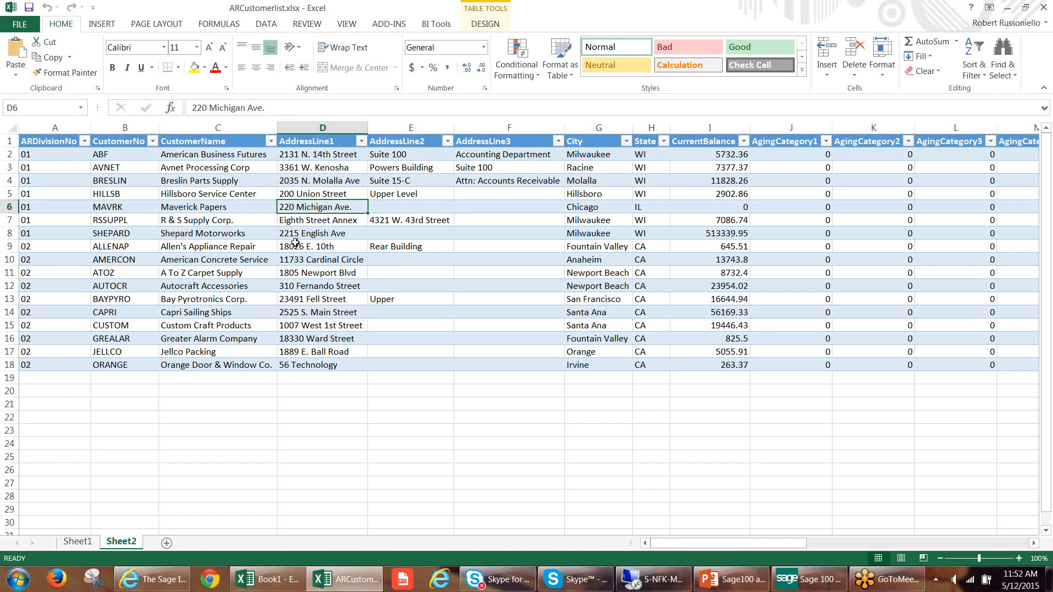
# Refresh the customer table, signing on to ABC Distribution and Service Corp. (ABC) with the user logon and password.
pyautogui.click(227, 211)
pyautogui.rightClick(225, 211)
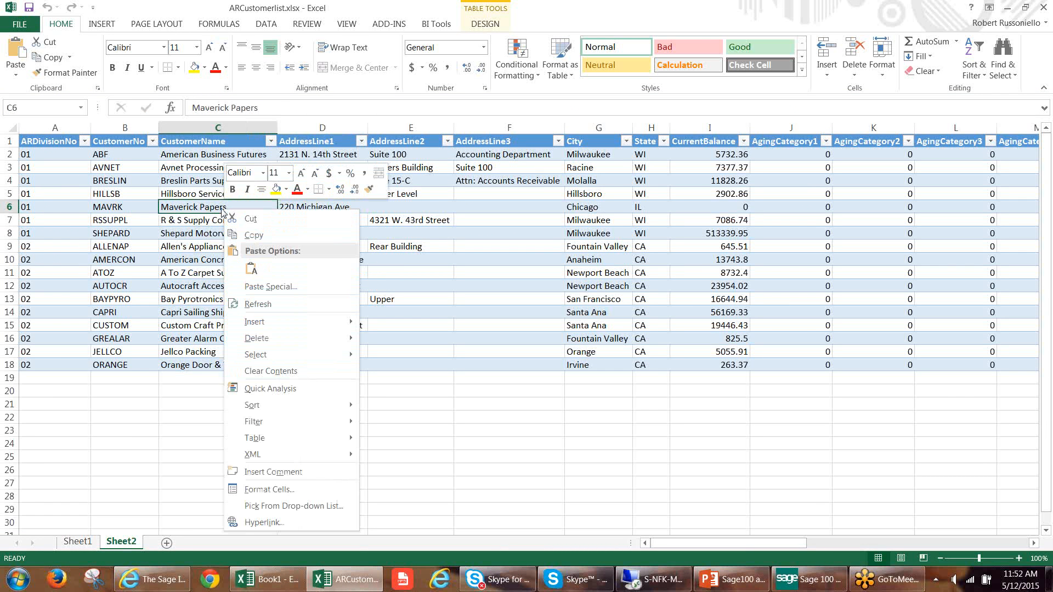
pyautogui.click(258, 305)
pyautogui.click(564, 277)
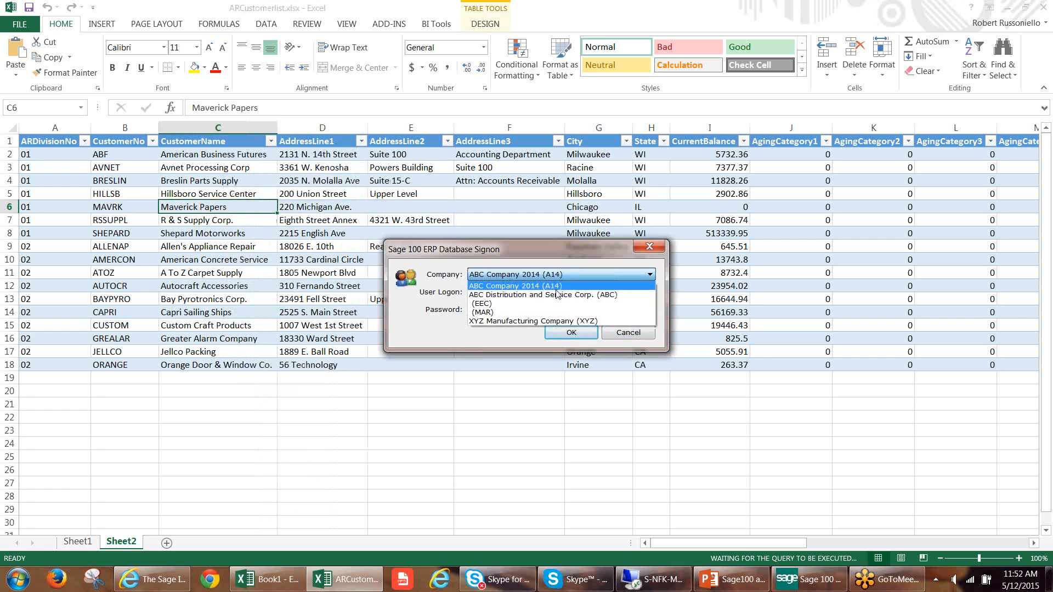
pyautogui.click(557, 295)
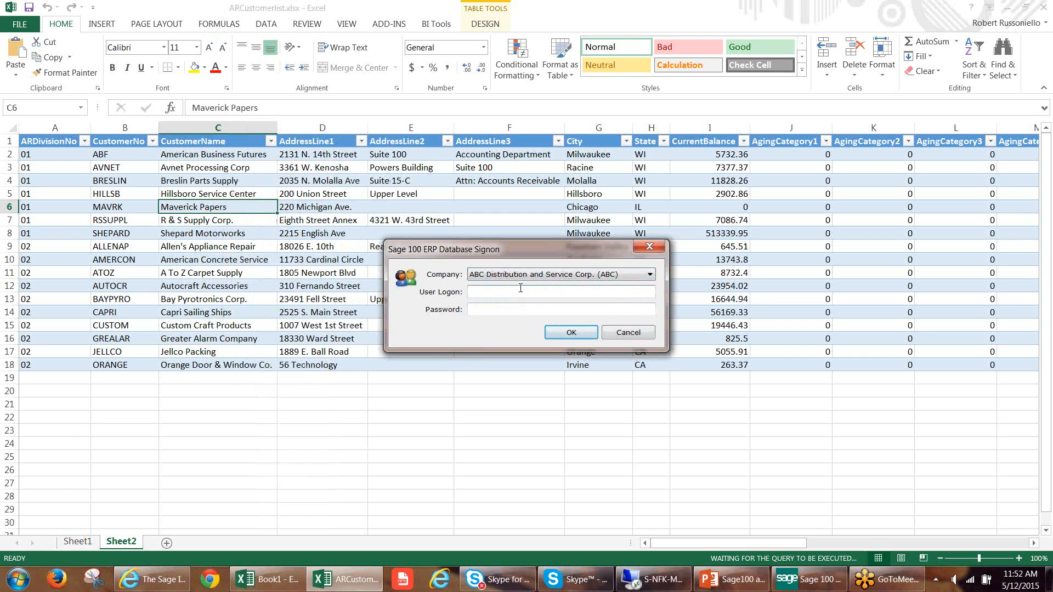
pyautogui.press('Tab')
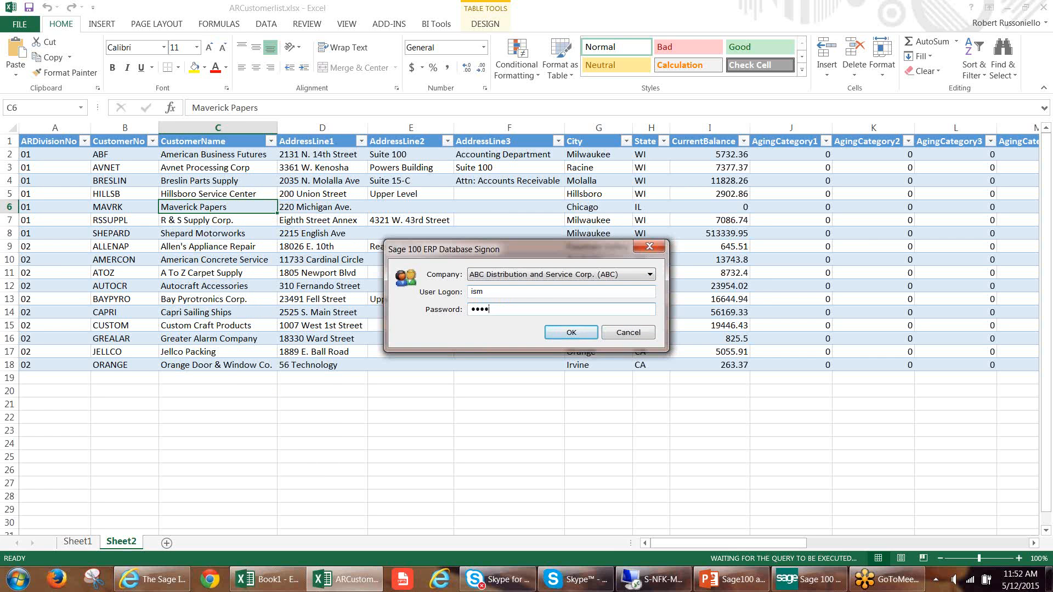
pyautogui.press('Return')
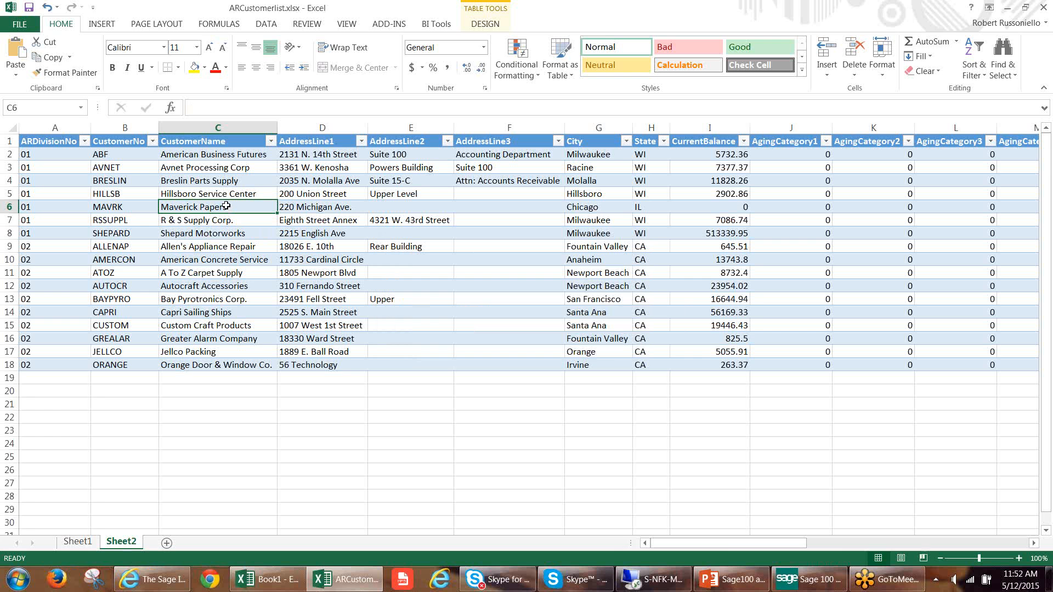
# Rename Sheet2 as ABC.
pyautogui.doubleClick(121, 542)
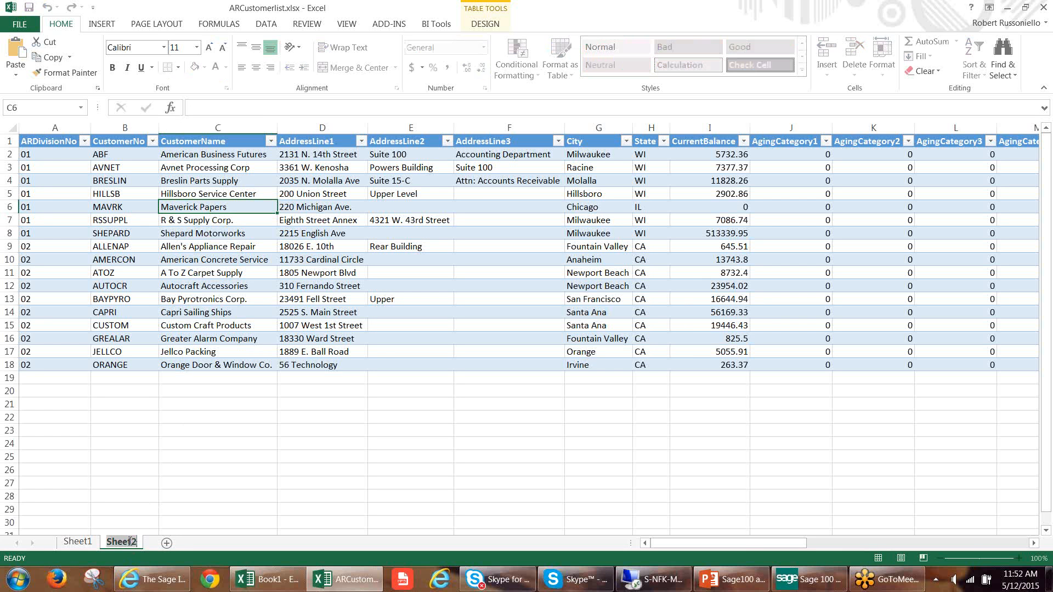
pyautogui.write('ABC')
pyautogui.press('Return')
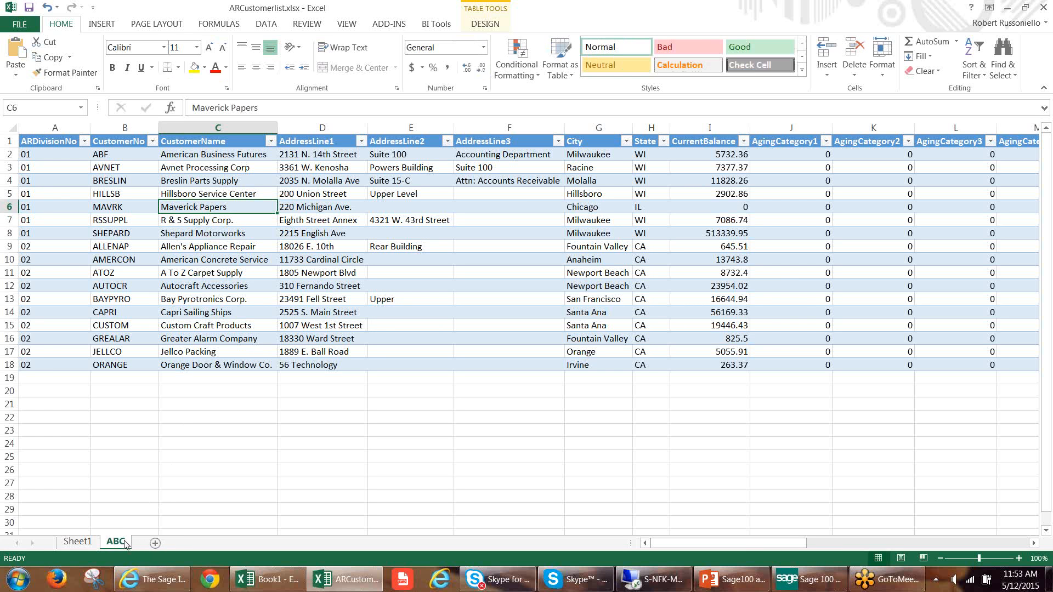
# Create a copy of the ABC sheet at the end of the workbook and rename it XYZ.
pyautogui.rightClick(120, 533)
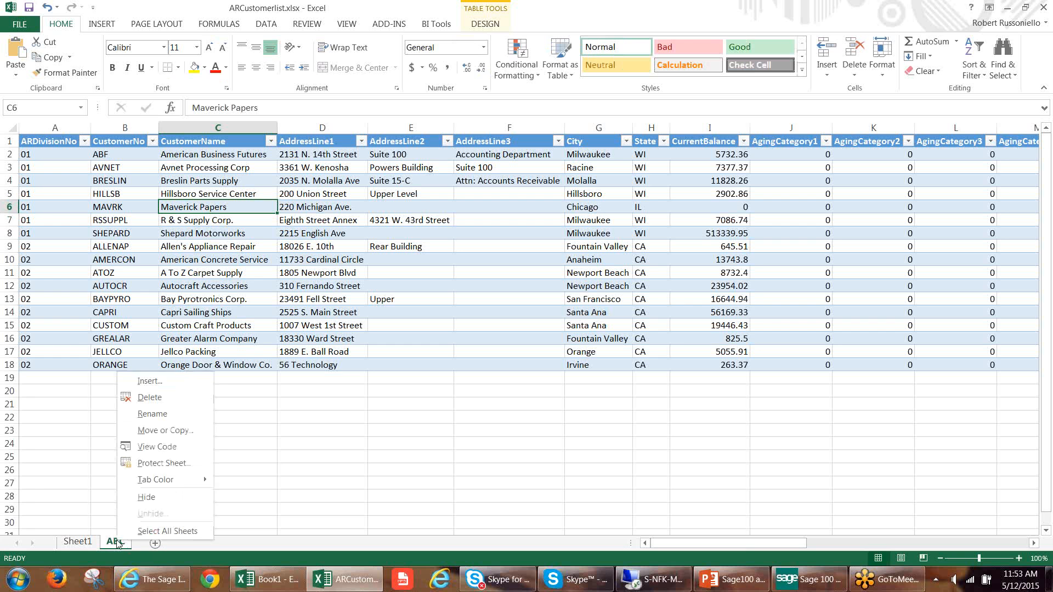
pyautogui.click(158, 431)
pyautogui.click(66, 485)
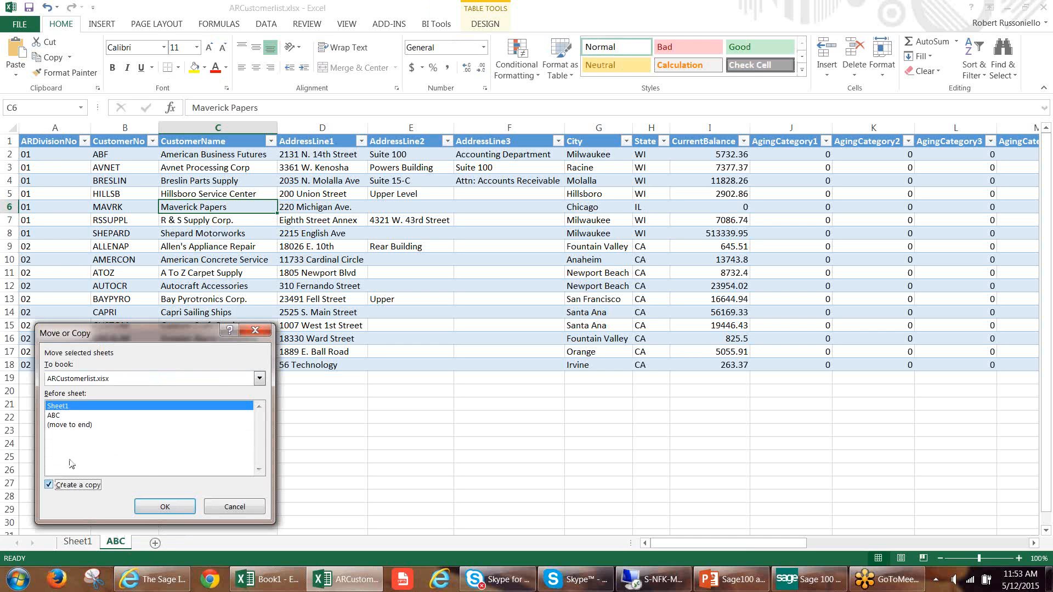
pyautogui.click(82, 426)
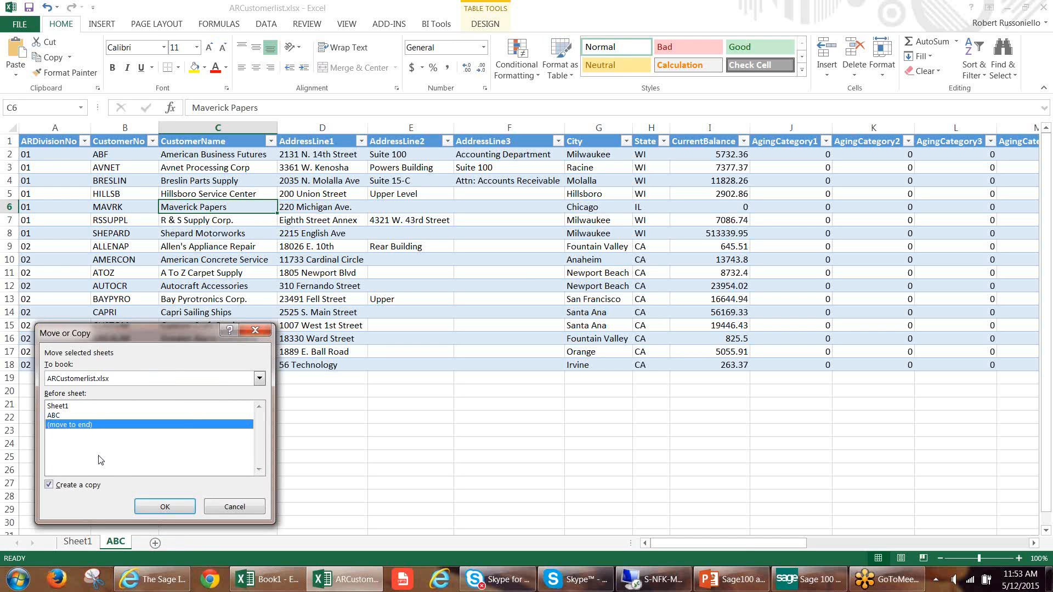
pyautogui.click(153, 507)
pyautogui.doubleClick(152, 542)
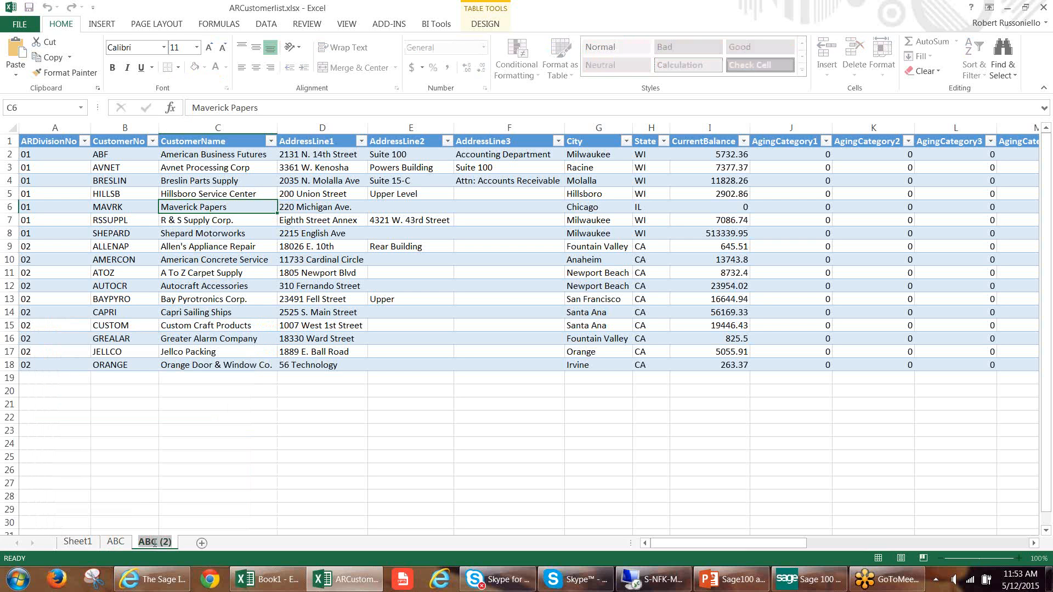
pyautogui.write('XYZ')
pyautogui.press('Return')
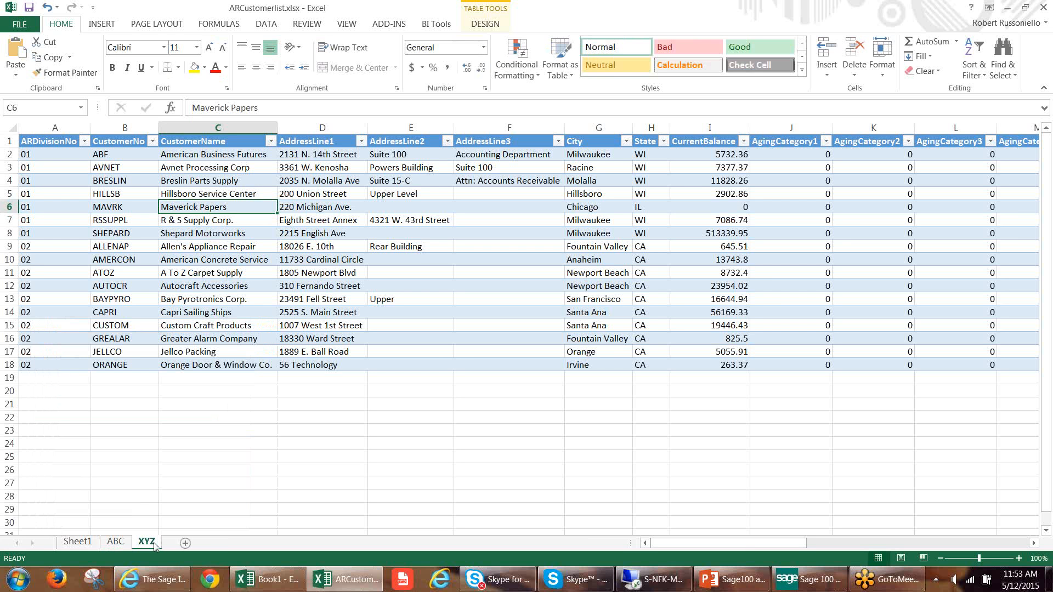
# Refresh the table on the XYZ sheet, signing on to XYZ Manufacturing Company (XYZ) with the user logon and password.
pyautogui.rightClick(206, 224)
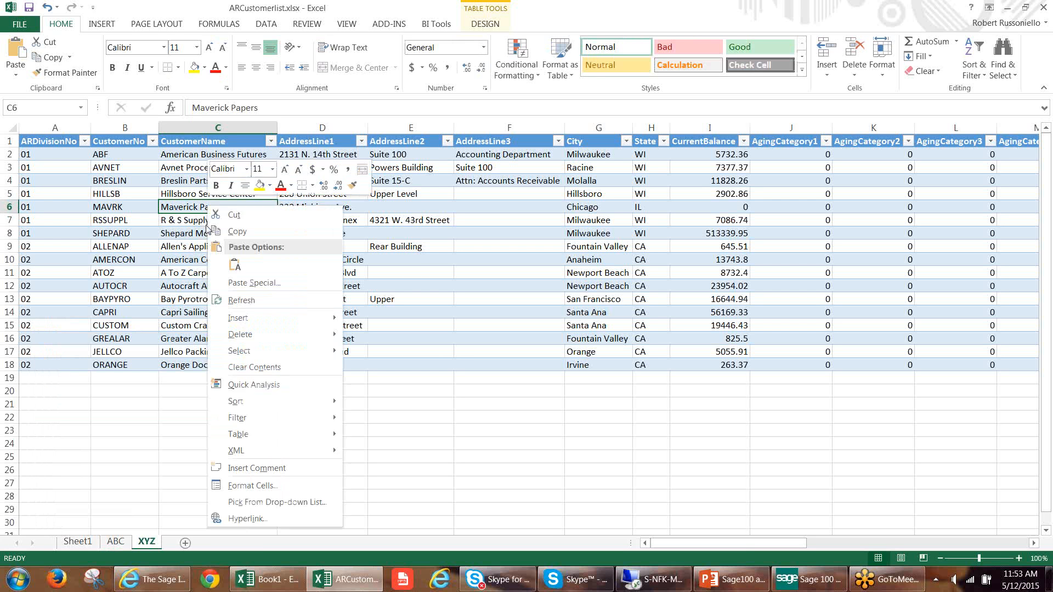
pyautogui.click(257, 300)
pyautogui.click(539, 274)
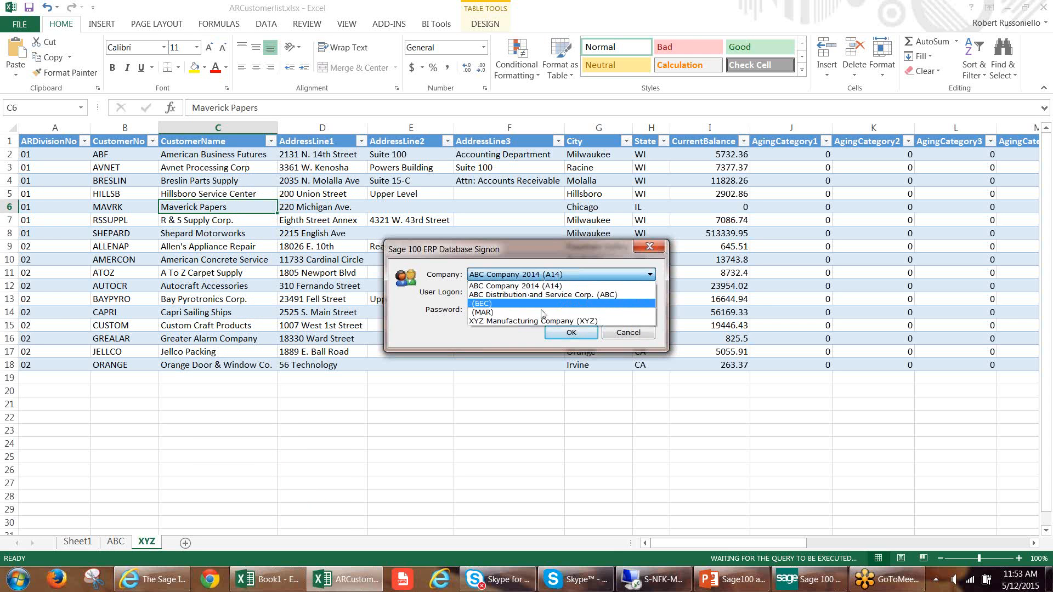
pyautogui.click(540, 322)
pyautogui.click(525, 293)
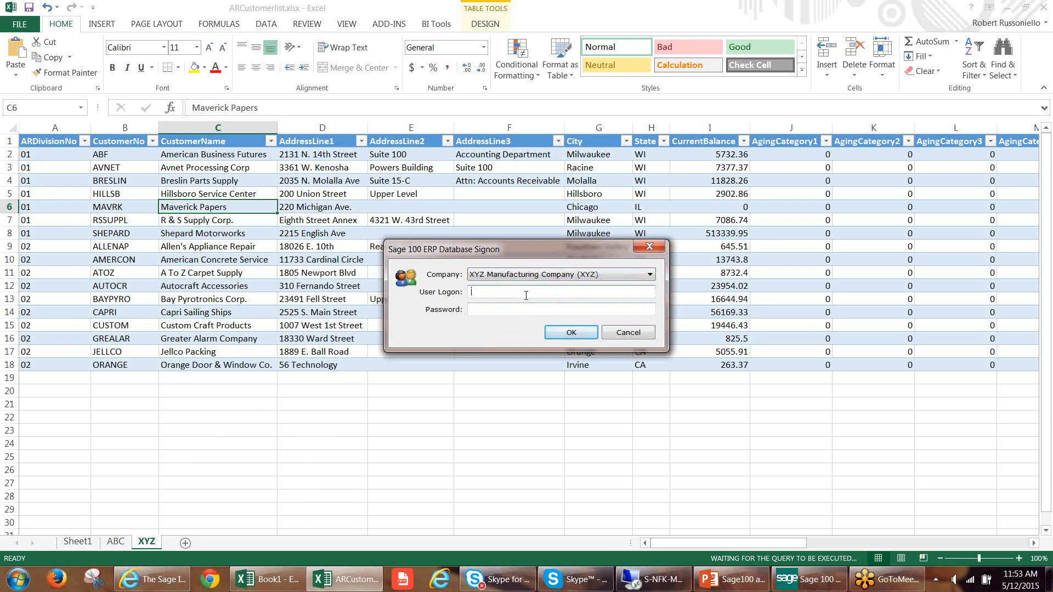
pyautogui.press('Tab')
pyautogui.press('Return')
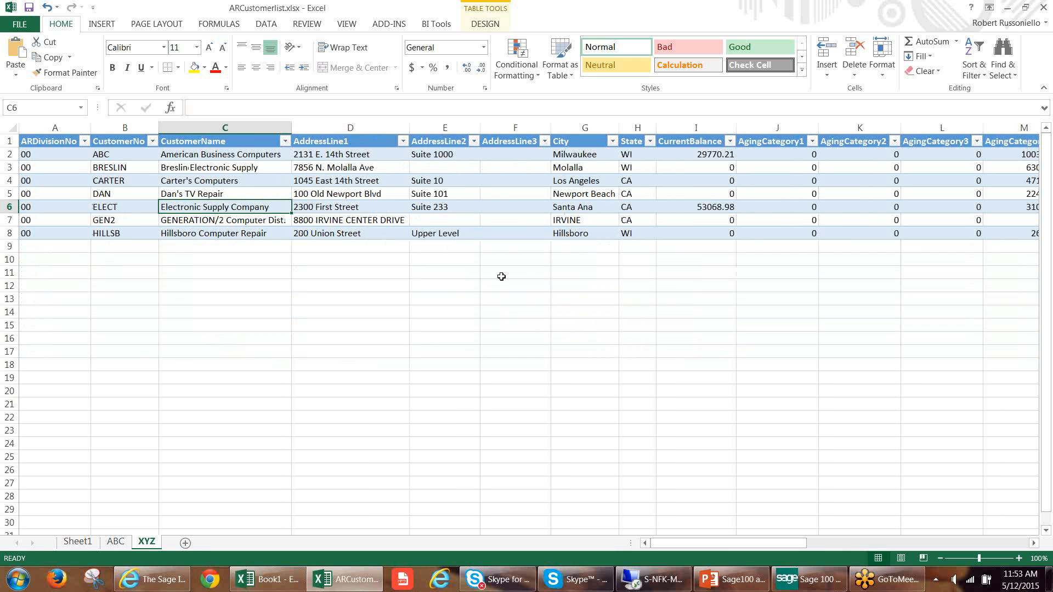
# Compare the CustomerNo values on the XYZ sheet with those on the ABC sheet.
pyautogui.moveTo(126, 168); pyautogui.dragTo(129, 235)
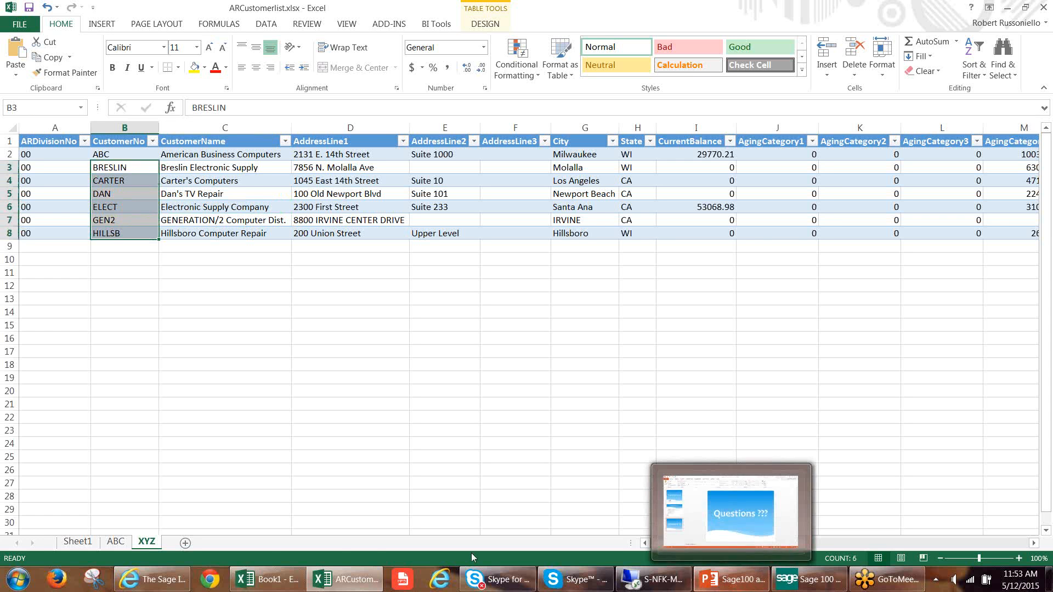
pyautogui.click(116, 543)
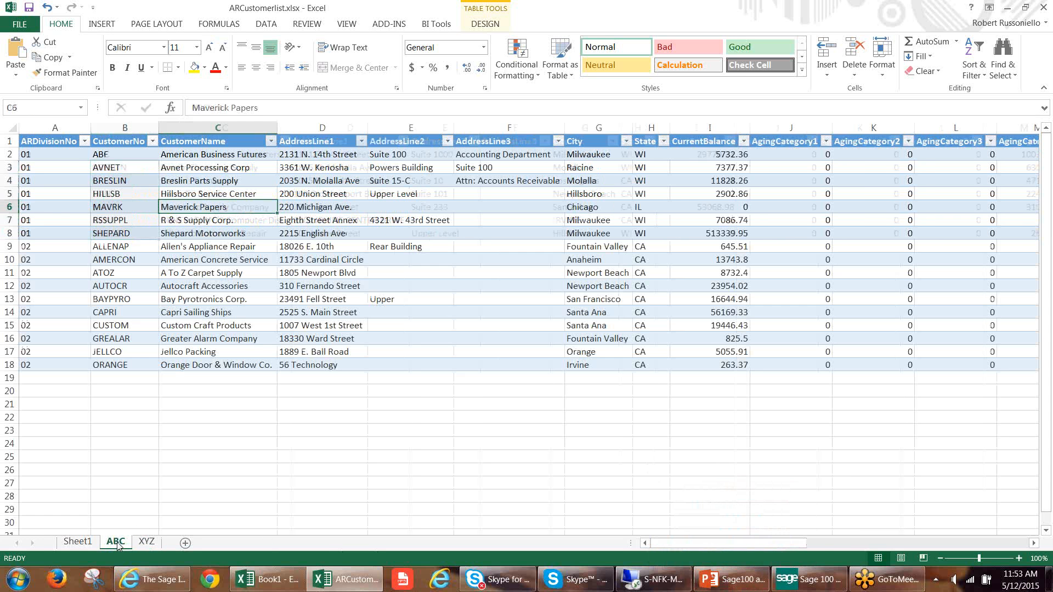
pyautogui.moveTo(109, 154); pyautogui.dragTo(110, 365)
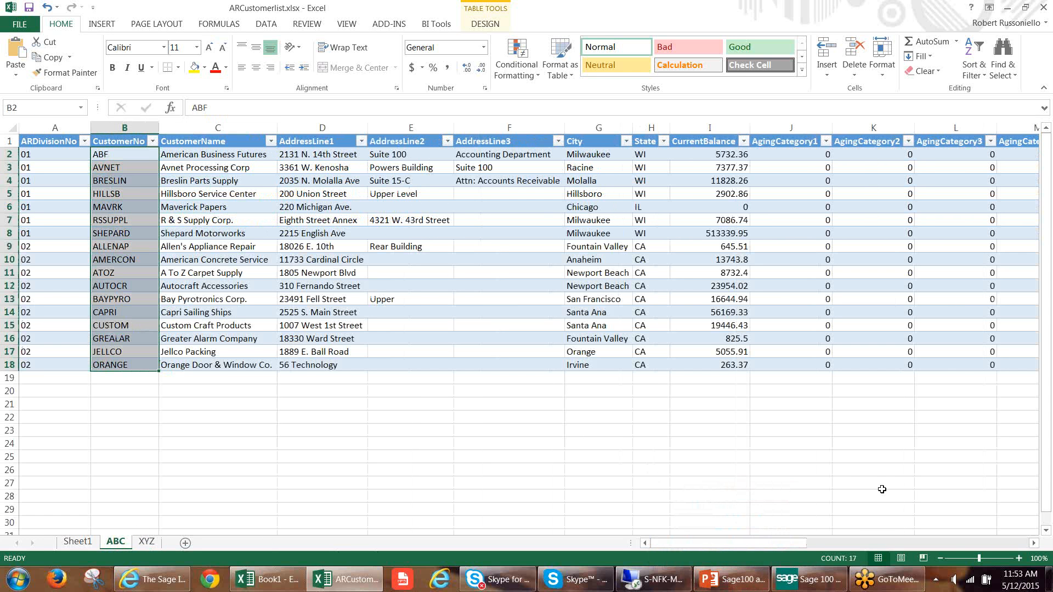
# Examine the customer records on the XYZ sheet and the balance and aging columns on the ABC sheet.
pyautogui.click(149, 542)
pyautogui.click(279, 205)
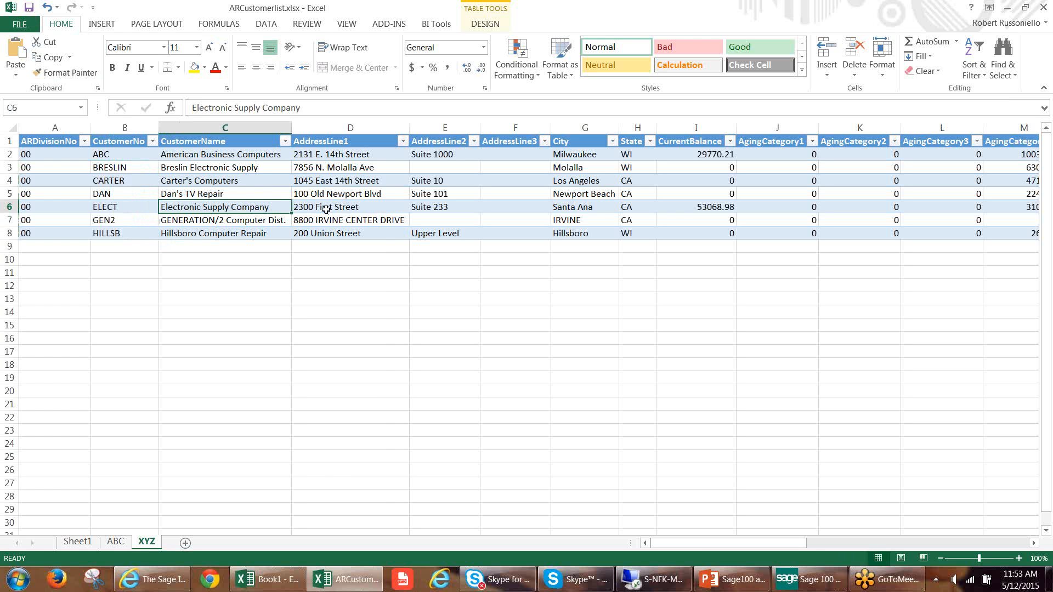
pyautogui.rightClick(249, 183)
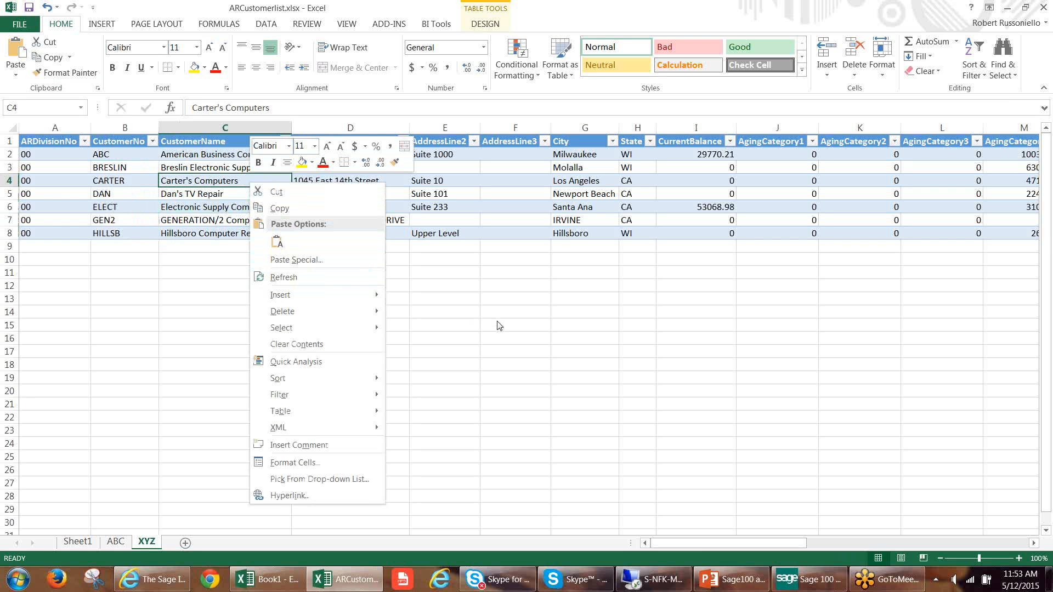
pyautogui.press('Escape')
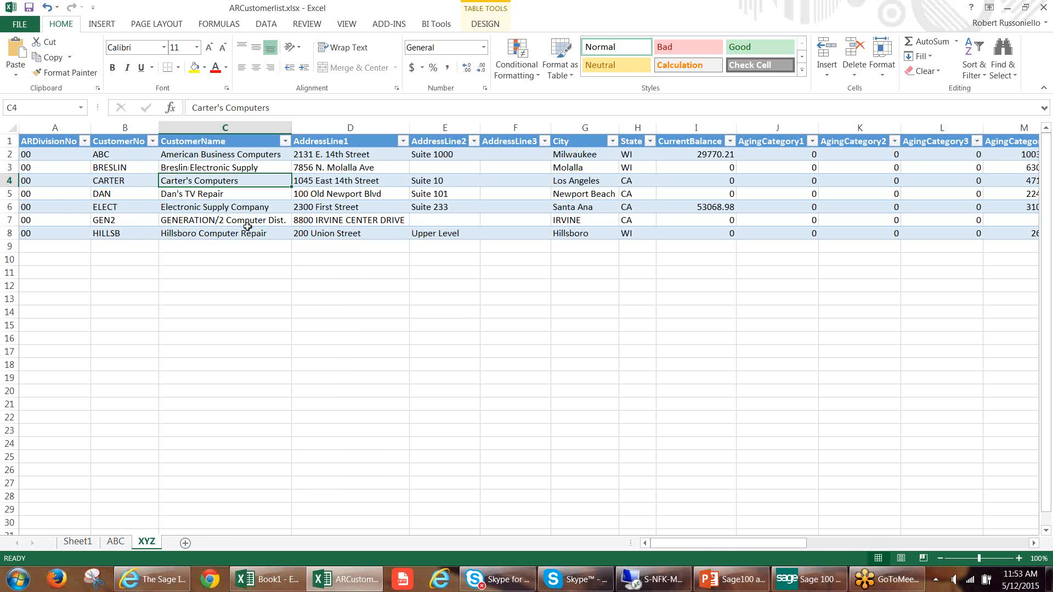
pyautogui.click(116, 543)
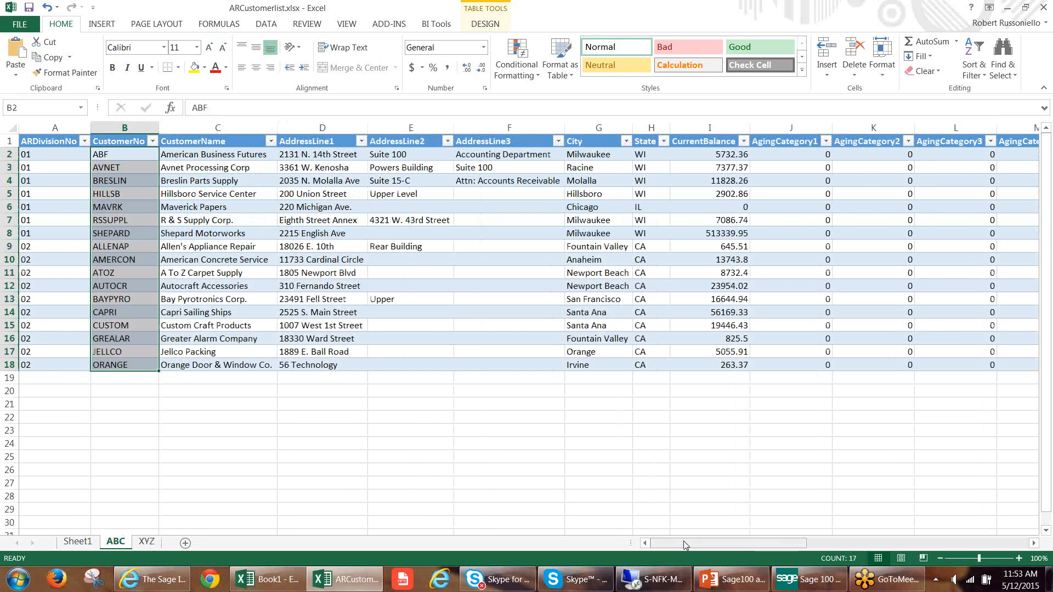
pyautogui.moveTo(686, 543); pyautogui.dragTo(745, 543)
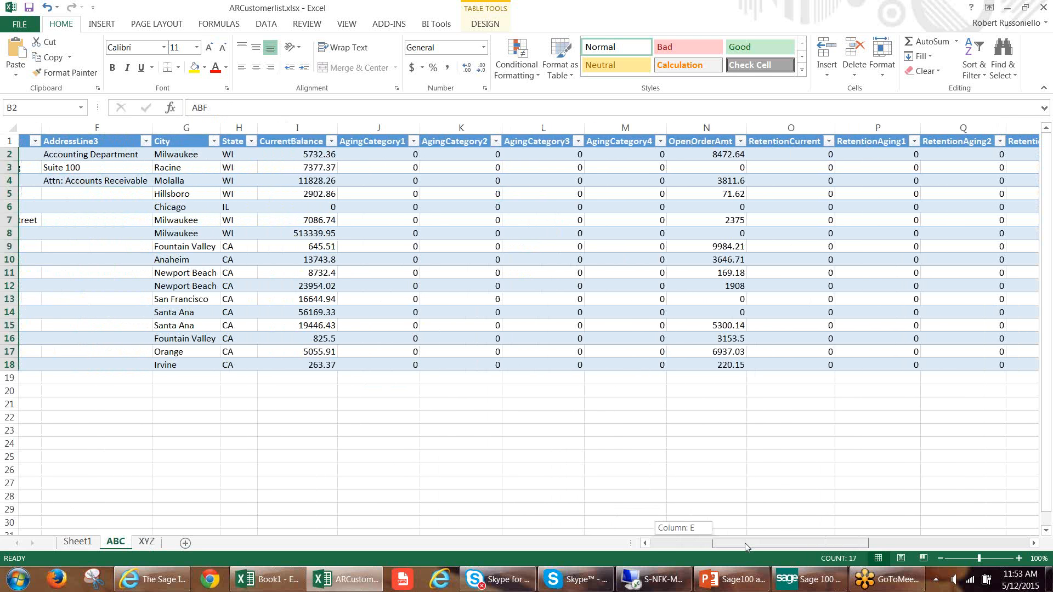
pyautogui.moveTo(745, 543); pyautogui.dragTo(745, 543)
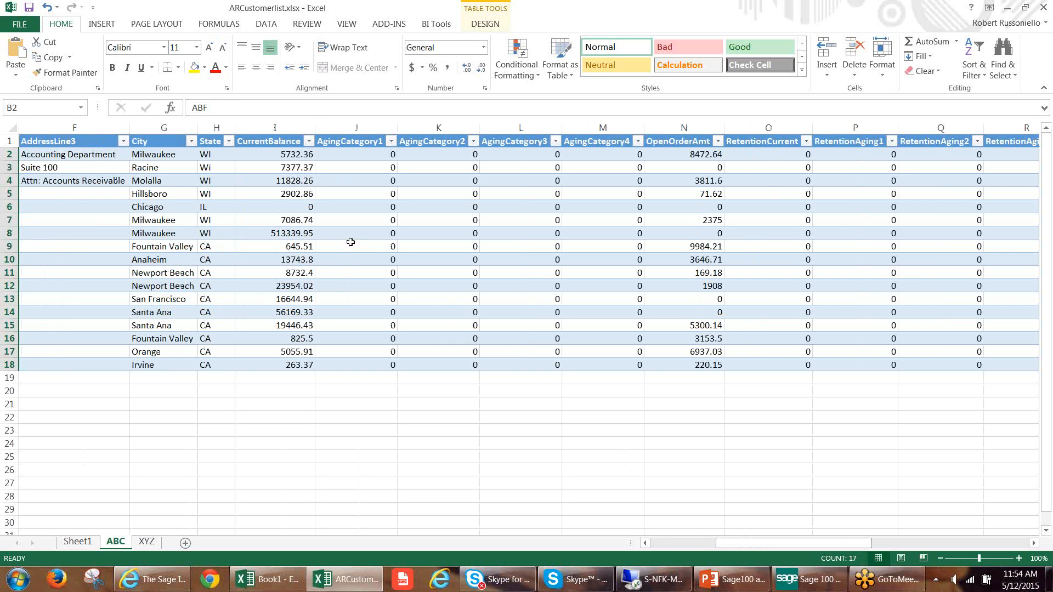
pyautogui.click(291, 182)
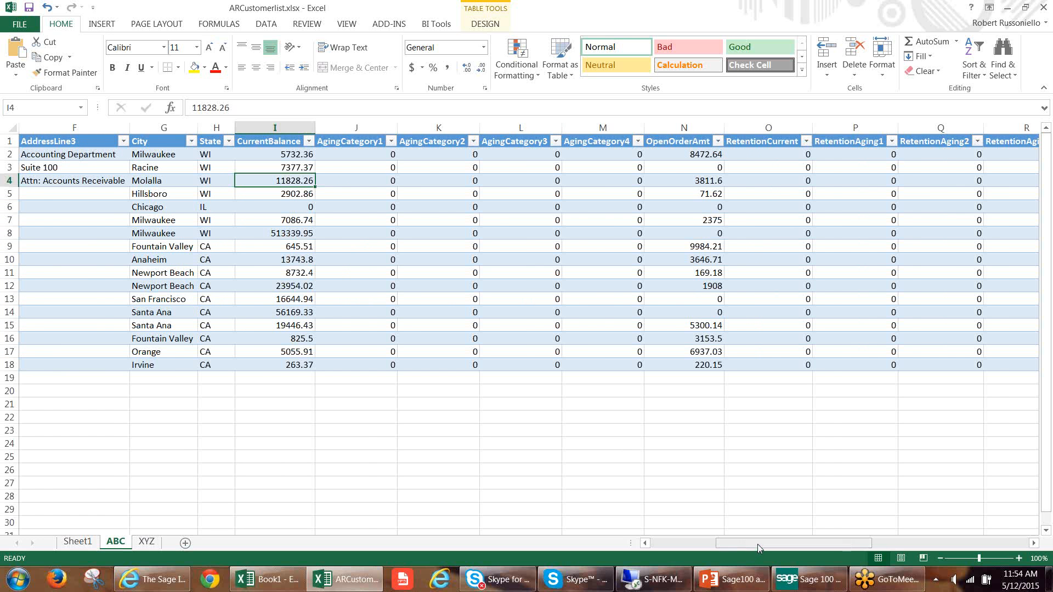
pyautogui.moveTo(758, 544); pyautogui.dragTo(692, 544)
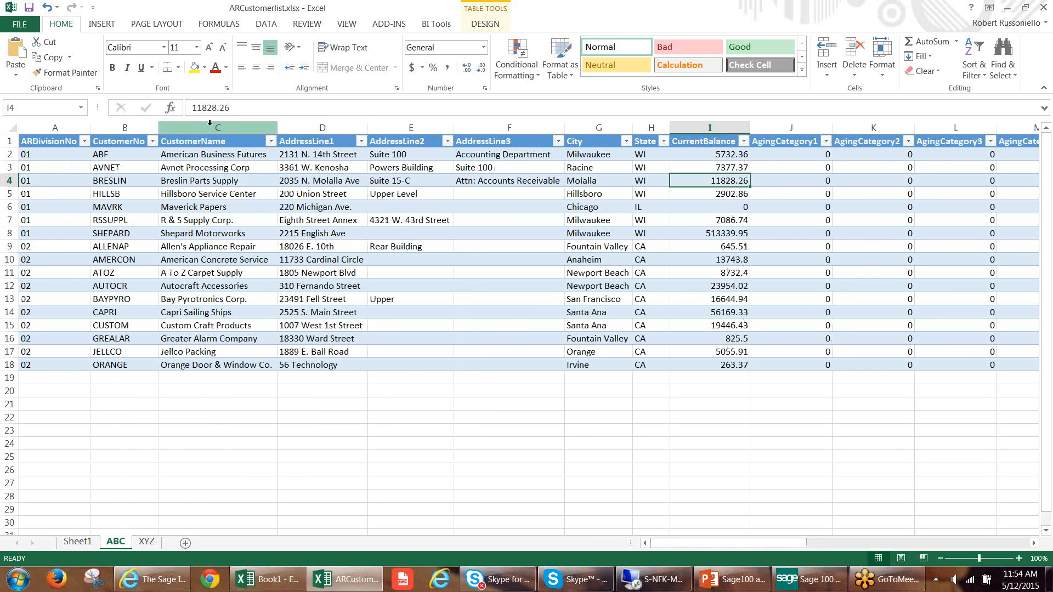
# Split the ABC sheet vertically before the AddressLine1 column, keeping the customer number and name columns in a separate pane.
pyautogui.click(302, 126)
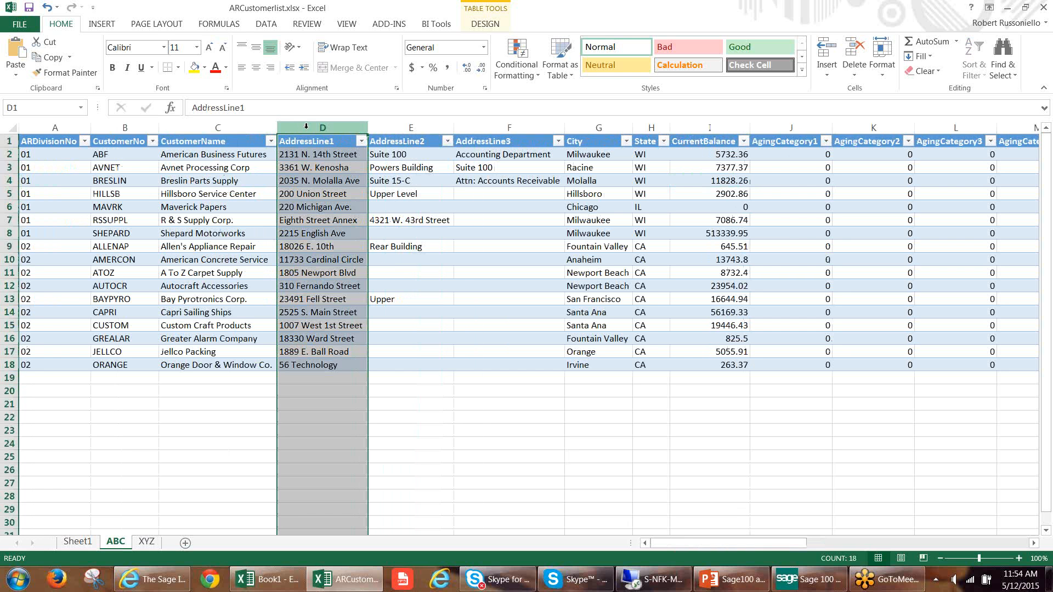
pyautogui.click(348, 25)
pyautogui.click(463, 44)
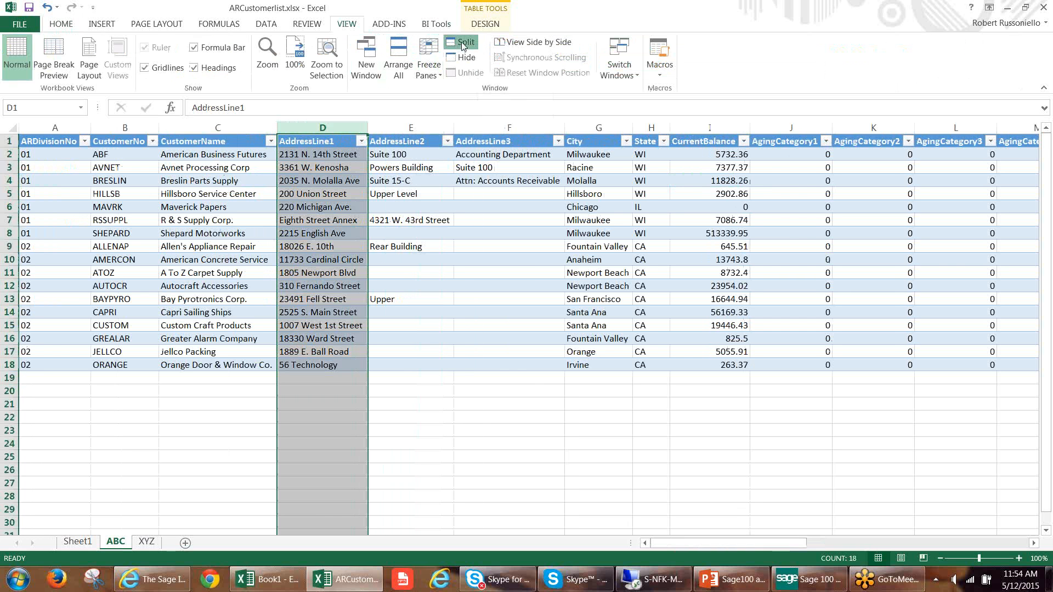
pyautogui.click(325, 346)
pyautogui.moveTo(325, 346); pyautogui.dragTo(326, 351)
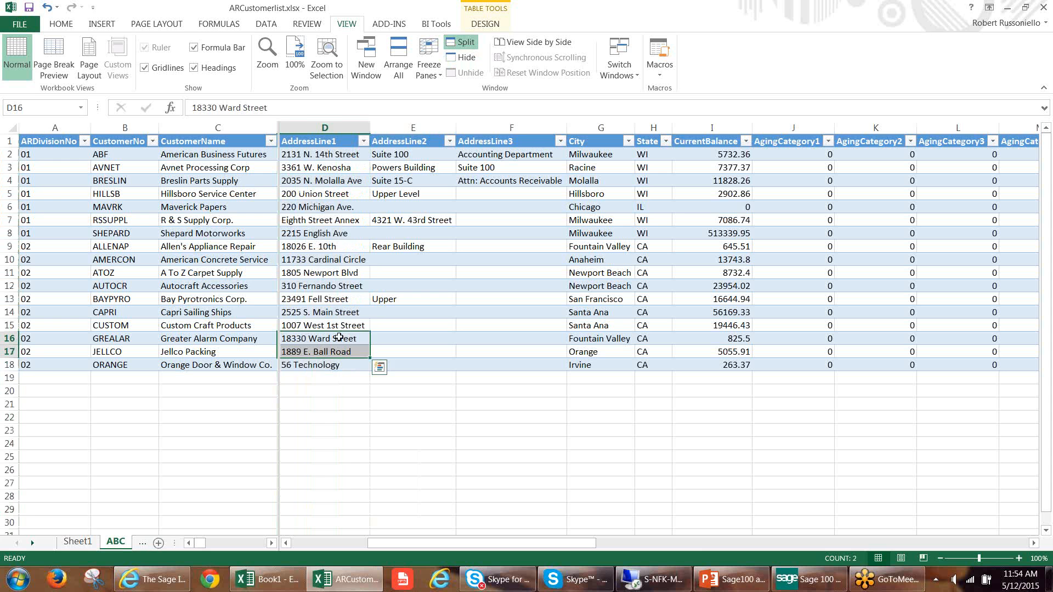
pyautogui.press('Right')
pyautogui.press('Right')
pyautogui.press('Right')
pyautogui.press('Right')
pyautogui.press('Right')
pyautogui.press('Right')
pyautogui.press('Right')
pyautogui.press('Right')
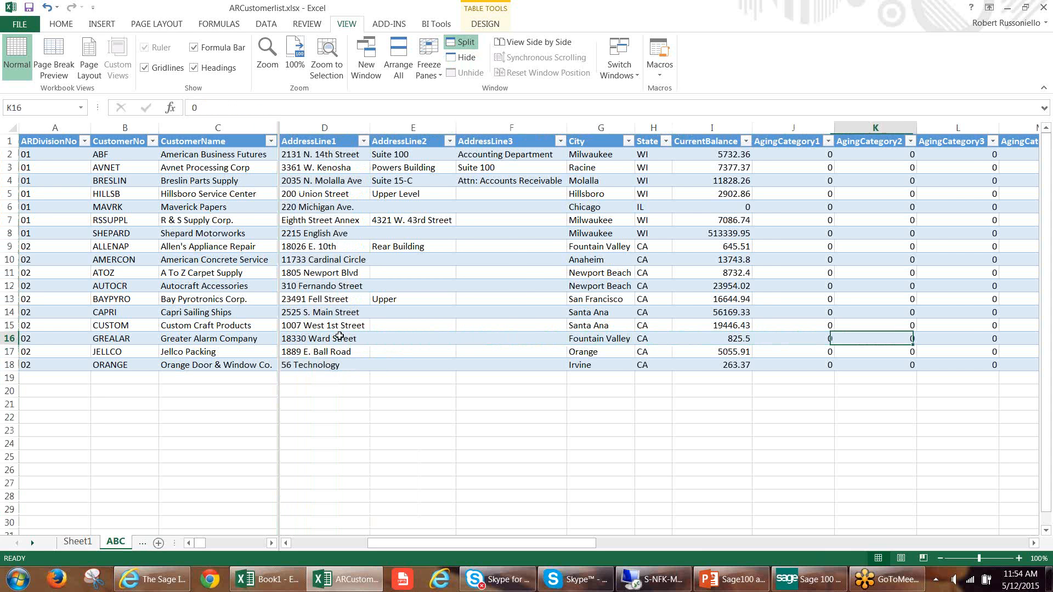
pyautogui.press('Right')
pyautogui.press('Right')
pyautogui.press('Right')
pyautogui.press('Right')
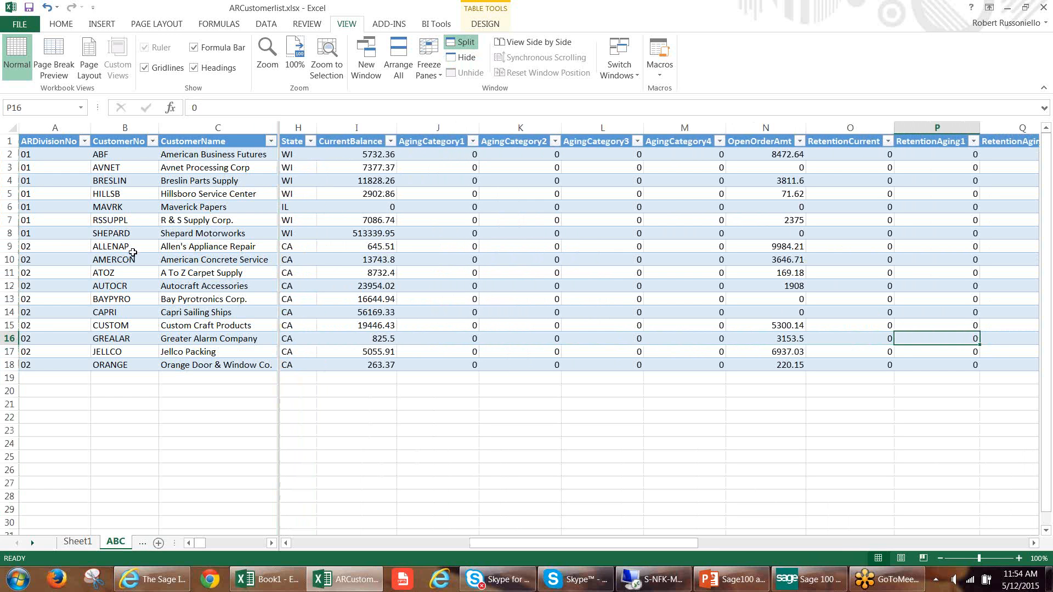
# Filter the CurrentBalance column on the ABC sheet to exclude the values 0, 263.37, 645.51 and 825.5.
pyautogui.click(393, 142)
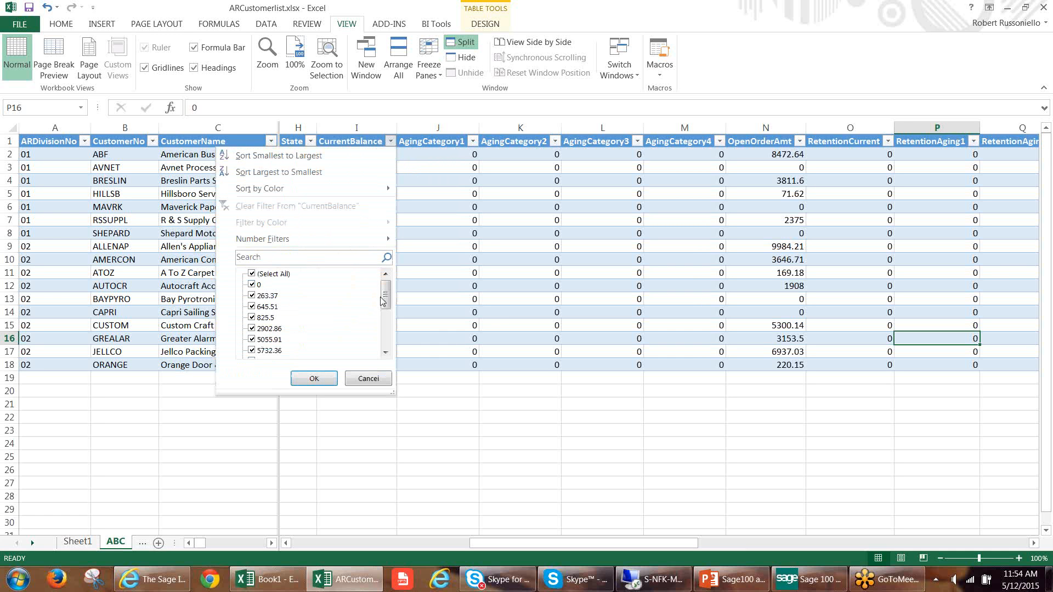
pyautogui.moveTo(385, 302); pyautogui.dragTo(383, 339)
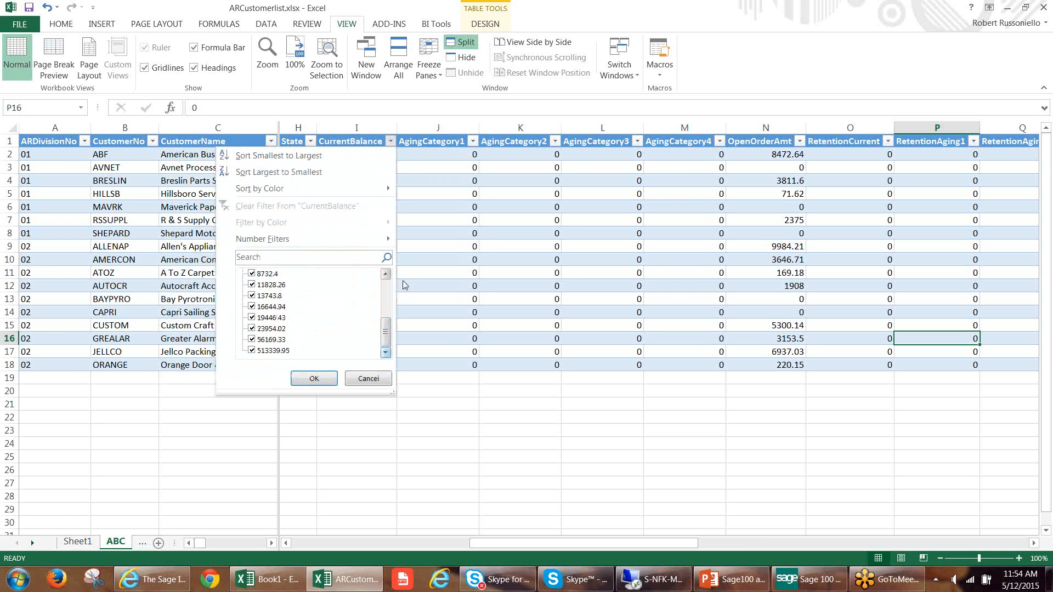
pyautogui.moveTo(388, 339); pyautogui.dragTo(387, 275)
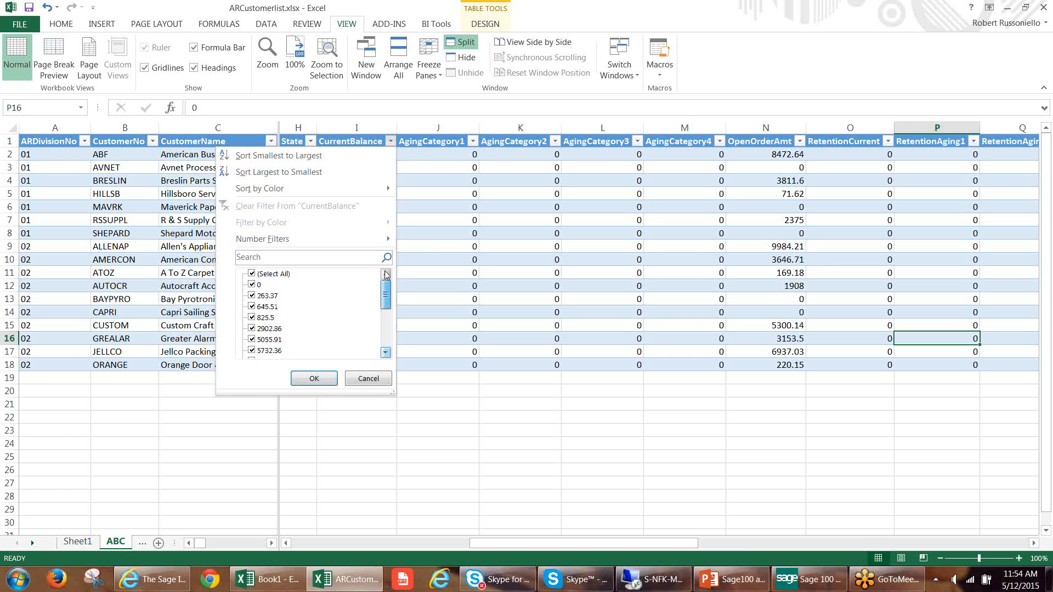
pyautogui.click(254, 286)
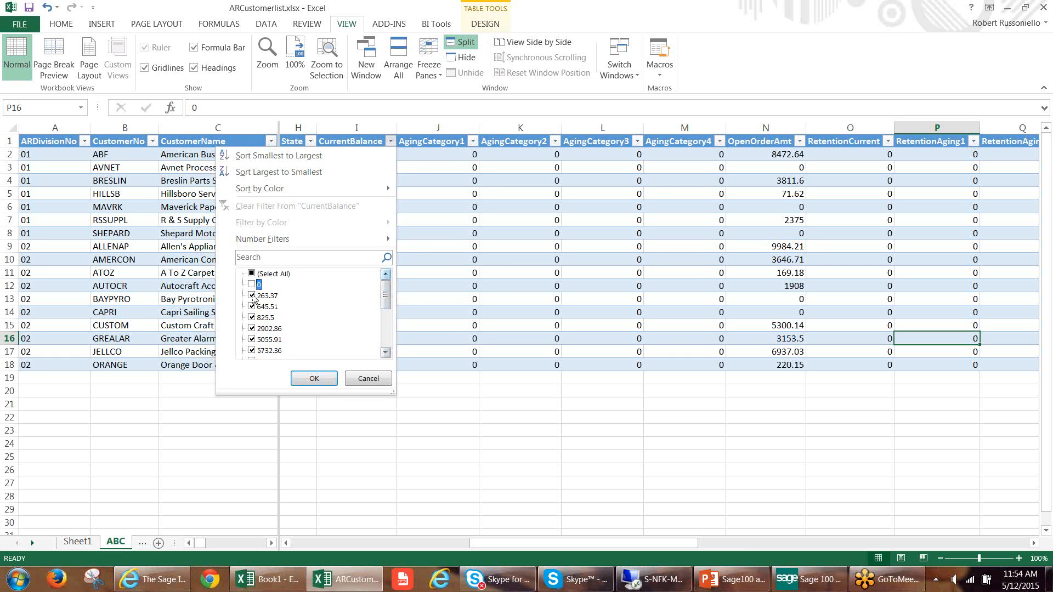
pyautogui.click(254, 296)
pyautogui.click(253, 307)
pyautogui.click(253, 317)
pyautogui.click(314, 379)
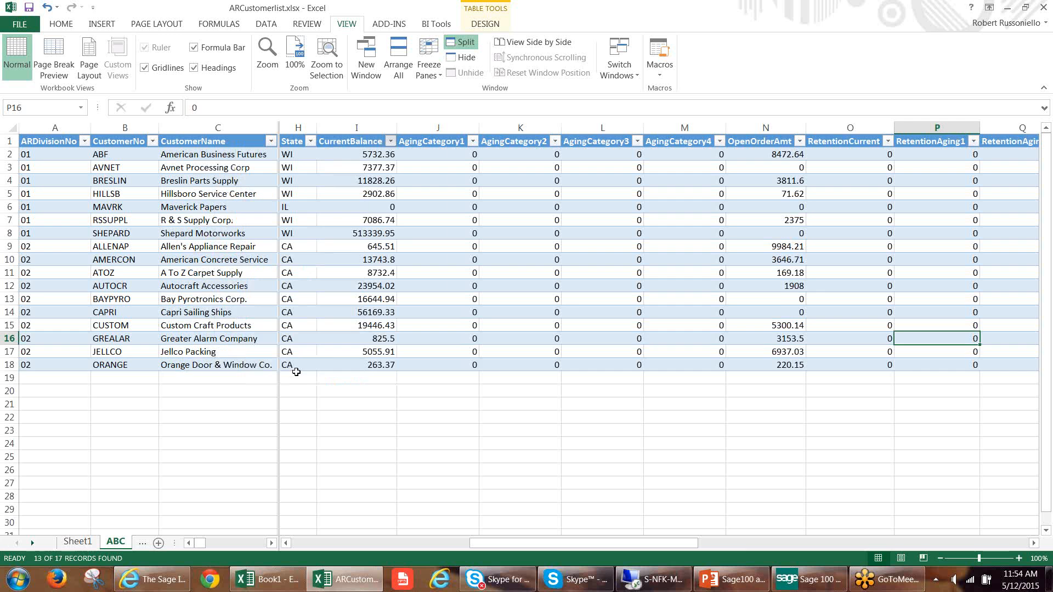
# Apply a number filter to CurrentBalance that keeps only the larger balances, and select the filtered balances.
pyautogui.click(391, 141)
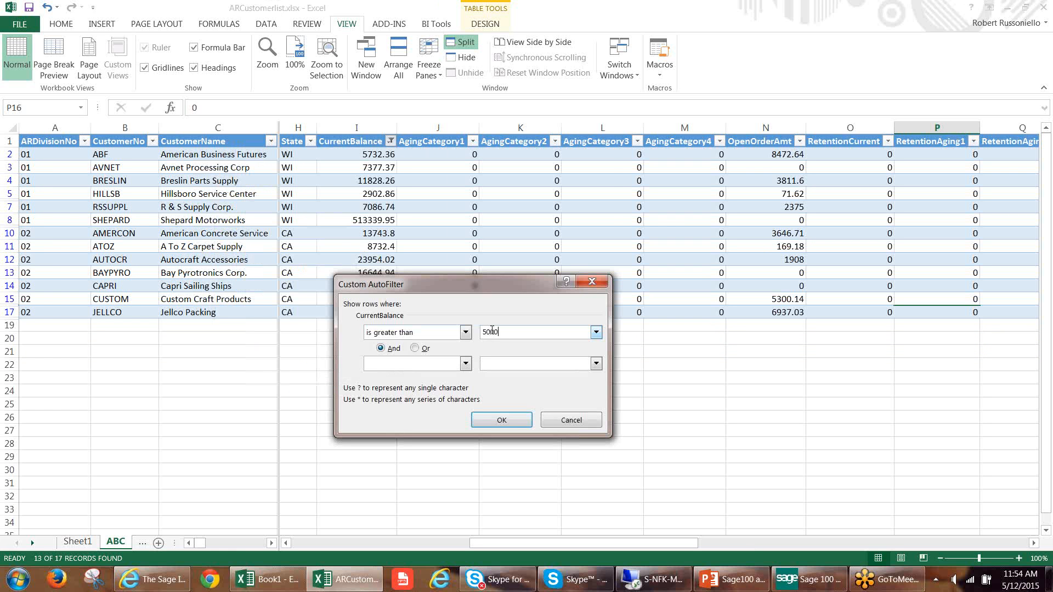
pyautogui.click(497, 420)
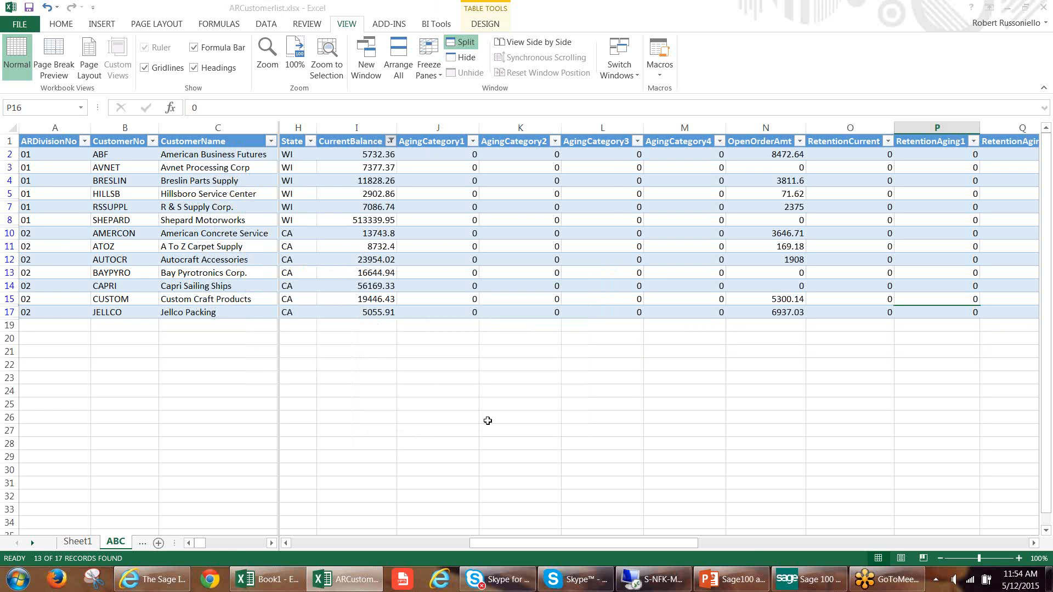
pyautogui.moveTo(370, 156); pyautogui.dragTo(384, 312)
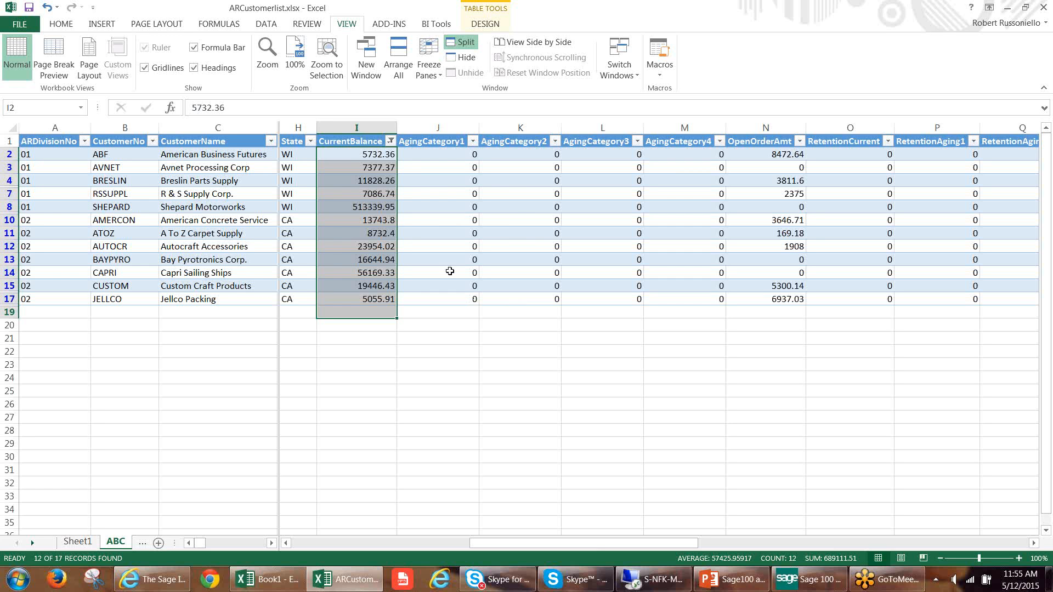
# Add an AutoSum total in the cell below the CurrentBalance column and format it with the Comma style.
pyautogui.click(364, 310)
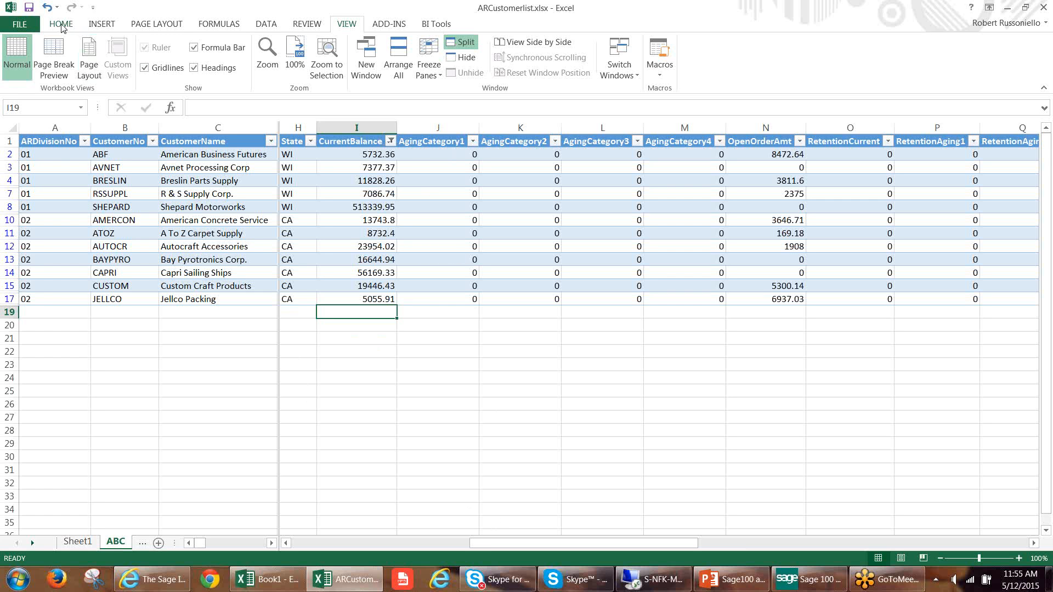
pyautogui.click(61, 25)
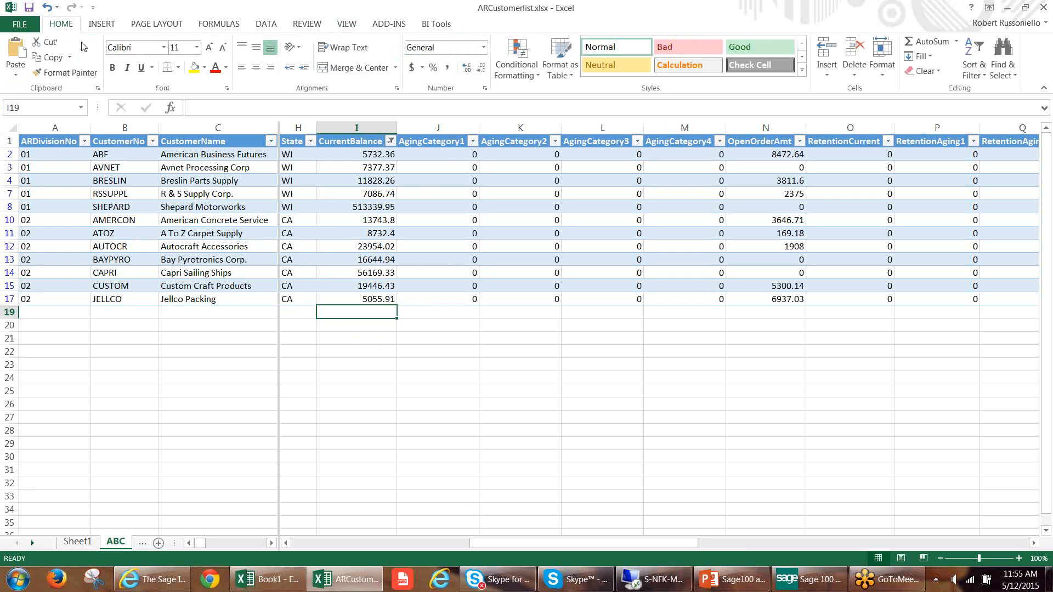
pyautogui.click(925, 44)
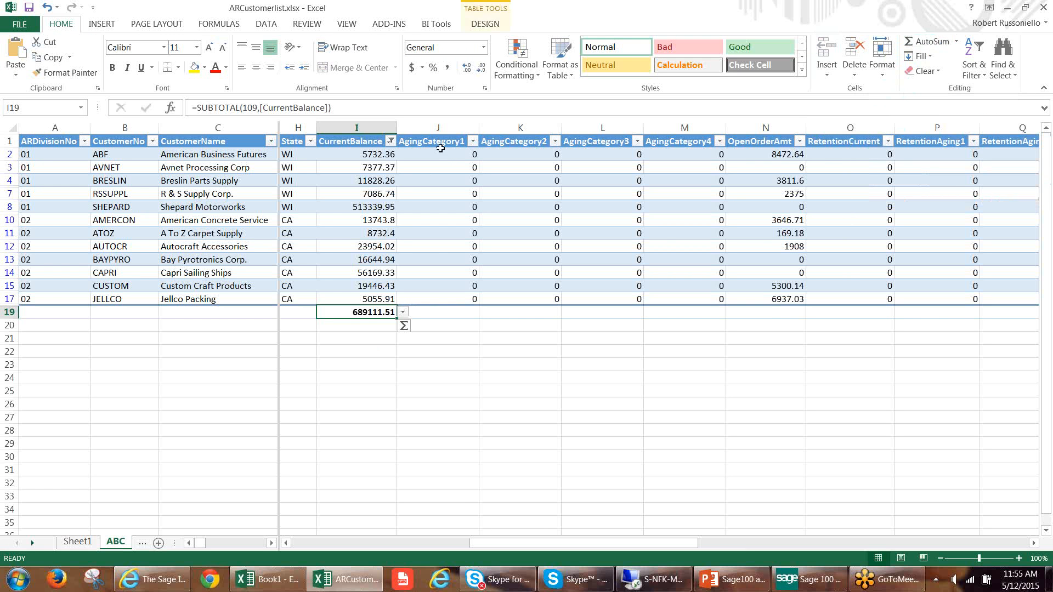
pyautogui.click(448, 67)
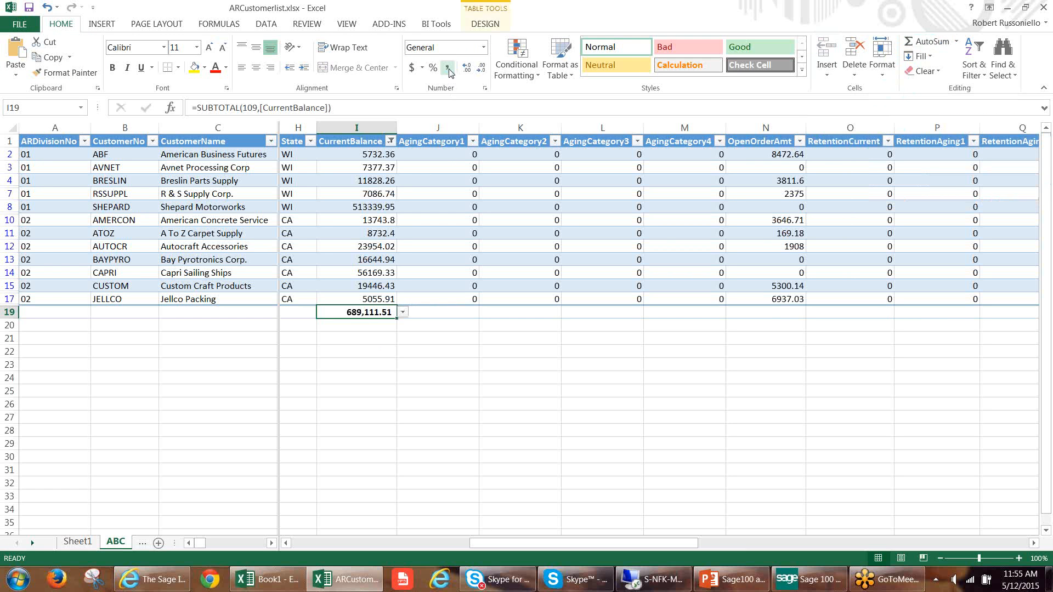
# Compare the filtered balances with the CurrentBalance total, and reselect all values in the column's filter to recheck the total.
pyautogui.click(360, 156)
pyautogui.moveTo(361, 170); pyautogui.dragTo(369, 294)
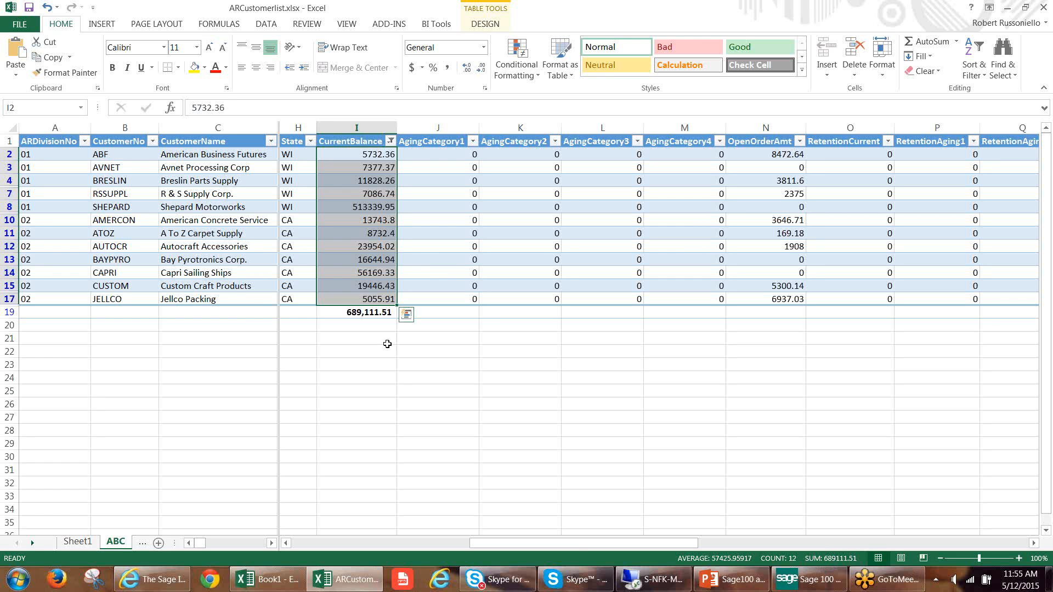
pyautogui.click(376, 202)
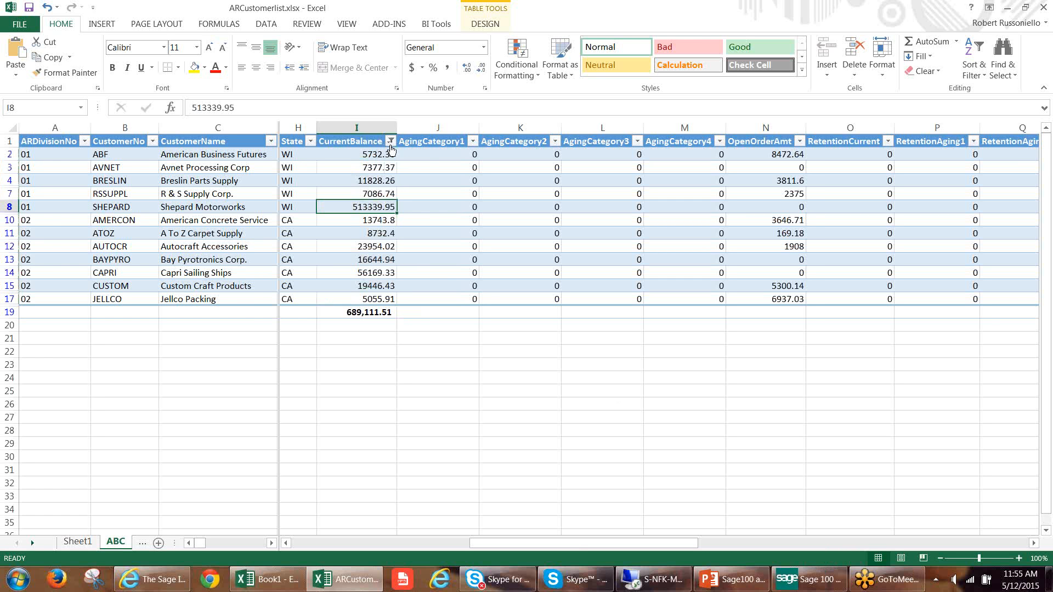
pyautogui.click(391, 141)
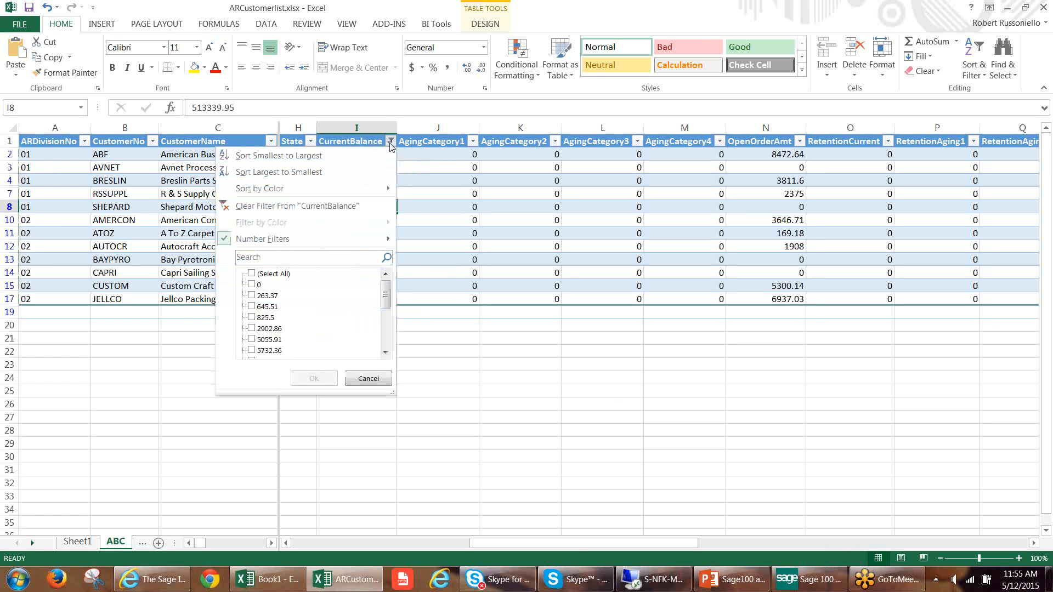
pyautogui.click(252, 274)
pyautogui.click(313, 379)
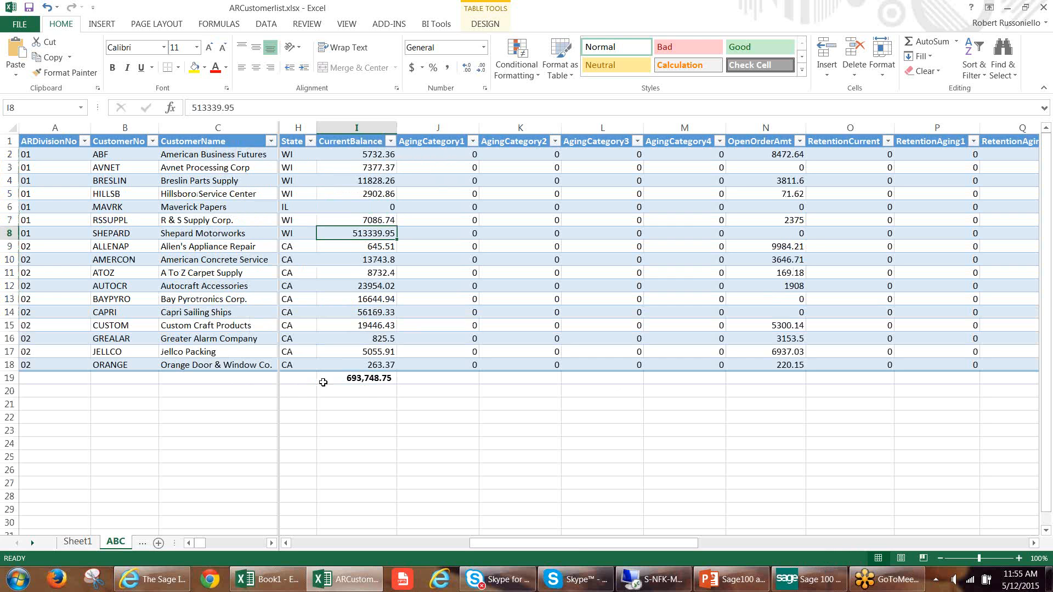
pyautogui.click(356, 378)
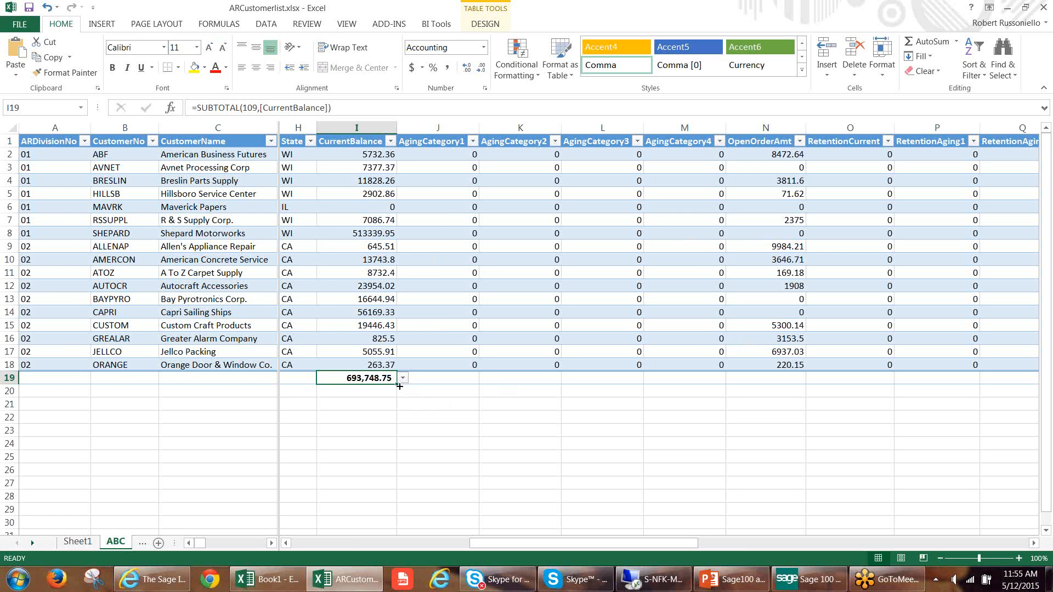
# Extend the CurrentBalance total across row 19 to the OpenOrderAmt column and check the copied subtotal formulas.
pyautogui.moveTo(399, 386); pyautogui.dragTo(772, 384)
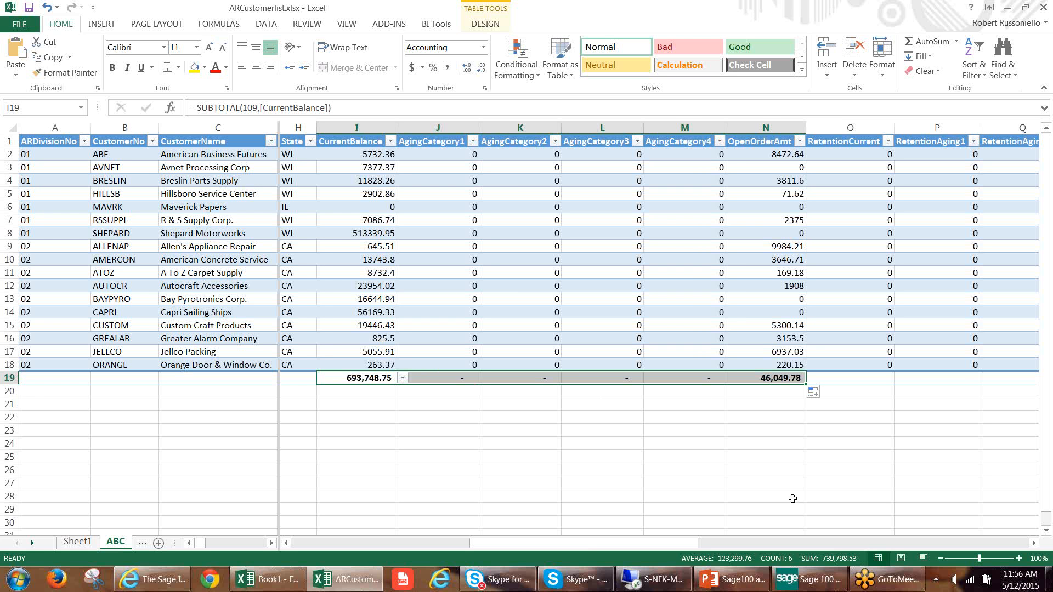
pyautogui.click(779, 378)
pyautogui.click(683, 377)
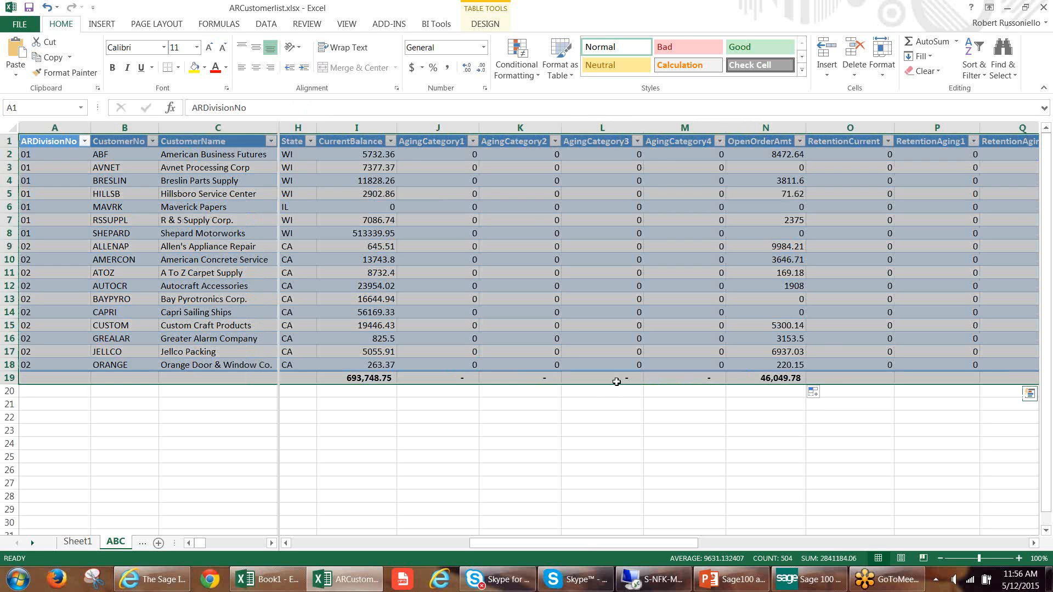
pyautogui.click(538, 379)
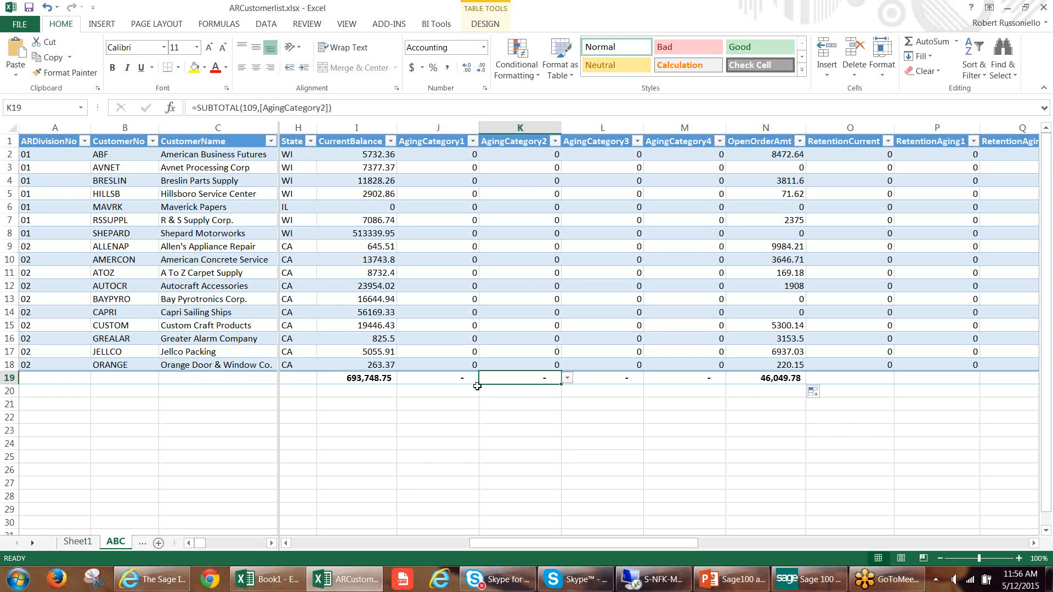
# Switch to the Book1 workbook and examine the exported customer rows against the imported ABC table in ARCustomerlist.
pyautogui.click(274, 579)
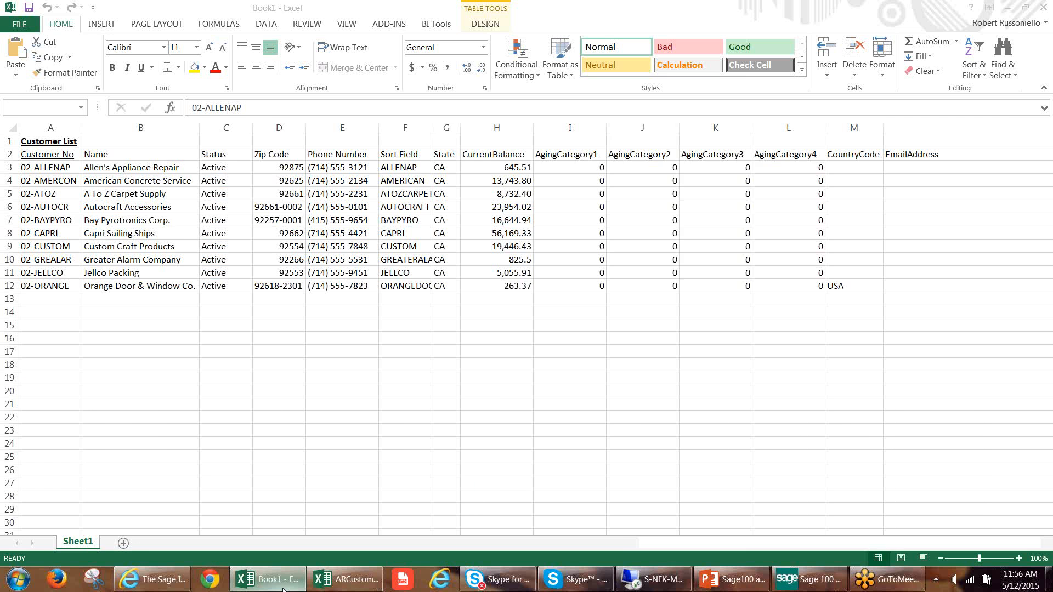
pyautogui.click(140, 200)
pyautogui.moveTo(58, 167); pyautogui.dragTo(849, 275)
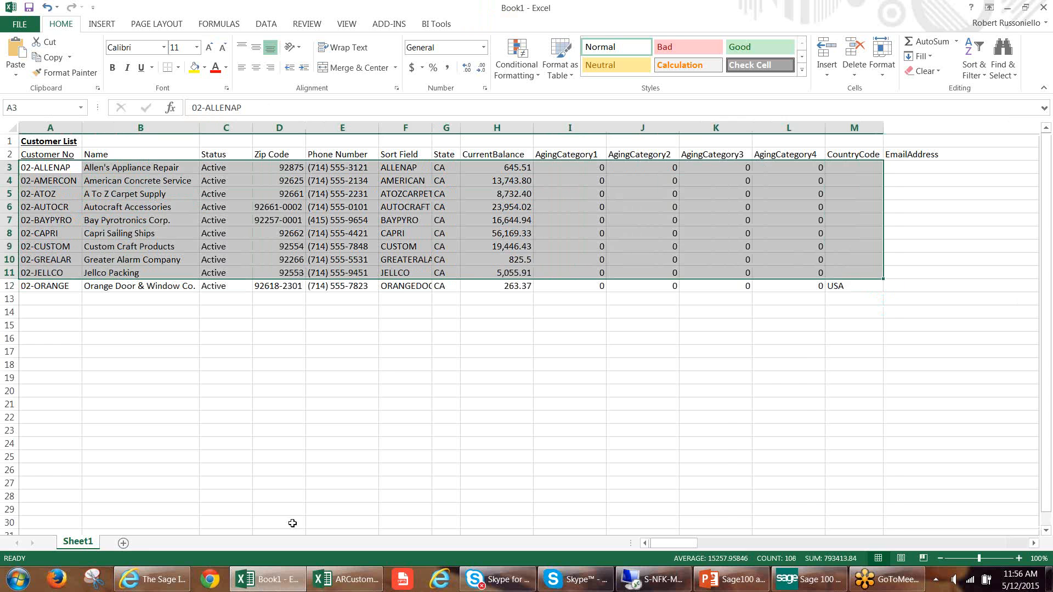
pyautogui.click(342, 580)
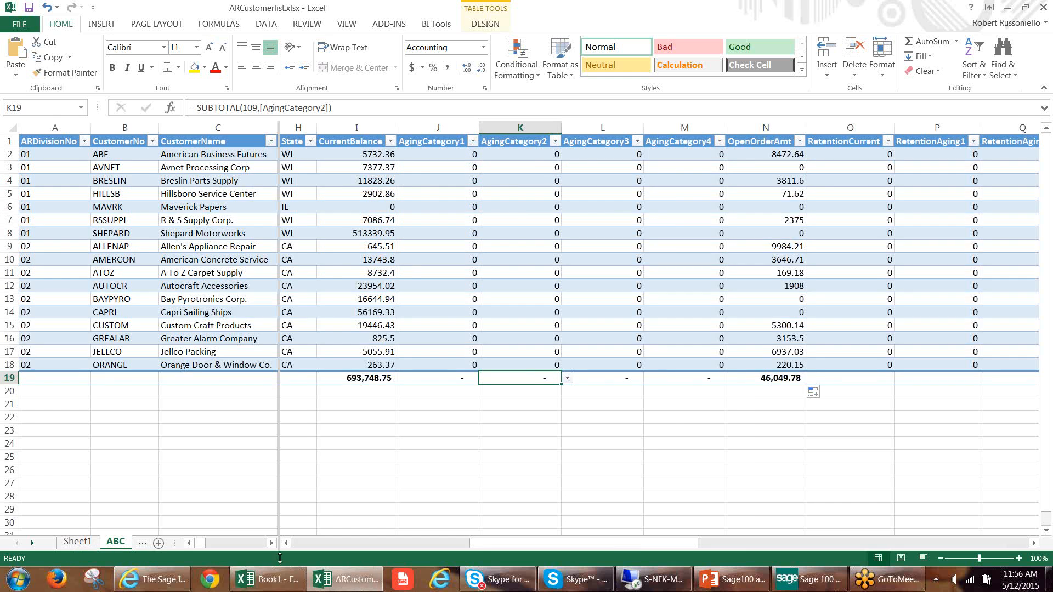
pyautogui.click(268, 580)
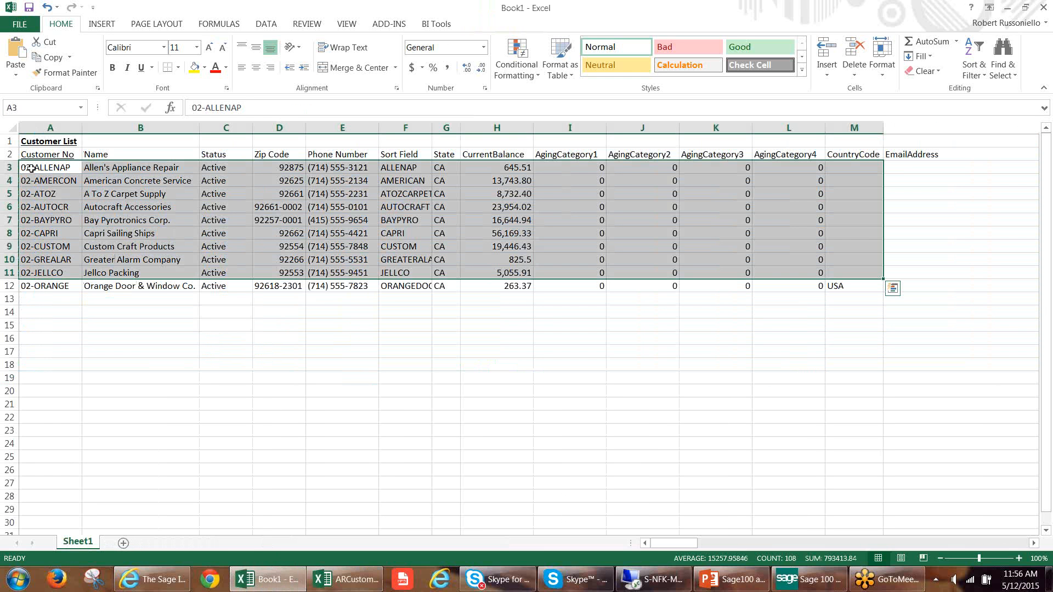
pyautogui.moveTo(31, 169); pyautogui.dragTo(848, 287)
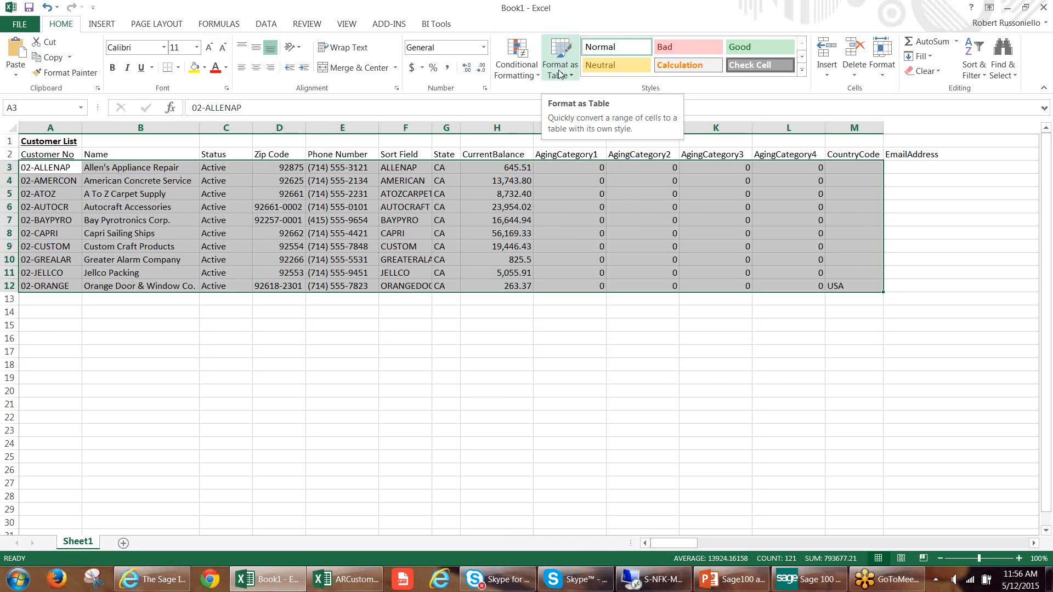
pyautogui.click(146, 192)
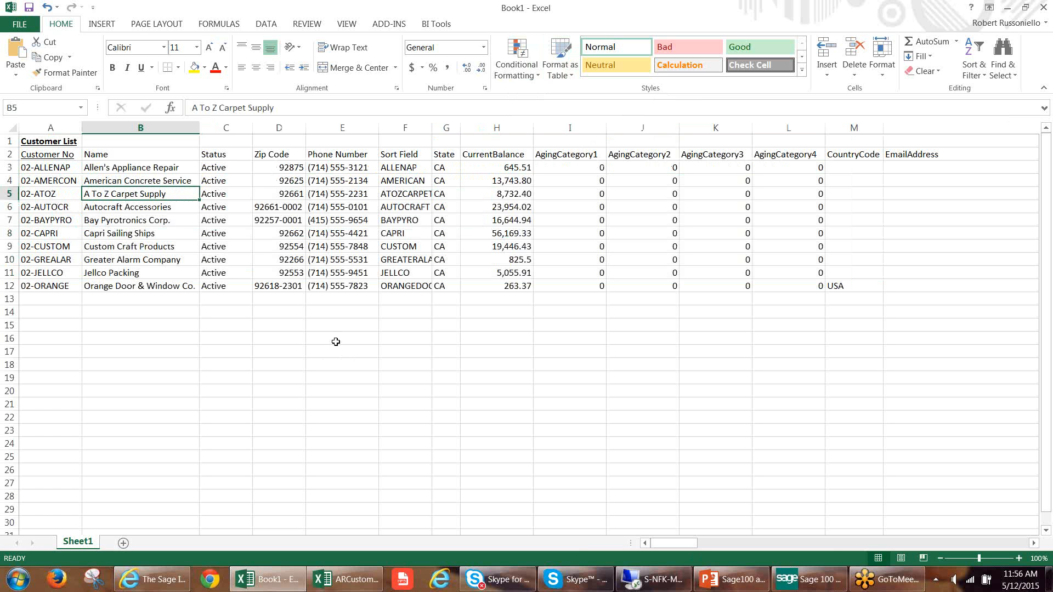
pyautogui.click(559, 74)
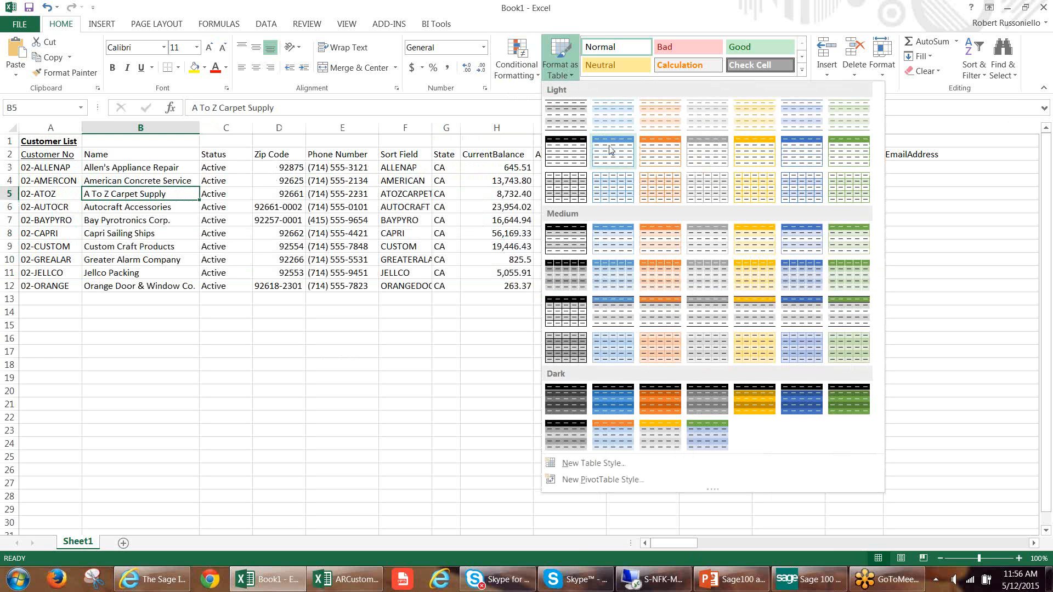
pyautogui.click(610, 151)
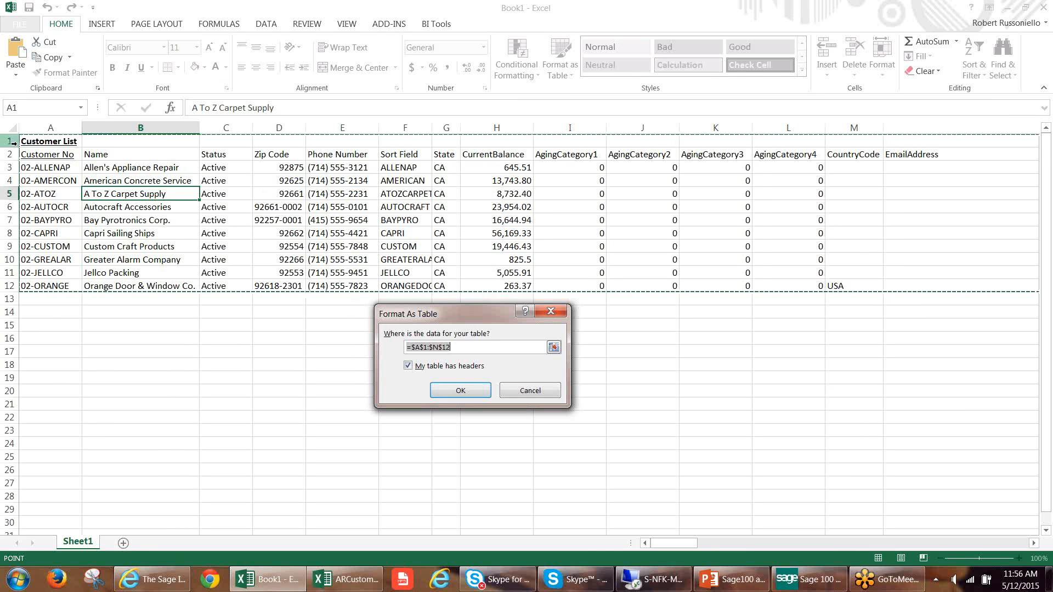
pyautogui.click(530, 391)
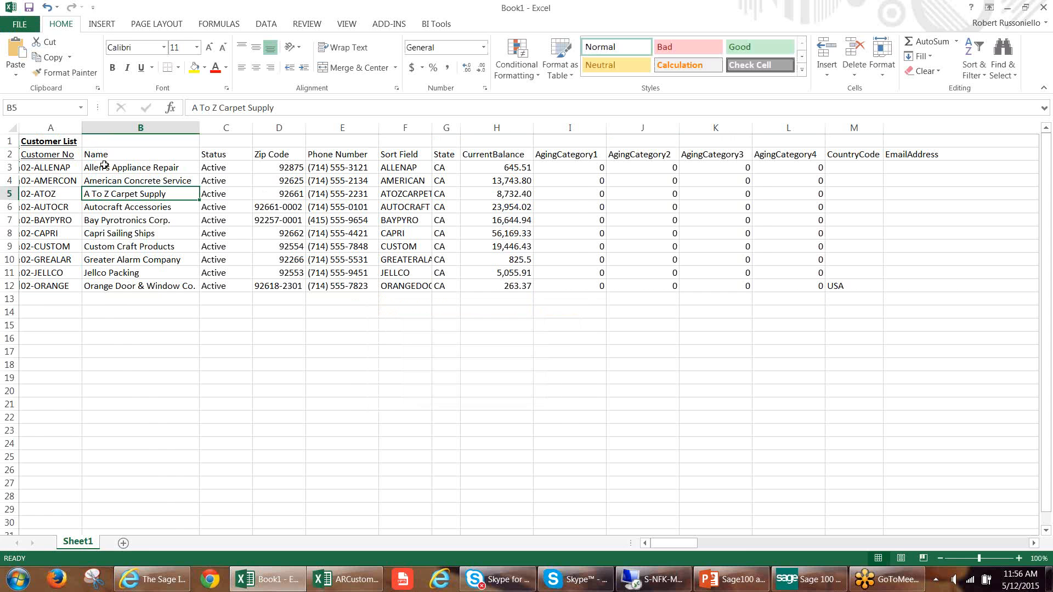
# Delete the "Customer List" title row above the column headings on Sheet1.
pyautogui.rightClick(9, 141)
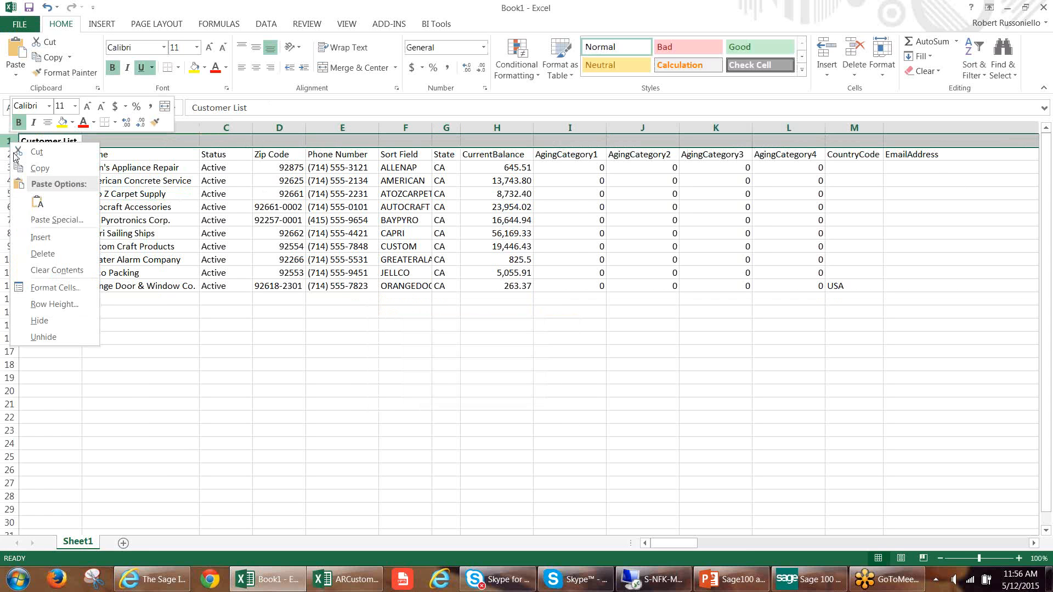
pyautogui.click(45, 251)
pyautogui.click(279, 207)
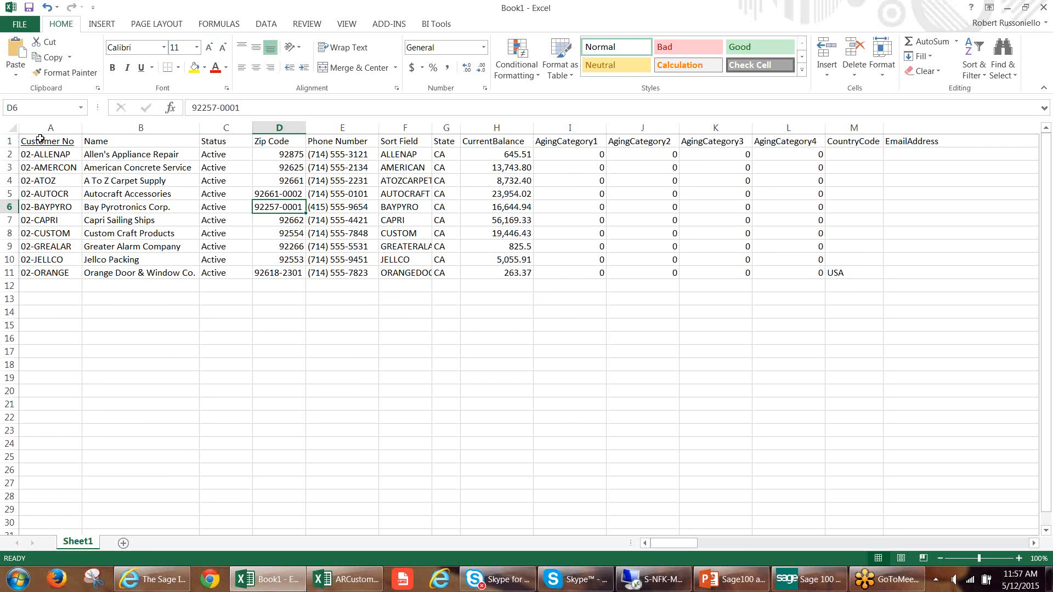
# Format the exported customer list, range A1:N11, as a table with headers in a light blue style.
pyautogui.moveTo(40, 141); pyautogui.dragTo(911, 144)
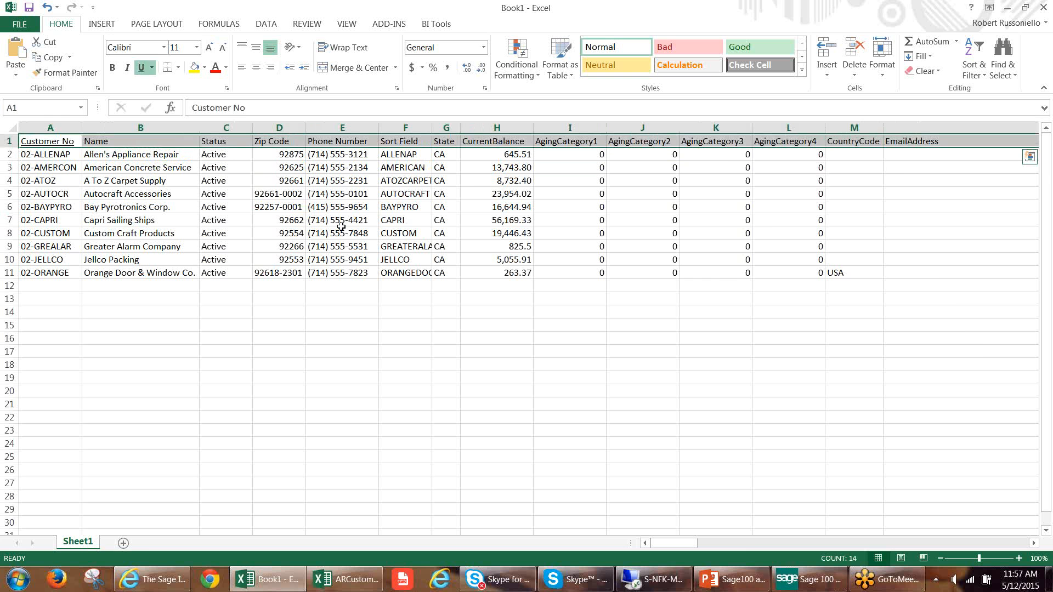
pyautogui.click(336, 224)
pyautogui.click(560, 64)
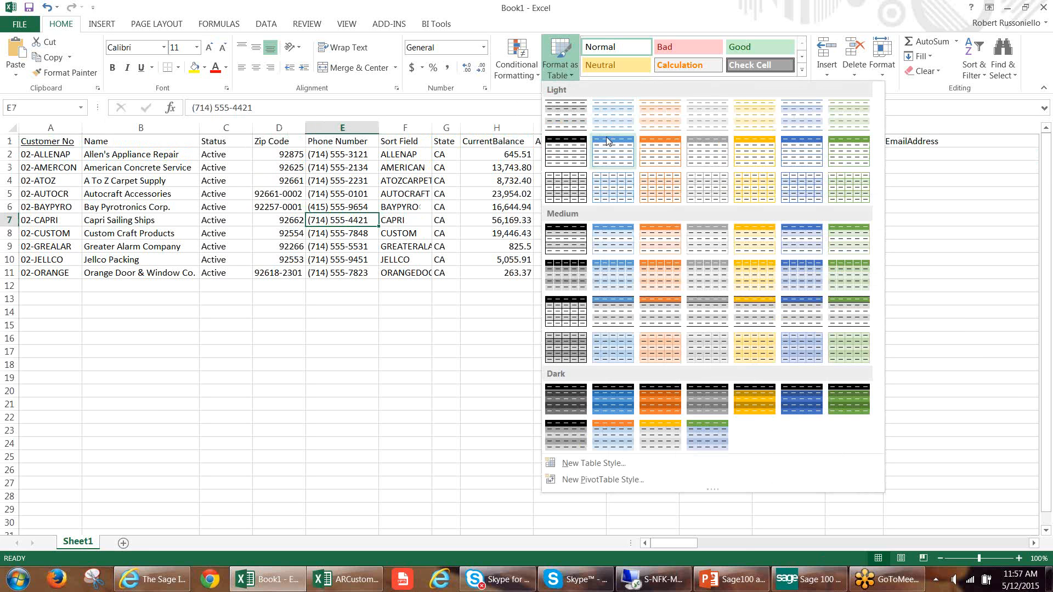
pyautogui.click(613, 144)
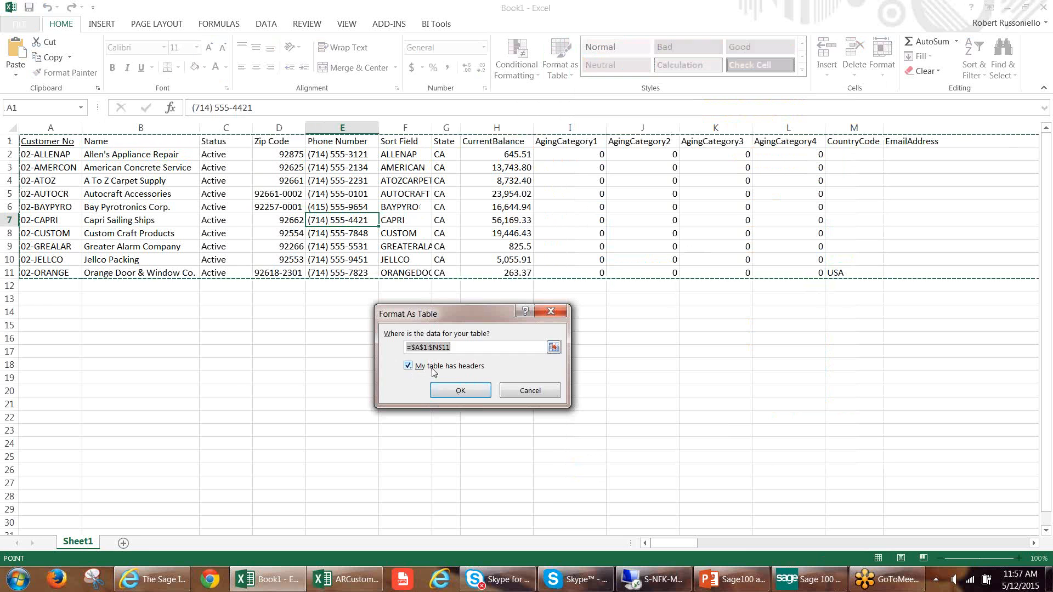
pyautogui.click(444, 392)
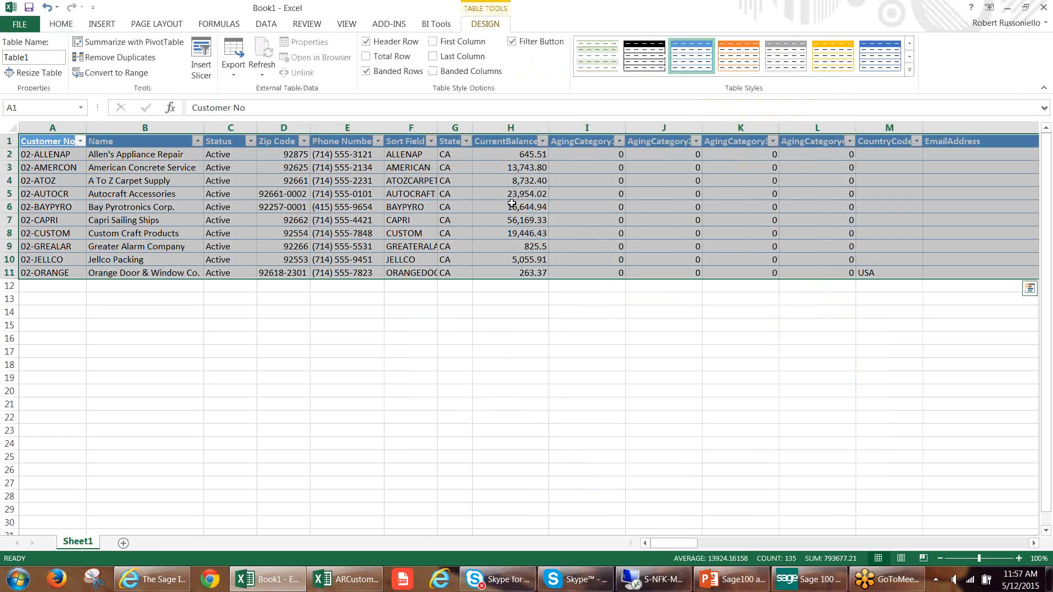
pyautogui.click(512, 203)
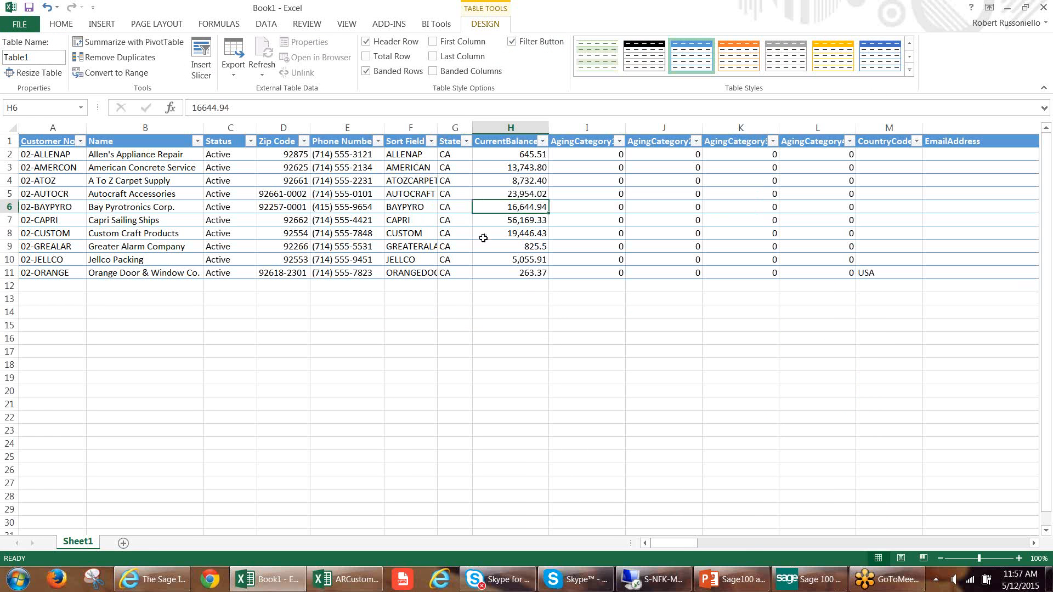
# Add an AutoSum total in cell H12 below the CurrentBalance column of the new table.
pyautogui.click(432, 142)
pyautogui.click(434, 144)
pyautogui.click(521, 185)
pyautogui.click(523, 236)
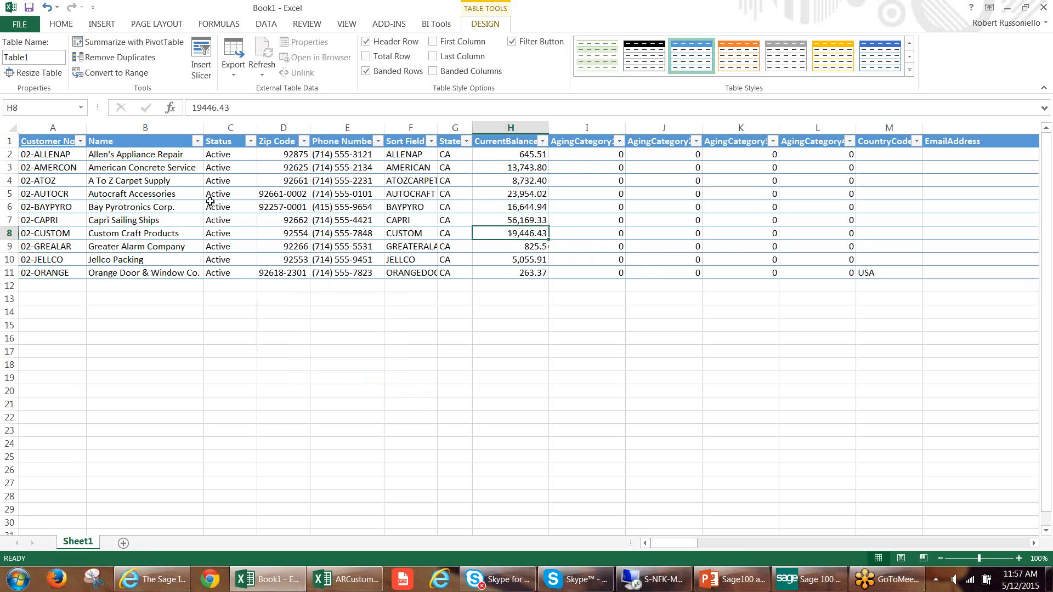
pyautogui.click(518, 285)
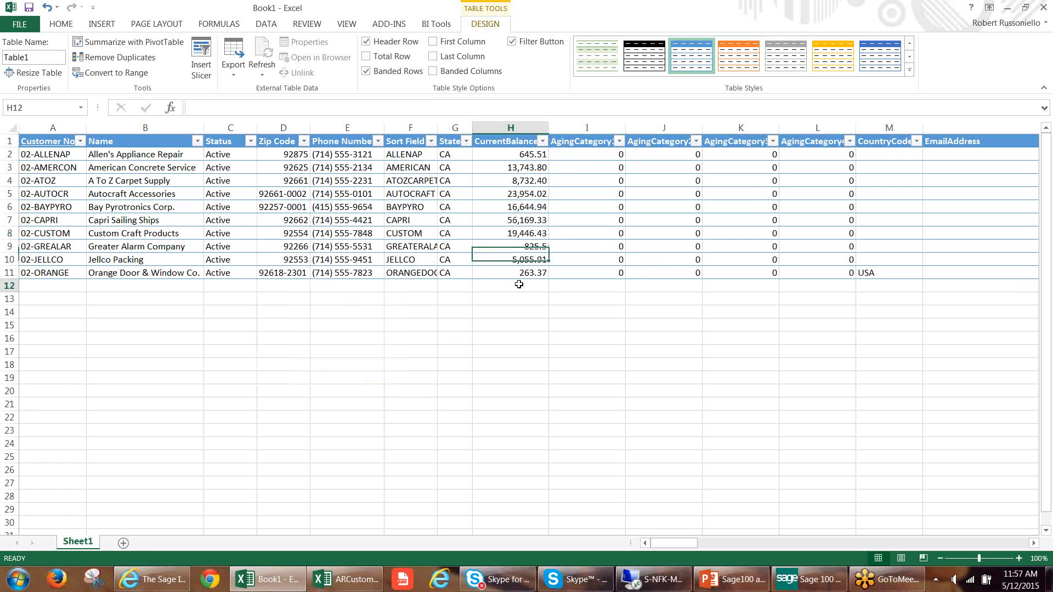
pyautogui.click(910, 43)
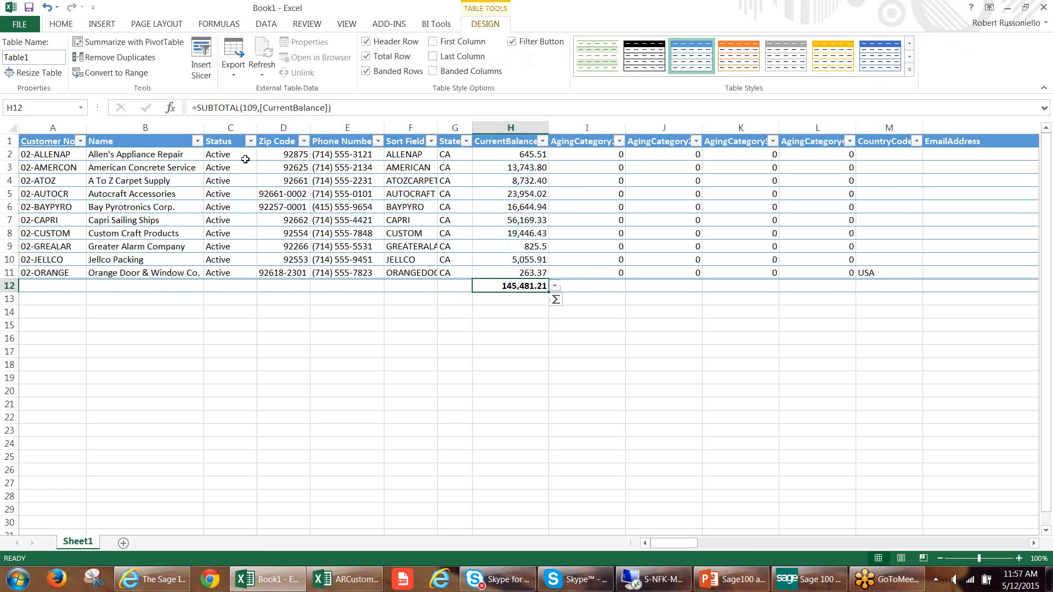
# Check whether a Refresh command is offered for the Book1 table and for the ABC table in ARCustomerlist.
pyautogui.click(347, 180)
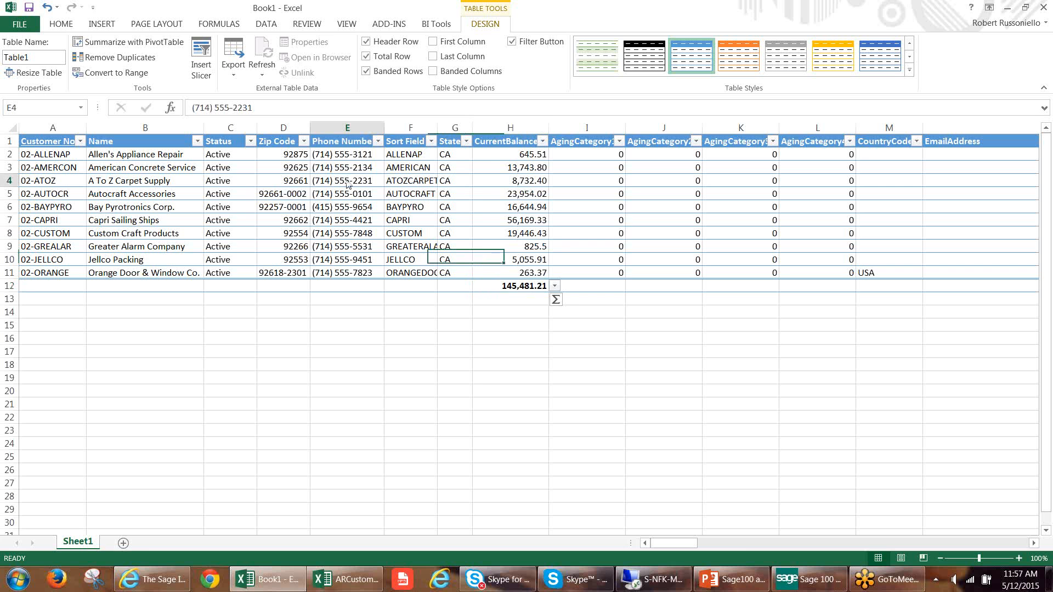
pyautogui.rightClick(347, 185)
pyautogui.press('Escape')
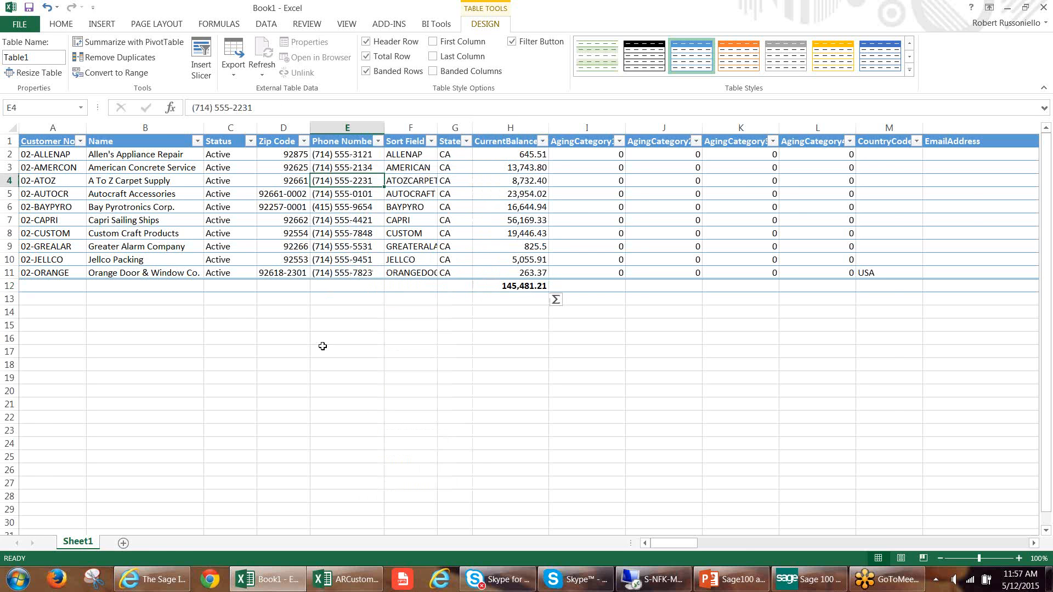
pyautogui.click(346, 580)
pyautogui.click(357, 233)
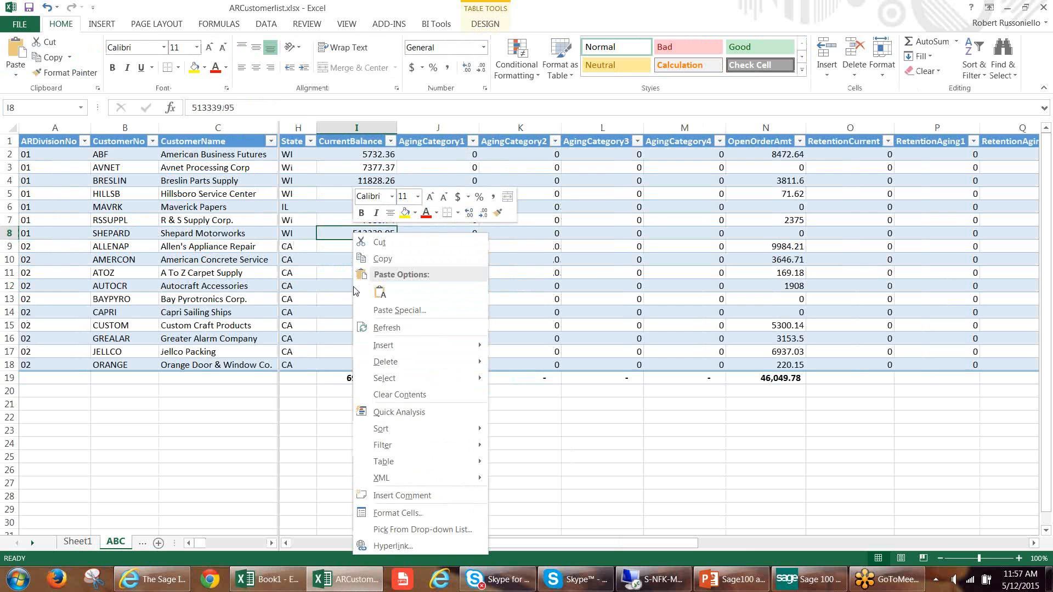
pyautogui.rightClick(354, 235)
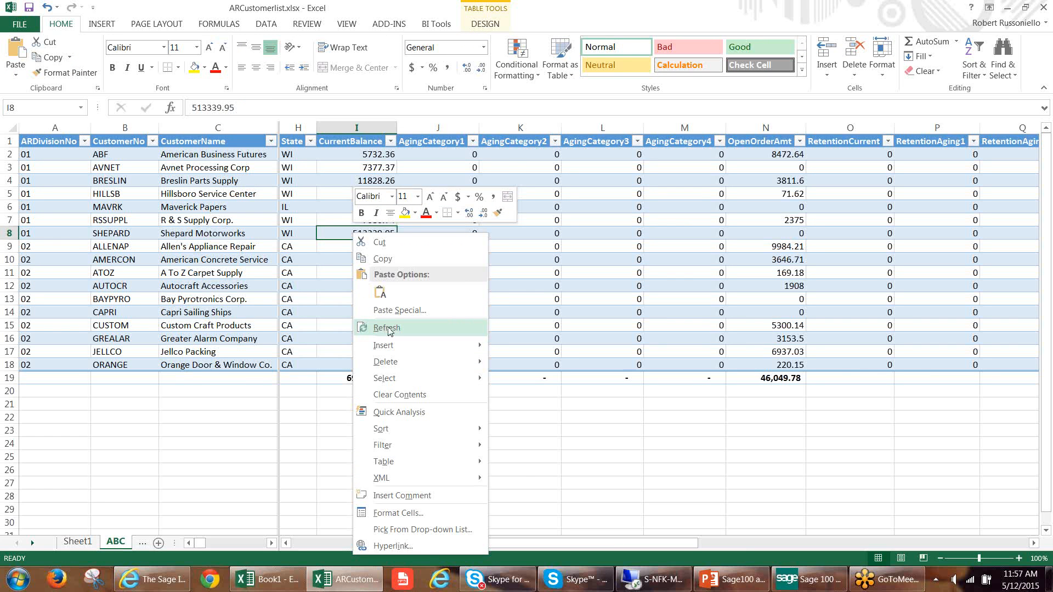
pyautogui.press('Escape')
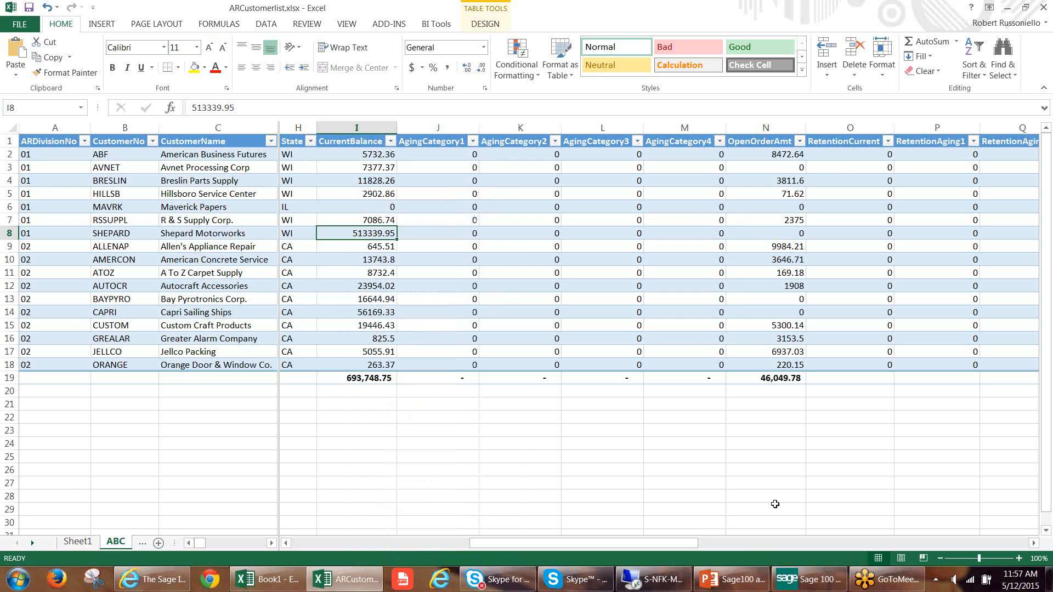
# Switch to Sage 100 ERP, collapse the Business Insights Explorer folder, and view the program's version information.
pyautogui.moveTo(806, 586)
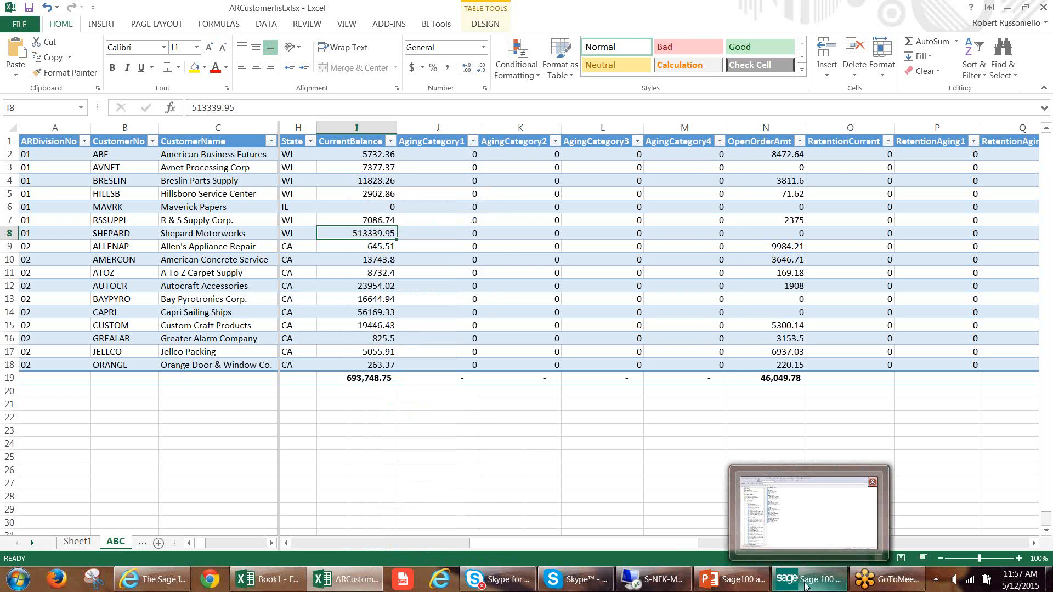
pyautogui.click(804, 585)
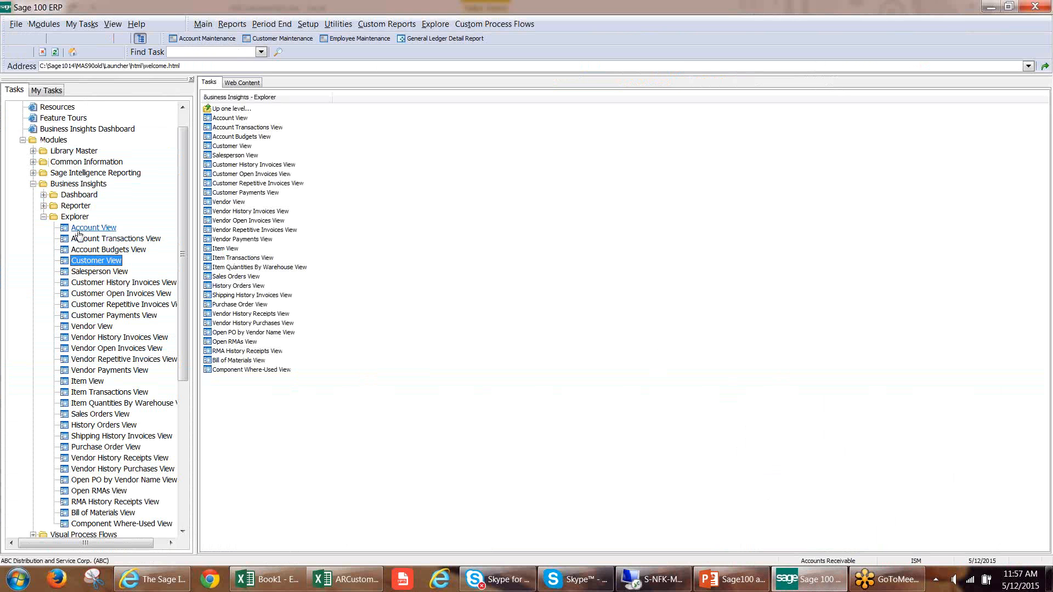
pyautogui.click(43, 217)
pyautogui.click(137, 24)
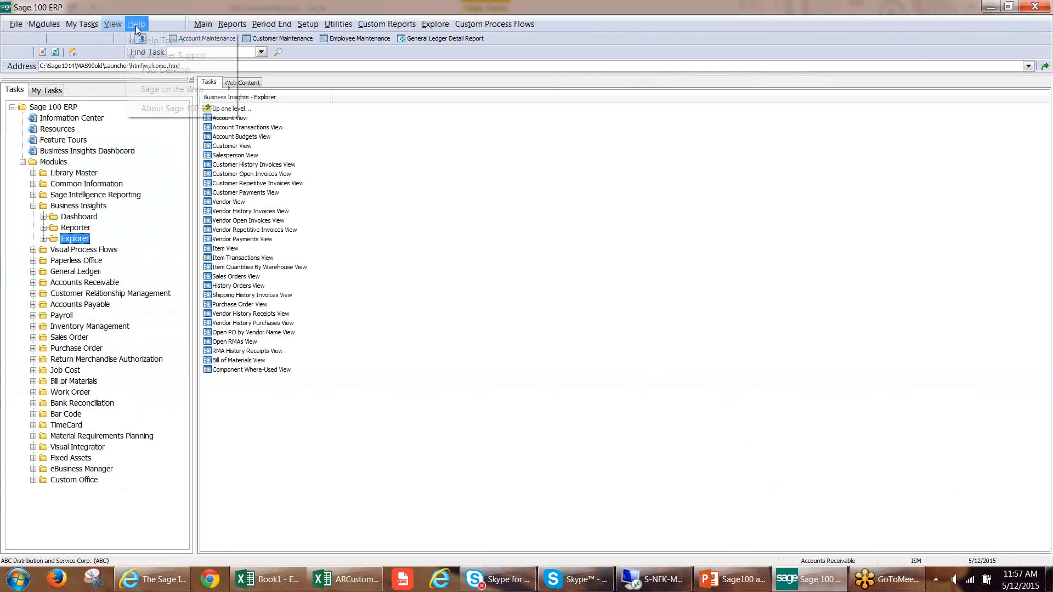
pyautogui.click(219, 108)
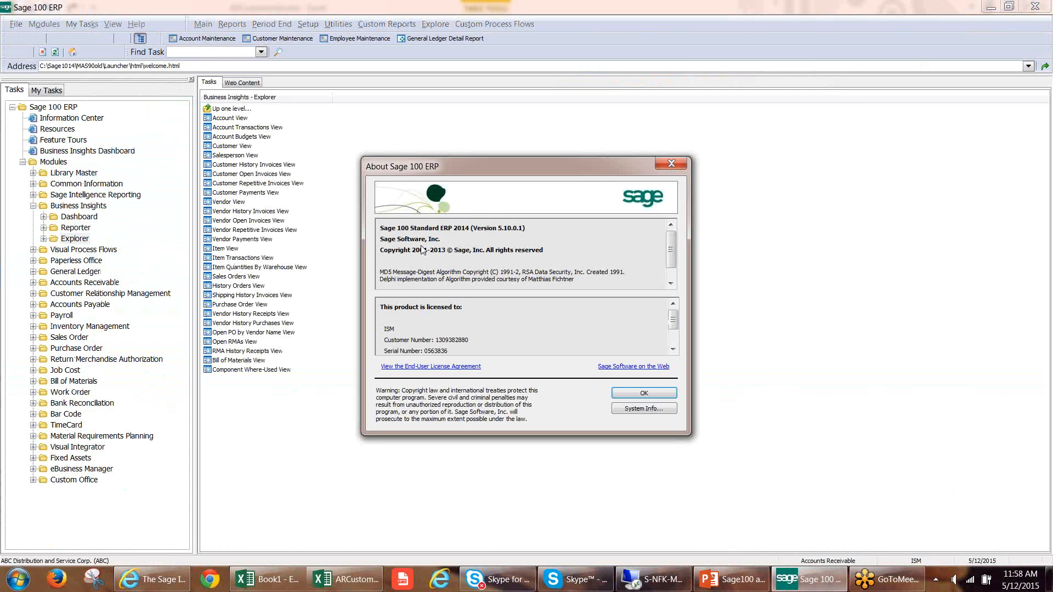
pyautogui.click(676, 164)
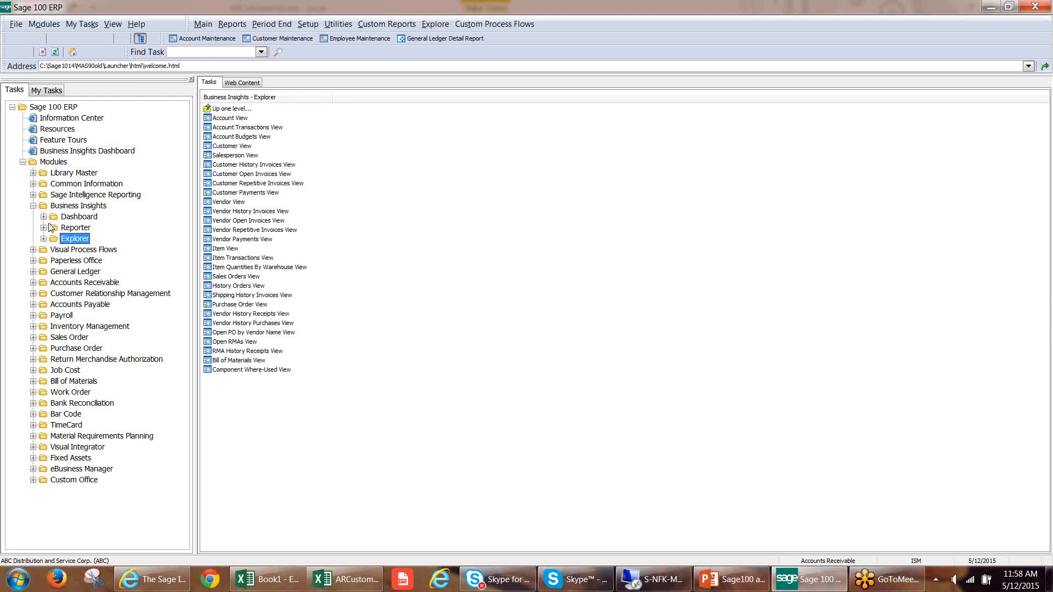
# Open Report Manager from the Reports folder of the Sage Intelligence Reporting module.
pyautogui.click(33, 195)
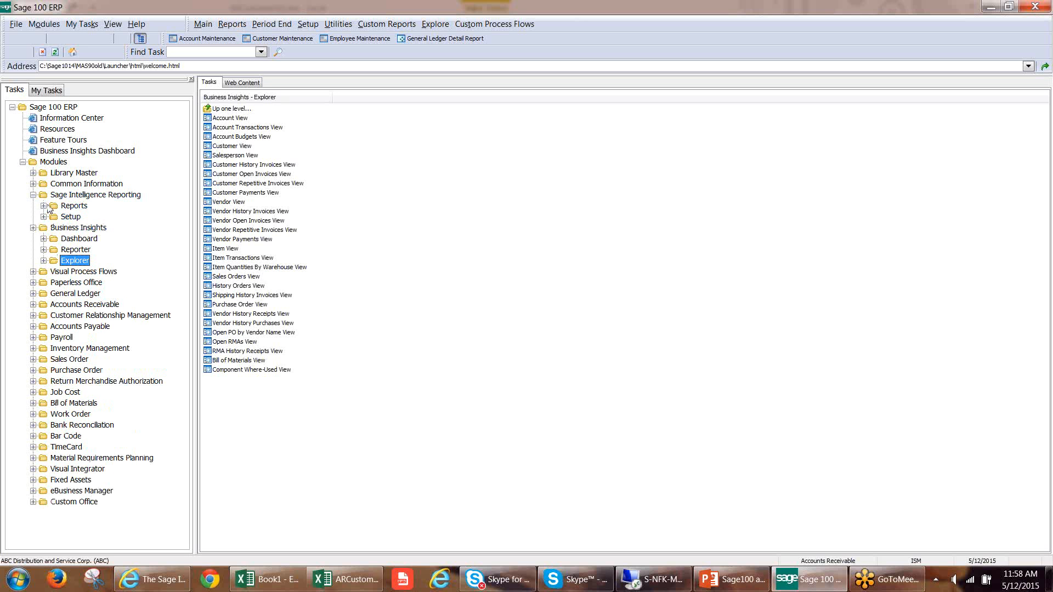
pyautogui.click(44, 206)
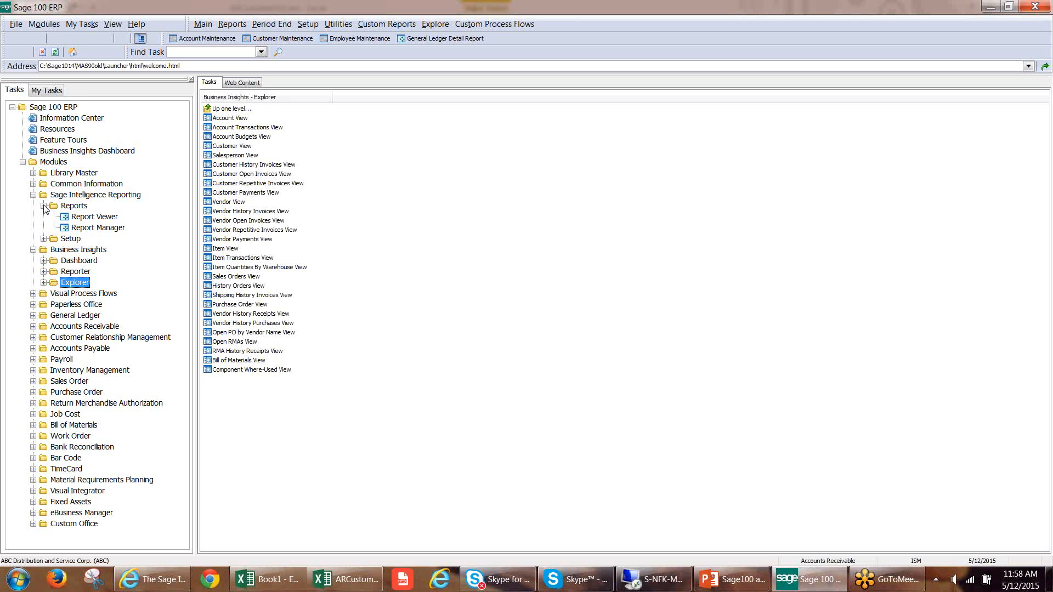
pyautogui.click(91, 228)
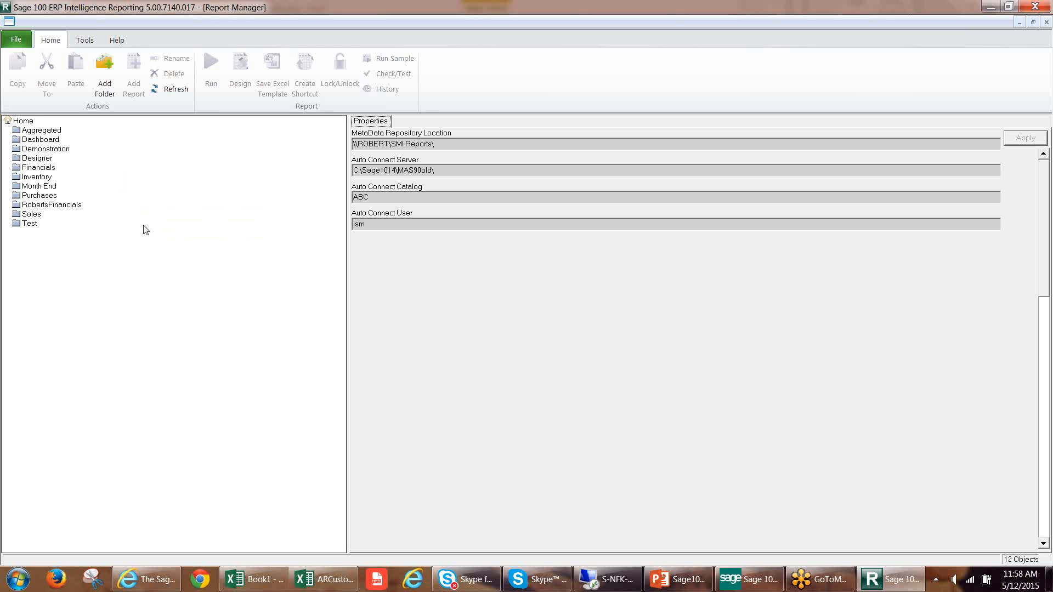
# Run the Customer Sales 2-4 report from the Sales folder for 01 May 2010 to 31 May 2010.
pyautogui.doubleClick(30, 214)
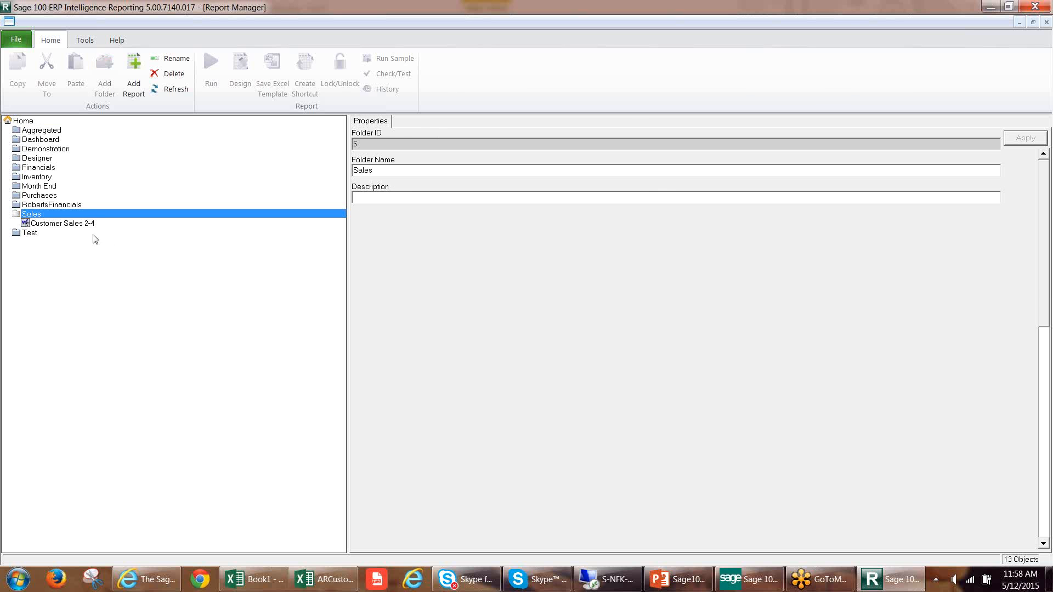
pyautogui.click(64, 224)
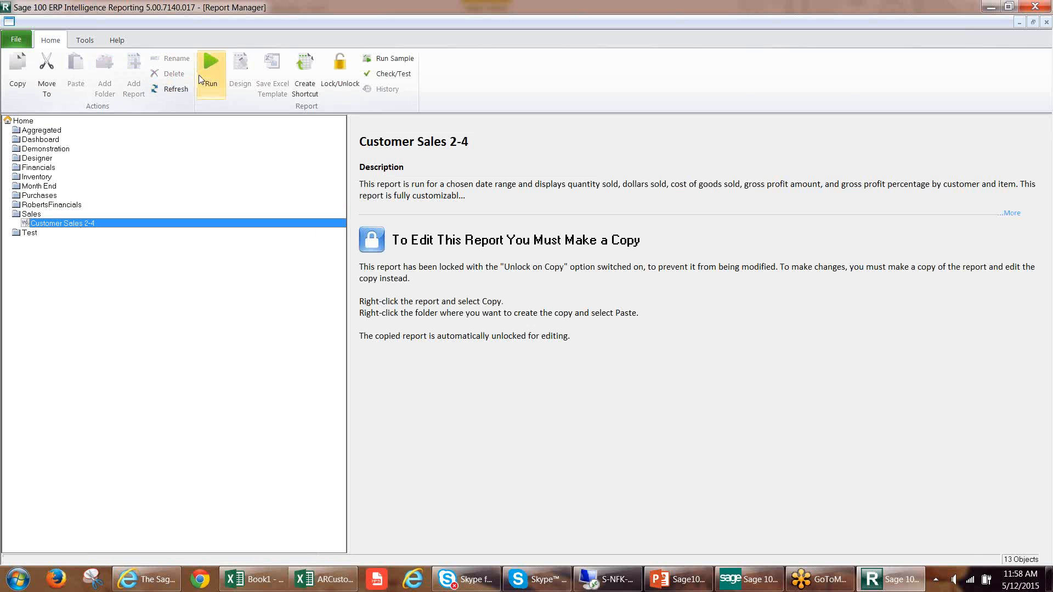
pyautogui.click(203, 62)
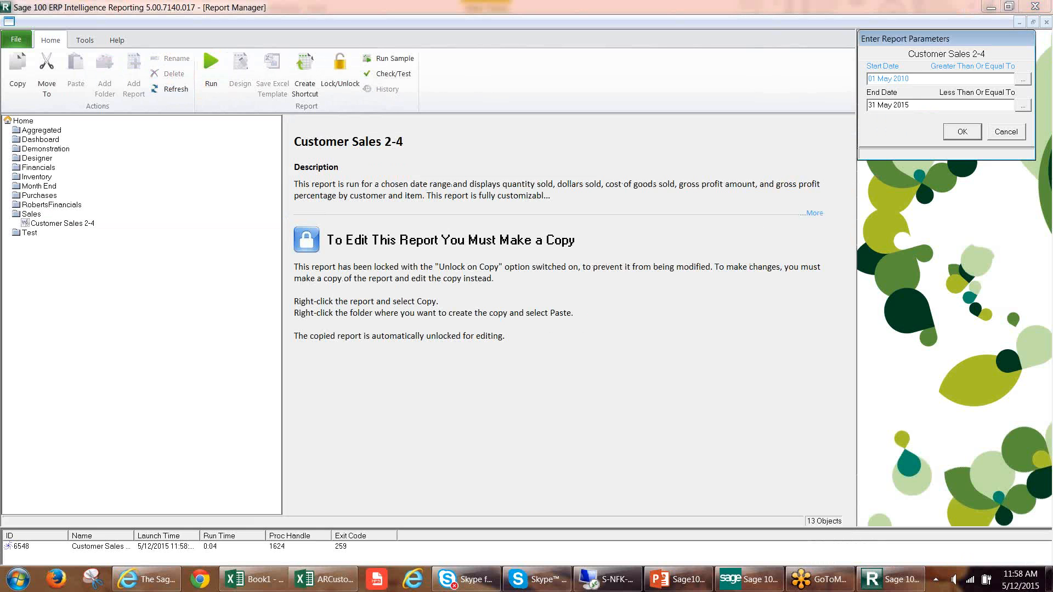
pyautogui.click(921, 108)
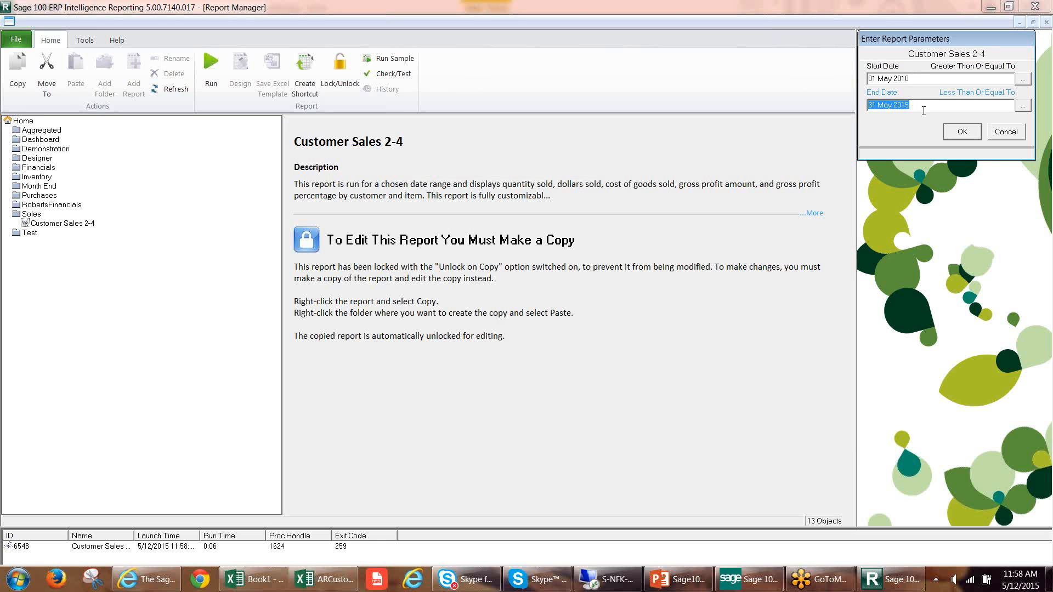
pyautogui.click(924, 110)
pyautogui.click(962, 132)
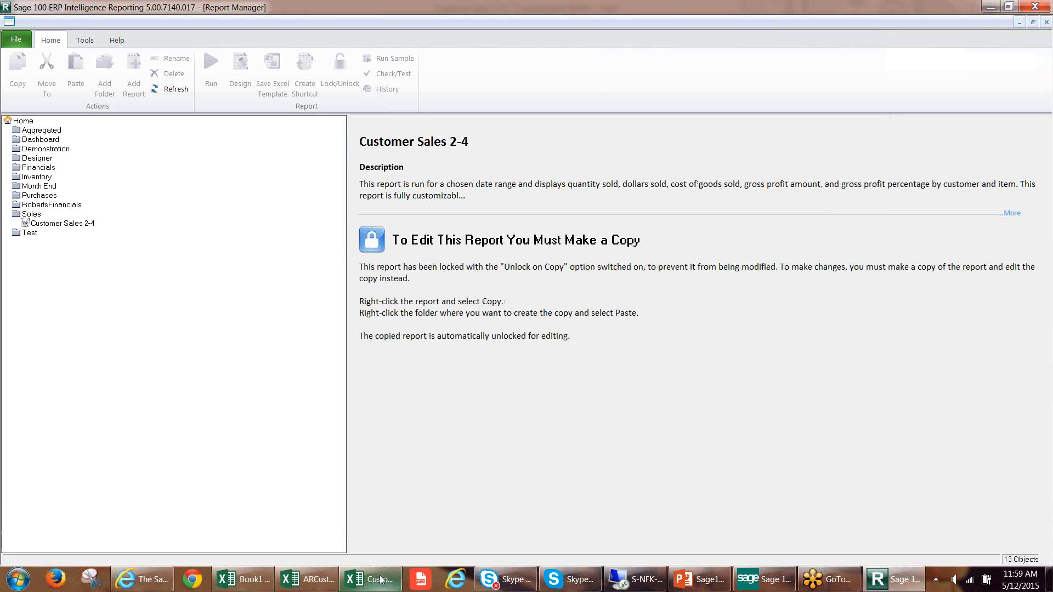
# Switch to Excel and bring up the generated Customer Sales 2-41 workbook, selecting a cell inside its PivotTable.
pyautogui.moveTo(381, 580)
pyautogui.click(455, 513)
pyautogui.click(571, 427)
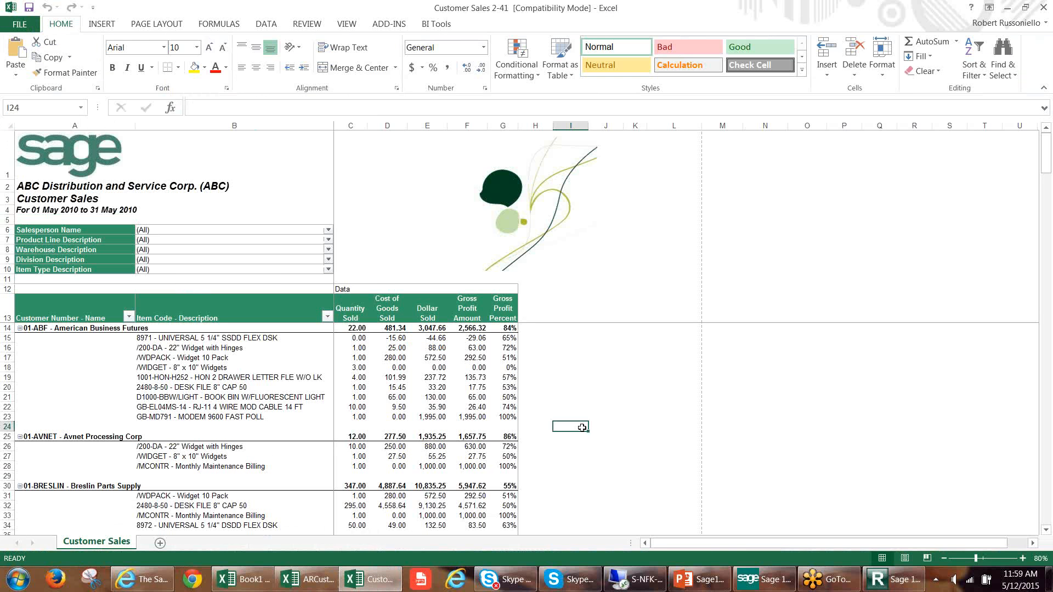
pyautogui.click(273, 369)
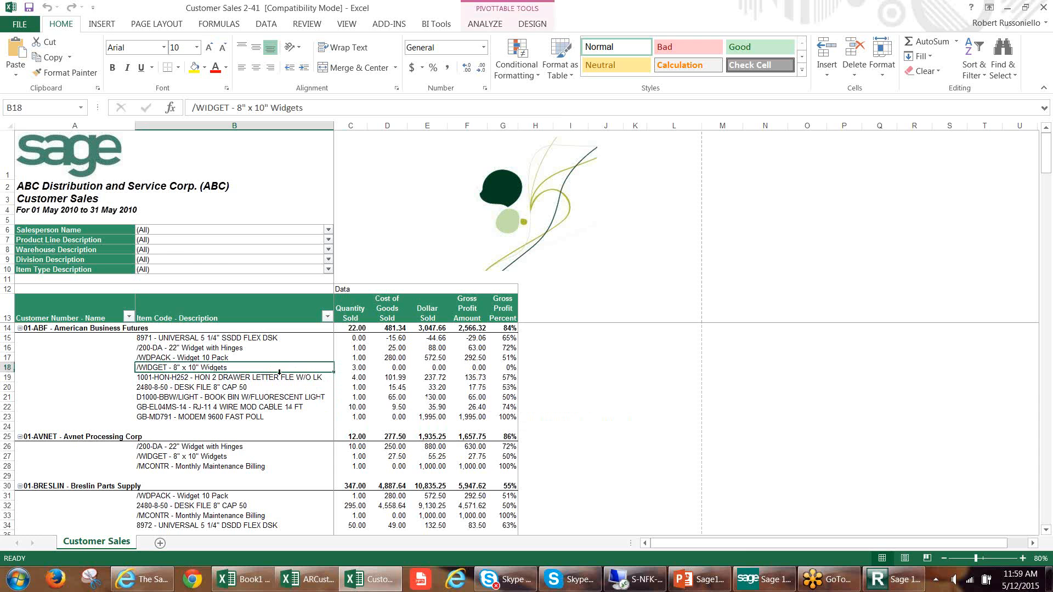
# Compare the customer columns of the ABC sheet in ARCustomerlist with the Customer Sales report layout.
pyautogui.click(304, 584)
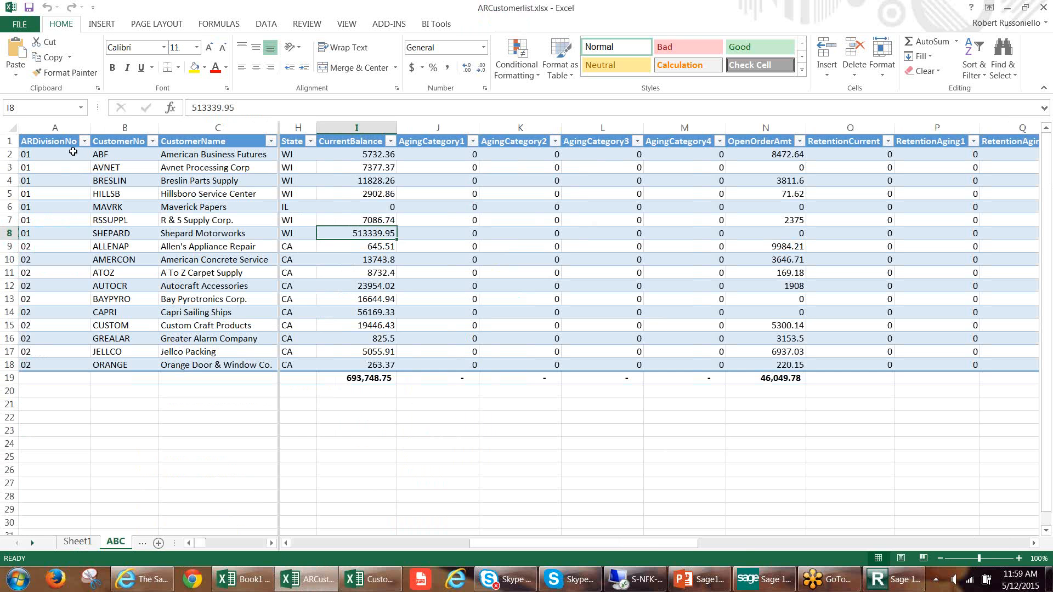
pyautogui.moveTo(57, 154); pyautogui.dragTo(184, 286)
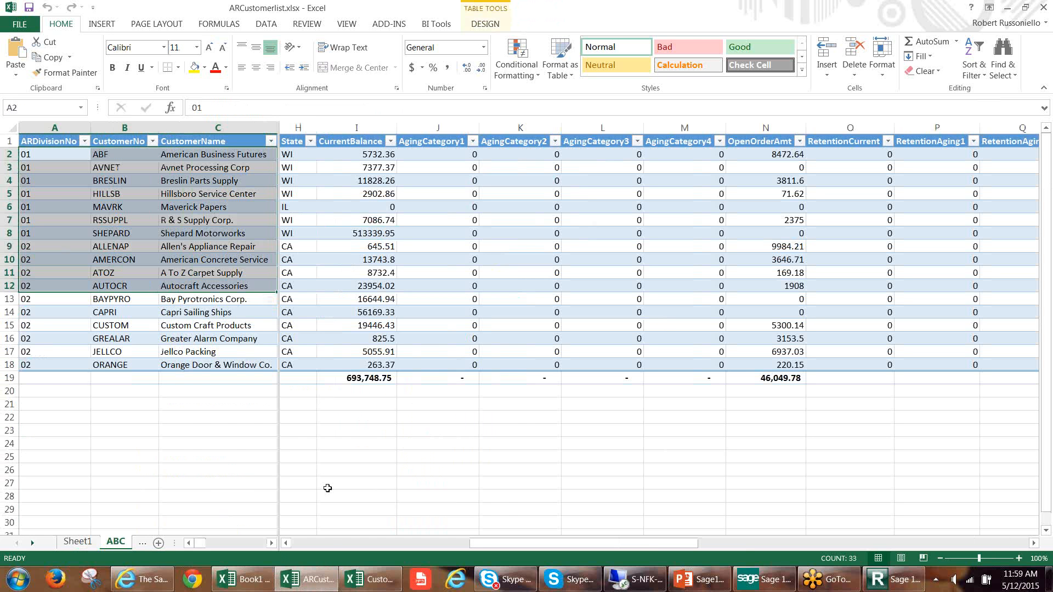
pyautogui.click(365, 579)
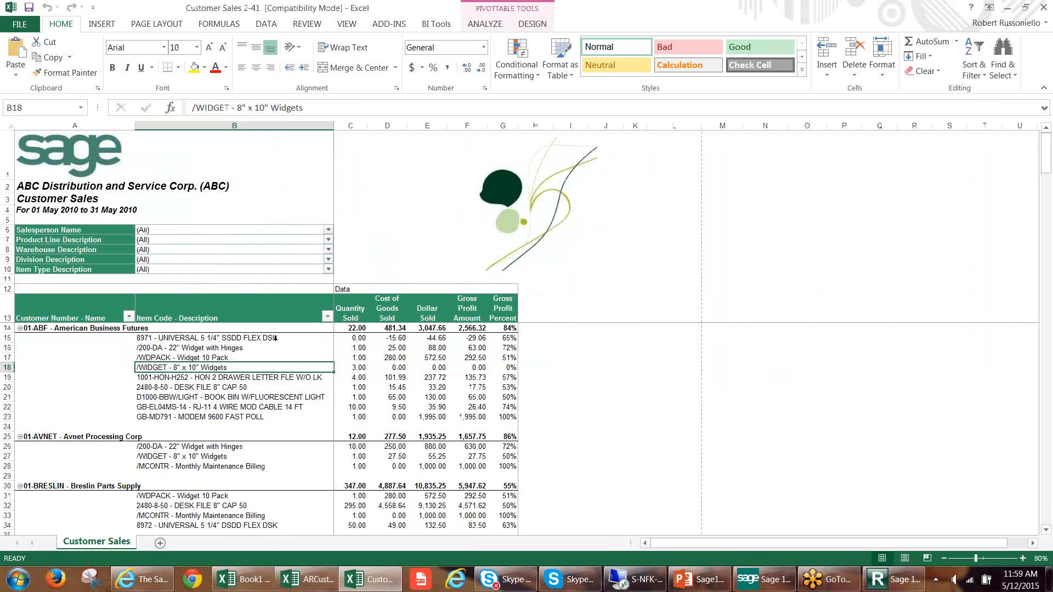
# Filter the Customer Sales PivotTable by Salesperson Name to the first salesperson listed.
pyautogui.click(329, 231)
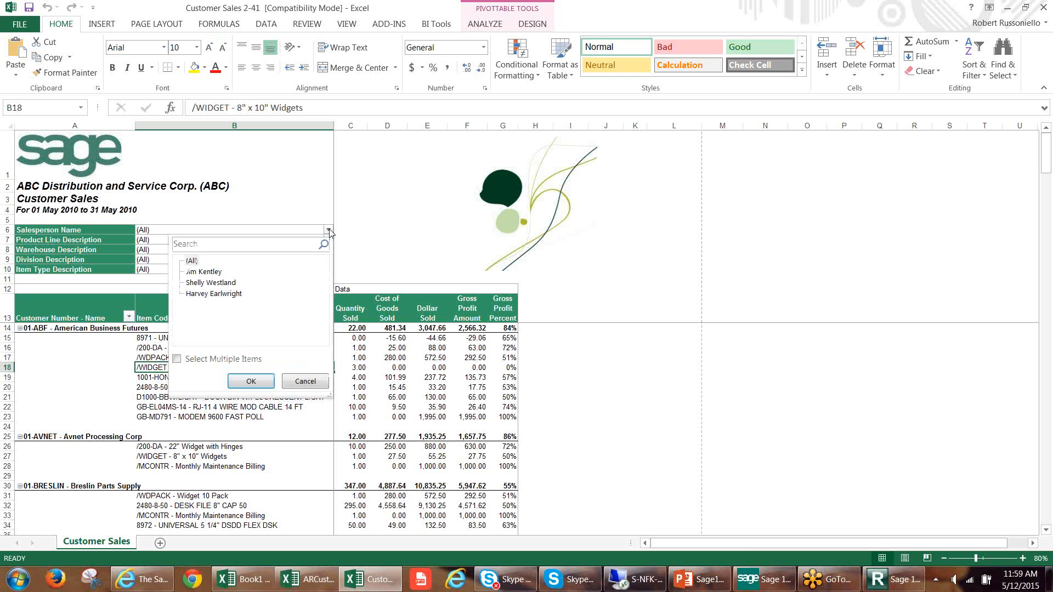
pyautogui.click(328, 231)
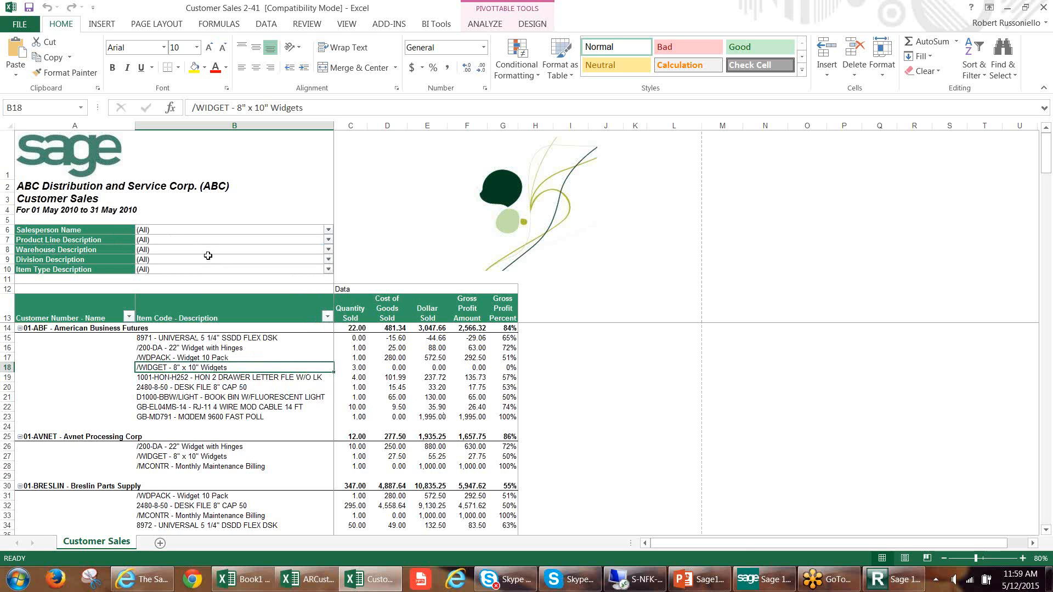
pyautogui.click(329, 230)
pyautogui.click(202, 272)
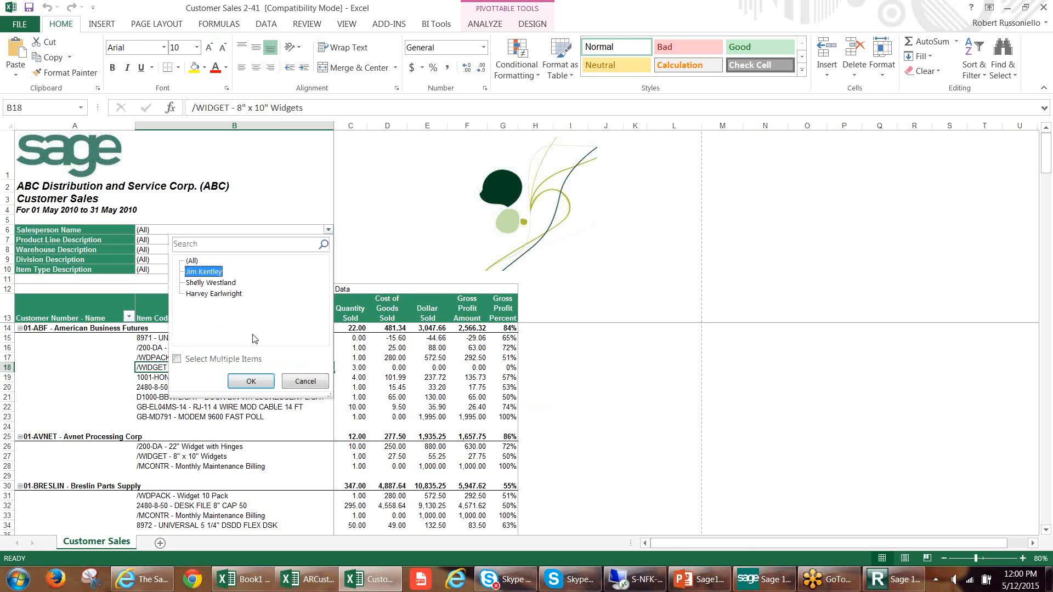
pyautogui.click(251, 382)
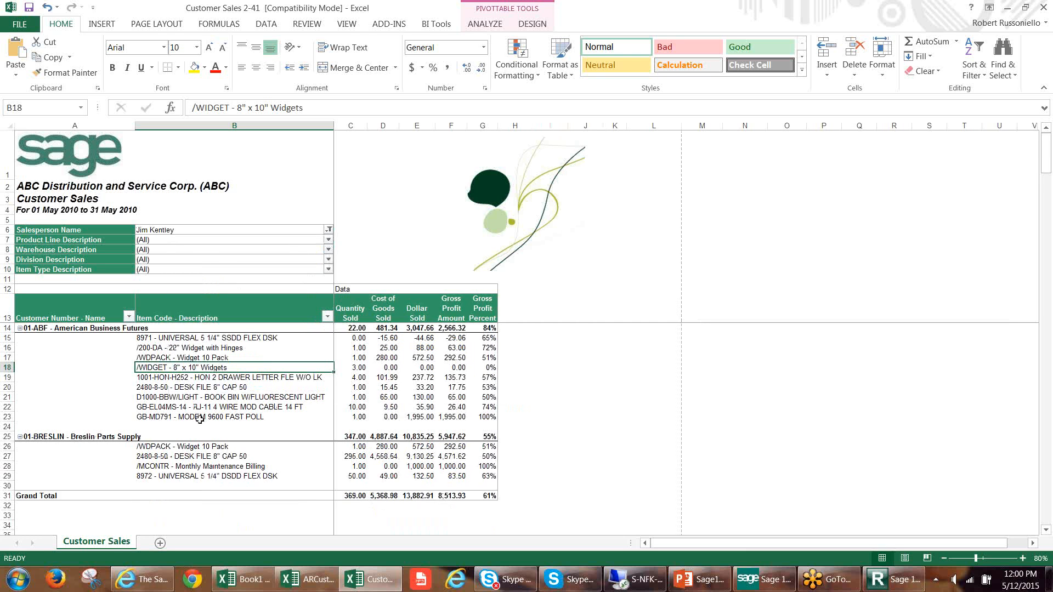
# Filter Product Line Description to CABLES & ACCESSORIES and check the remaining item and grand total rows.
pyautogui.click(328, 240)
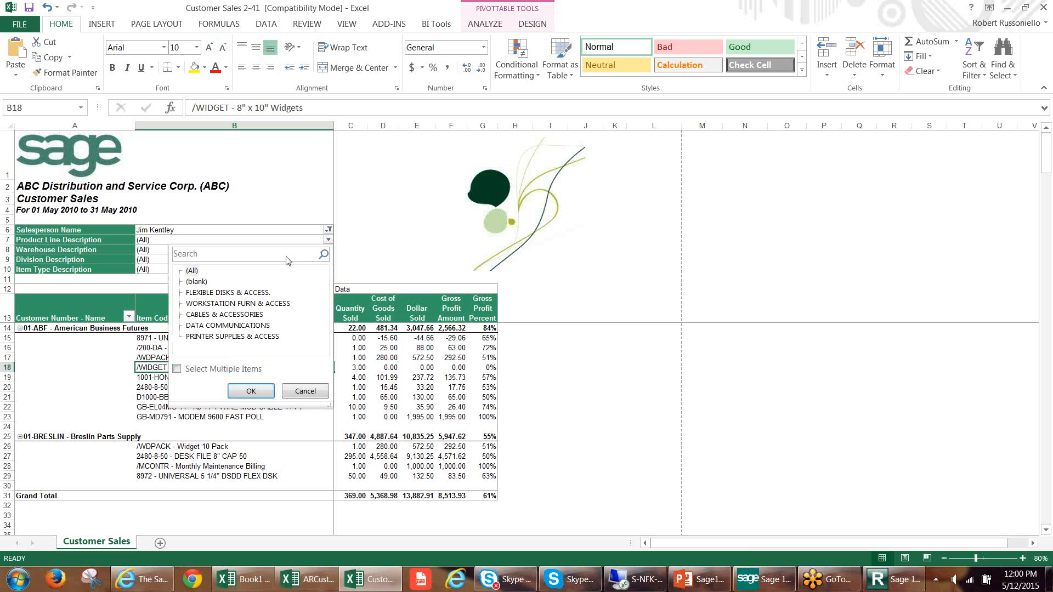
pyautogui.click(214, 315)
pyautogui.click(251, 392)
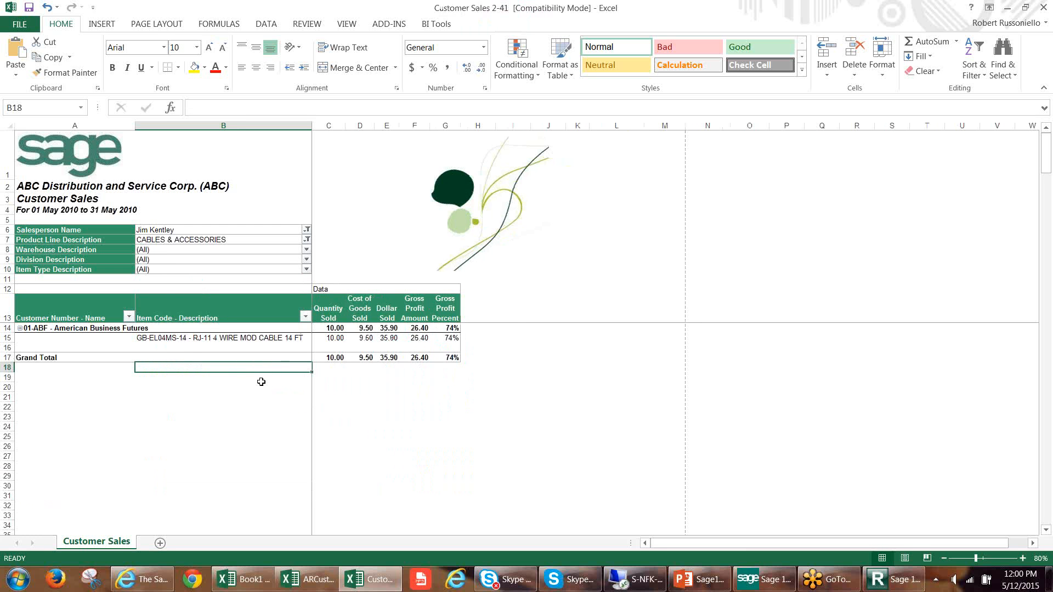
pyautogui.click(165, 340)
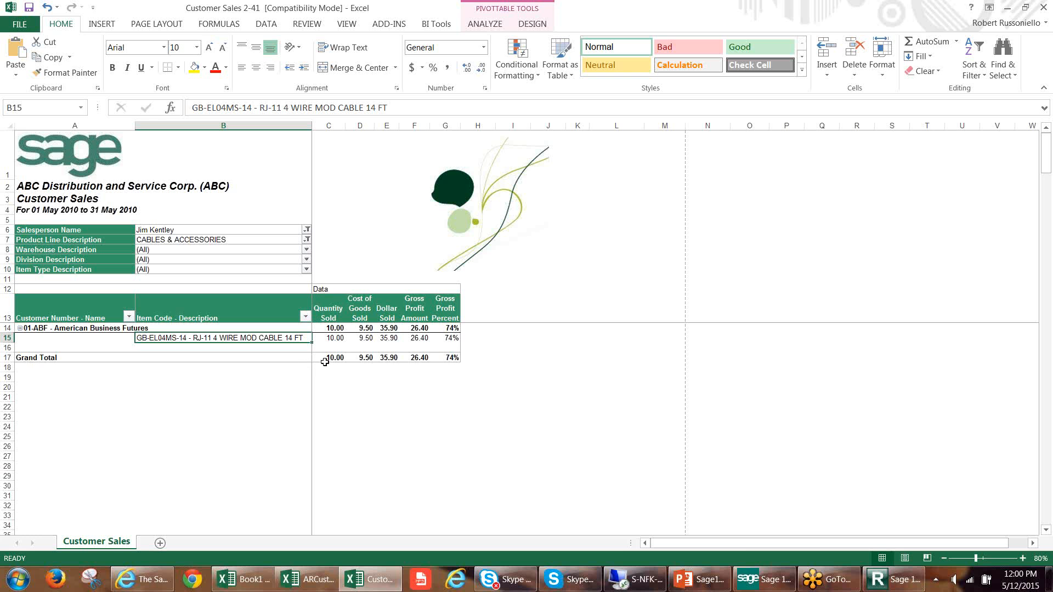
pyautogui.moveTo(339, 359)
# Reset the Product Line Description and Salesperson Name filters to (All).
pyautogui.click(307, 241)
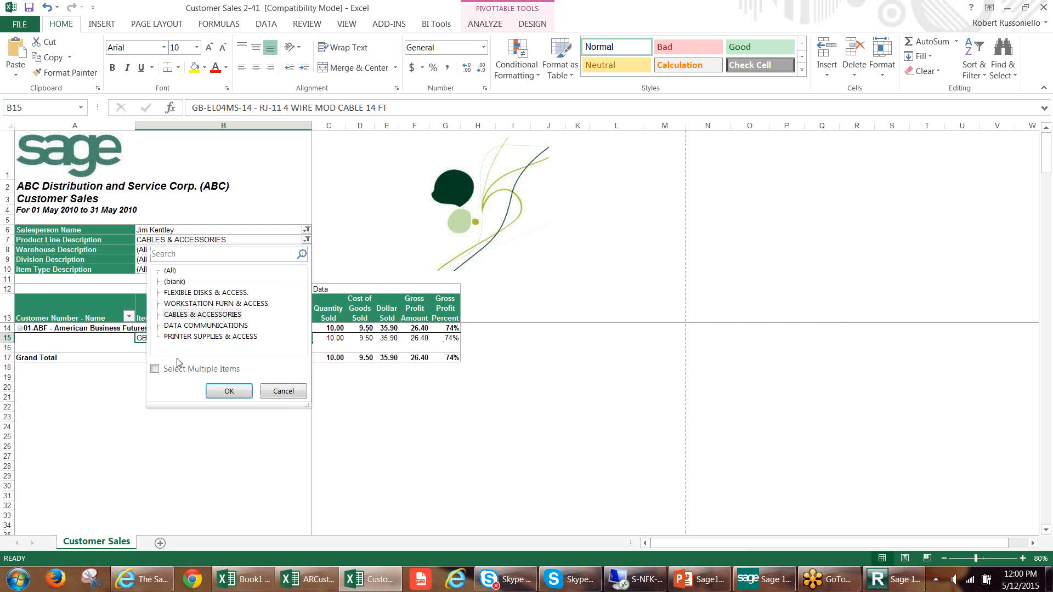
pyautogui.click(170, 271)
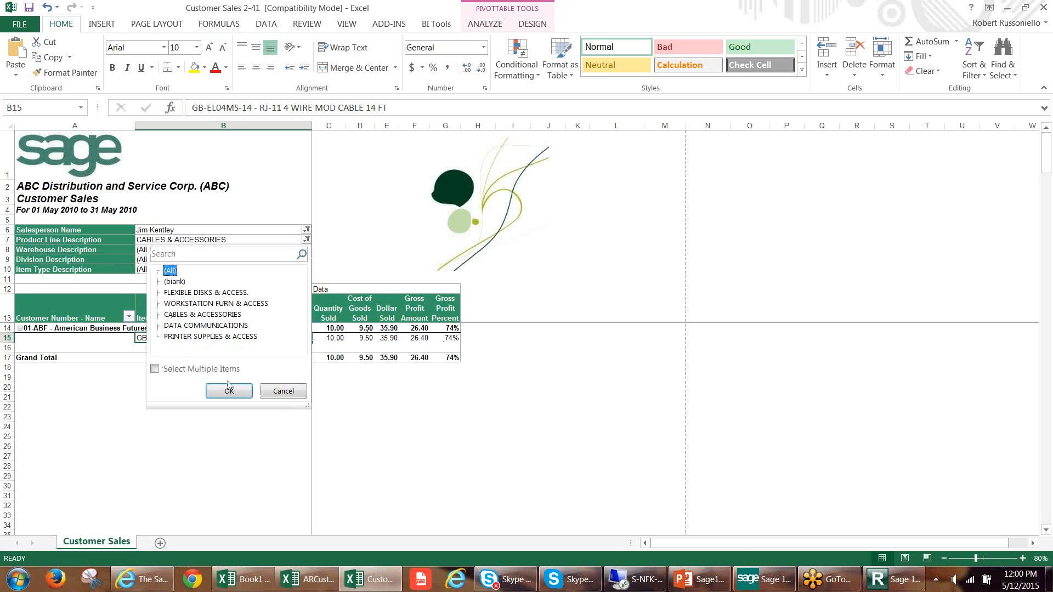
pyautogui.click(229, 391)
pyautogui.click(328, 230)
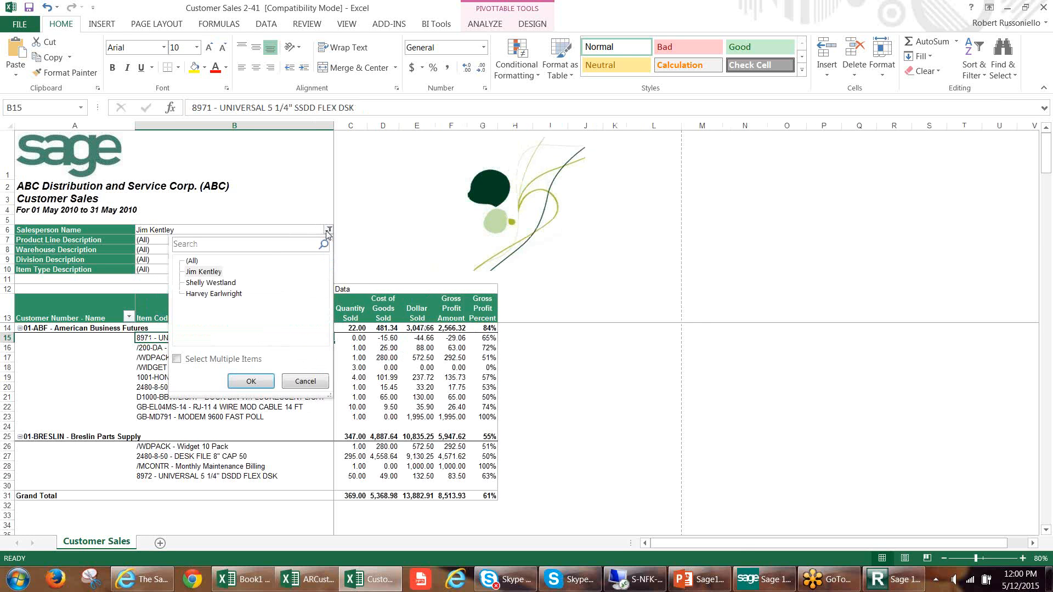
pyautogui.click(192, 261)
pyautogui.click(252, 381)
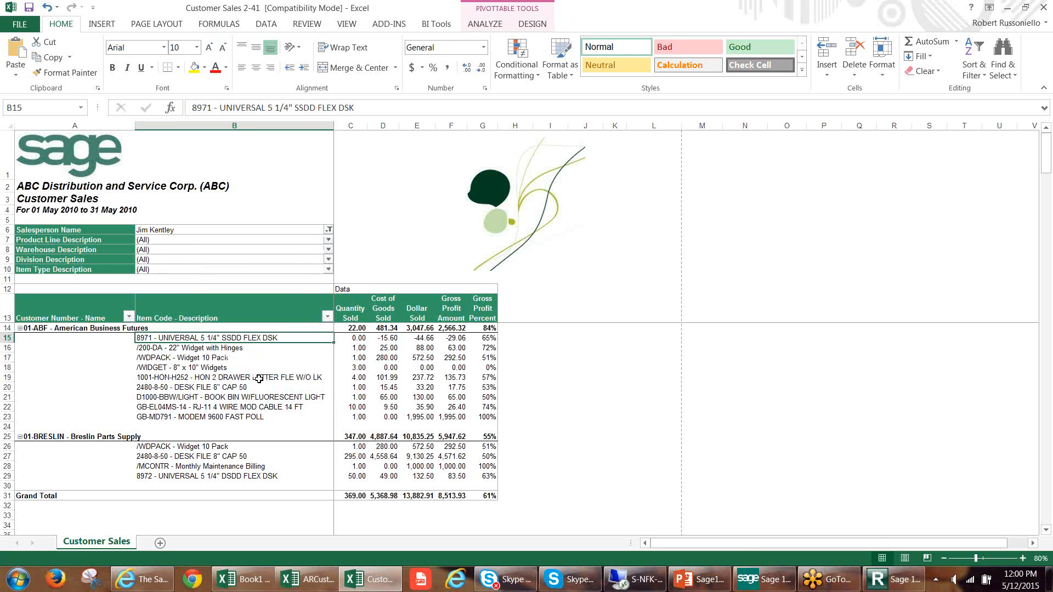
# Check which table or range the Customer Sales PivotTable uses as its data source, leaving it unchanged.
pyautogui.click(236, 378)
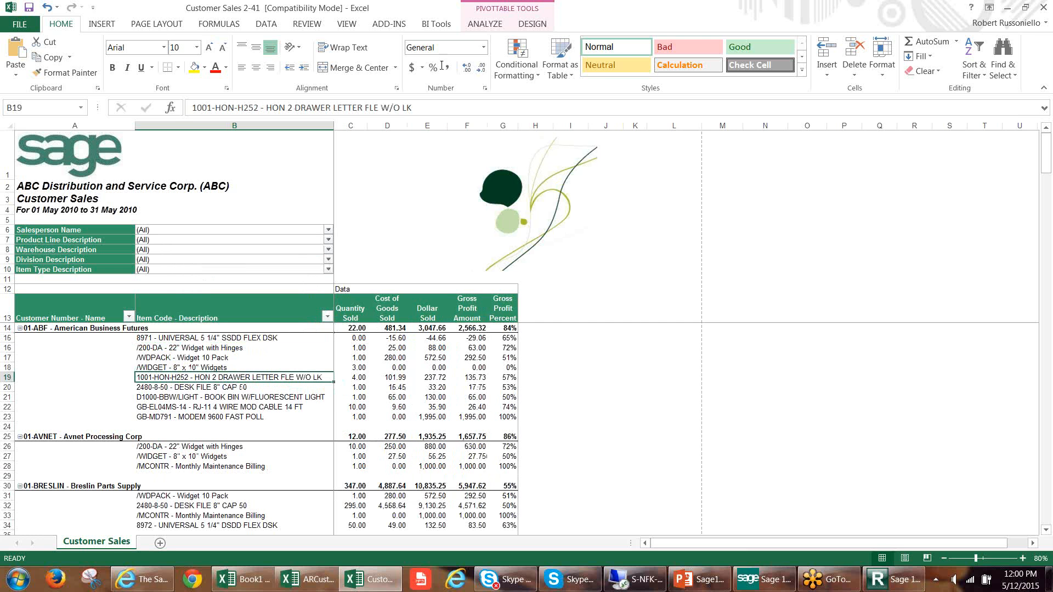
pyautogui.click(484, 24)
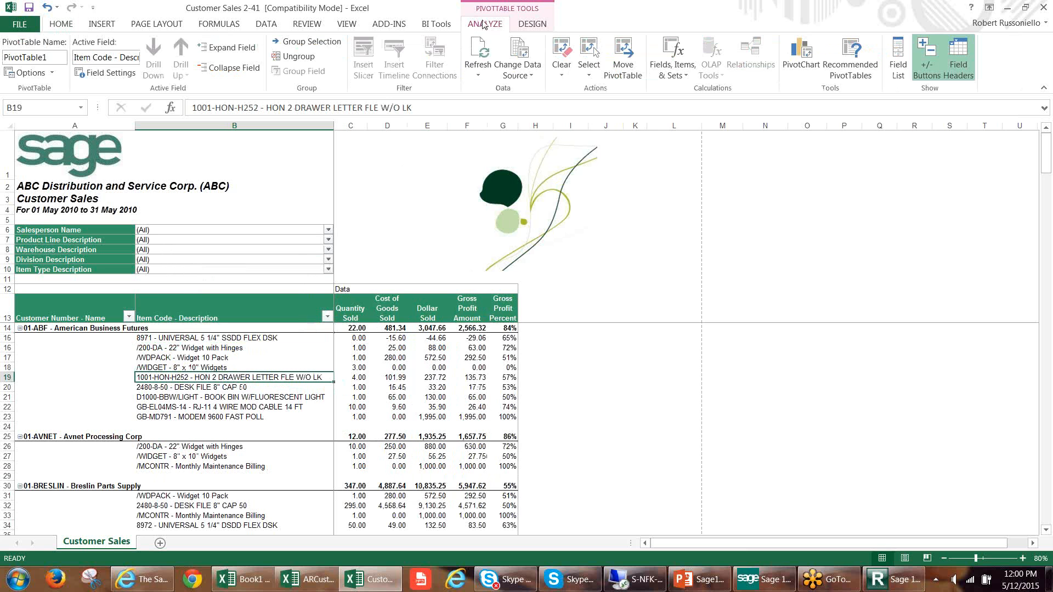
pyautogui.click(521, 51)
pyautogui.click(437, 346)
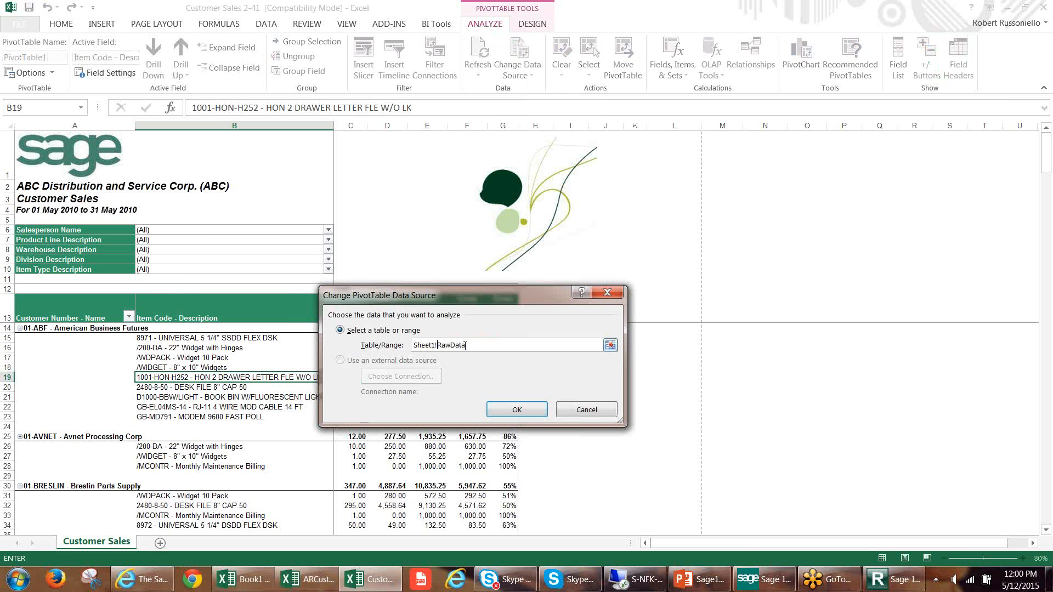
pyautogui.moveTo(460, 343); pyautogui.dragTo(415, 343)
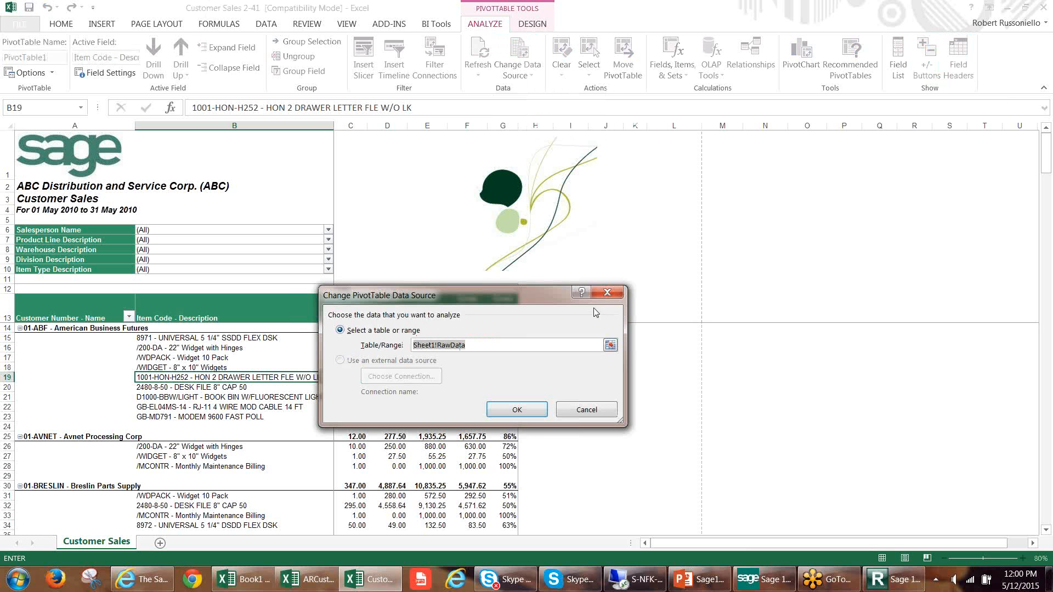
pyautogui.click(607, 293)
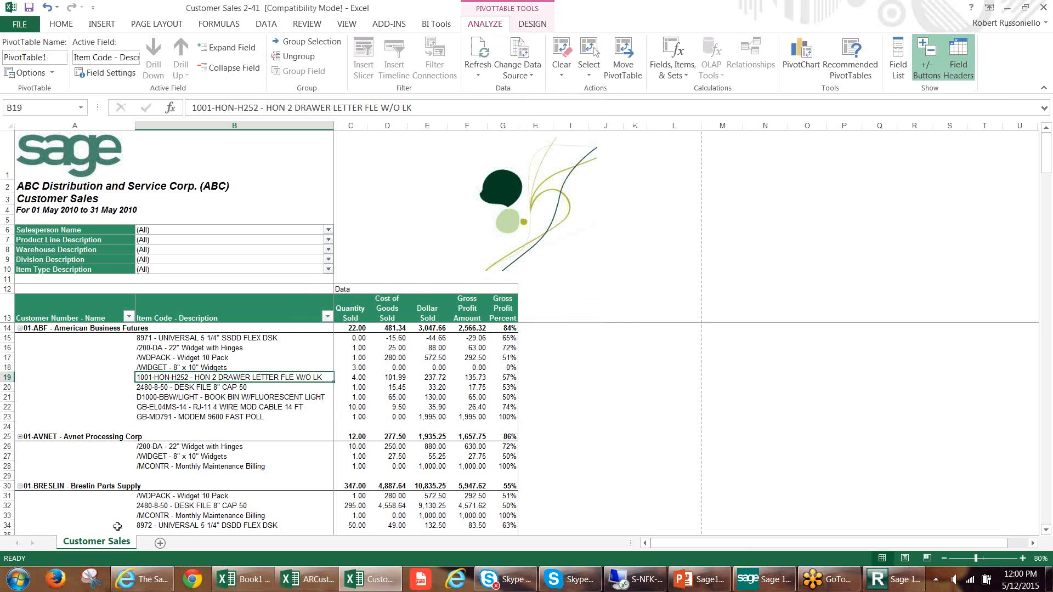
# Unhide Sheet1, the raw data sheet of the Customer Sales workbook.
pyautogui.rightClick(94, 543)
pyautogui.click(124, 518)
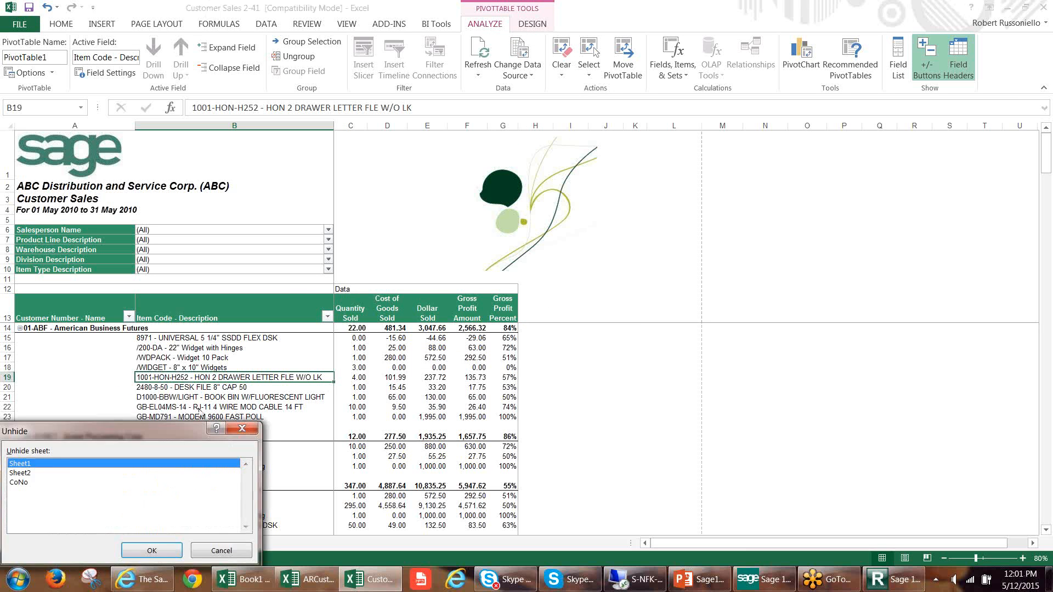
pyautogui.click(133, 546)
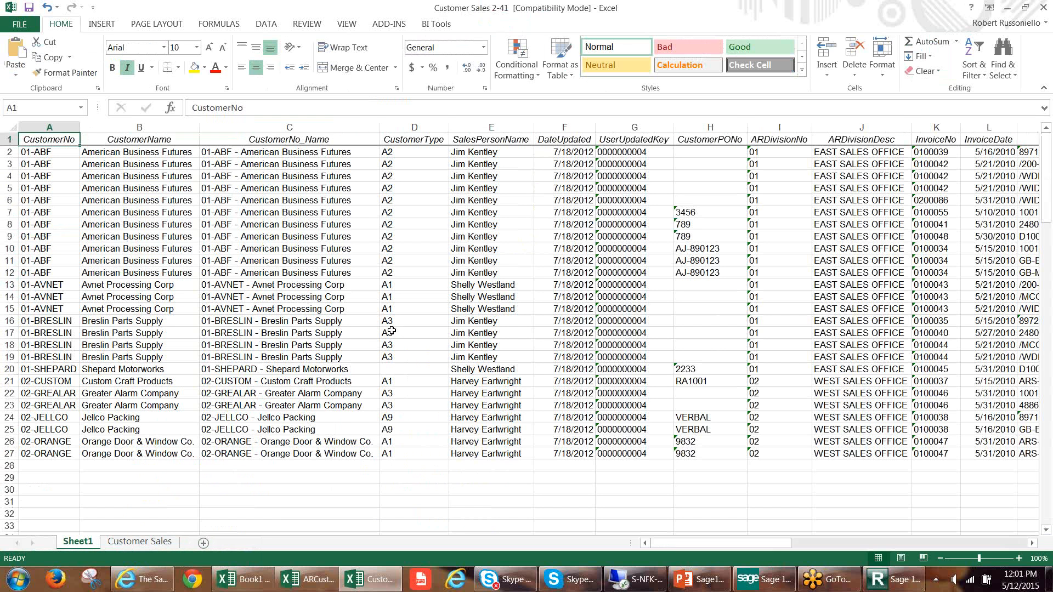
pyautogui.click(391, 331)
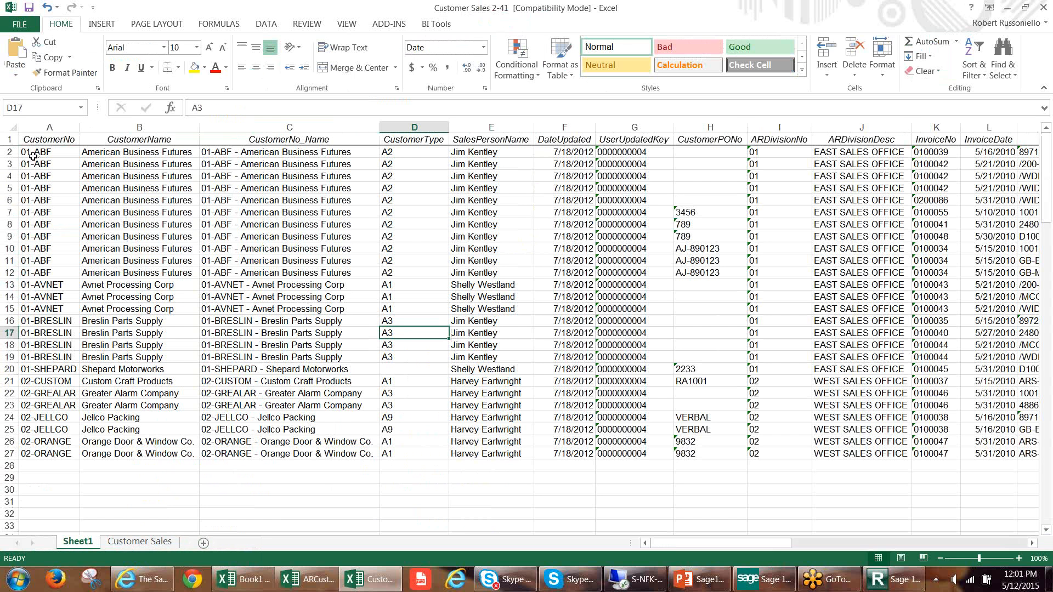
# Examine the raw sales data across the columns of Sheet1 and compare it with the Customer Sales PivotTable.
pyautogui.moveTo(34, 156); pyautogui.dragTo(709, 430)
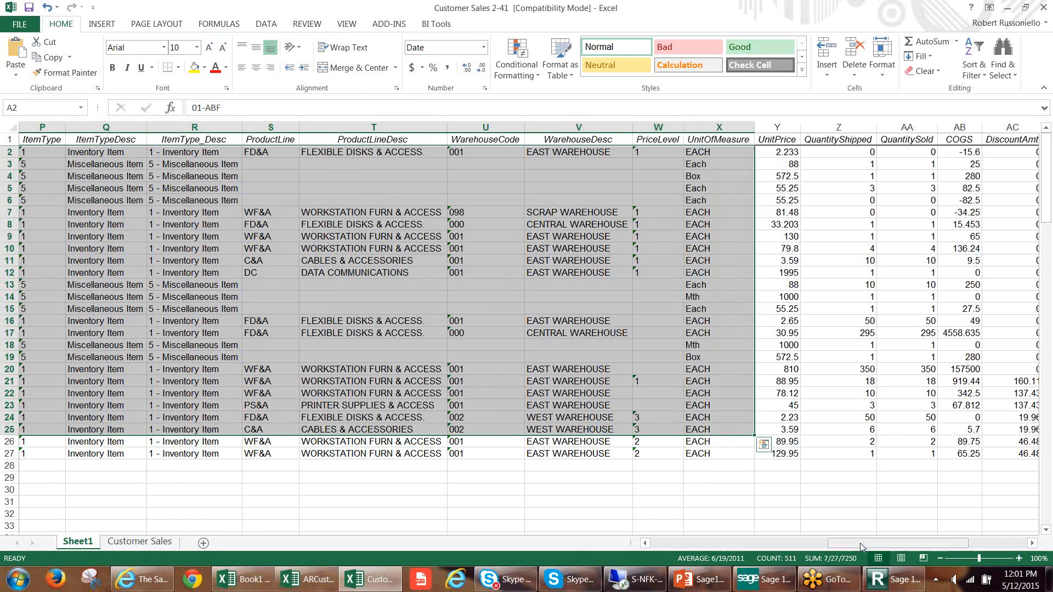
pyautogui.moveTo(860, 543); pyautogui.dragTo(880, 541)
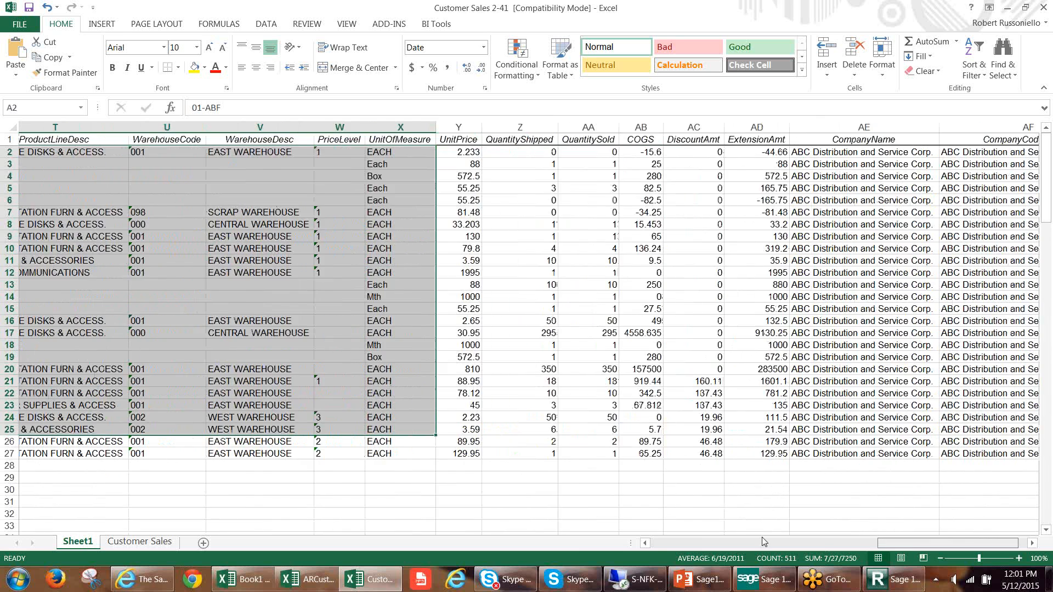
pyautogui.moveTo(762, 538); pyautogui.dragTo(658, 538)
pyautogui.click(135, 542)
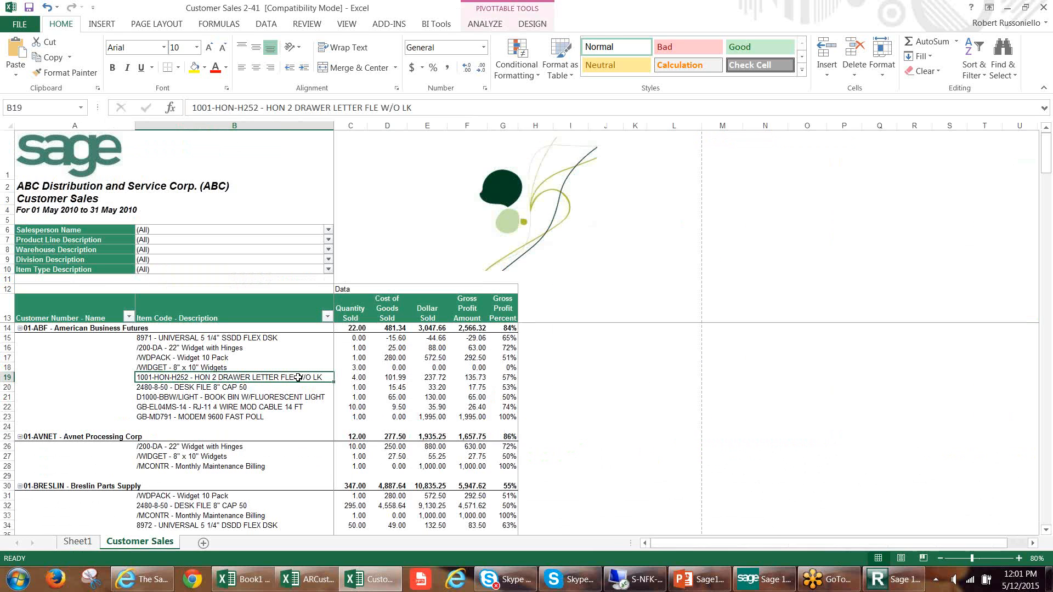
pyautogui.moveTo(354, 408)
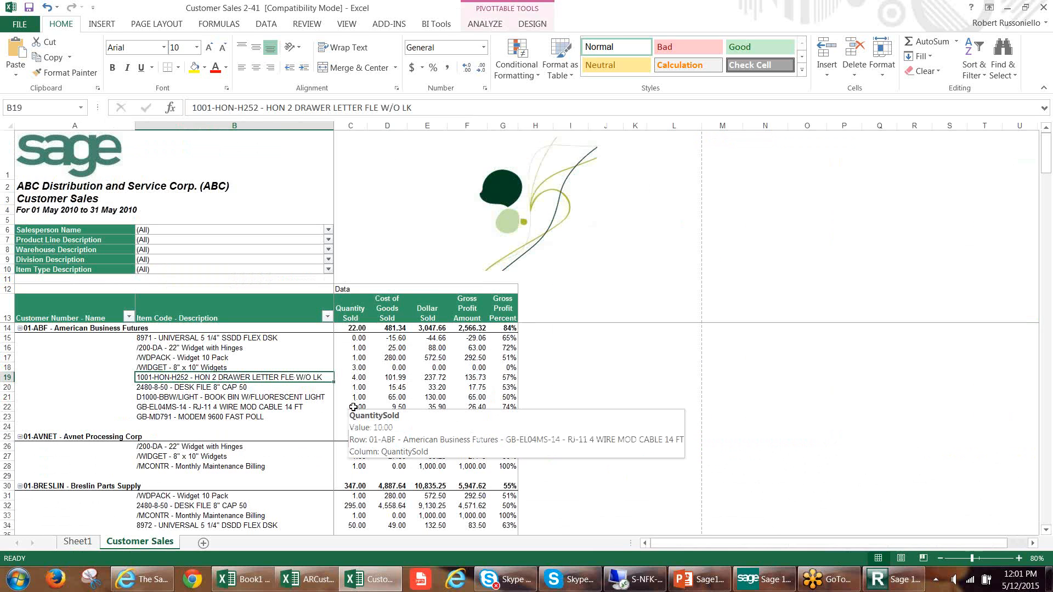
pyautogui.click(88, 545)
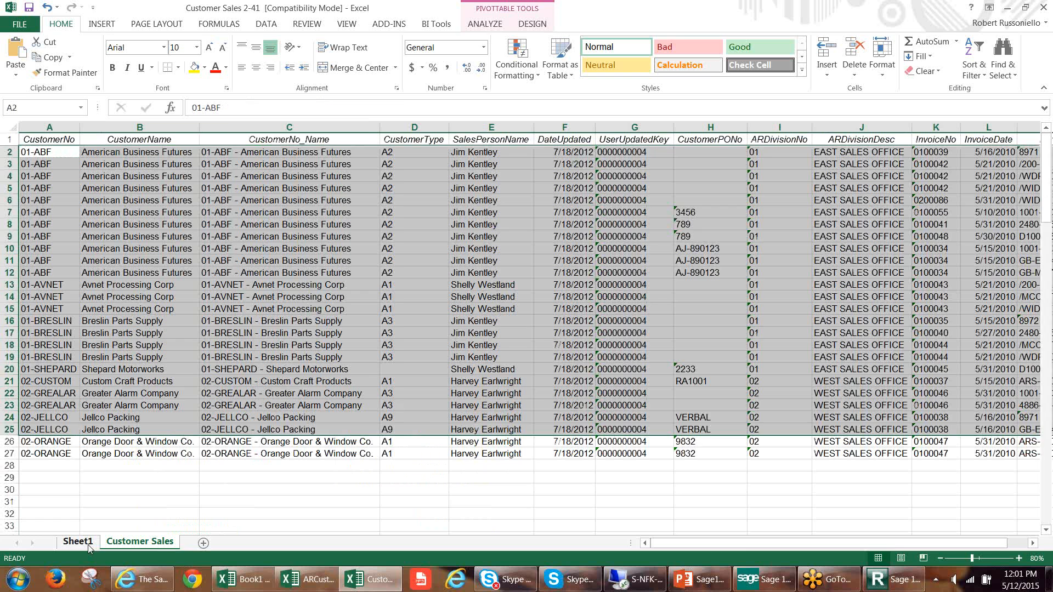
pyautogui.click(338, 367)
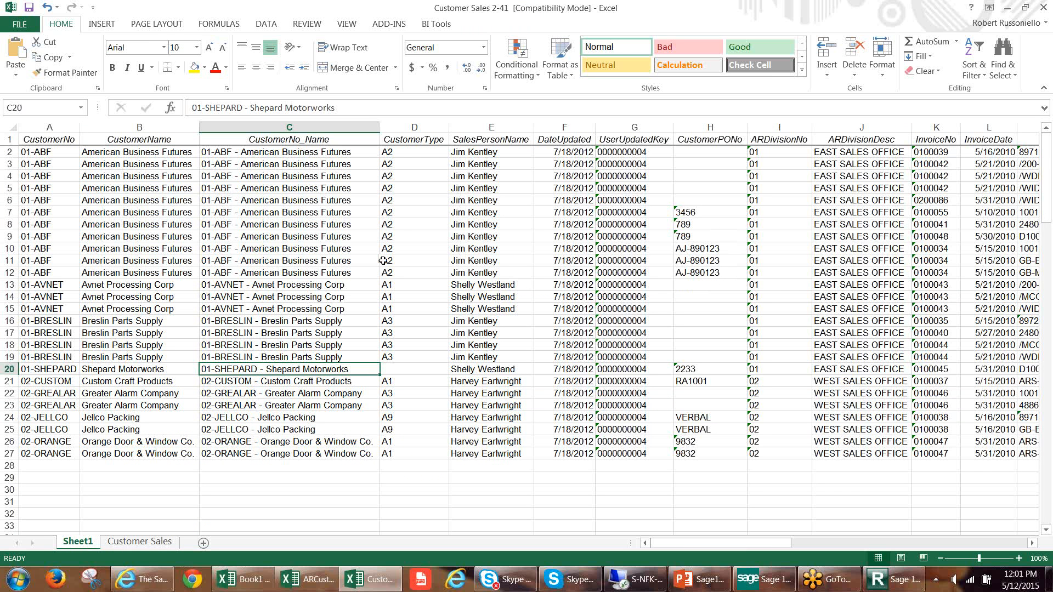
# Jump to the RawData named range on Sheet1 and check which columns and rows it covers.
pyautogui.click(81, 107)
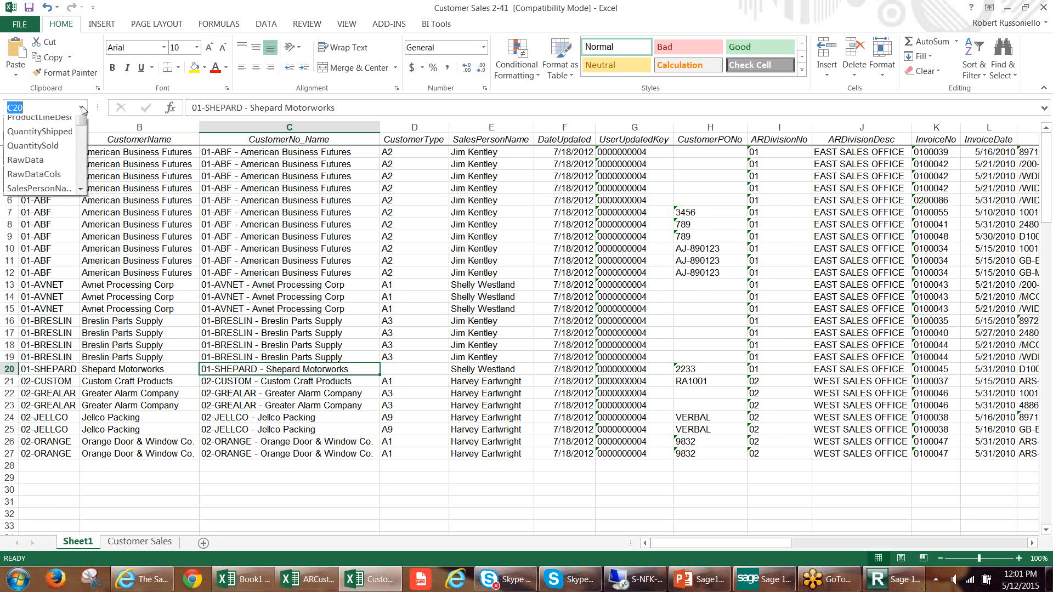
pyautogui.moveTo(82, 132); pyautogui.dragTo(82, 201)
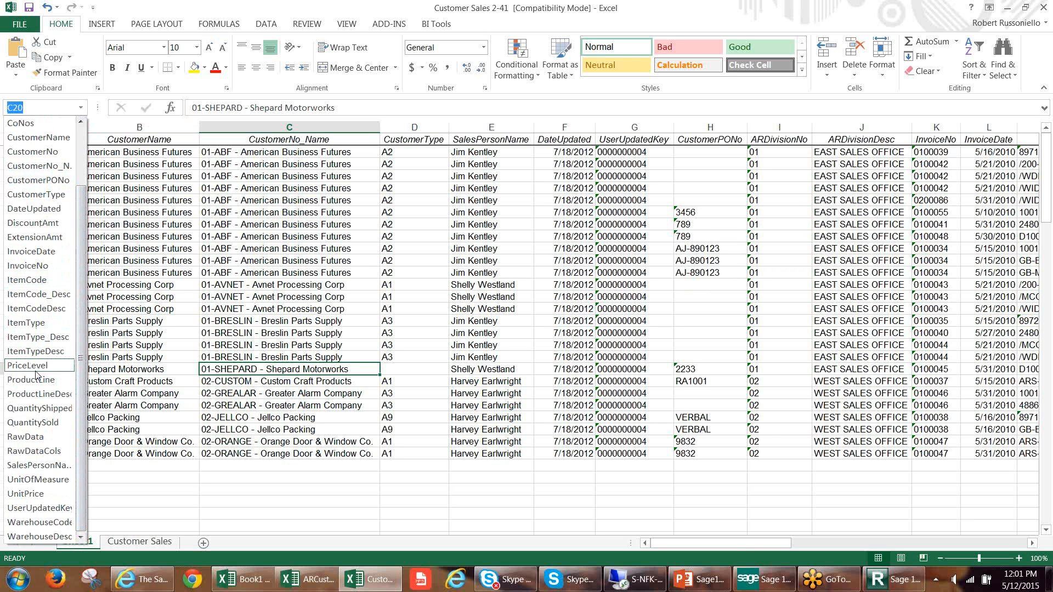
pyautogui.click(25, 438)
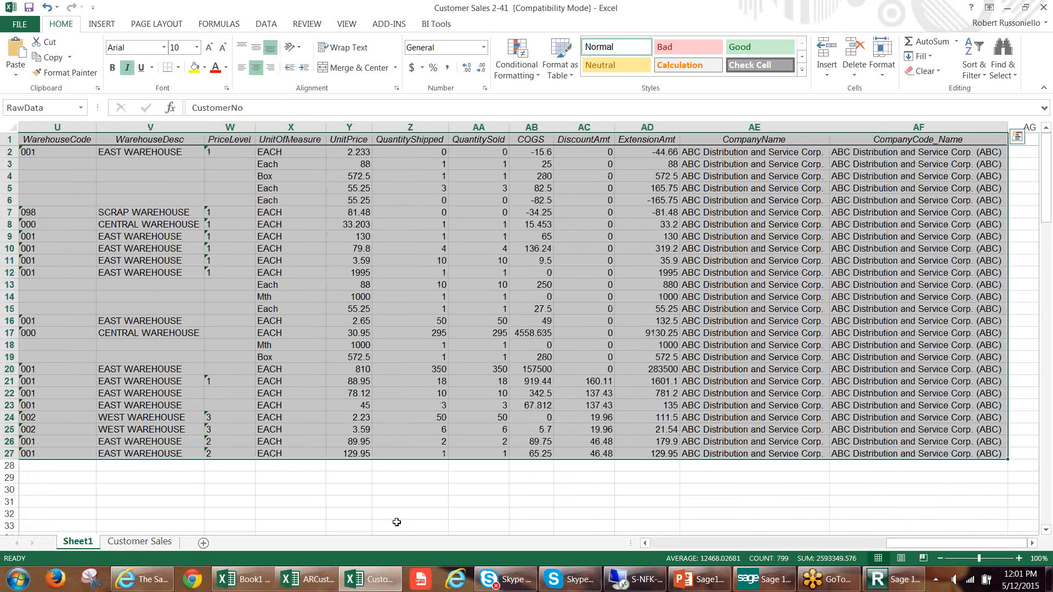
pyautogui.click(404, 379)
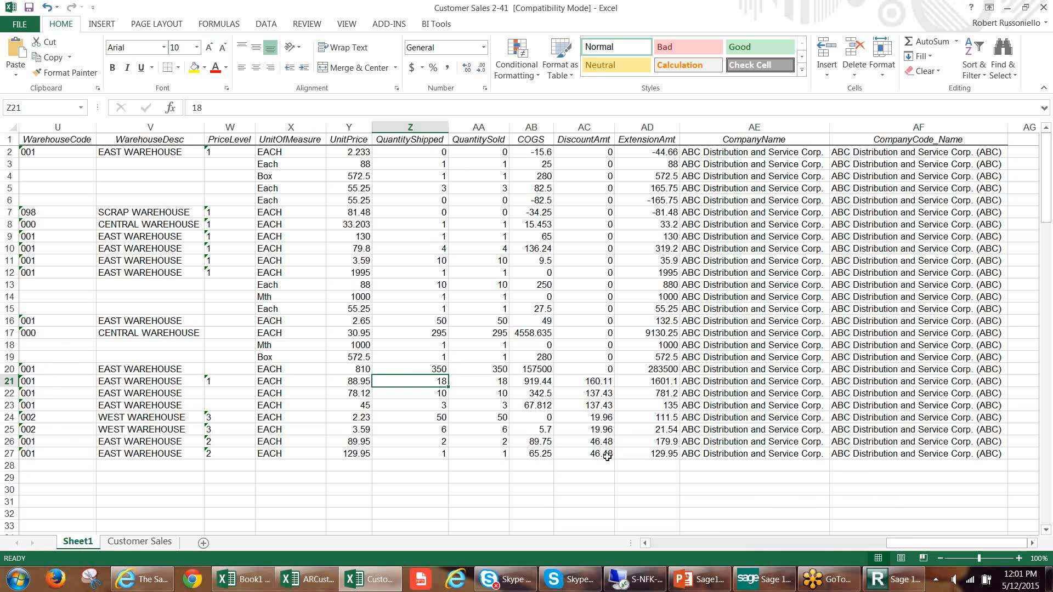
pyautogui.moveTo(932, 544); pyautogui.dragTo(647, 550)
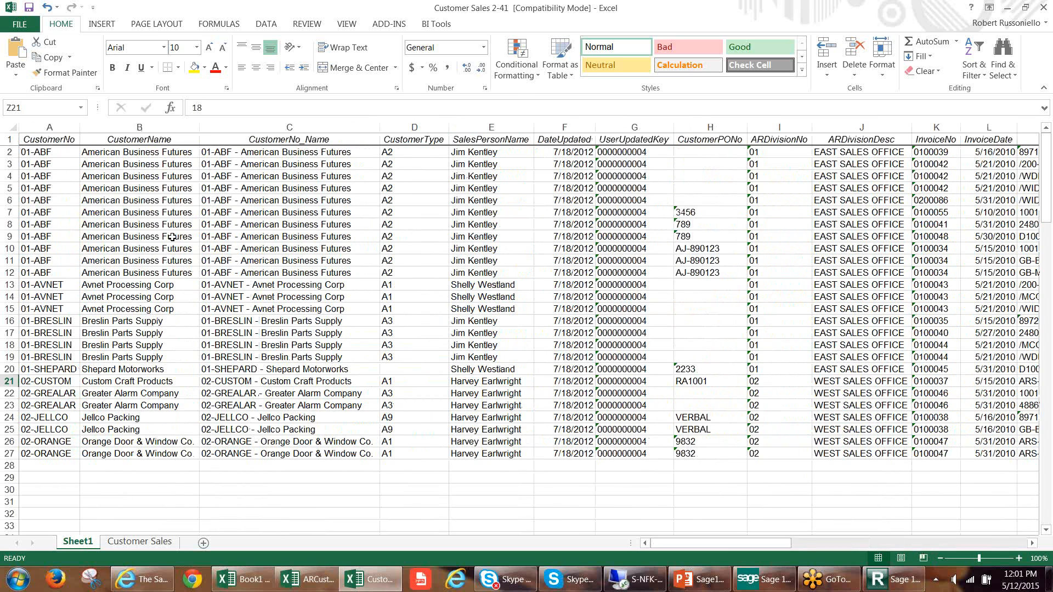
pyautogui.click(141, 202)
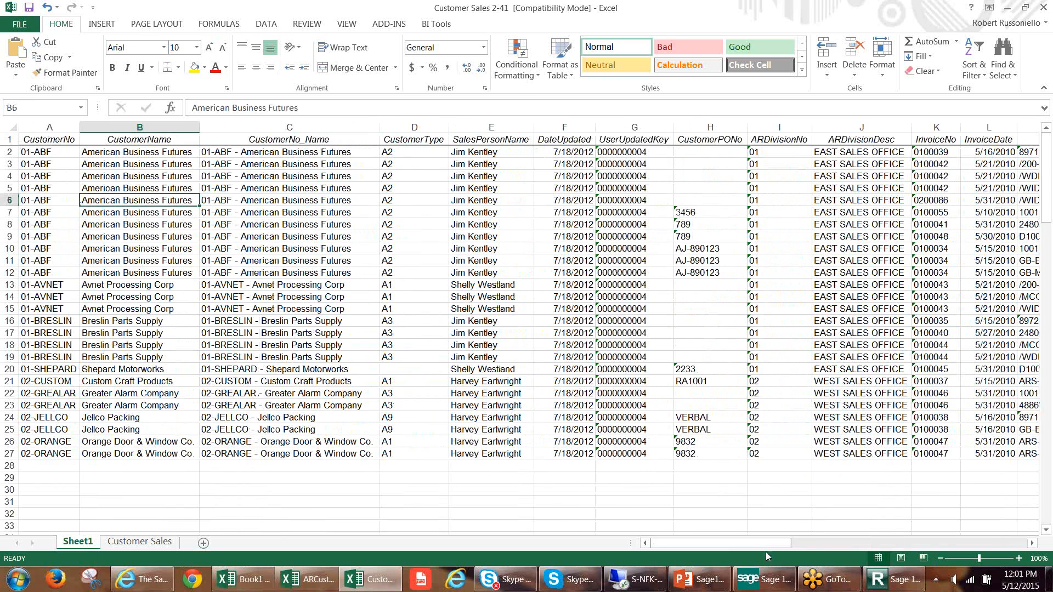
# Try to define the workbook-scope name "Qty Shipped" for the QuantityShipped column, cells Z1:Z27 on Sheet1.
pyautogui.moveTo(788, 546); pyautogui.dragTo(1013, 546)
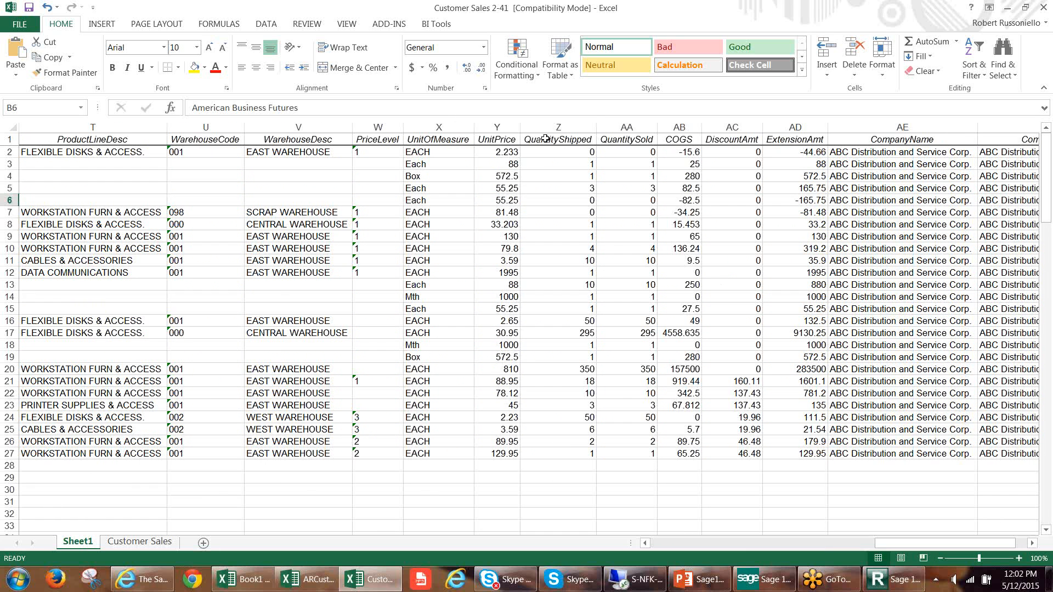
pyautogui.moveTo(545, 139); pyautogui.dragTo(551, 455)
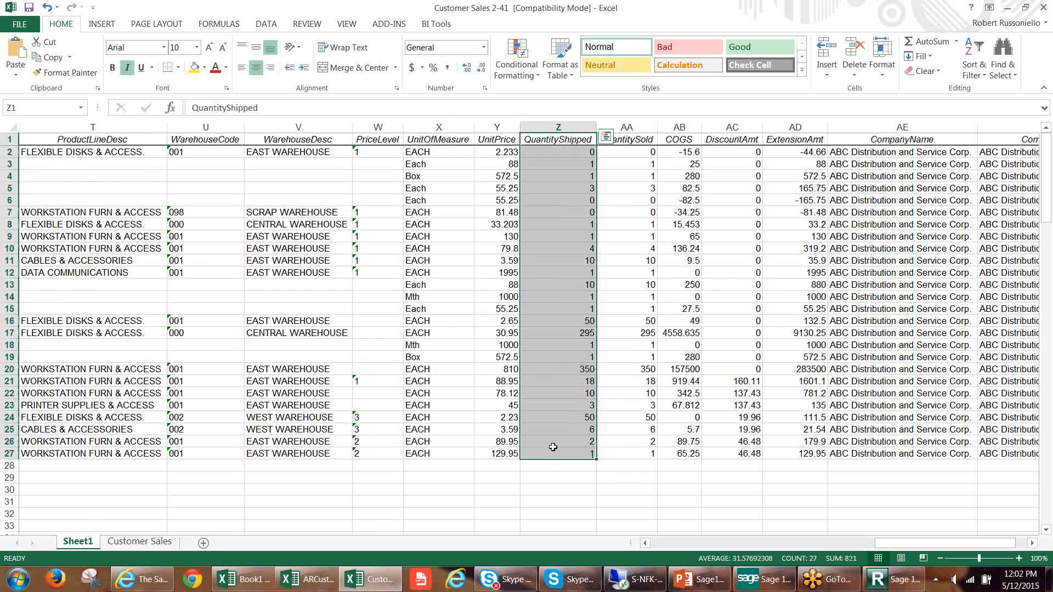
pyautogui.click(270, 24)
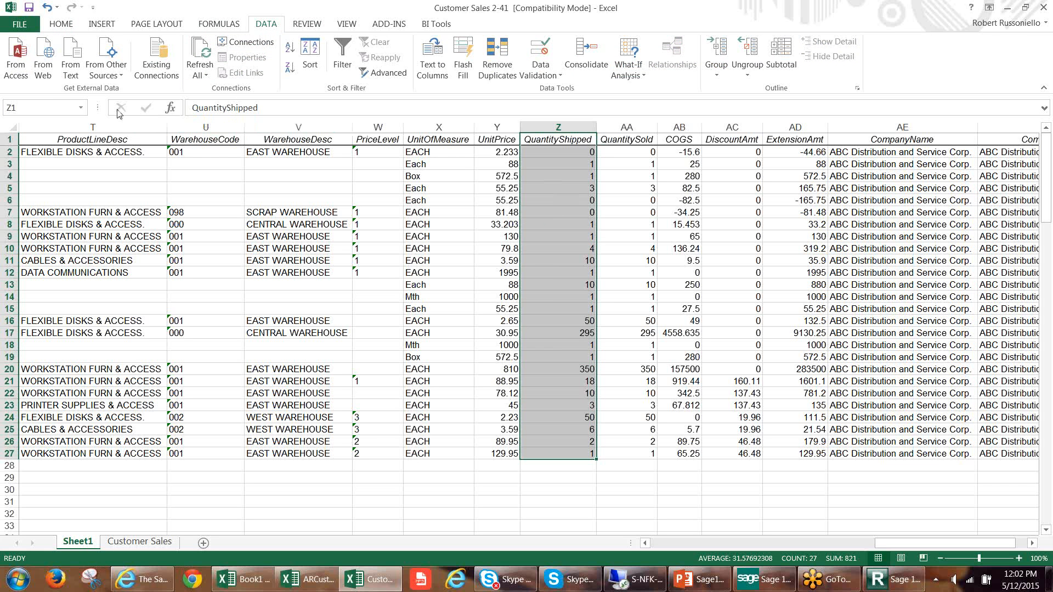
pyautogui.click(103, 22)
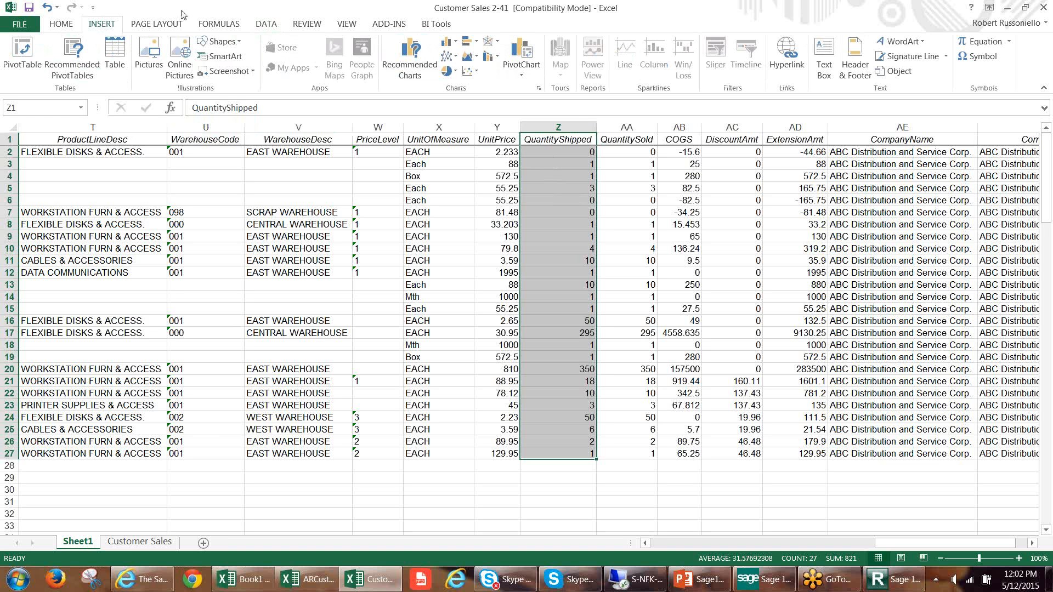
pyautogui.click(72, 25)
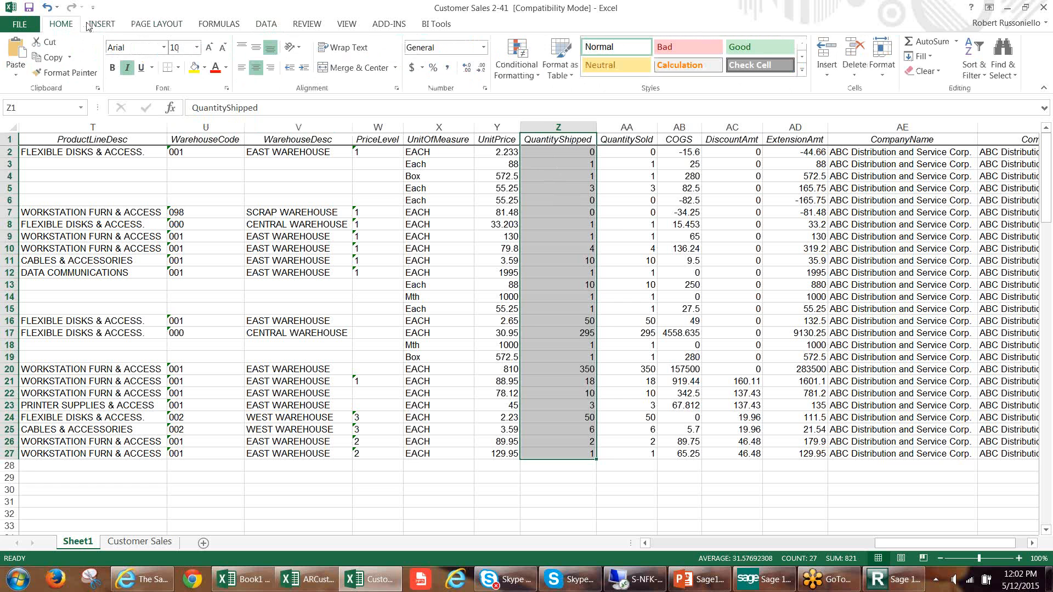
pyautogui.click(266, 25)
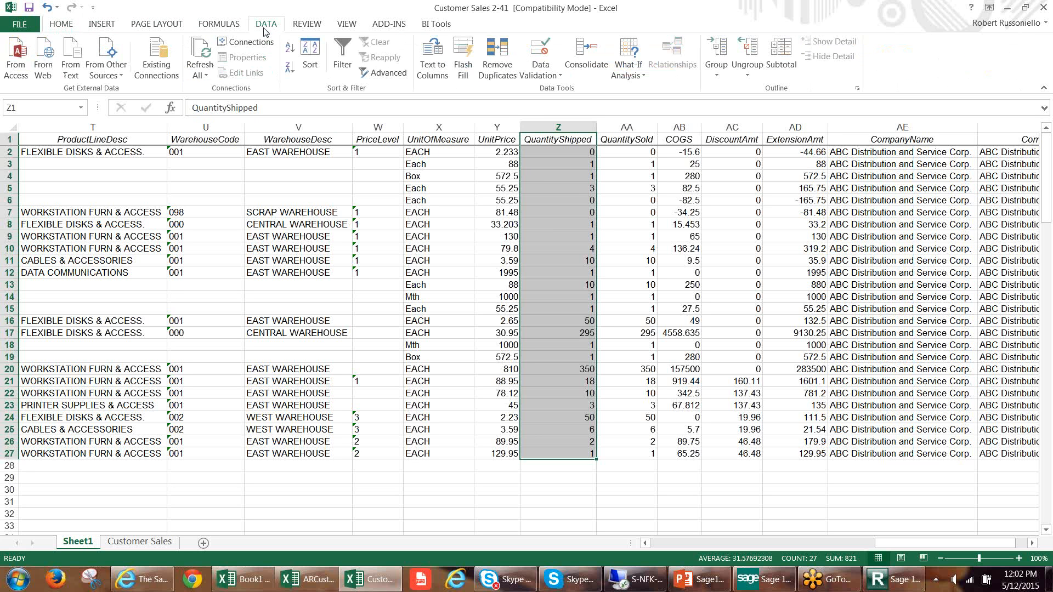
pyautogui.click(215, 26)
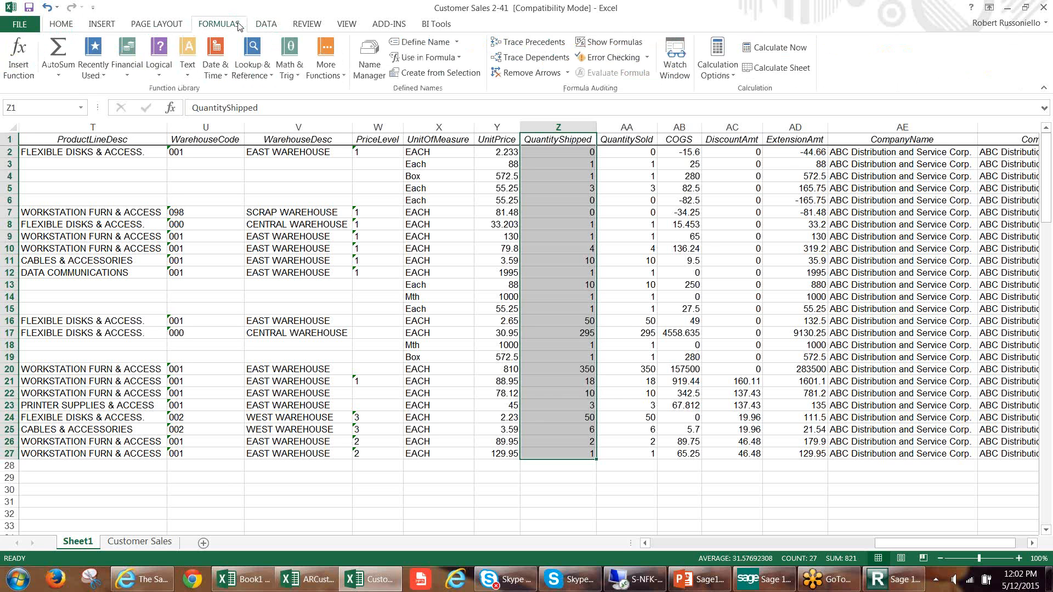
pyautogui.click(438, 47)
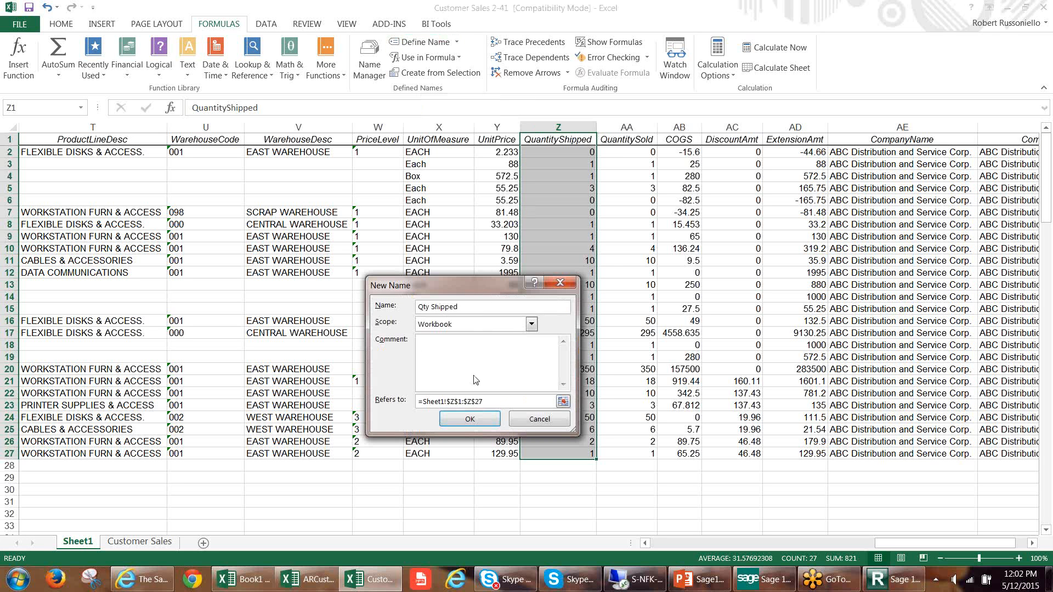
pyautogui.click(472, 420)
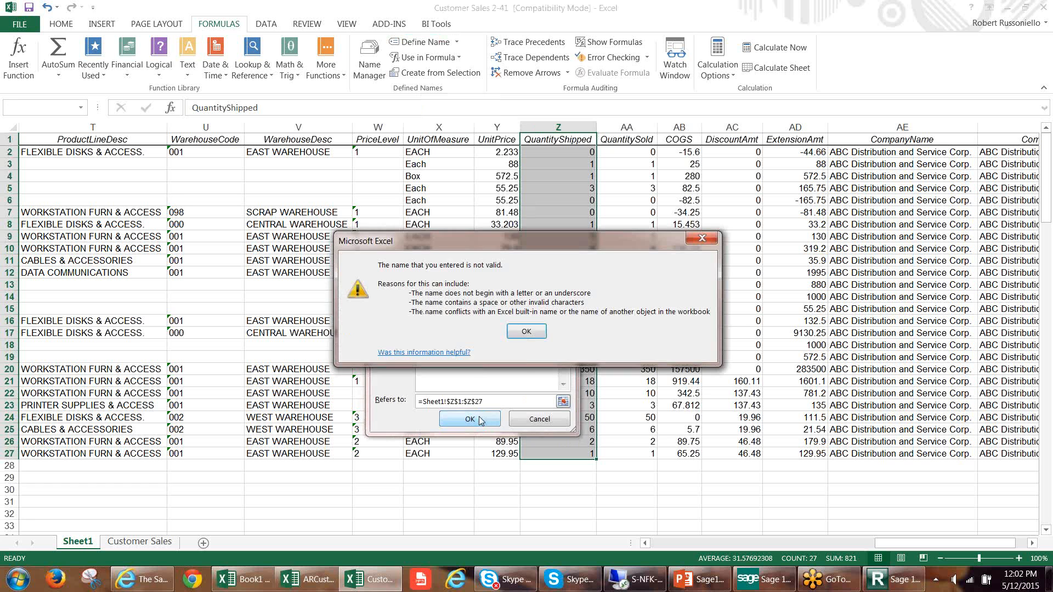
pyautogui.click(526, 331)
# Remove the space from the new name and create it as QtyShipped for the QuantityShipped column.
pyautogui.click(452, 308)
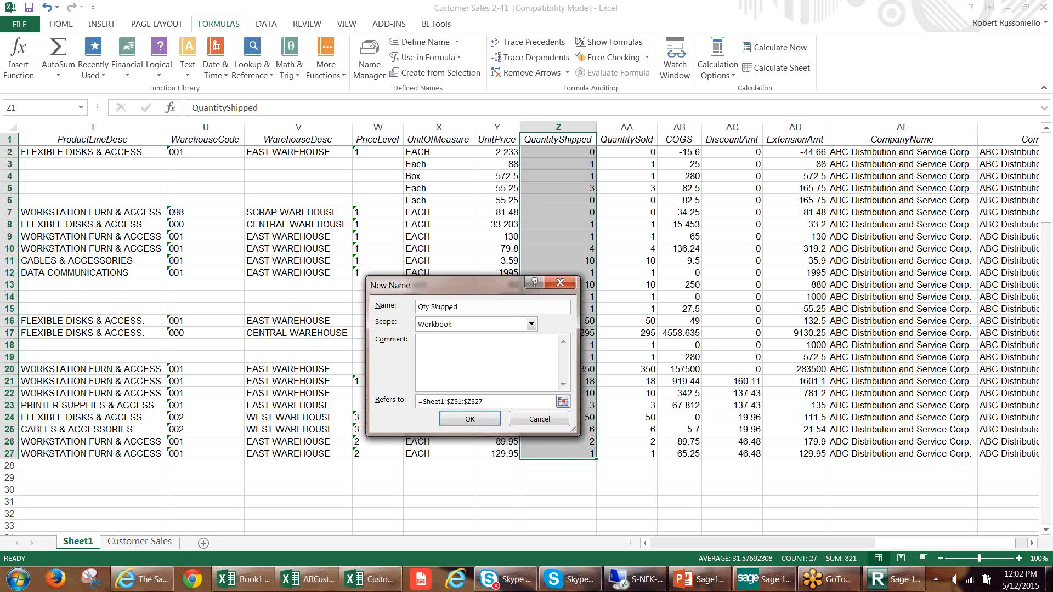
pyautogui.press('BackSpace')
pyautogui.click(470, 419)
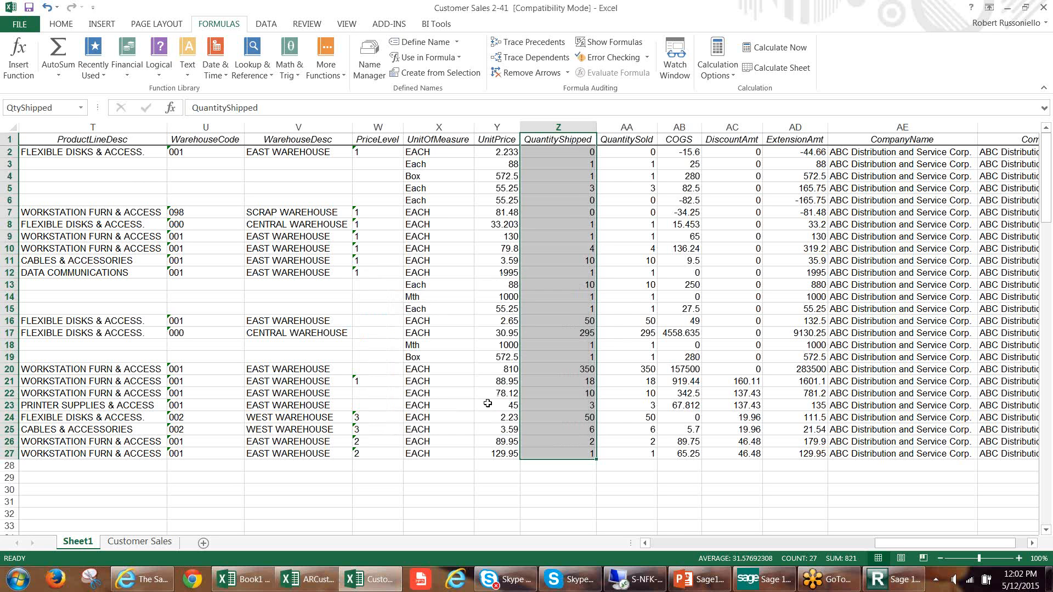
pyautogui.click(570, 210)
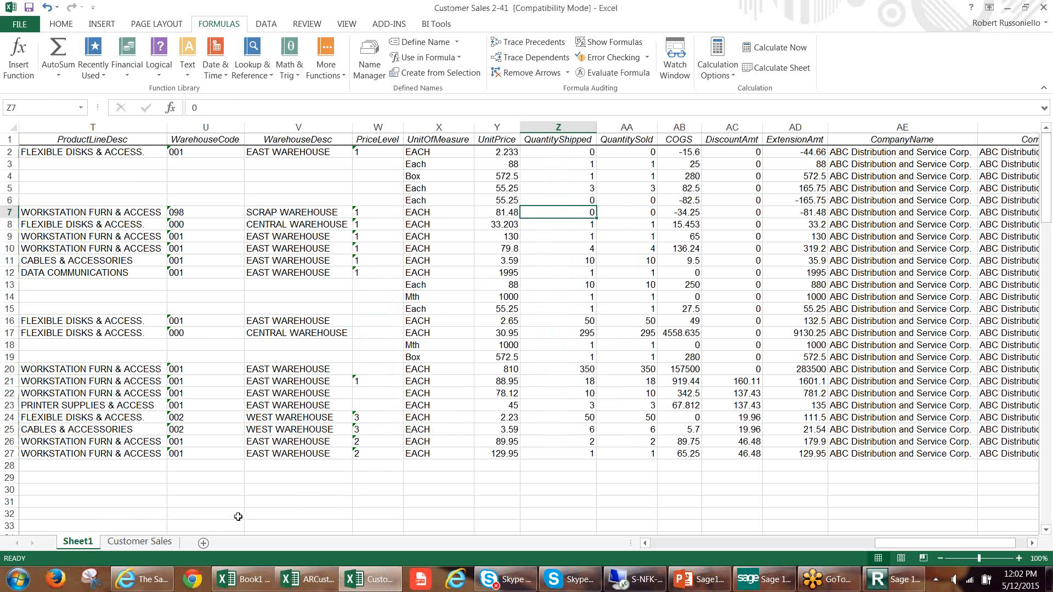
# From the Customer Sales sheet, jump to the QtyShipped named range.
pyautogui.click(163, 544)
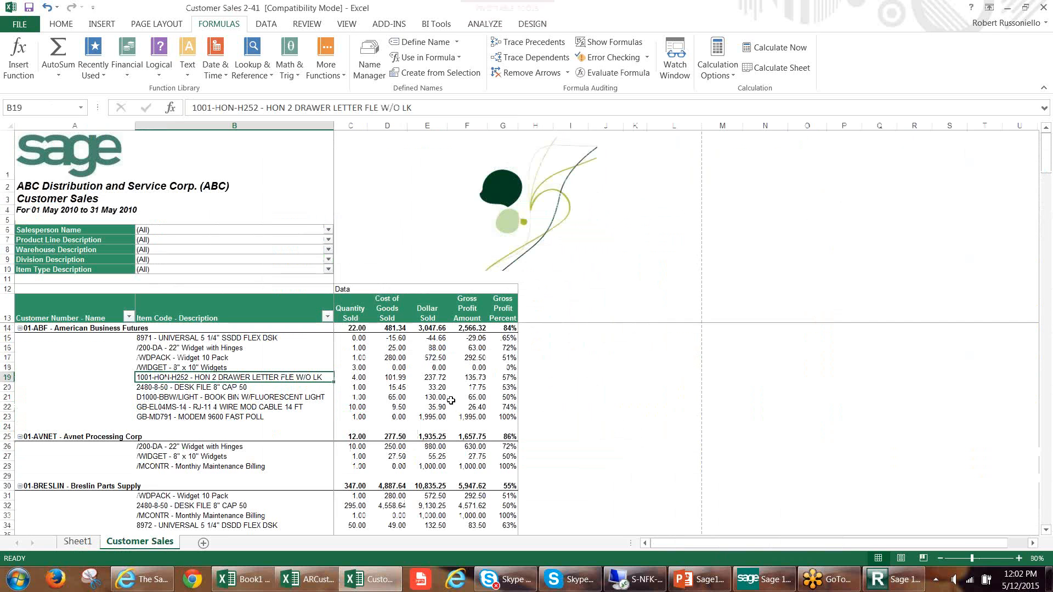
pyautogui.click(82, 108)
pyautogui.click(83, 108)
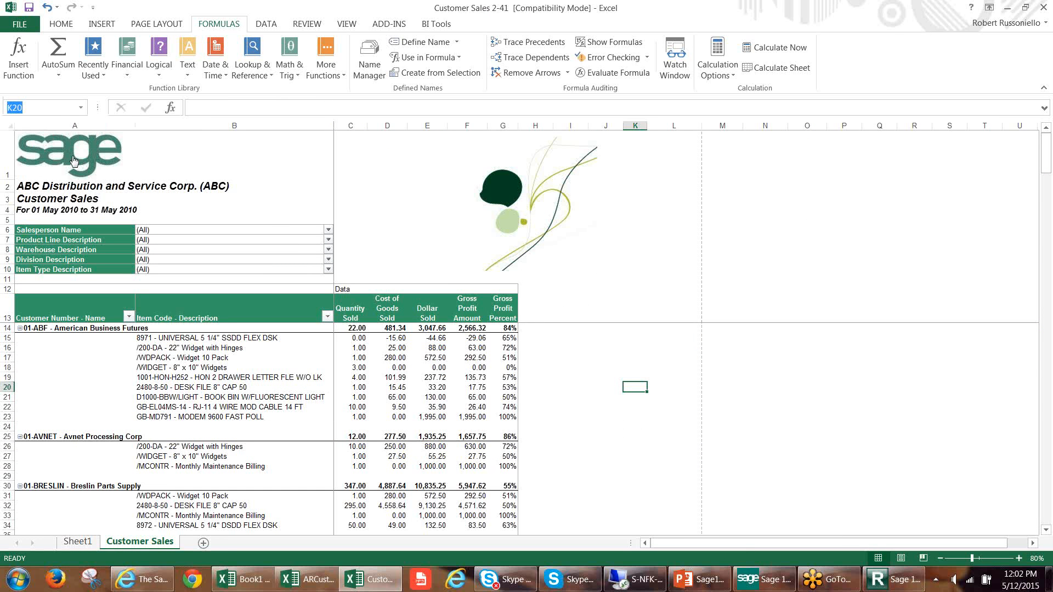
pyautogui.click(81, 108)
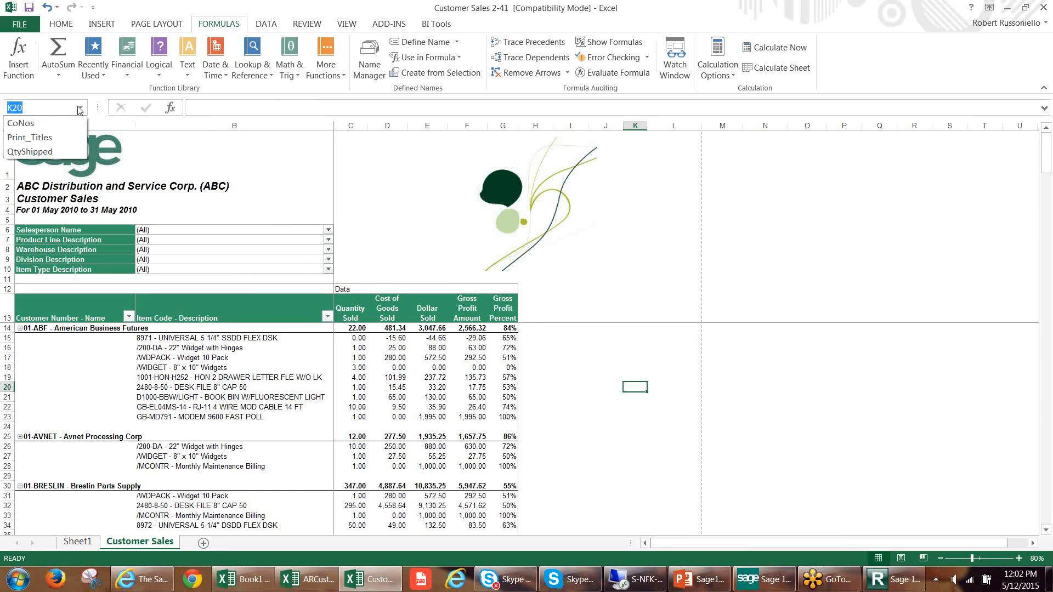
pyautogui.click(60, 152)
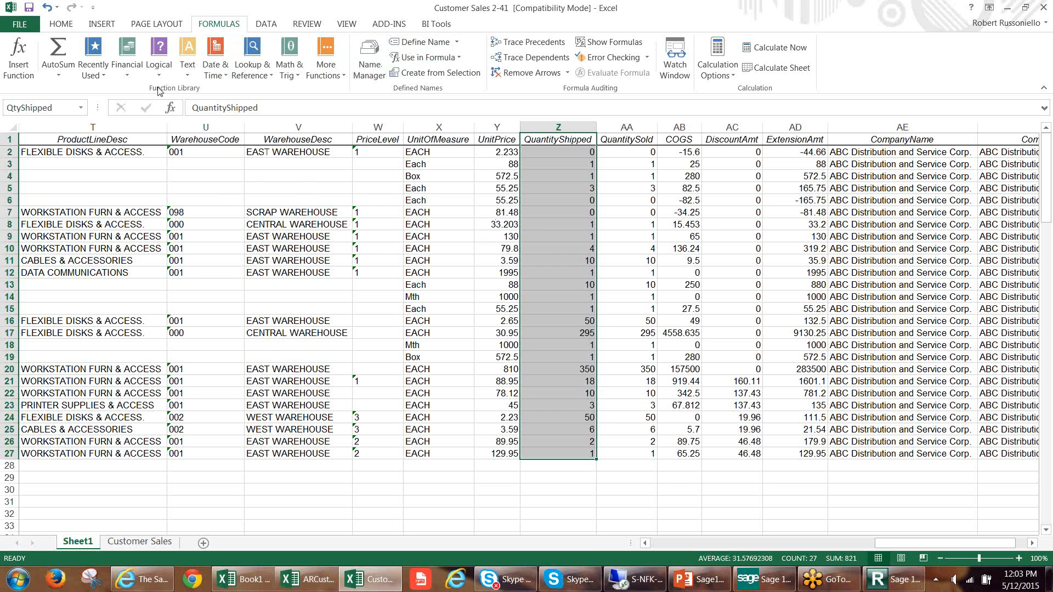
# Look through the workbook's defined names for QtyShipped, and select the QuantityShipped values in Z2:Z27.
pyautogui.click(81, 107)
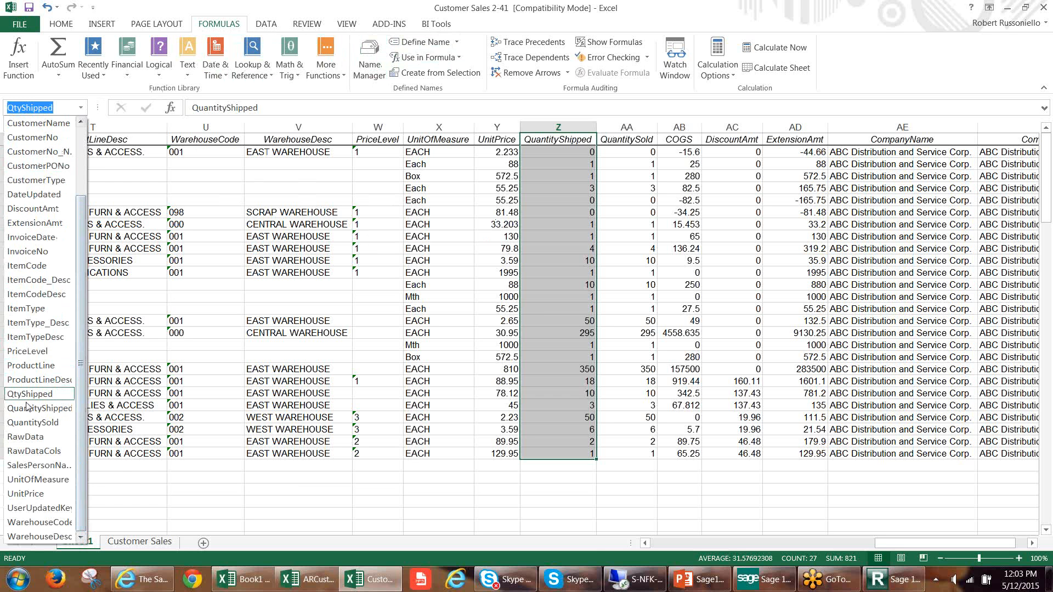
pyautogui.click(551, 182)
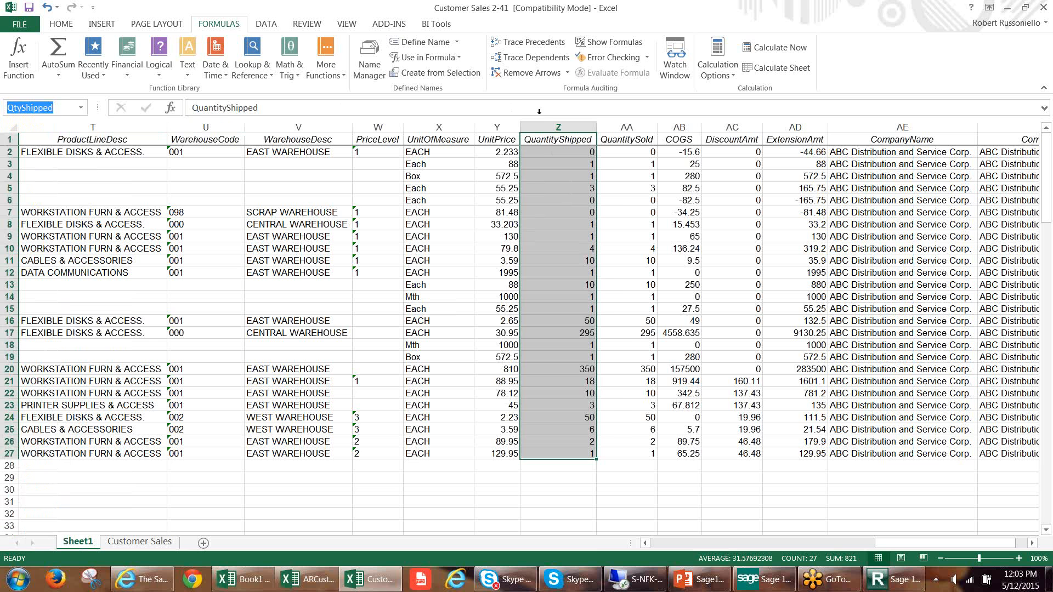
pyautogui.click(551, 143)
pyautogui.moveTo(558, 150); pyautogui.dragTo(556, 456)
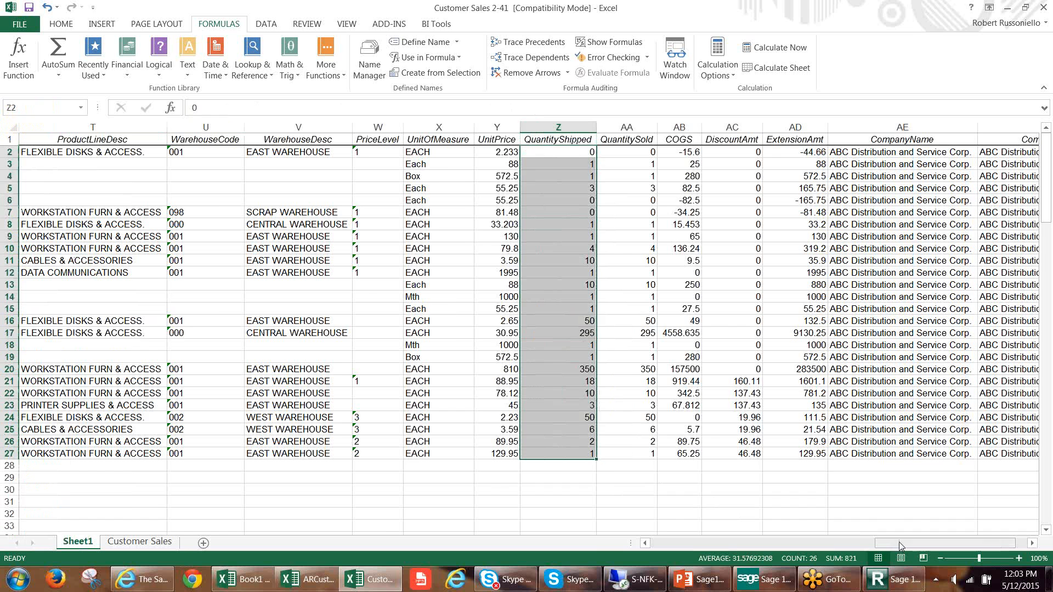
# Close the Customer Sales workbook without saving its changes.
pyautogui.moveTo(900, 546); pyautogui.dragTo(680, 545)
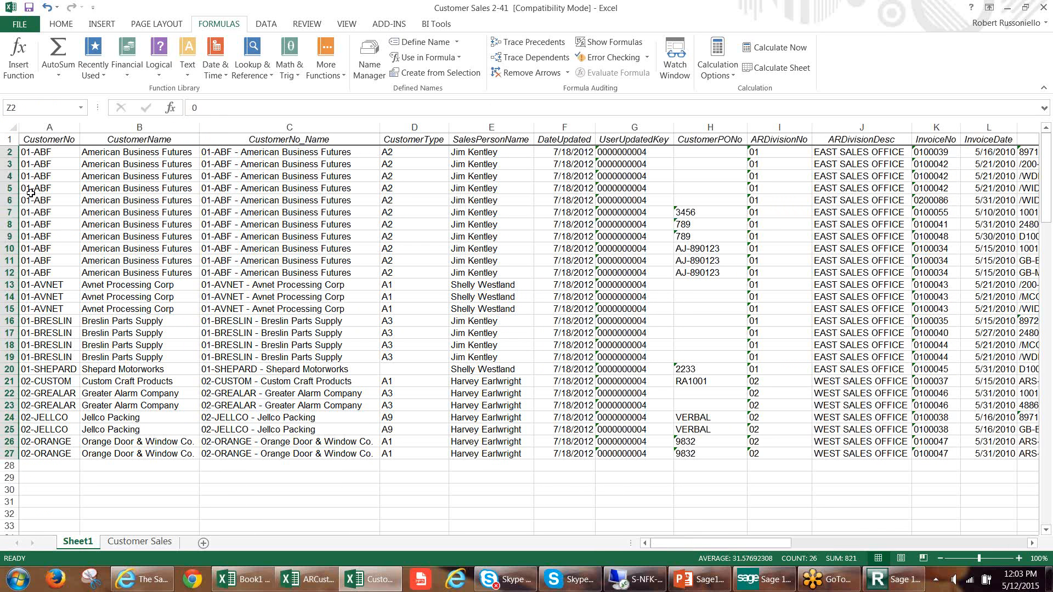
pyautogui.click(384, 300)
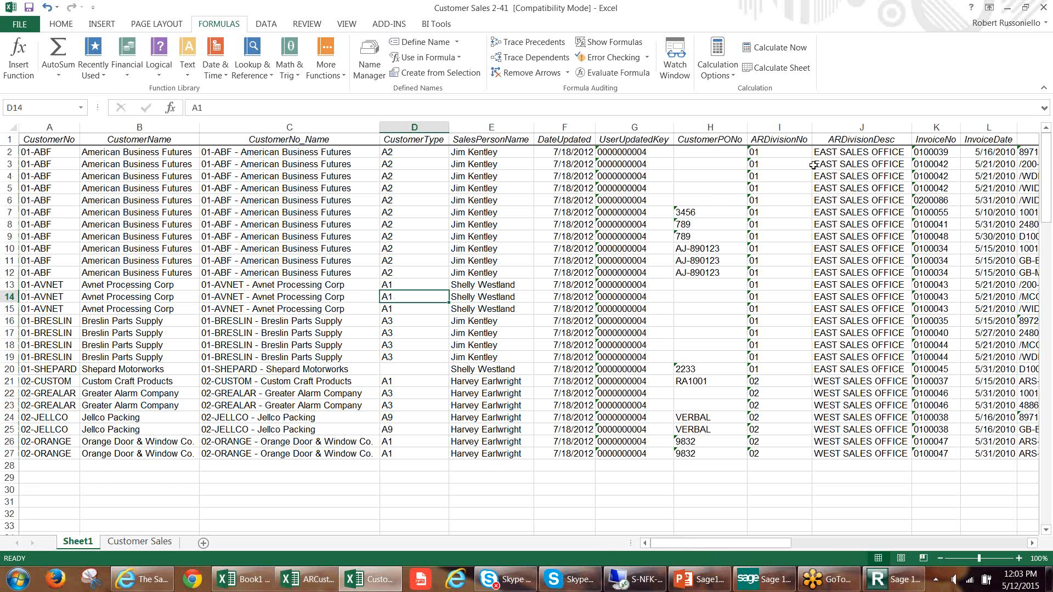
pyautogui.click(1044, 8)
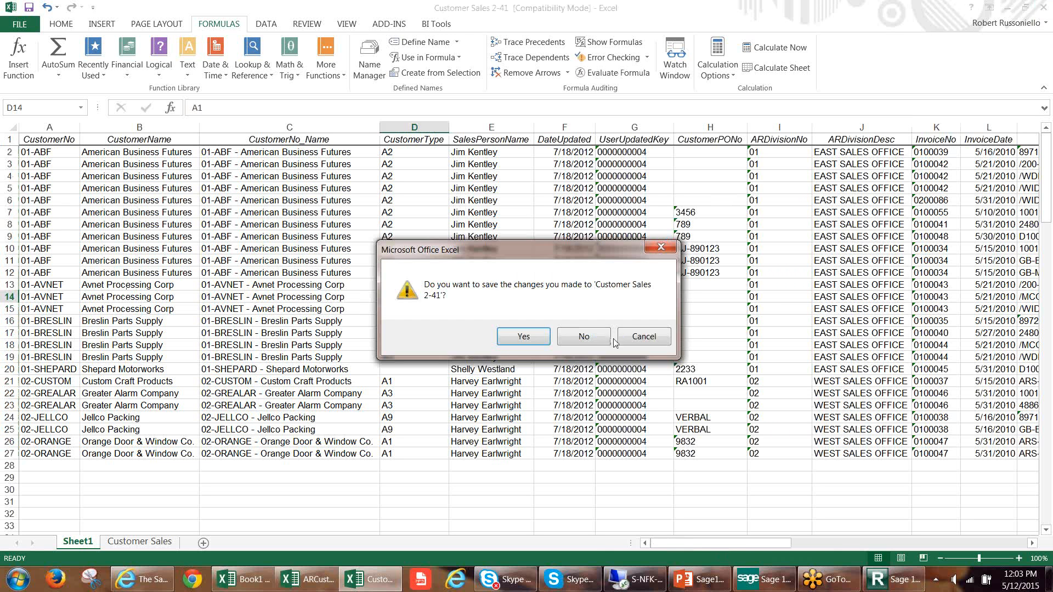
pyautogui.click(593, 337)
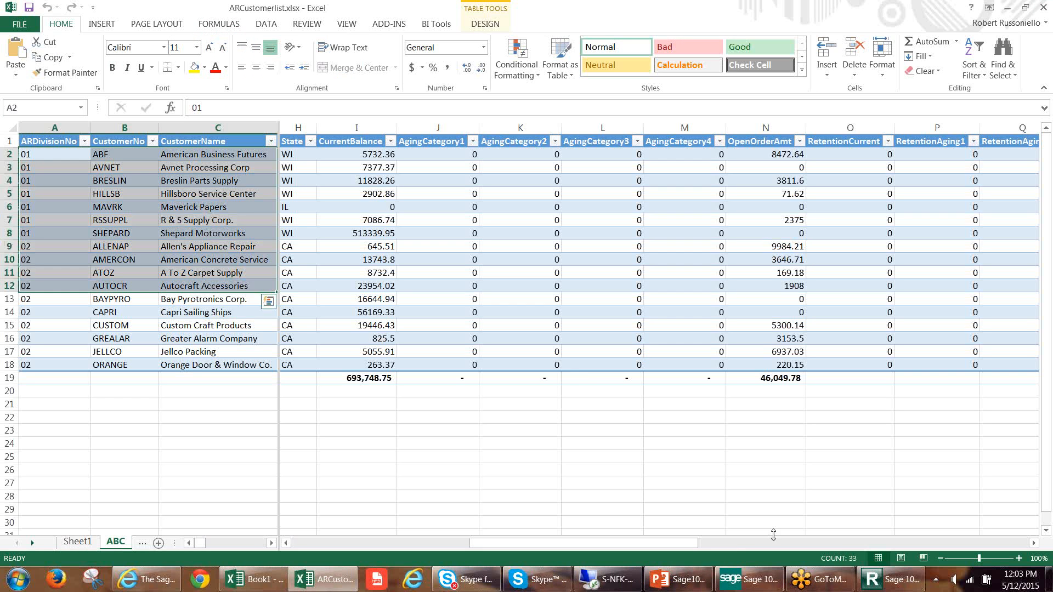
# Switch to Sage 100 Intelligence Report Manager and run the Dashboard Analysis 2-9 report from the Dashboard folder.
pyautogui.click(873, 581)
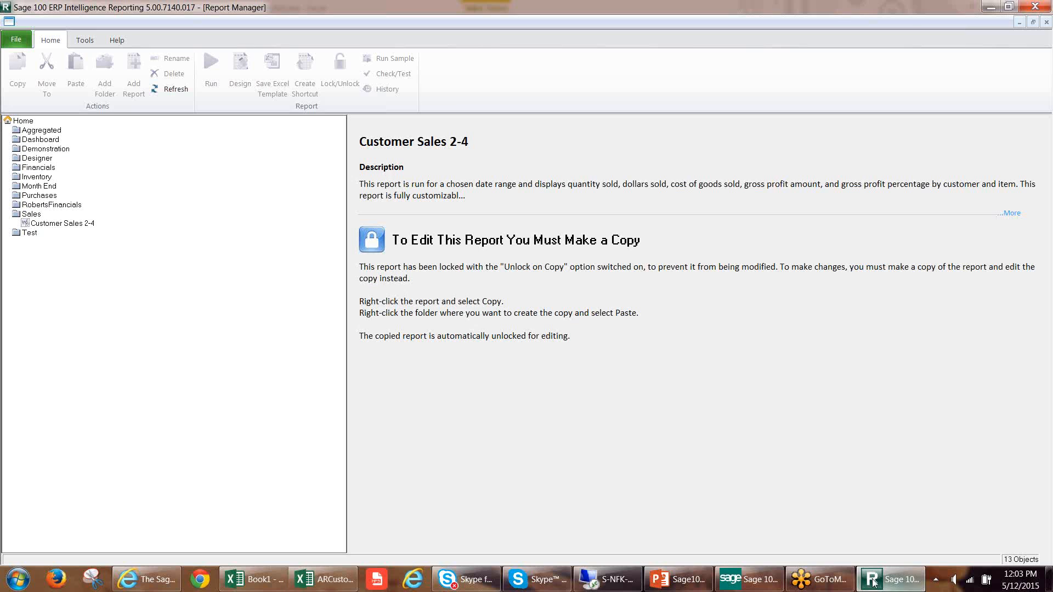
pyautogui.click(40, 141)
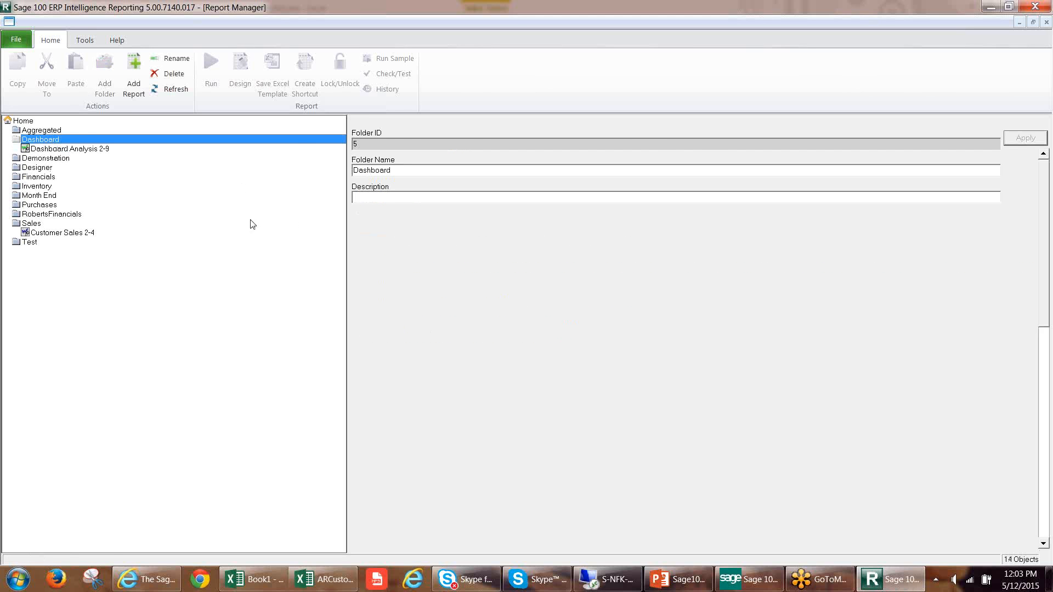
pyautogui.click(90, 150)
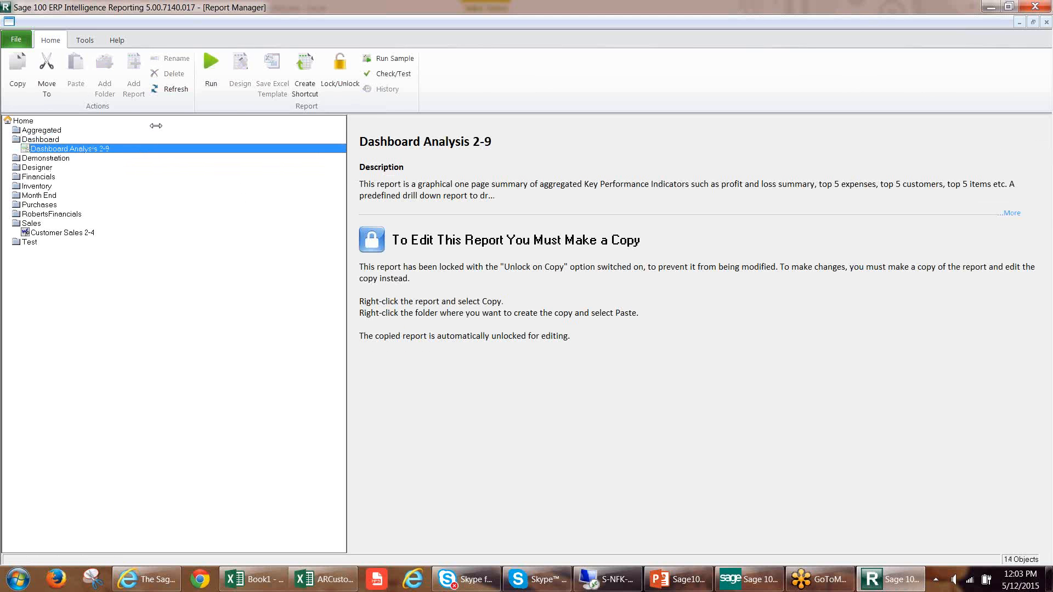
pyautogui.click(209, 79)
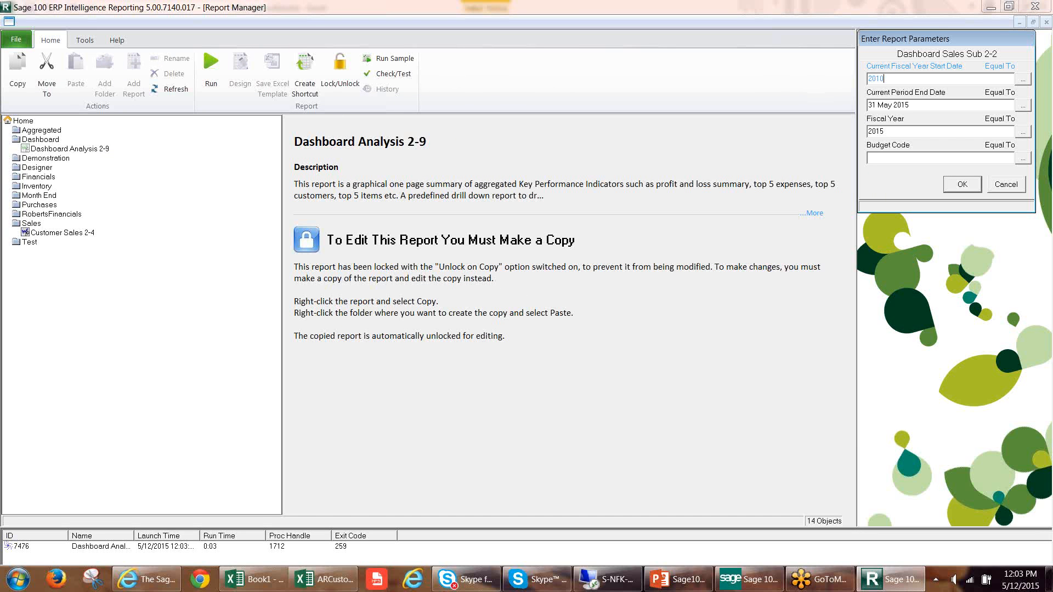
# Set the report's current period end date to 31 May 2010 and its fiscal year to 2010.
pyautogui.click(936, 102)
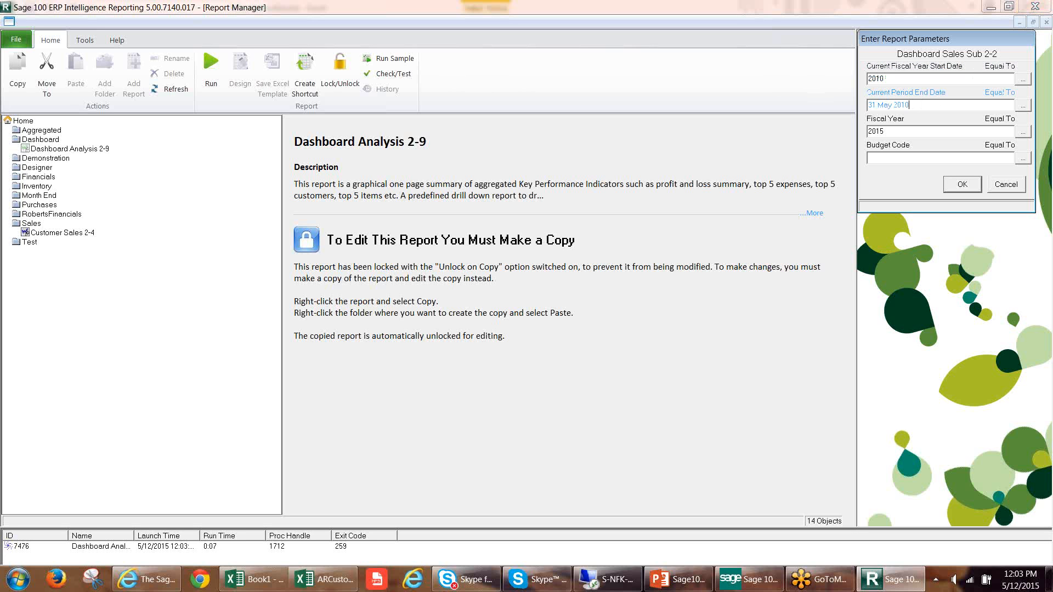
pyautogui.click(900, 130)
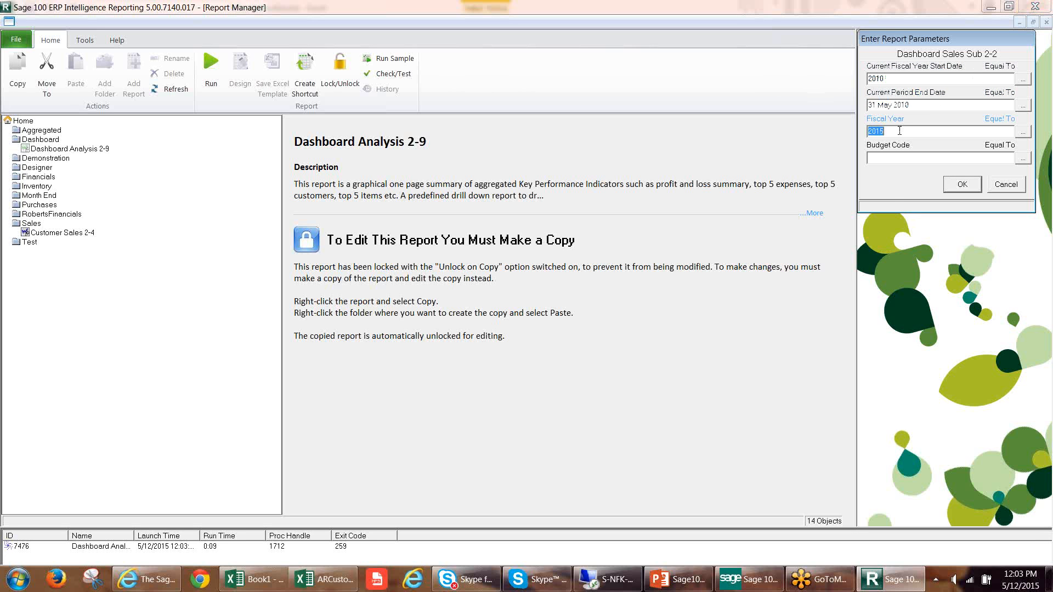
pyautogui.write('0')
pyautogui.press('Tab')
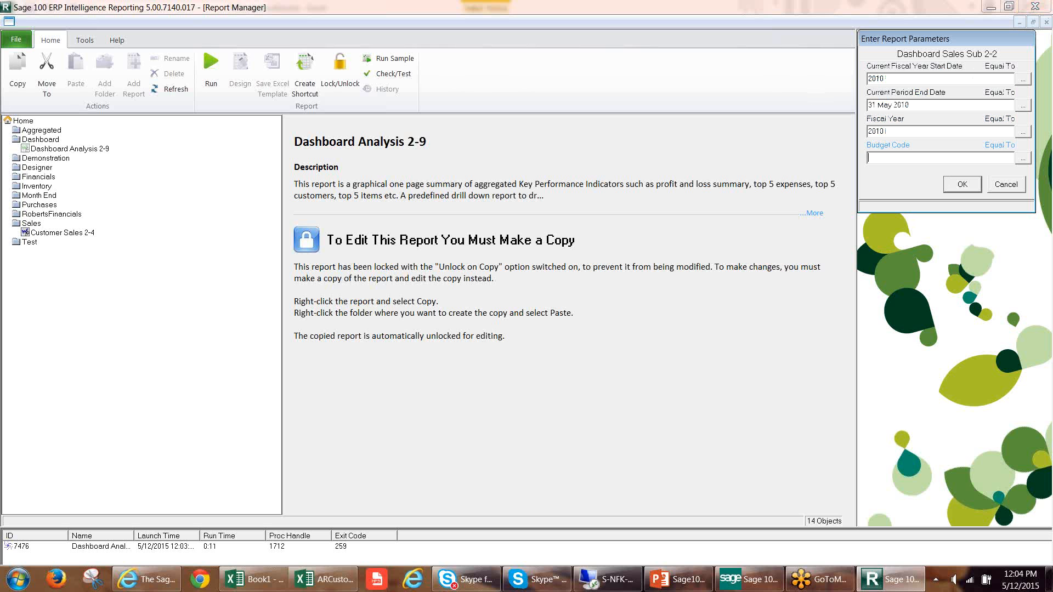
# Look up the budget codes, choose ORIGINAL, and run the dashboard report with the entered parameters.
pyautogui.click(1024, 157)
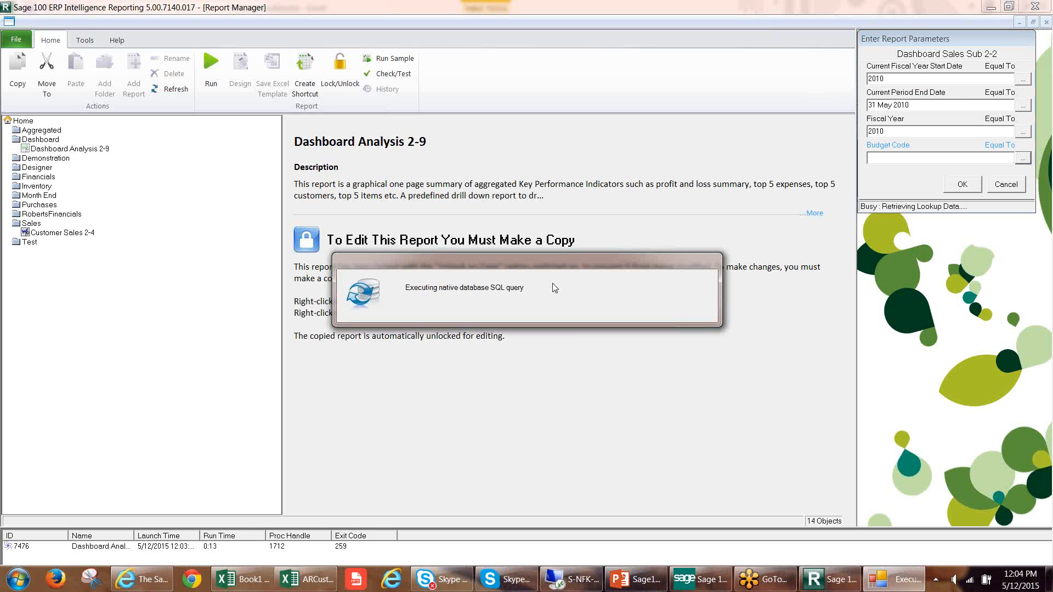
pyautogui.click(916, 88)
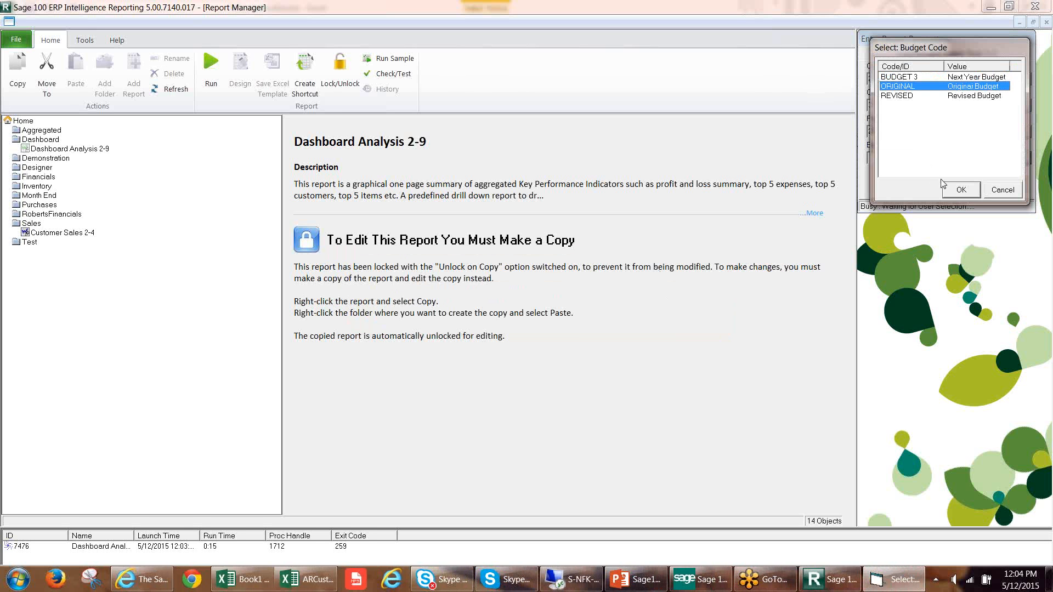
pyautogui.click(957, 190)
pyautogui.click(960, 186)
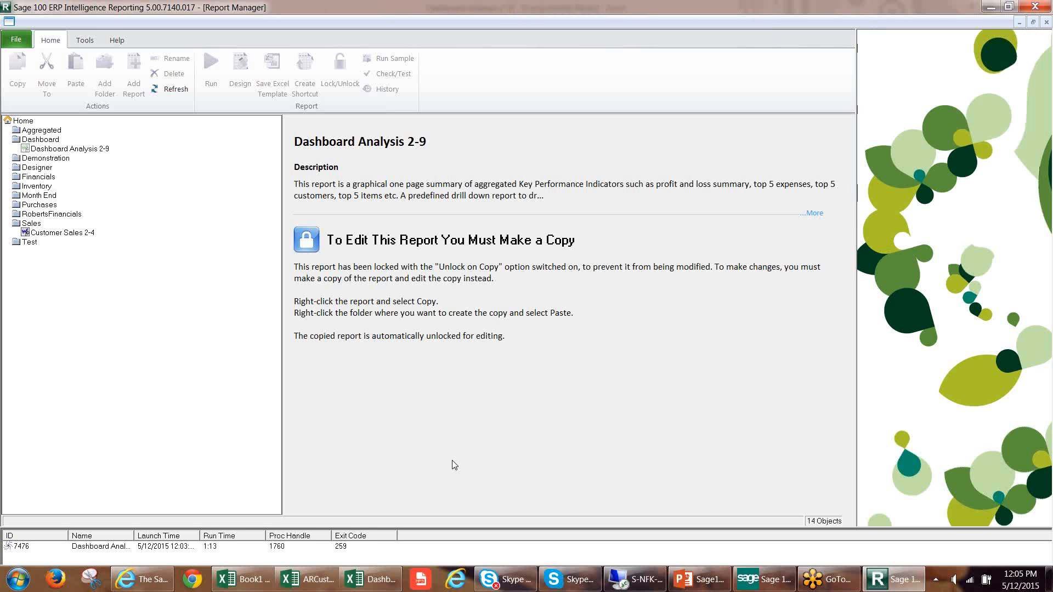
# Switch to the Dashboard Analysis 2-91 workbook in Excel and inspect the Revenue and Cost of Sales formulas on the Dashboard sheet.
pyautogui.click(370, 580)
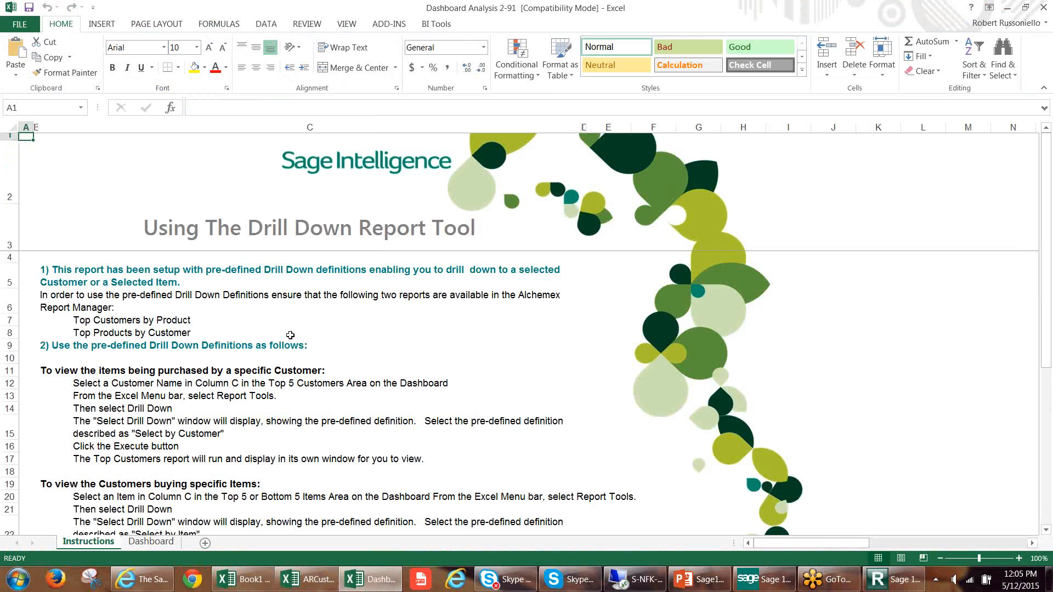
pyautogui.click(151, 543)
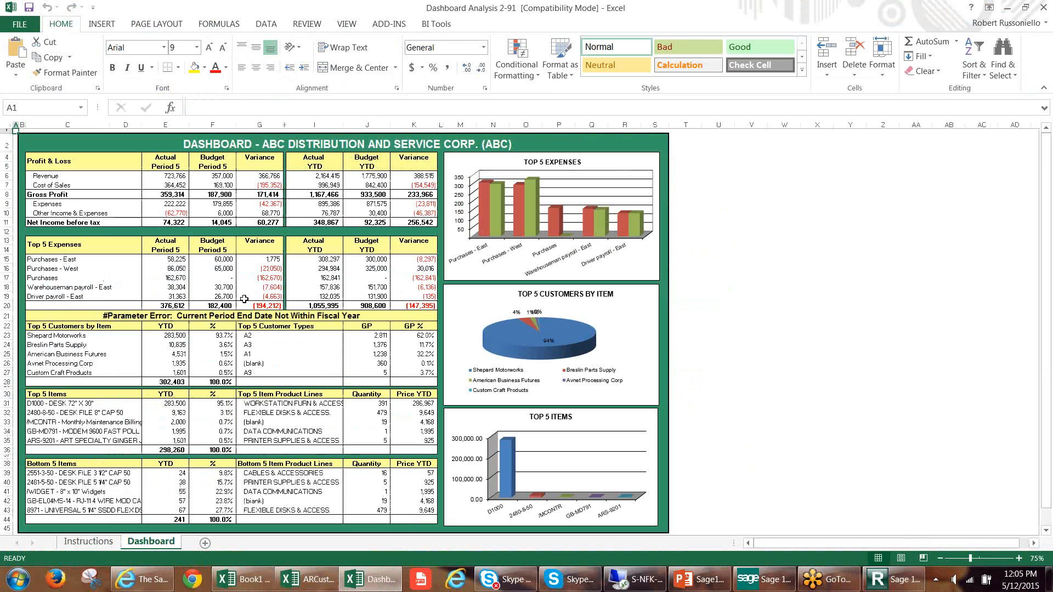
pyautogui.click(171, 176)
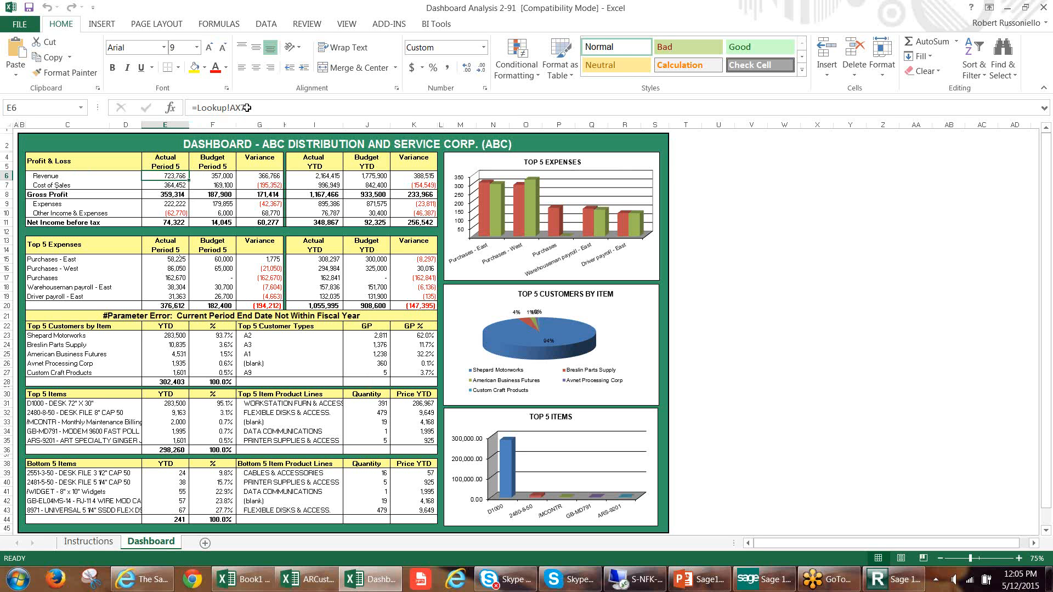
pyautogui.click(178, 191)
pyautogui.click(178, 185)
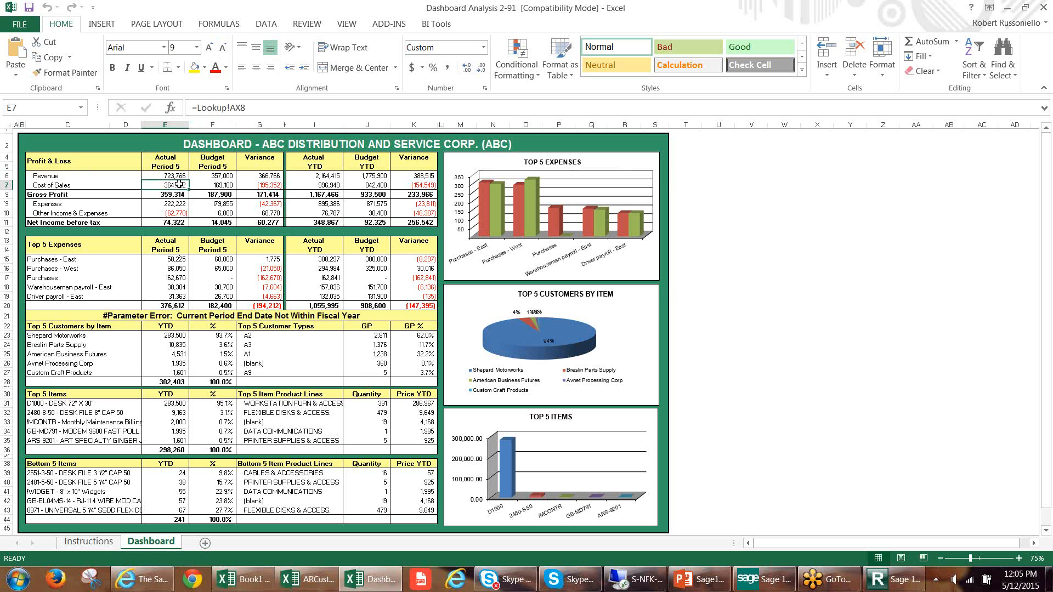
pyautogui.click(209, 184)
pyautogui.click(212, 173)
pyautogui.click(175, 175)
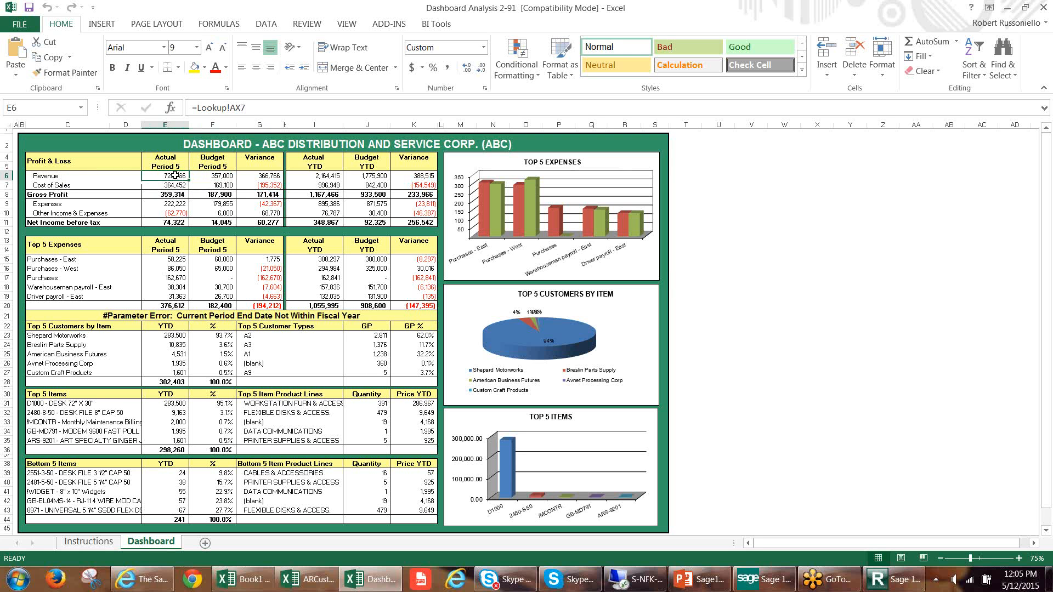
# Unhide the Lookup sheet in the dashboard workbook.
pyautogui.rightClick(161, 544)
pyautogui.click(187, 514)
pyautogui.click(83, 511)
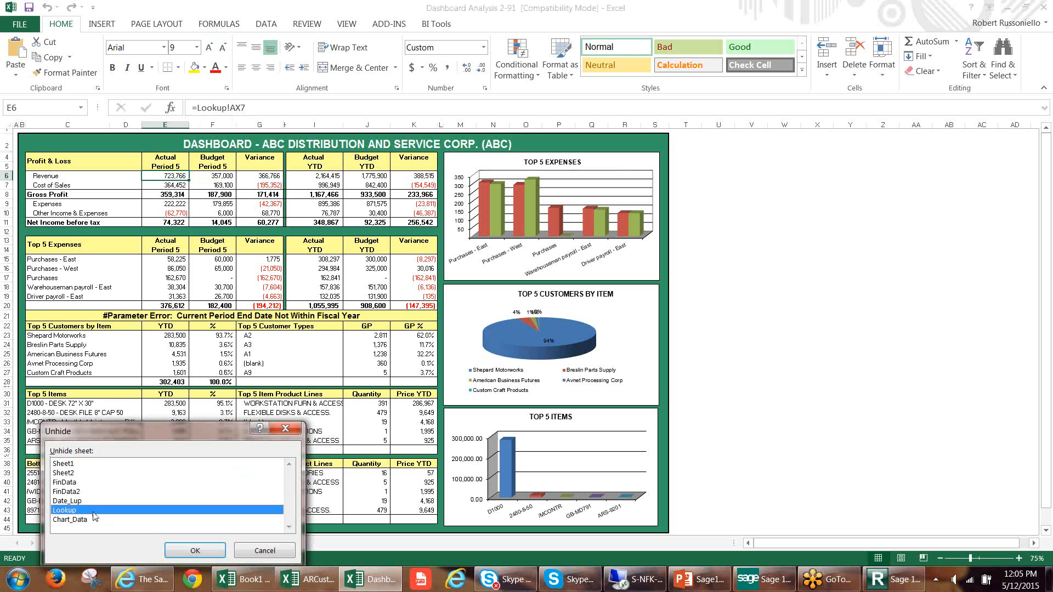
pyautogui.click(193, 550)
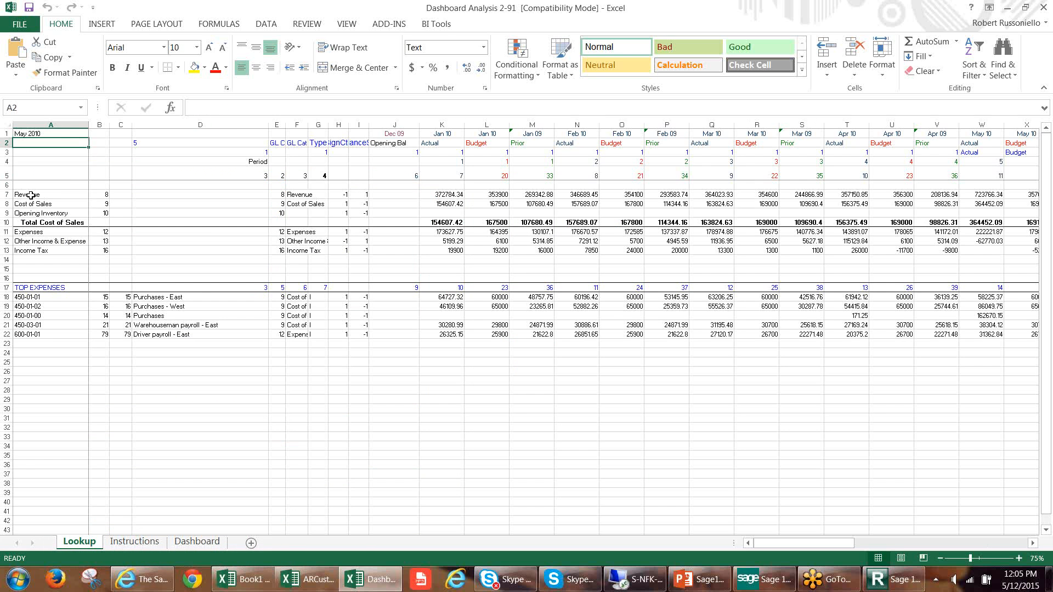
# Examine the Revenue and Cost of Sales rows on the Lookup sheet, including the January 2010 actual and budget formulas.
pyautogui.moveTo(30, 197); pyautogui.dragTo(927, 234)
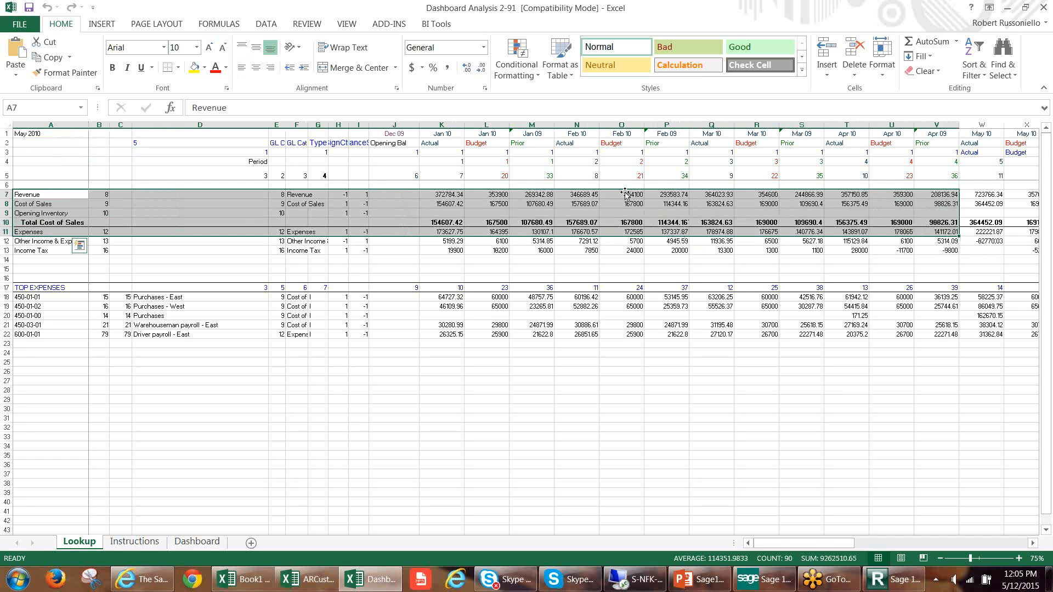
pyautogui.click(455, 195)
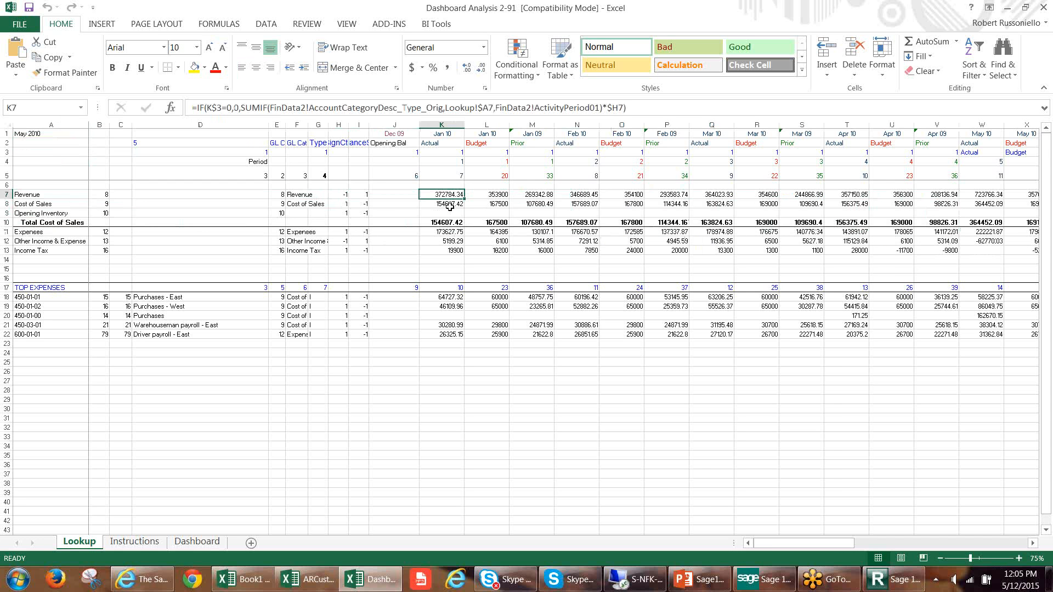
pyautogui.click(449, 204)
pyautogui.click(492, 195)
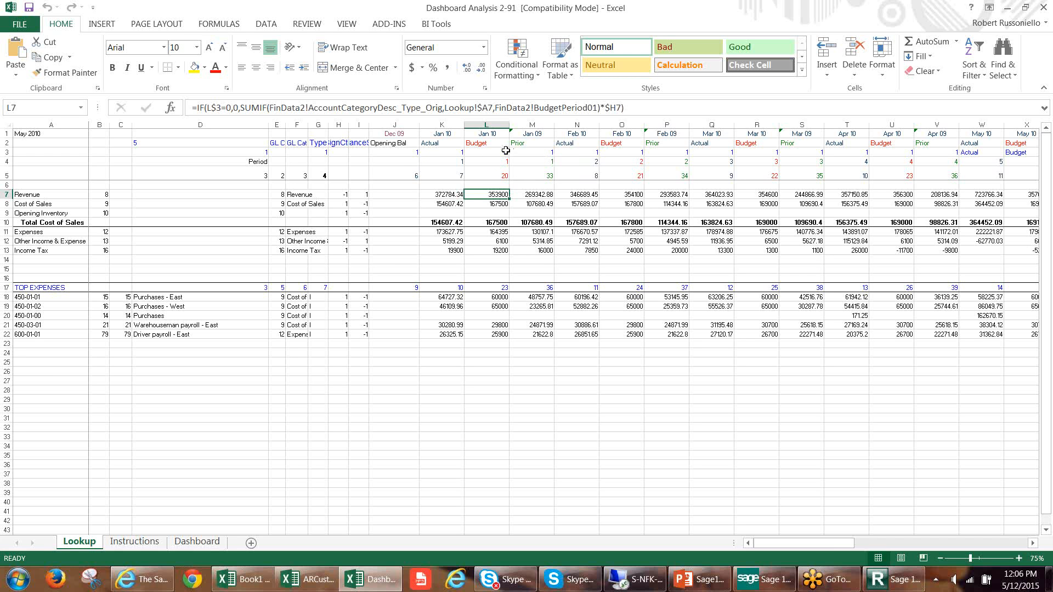
# Inspect the formulas behind the month headings in K1 to N1 of the Lookup sheet.
pyautogui.click(478, 134)
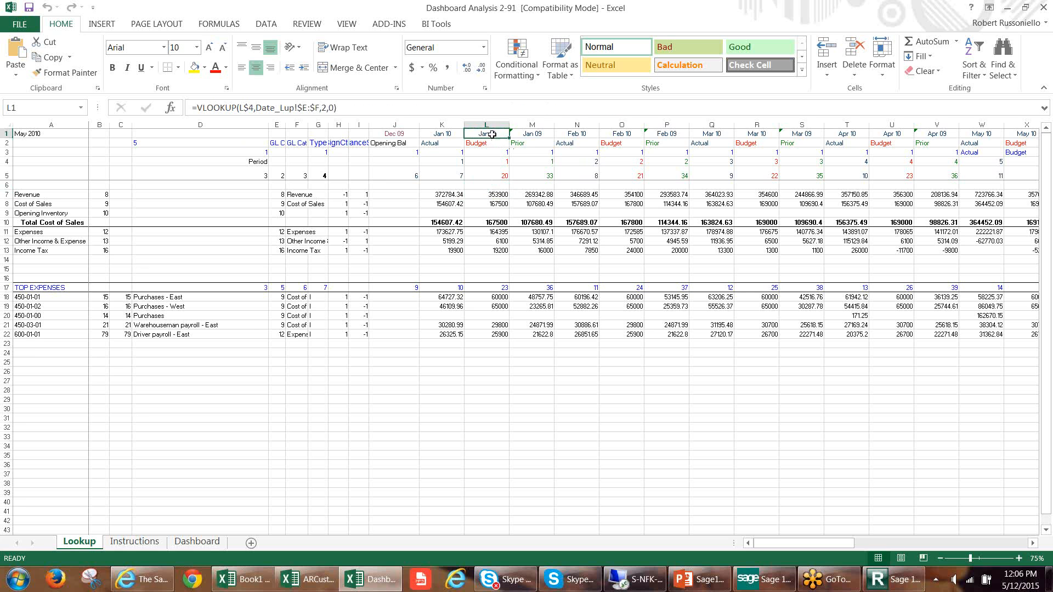
pyautogui.click(539, 135)
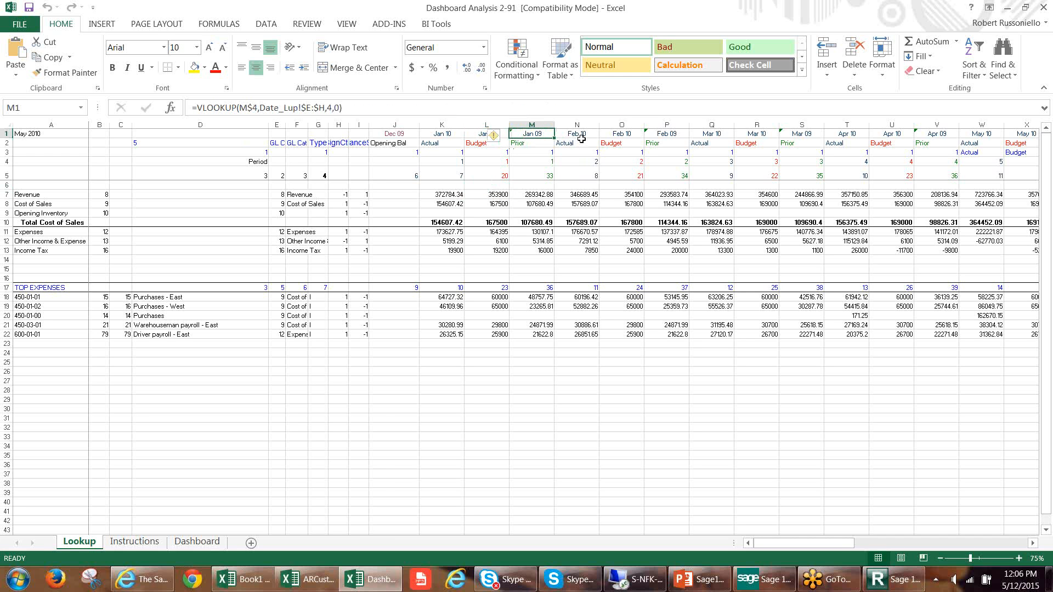
pyautogui.click(448, 135)
pyautogui.click(481, 134)
pyautogui.click(536, 136)
pyautogui.click(571, 134)
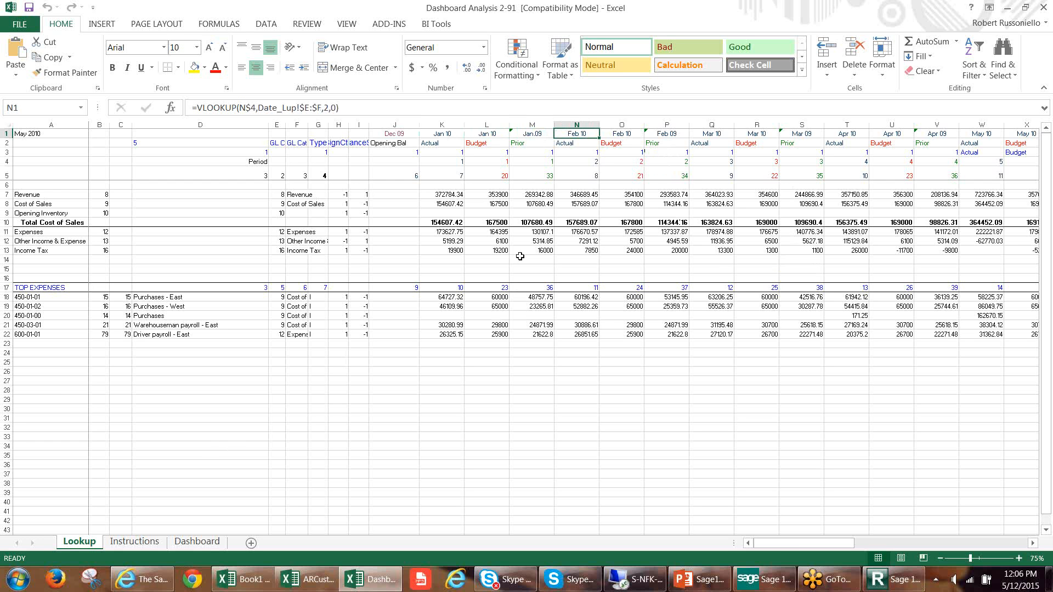
# Select the Lookup figures in K7:Q14 and compare the Lookup sheet with the Dashboard sheet, rechecking the formula in K7.
pyautogui.moveTo(447, 197); pyautogui.dragTo(713, 261)
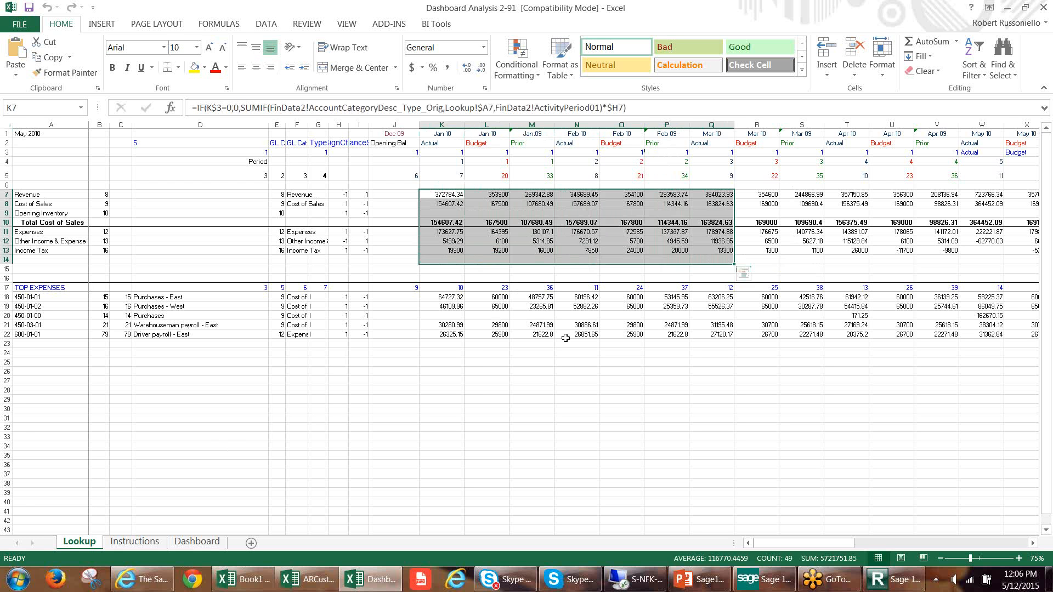
pyautogui.click(196, 542)
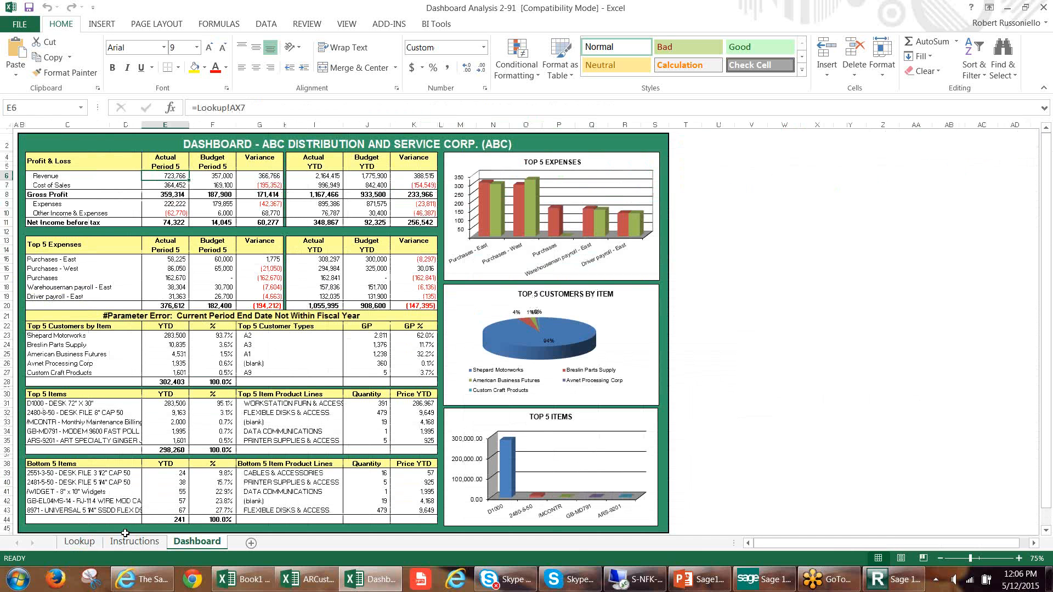
pyautogui.click(87, 545)
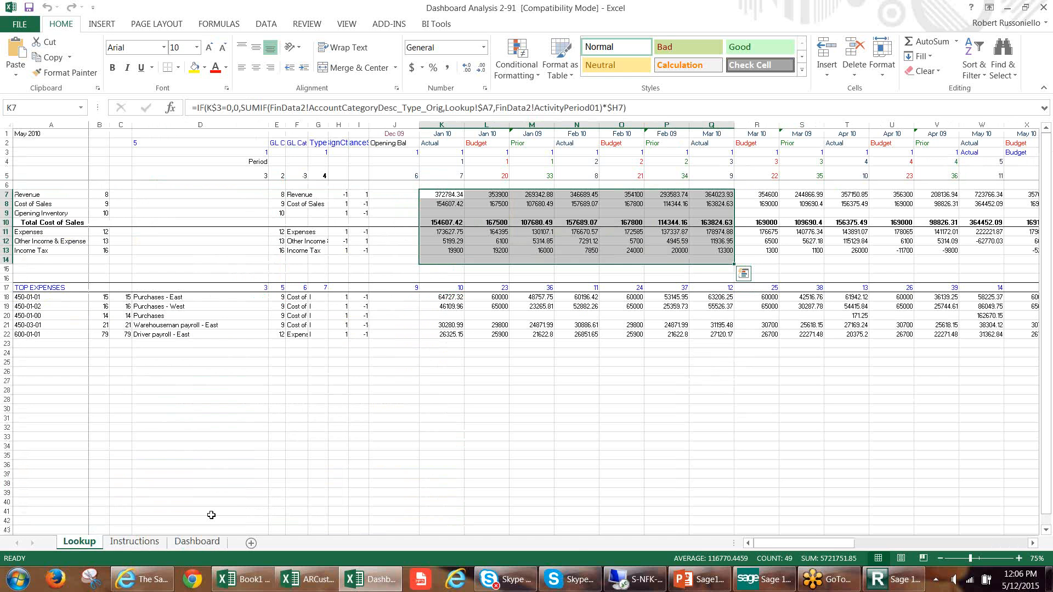
pyautogui.click(196, 542)
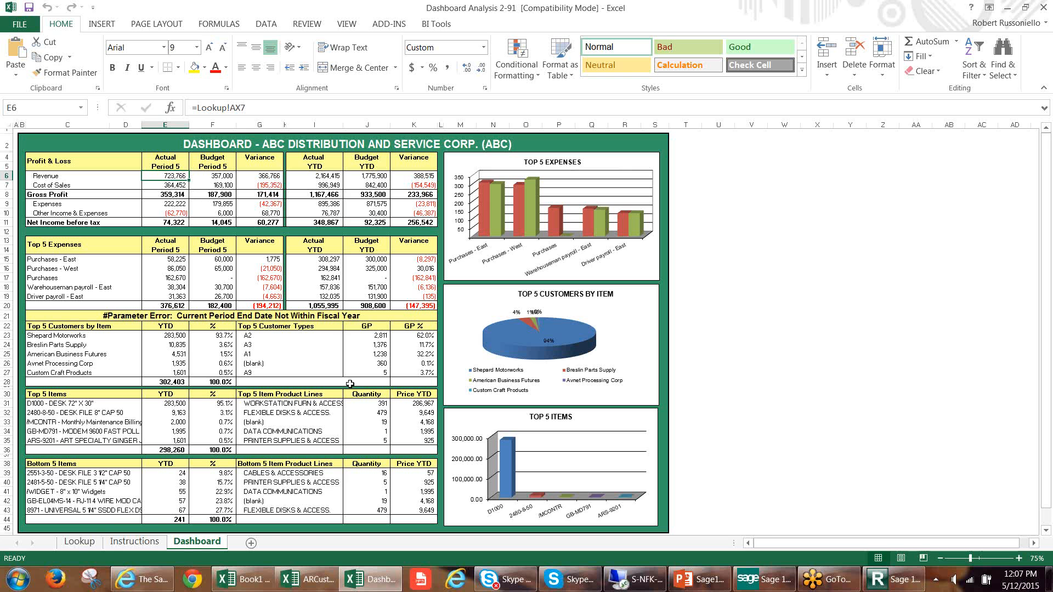
pyautogui.click(79, 542)
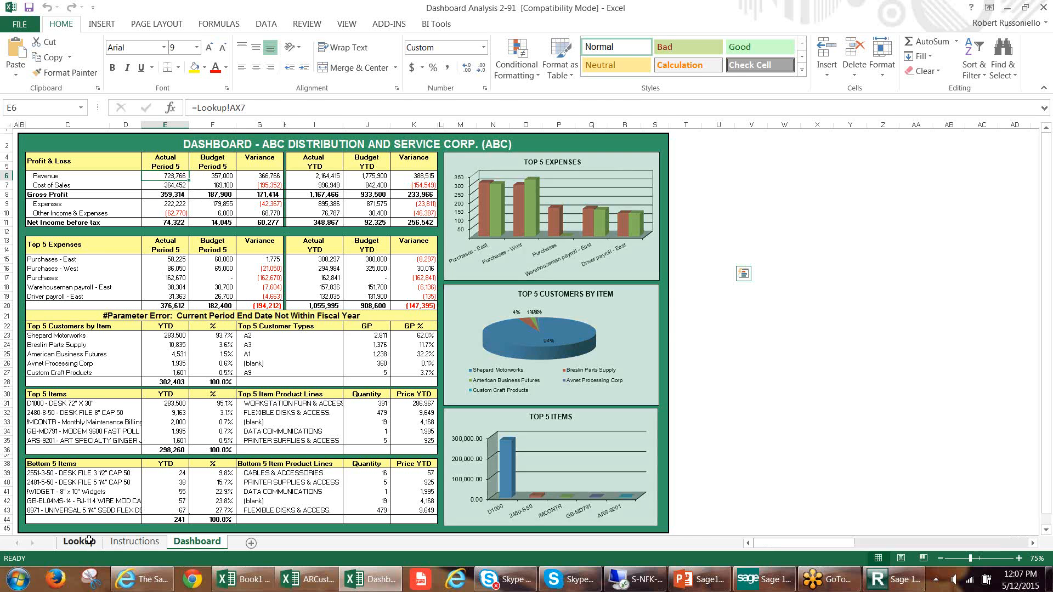
pyautogui.click(452, 199)
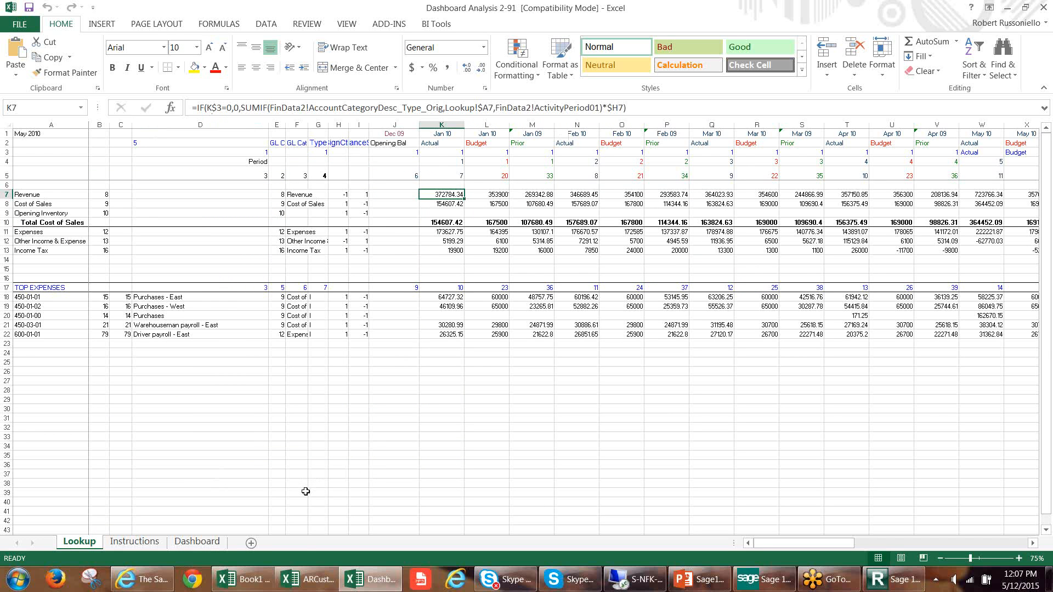
pyautogui.click(197, 543)
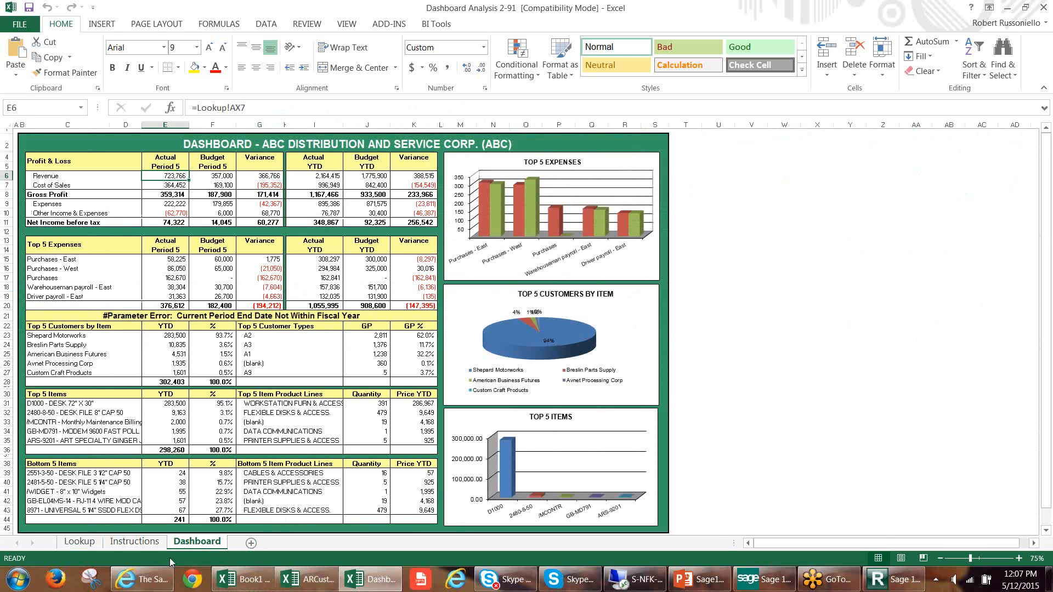
# Switch to Internet Explorer and look through the forum posts and latest activity on the Sage Intelligence Community home page.
pyautogui.click(153, 581)
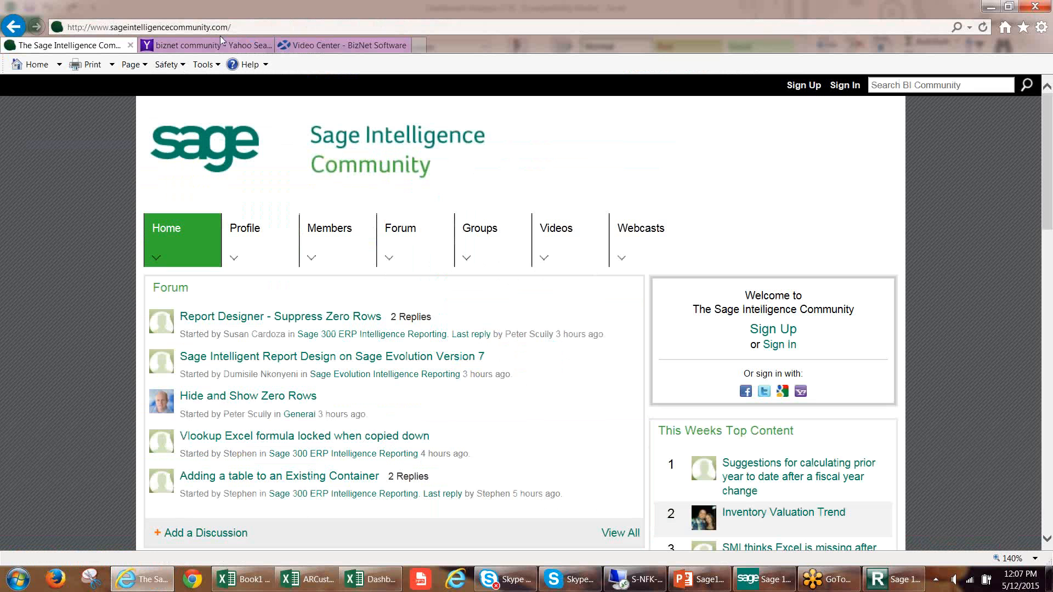
pyautogui.moveTo(413, 209)
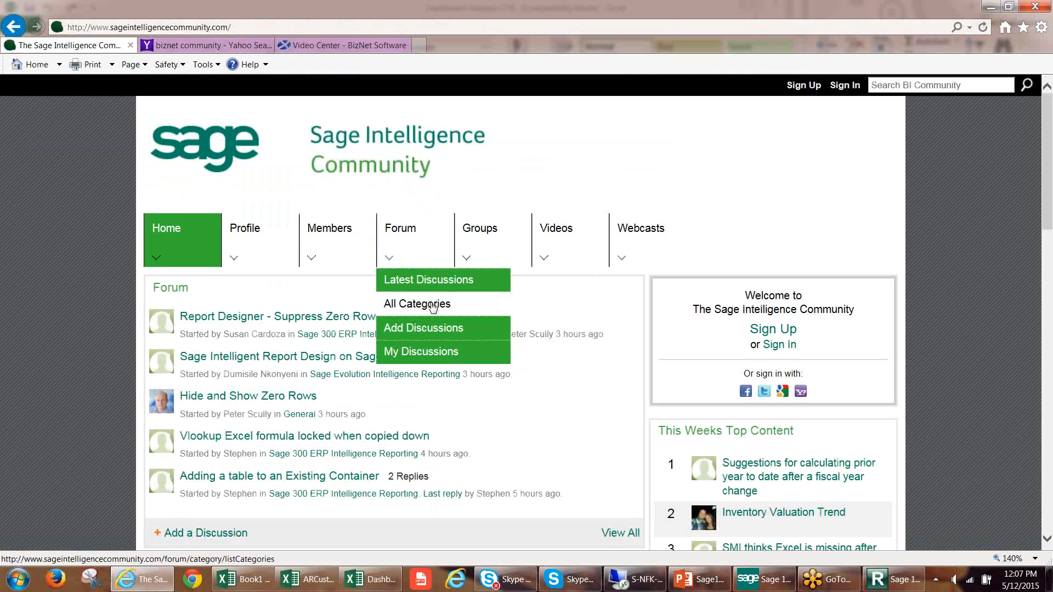
pyautogui.scroll(-3, 433, 307)
pyautogui.scroll(3, 432, 309)
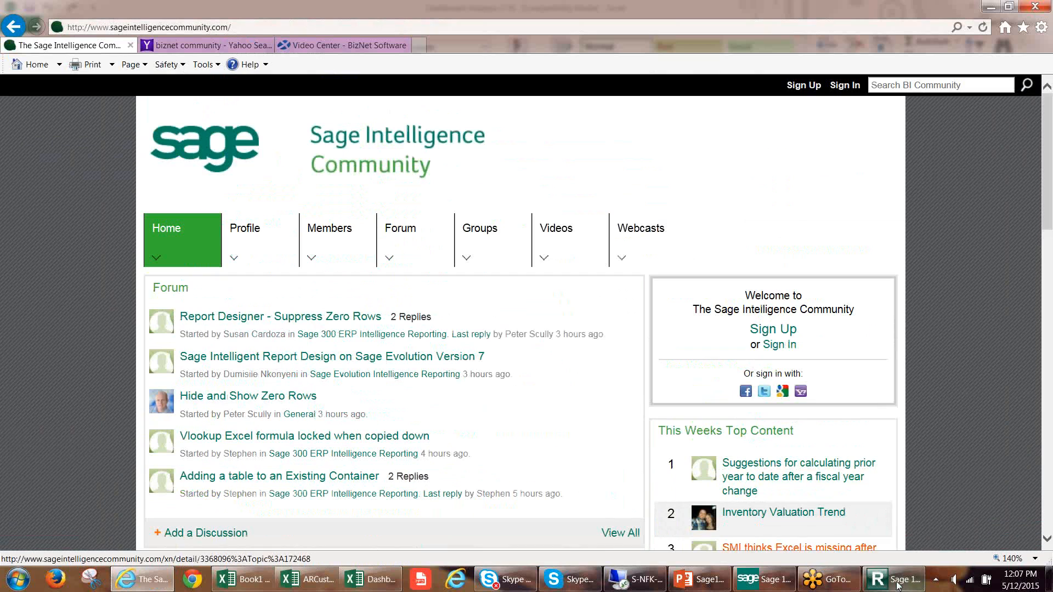
pyautogui.moveTo(899, 586)
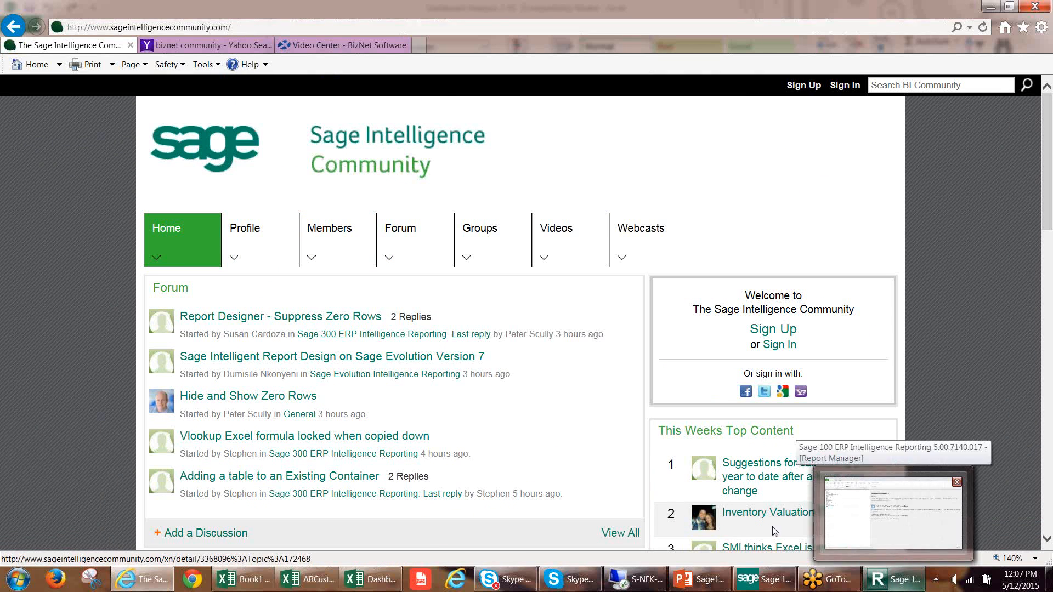
pyautogui.scroll(-3, 490, 383)
pyautogui.scroll(-3, 489, 383)
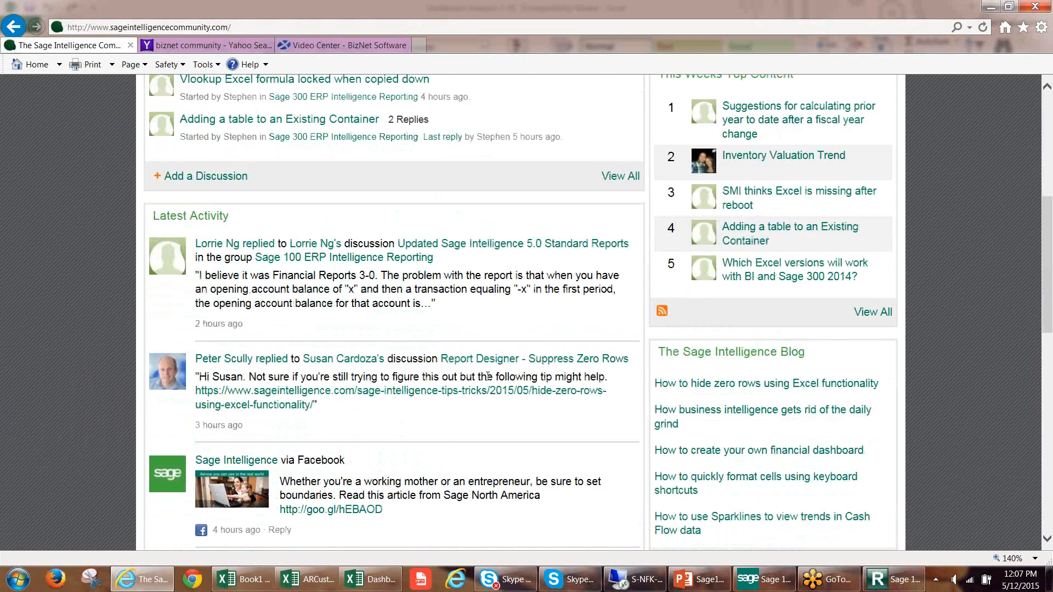
pyautogui.scroll(6, 490, 378)
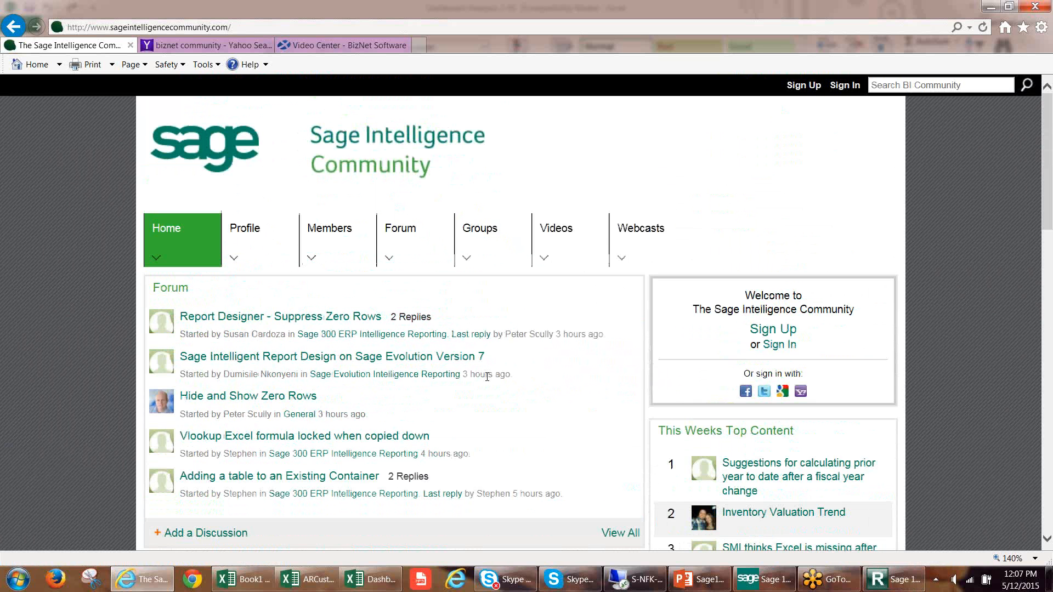
# View the community site's Sage Intelligence Tutorial Videos page, and return to its home page.
pyautogui.click(544, 258)
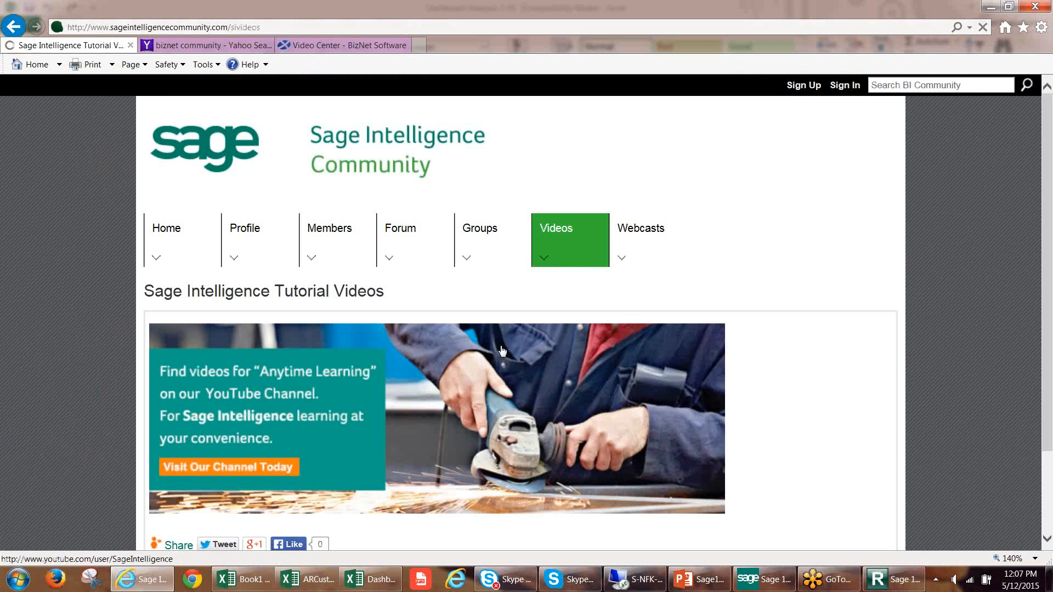
pyautogui.scroll(-2, 501, 353)
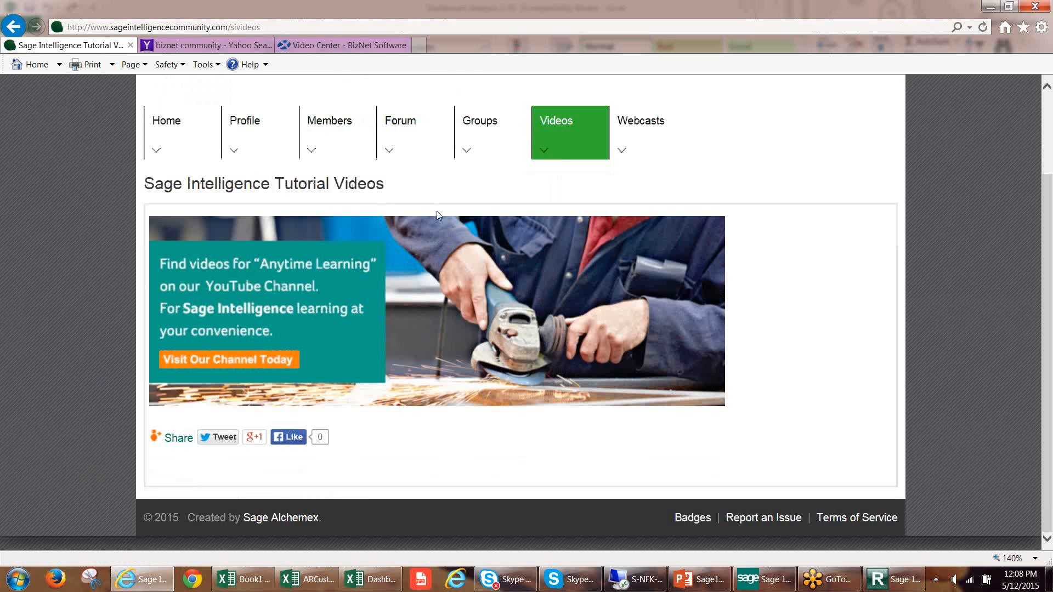
pyautogui.scroll(2, 437, 210)
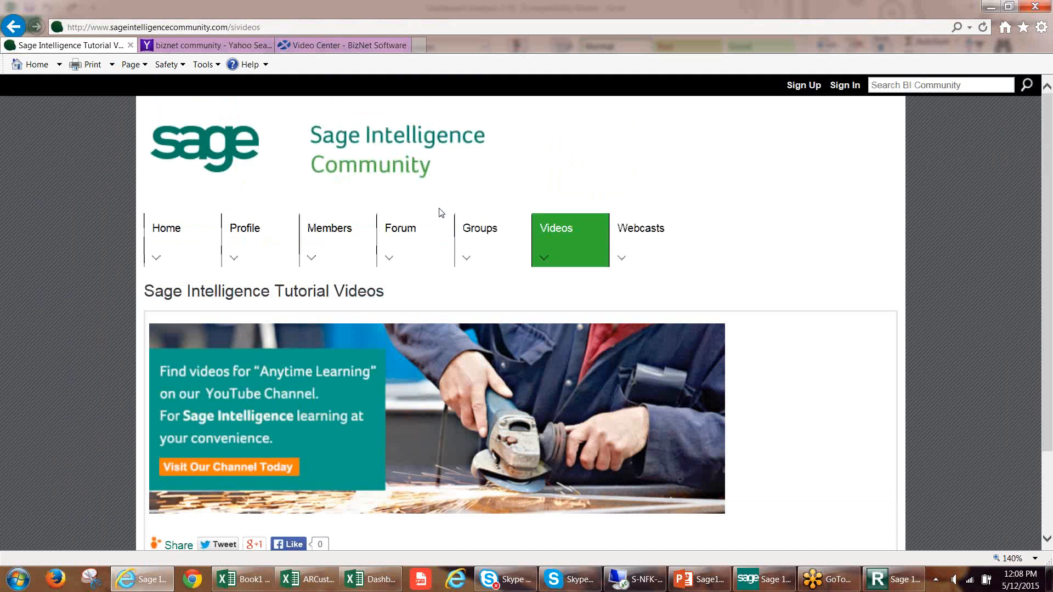
pyautogui.click(189, 249)
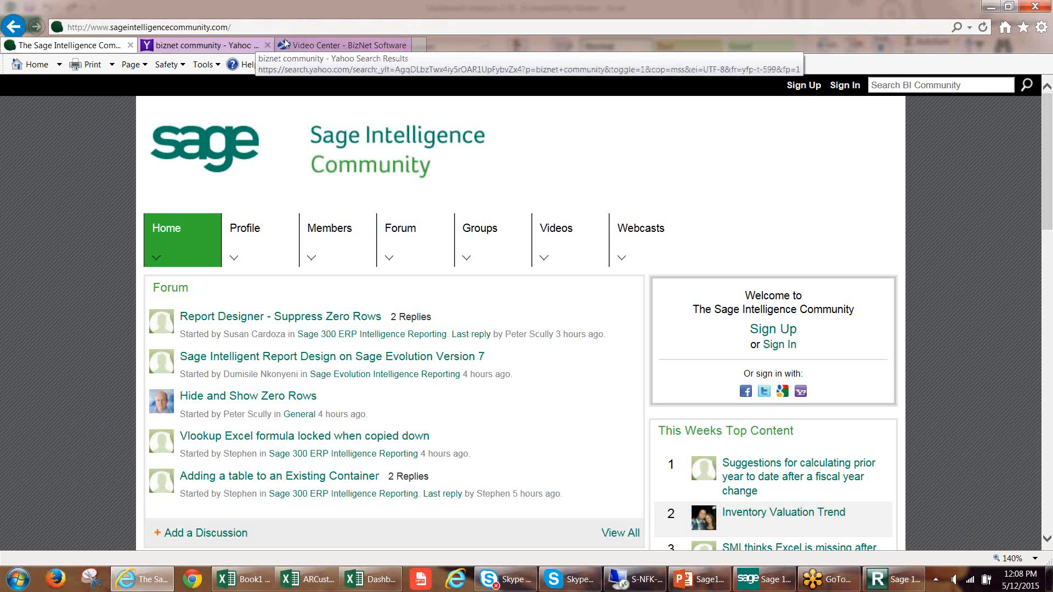
# Browse the videos in the BizNet Software Video Center, and switch back to the Dashboard Analysis 2-91 workbook in Excel.
pyautogui.click(315, 46)
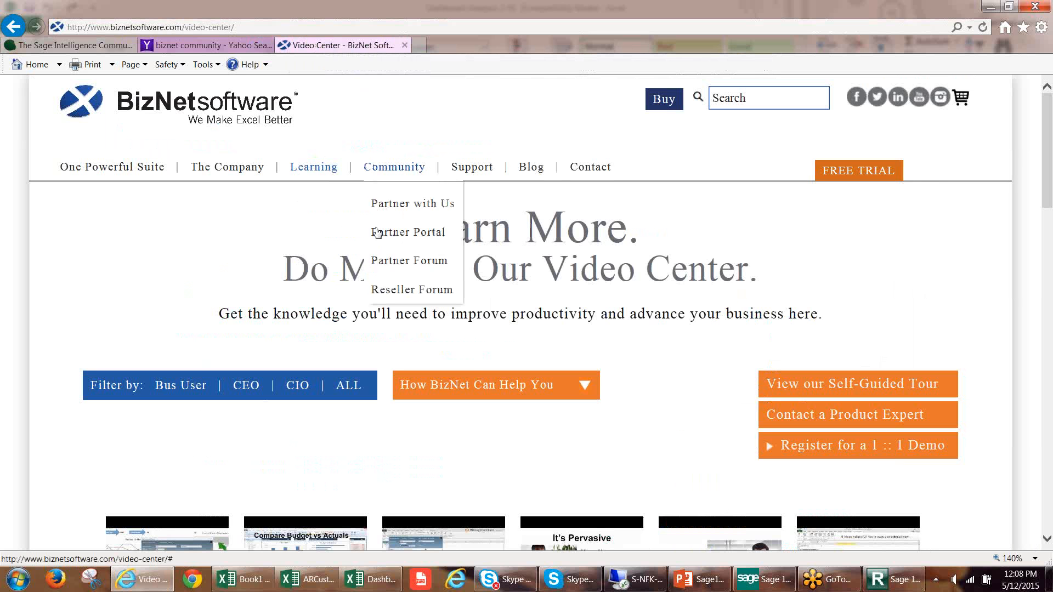
pyautogui.scroll(-3, 471, 370)
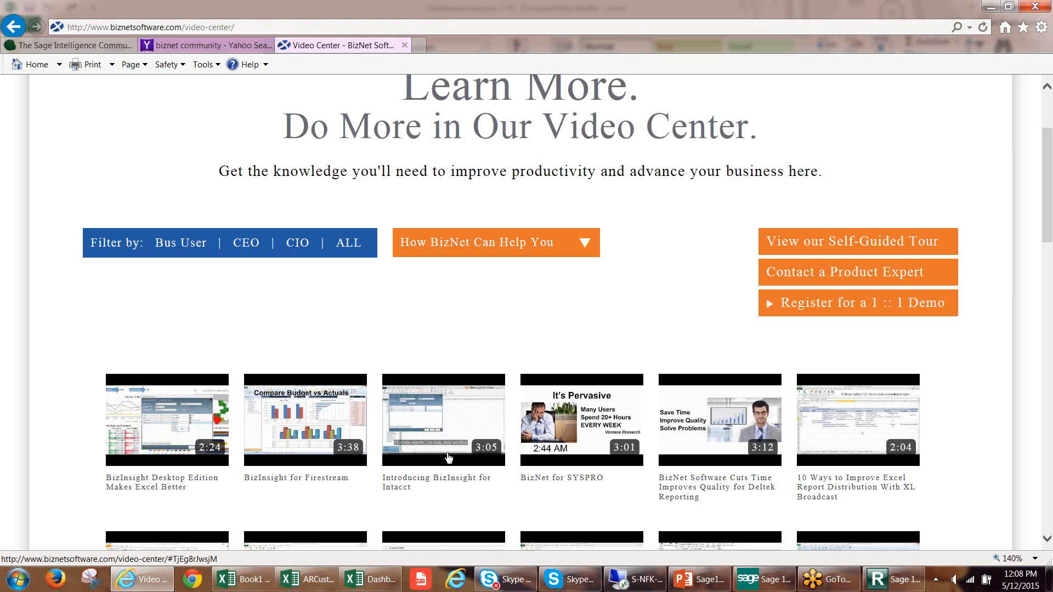
pyautogui.scroll(-5, 448, 457)
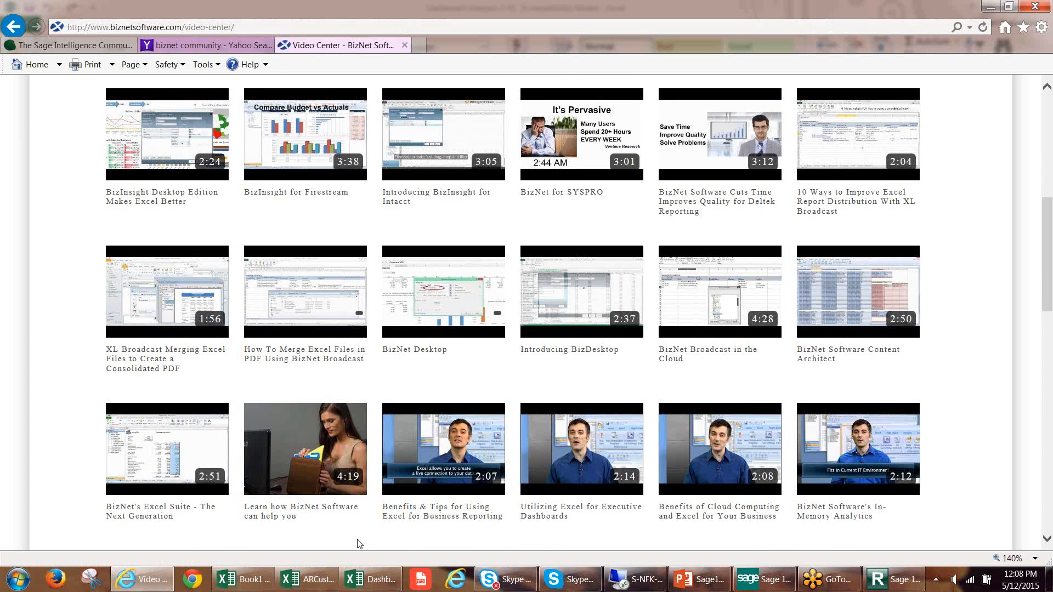
pyautogui.click(363, 585)
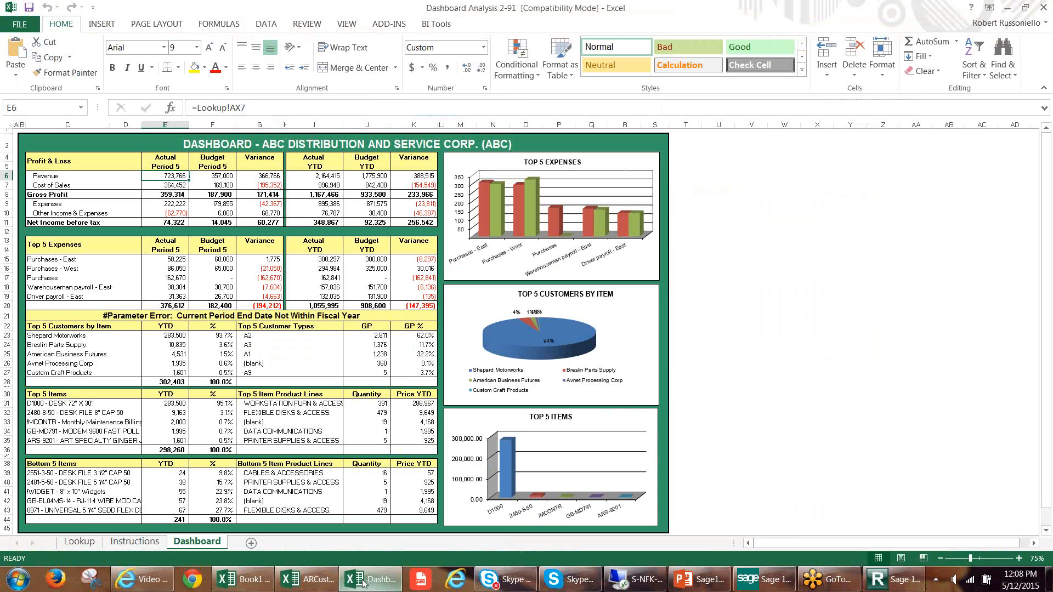